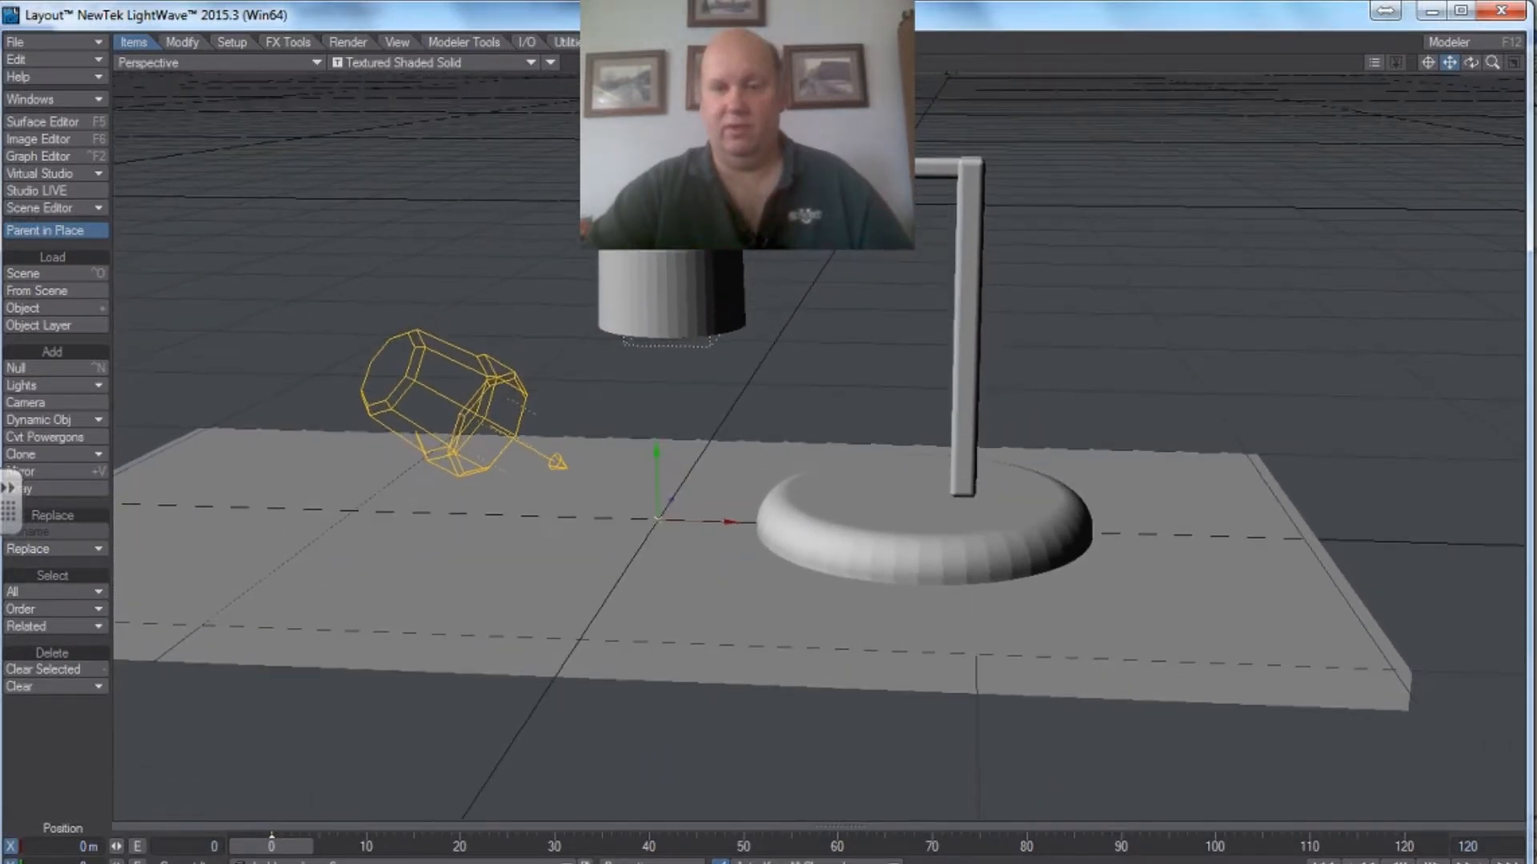
- Try moving the lamp's base on its own along the X axis, and undo the move
drag(1451, 64, 1360, 67)
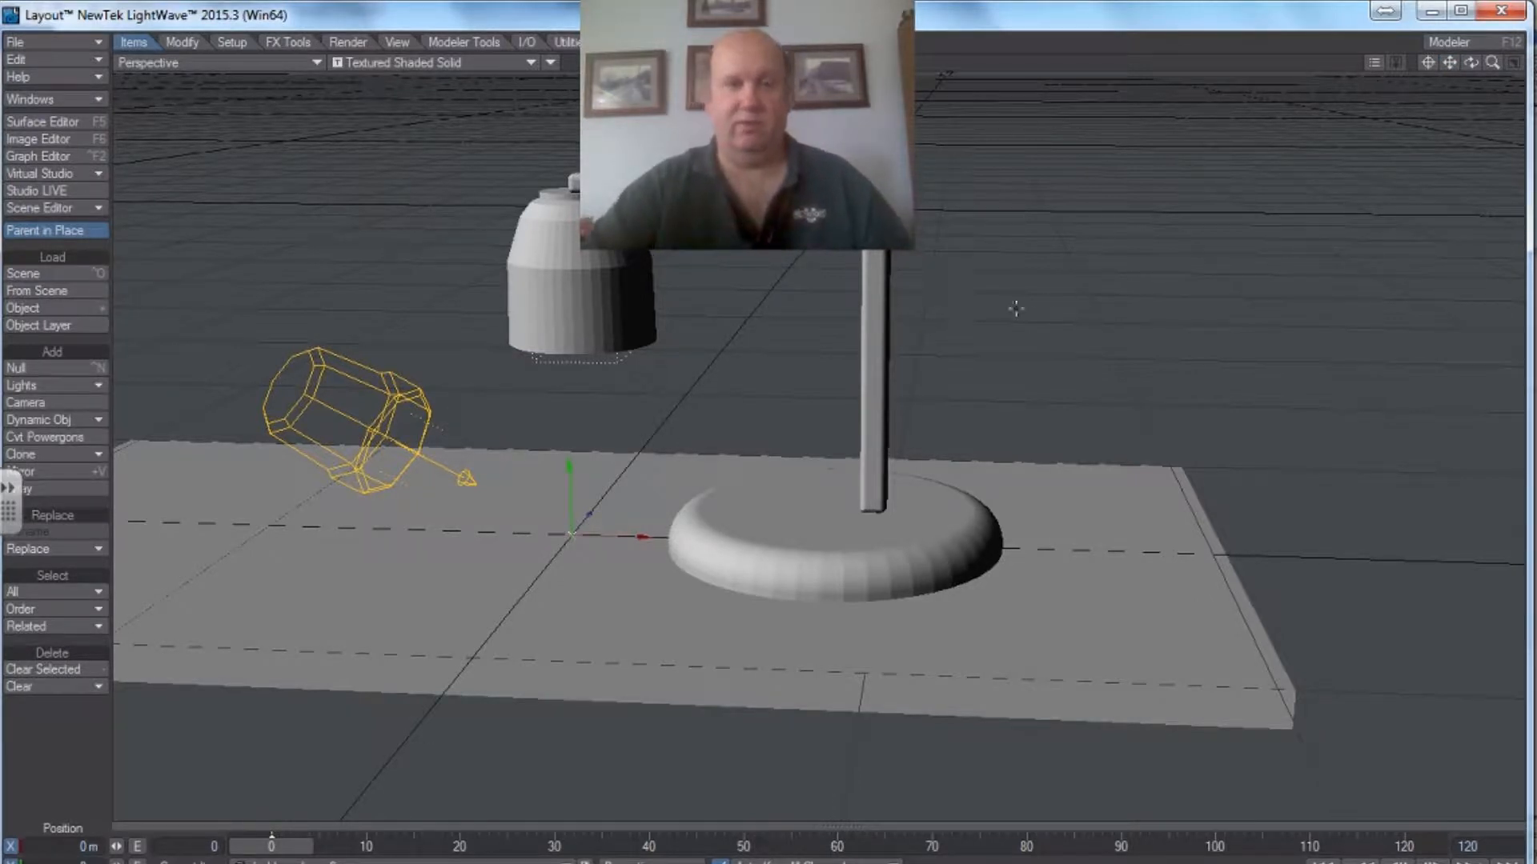
drag(1471, 62, 1502, 65)
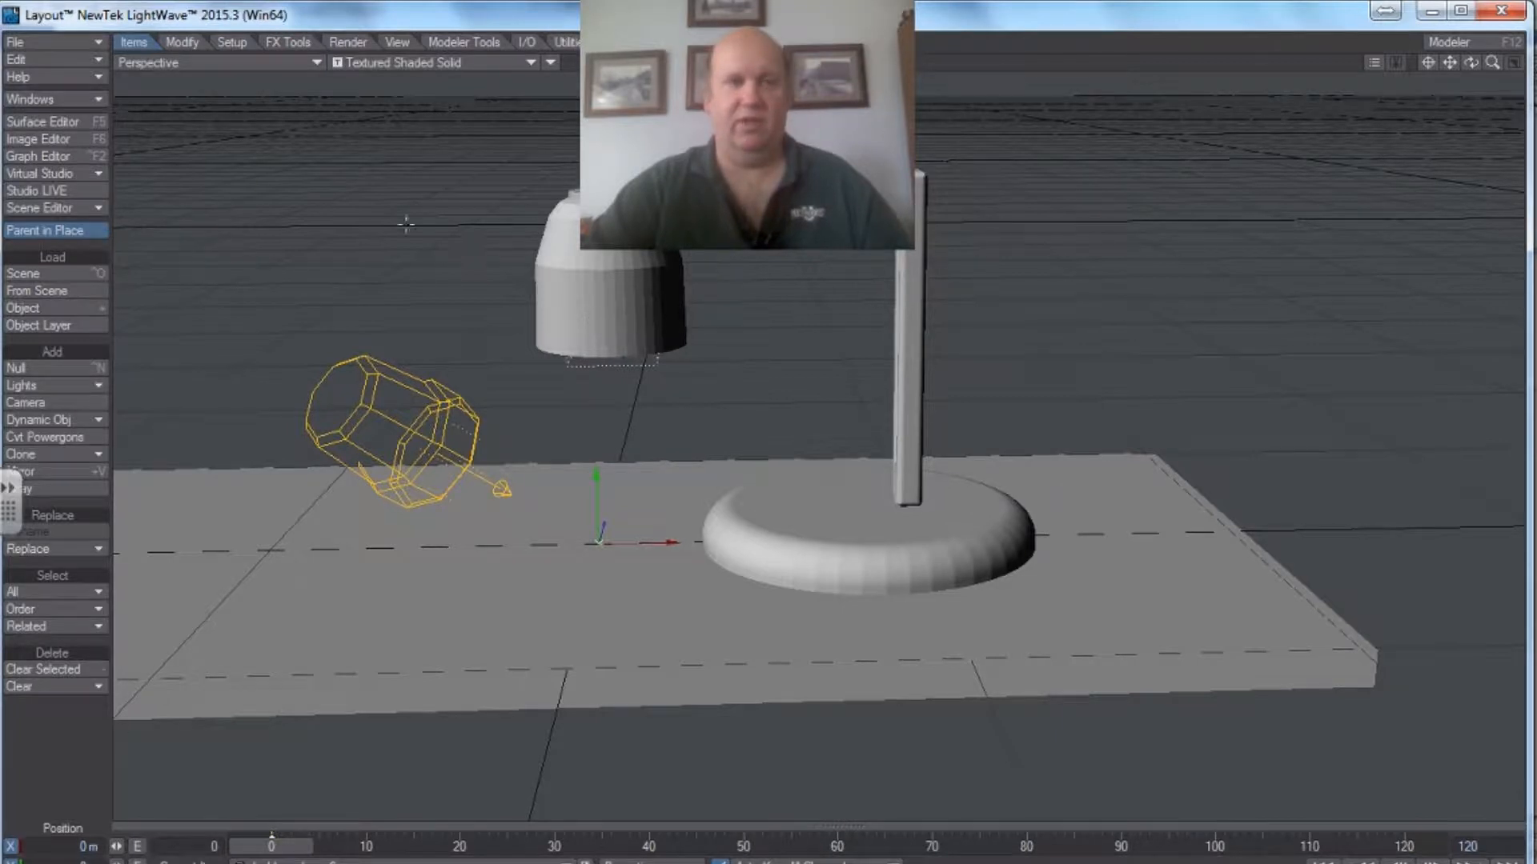
click(183, 44)
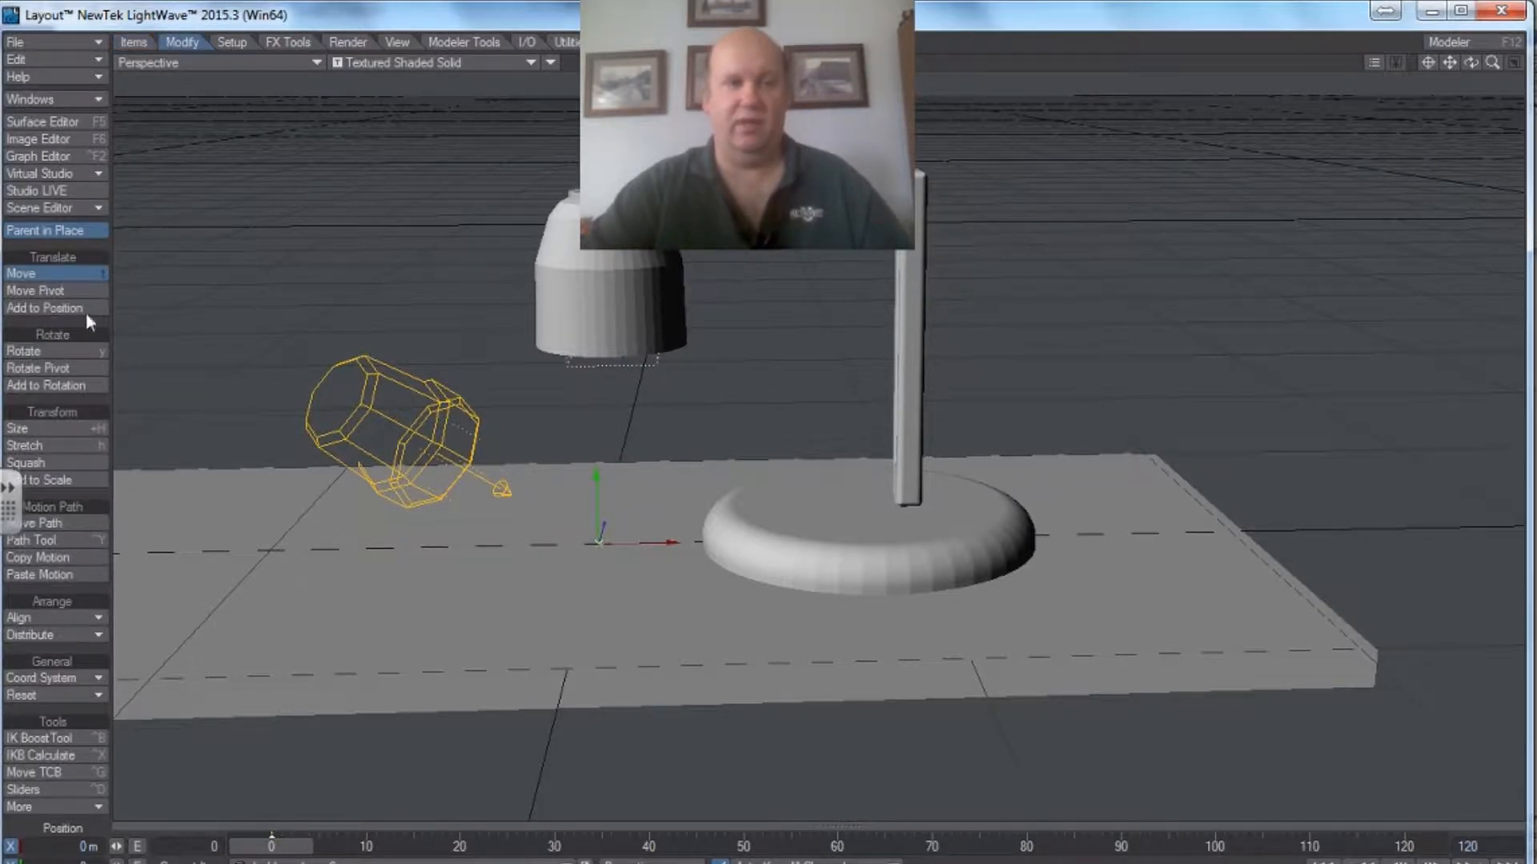
click(590, 270)
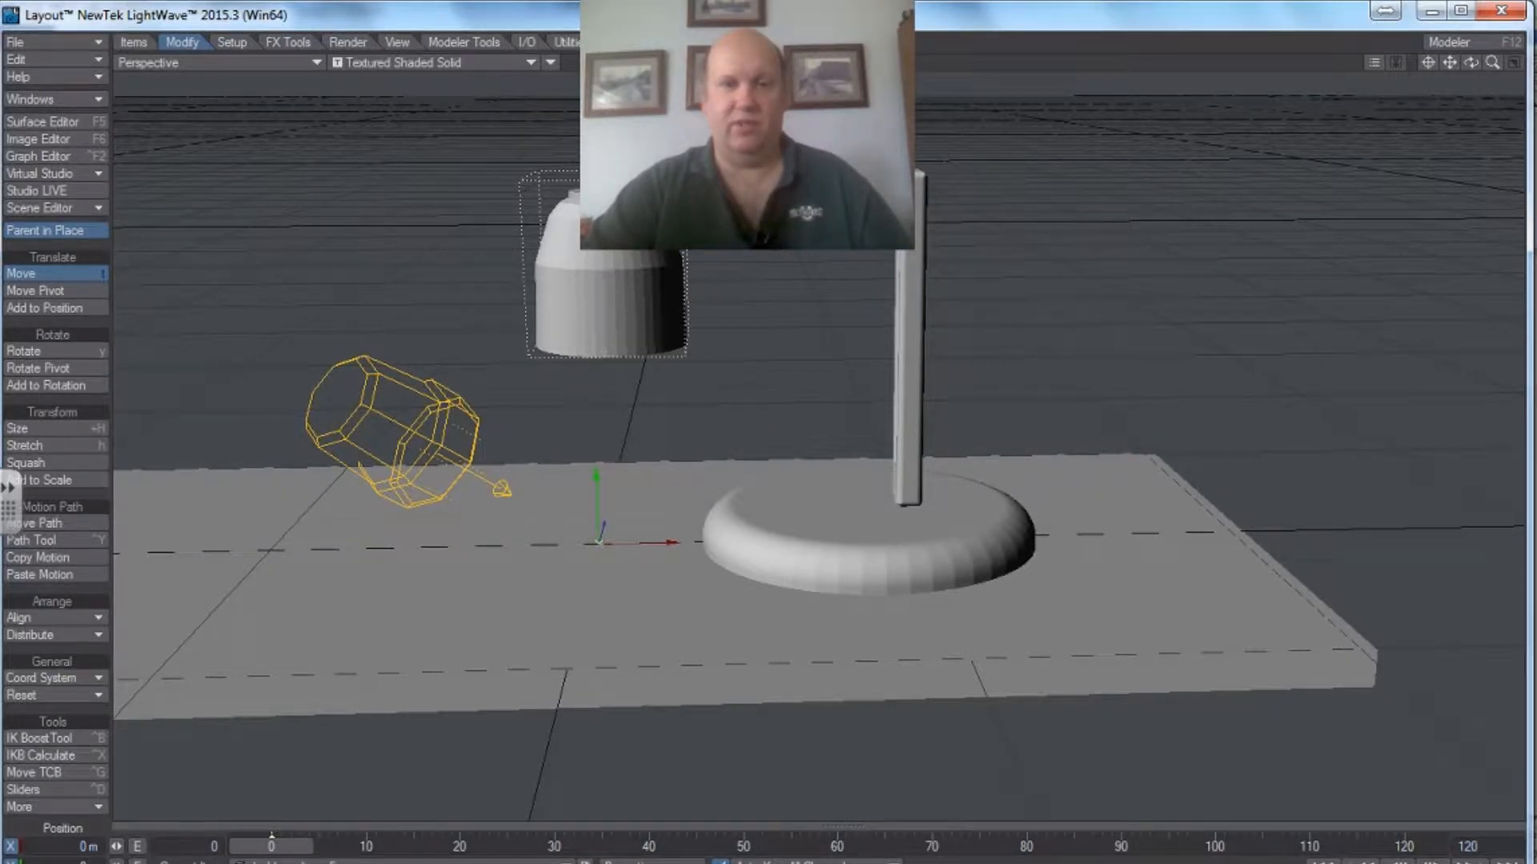
click(902, 281)
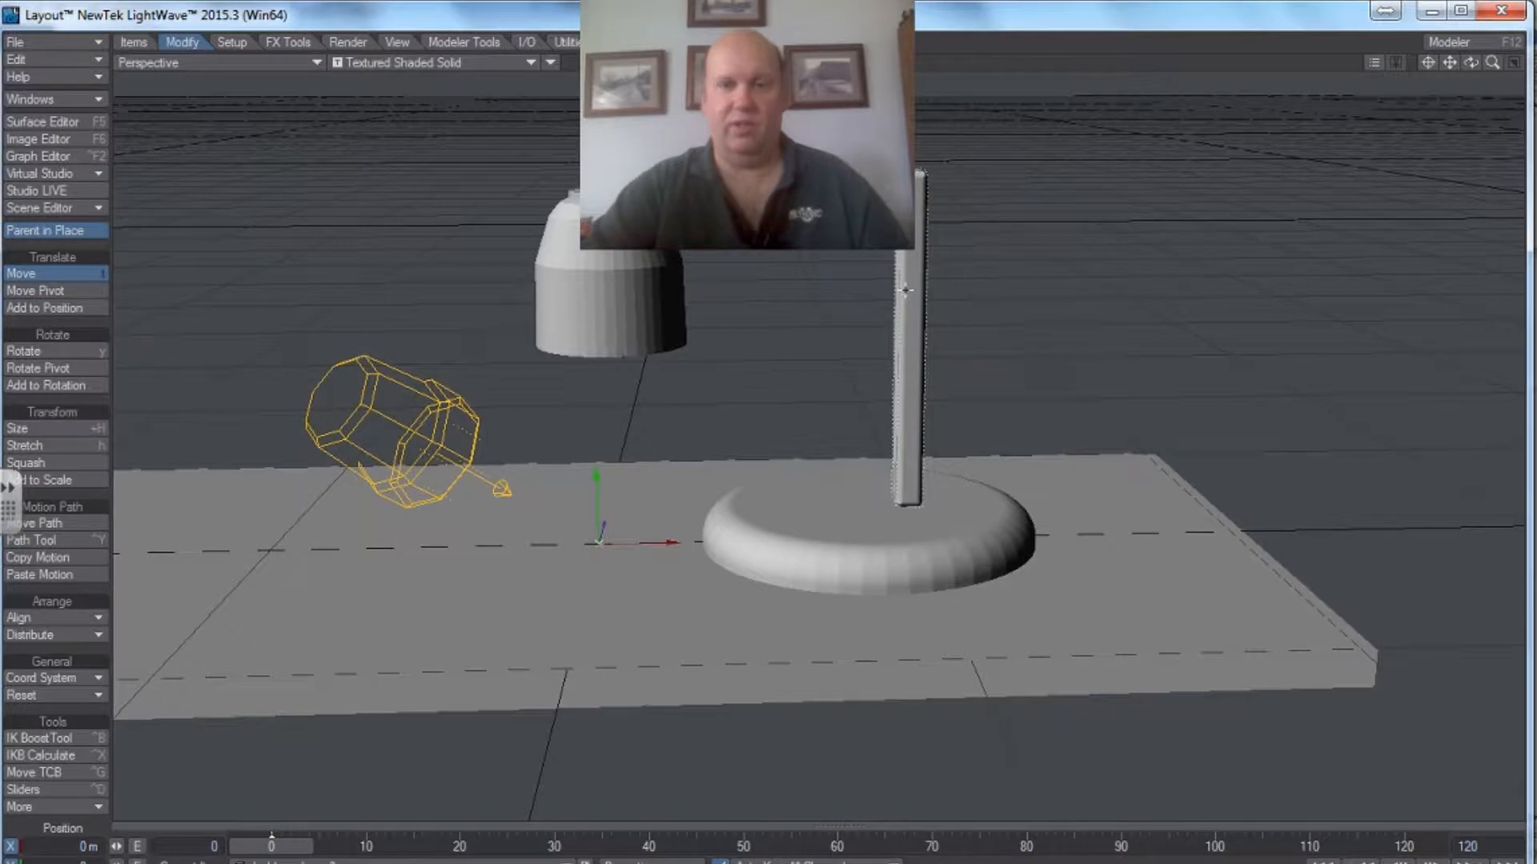
click(854, 563)
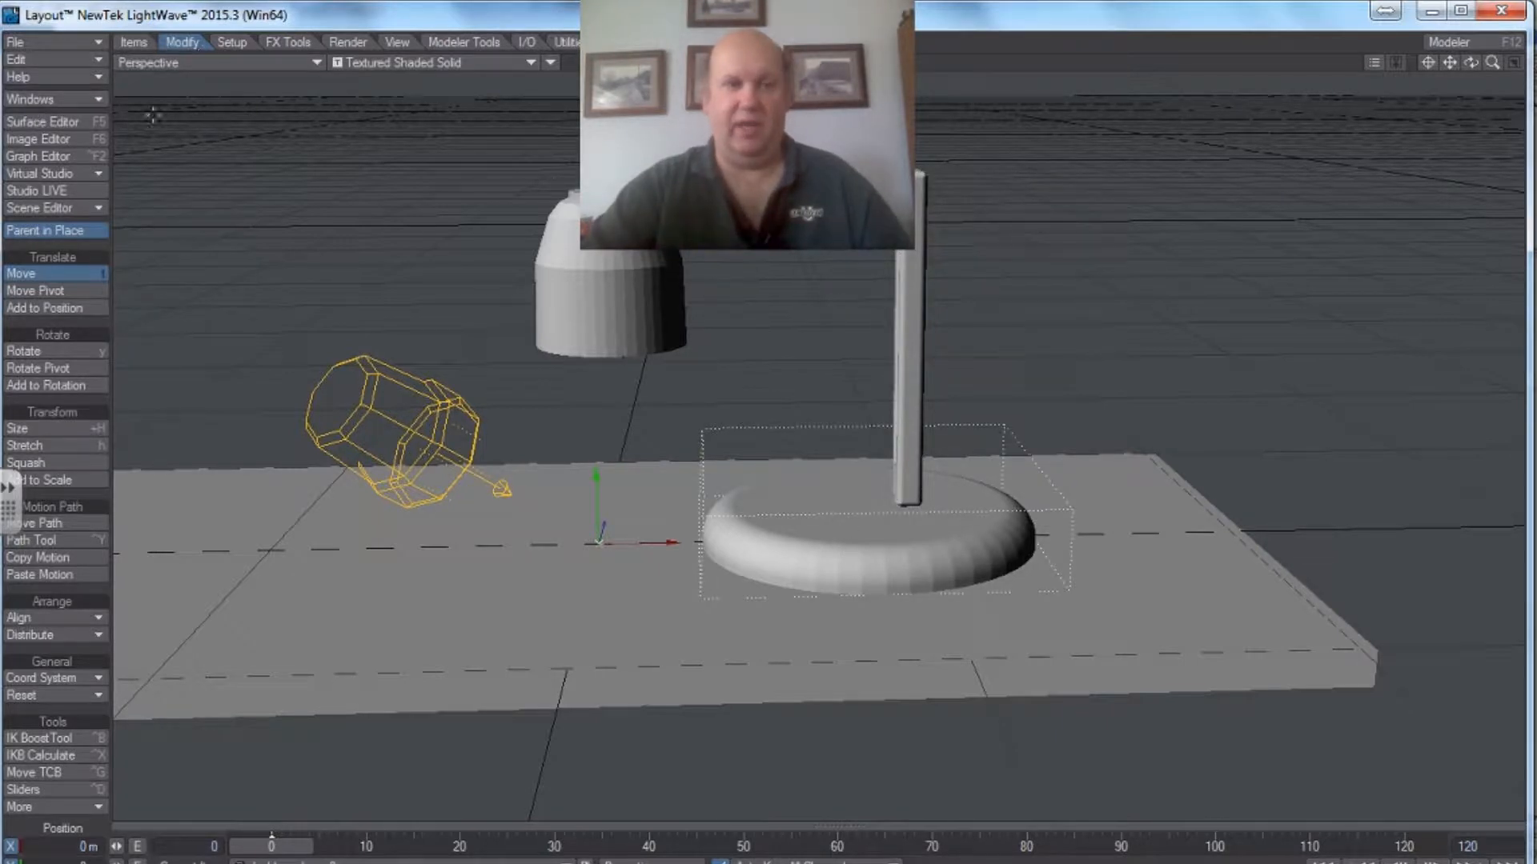
drag(638, 545, 641, 544)
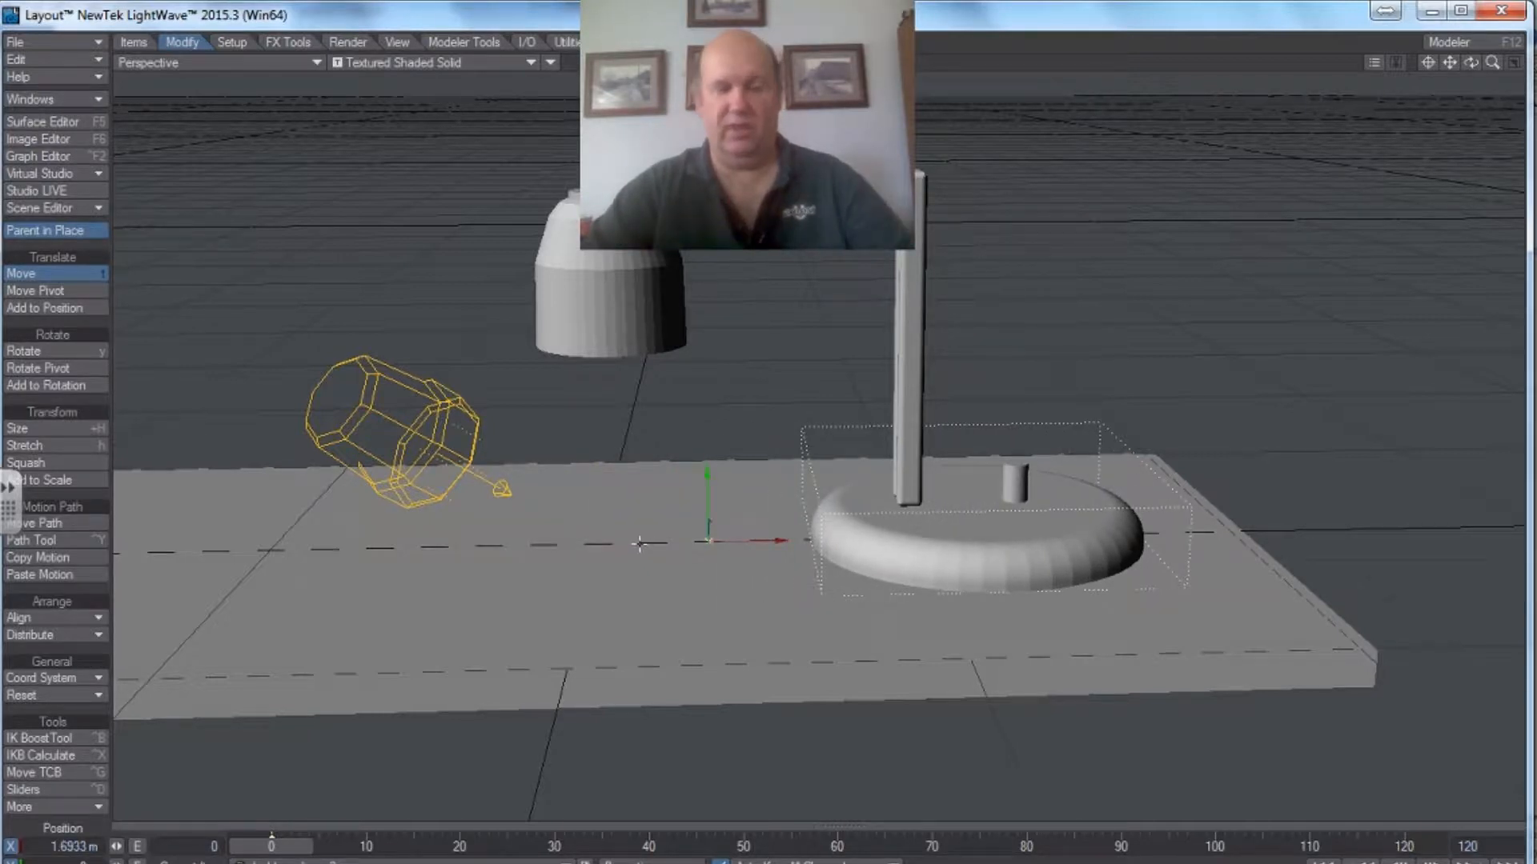
key(ctrl+z)
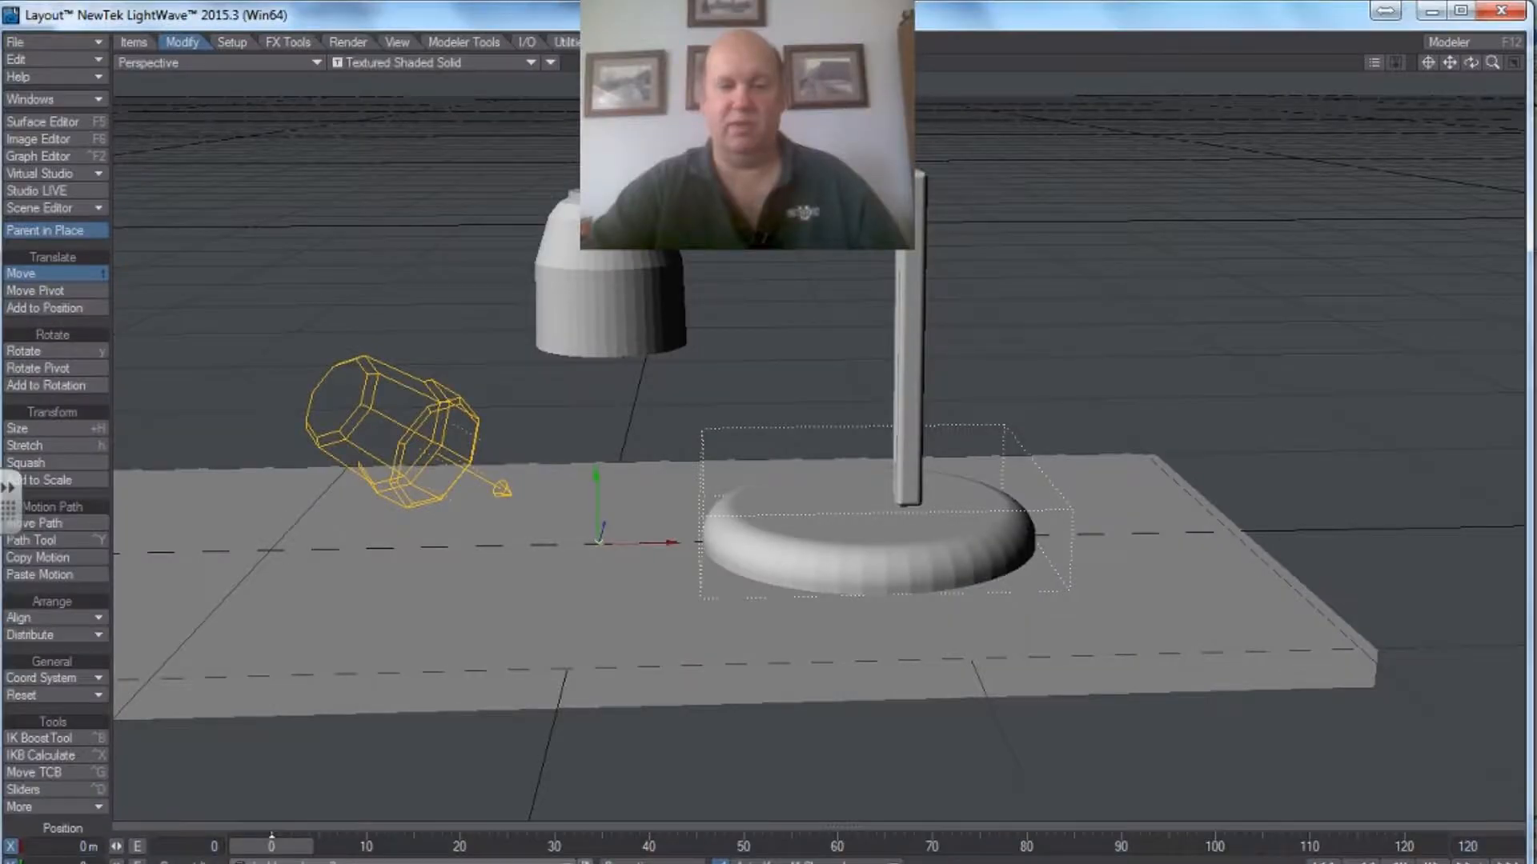
- View the scene's object list, and switch to Modeler to look at the whole desk lamp
click(565, 863)
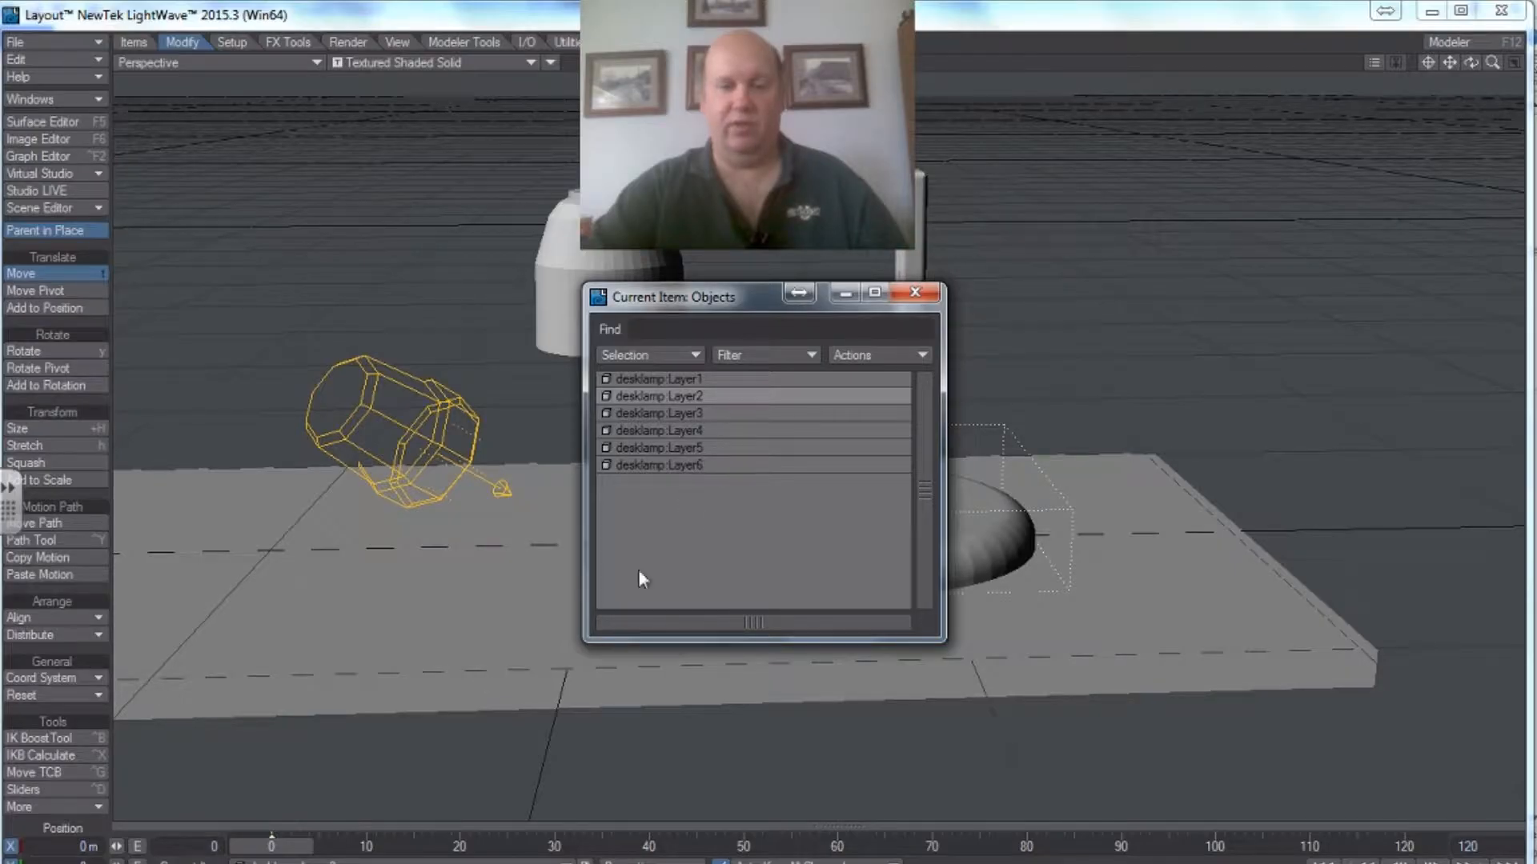
key(F12)
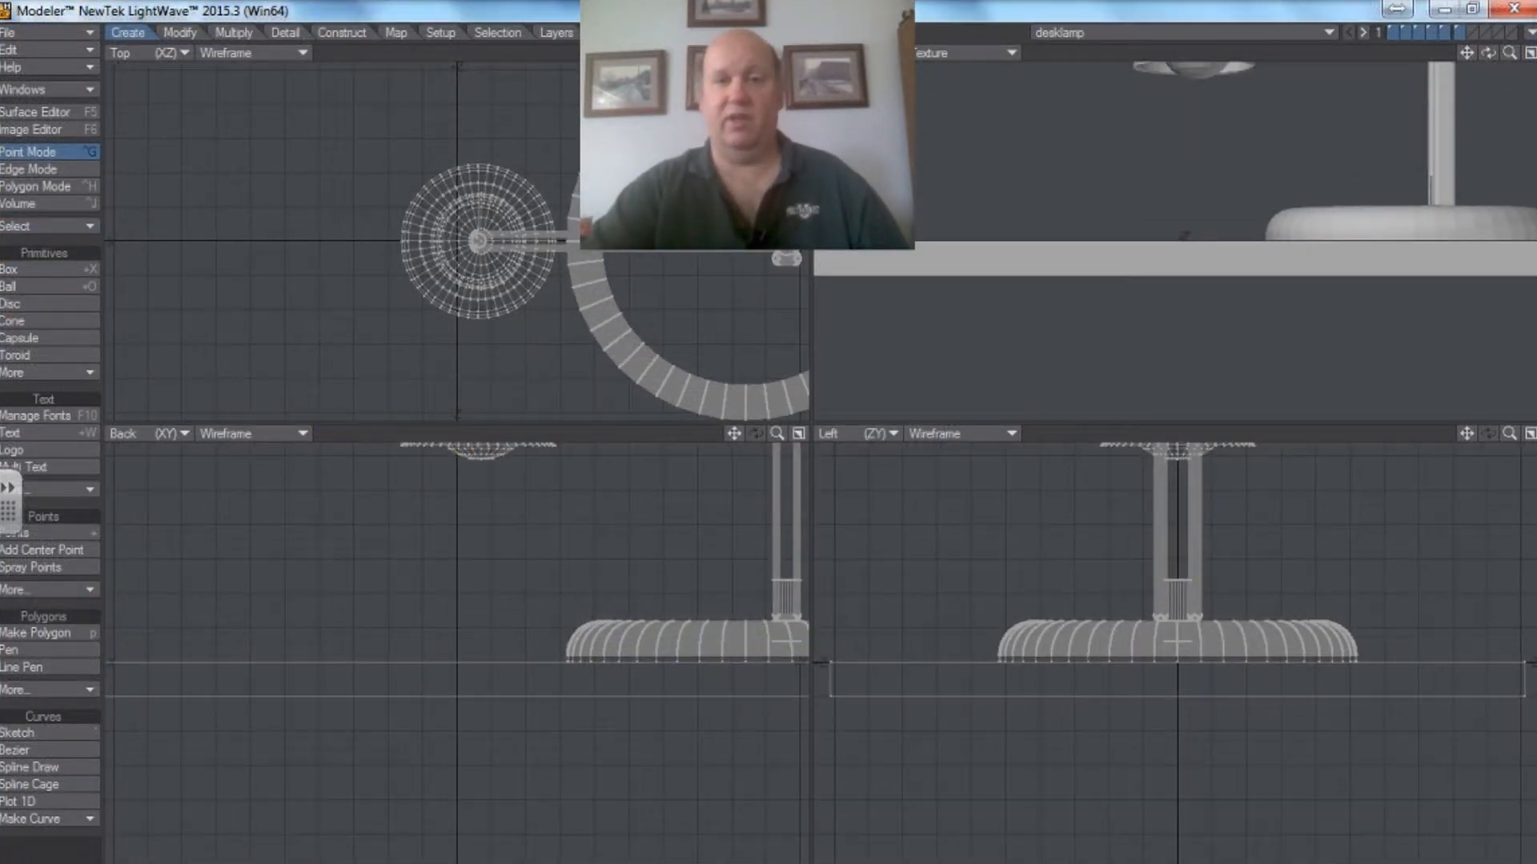
scroll(645, 560, up, 3)
scroll(645, 560, down, 6)
scroll(551, 572, up, 1)
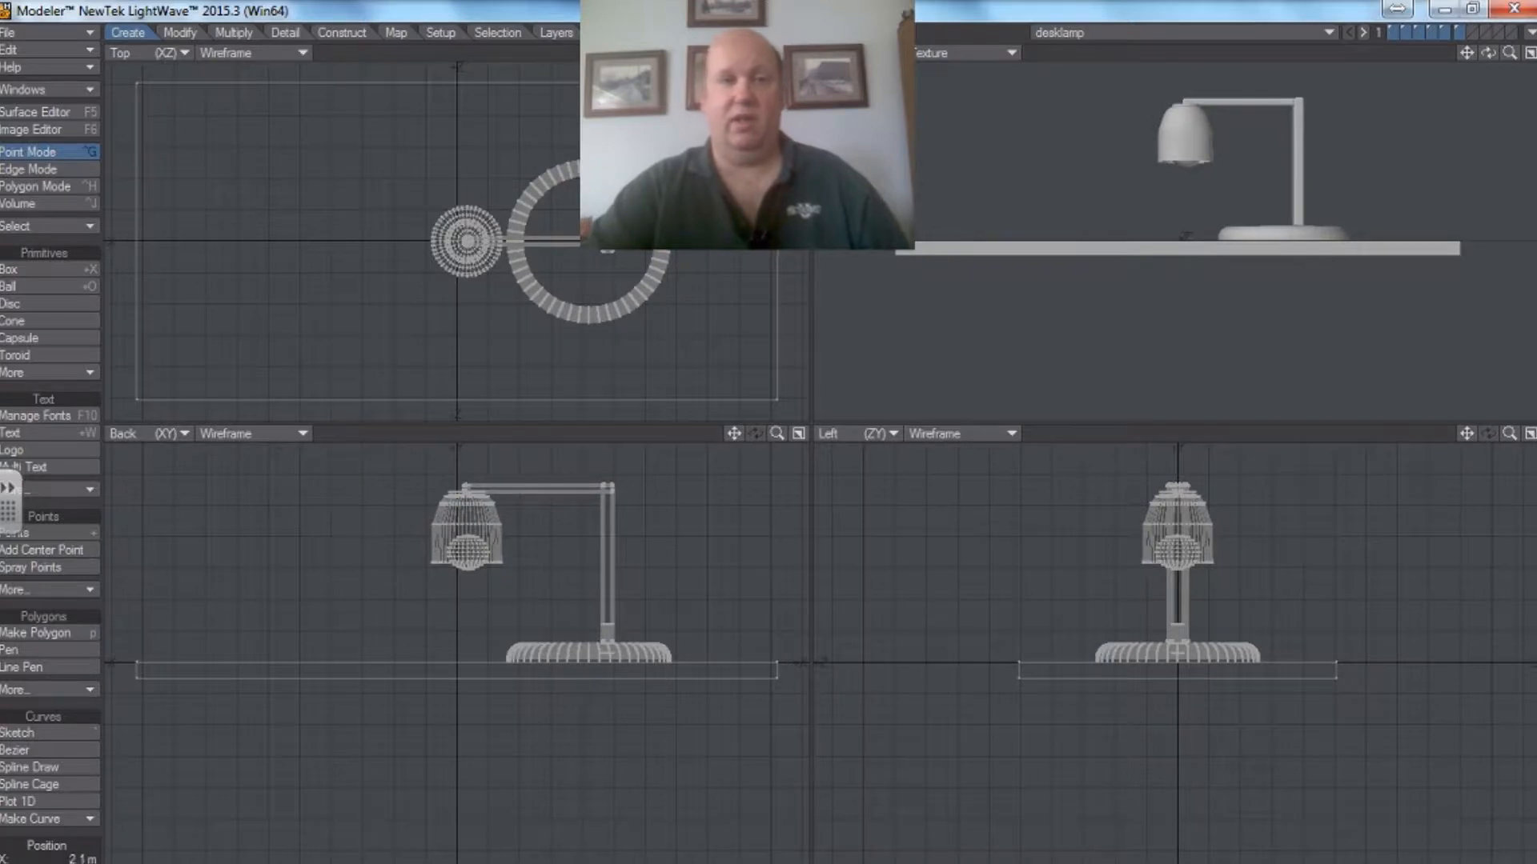
- Show the layer list and expand the desklamp object to reveal its individual layers
click(61, 92)
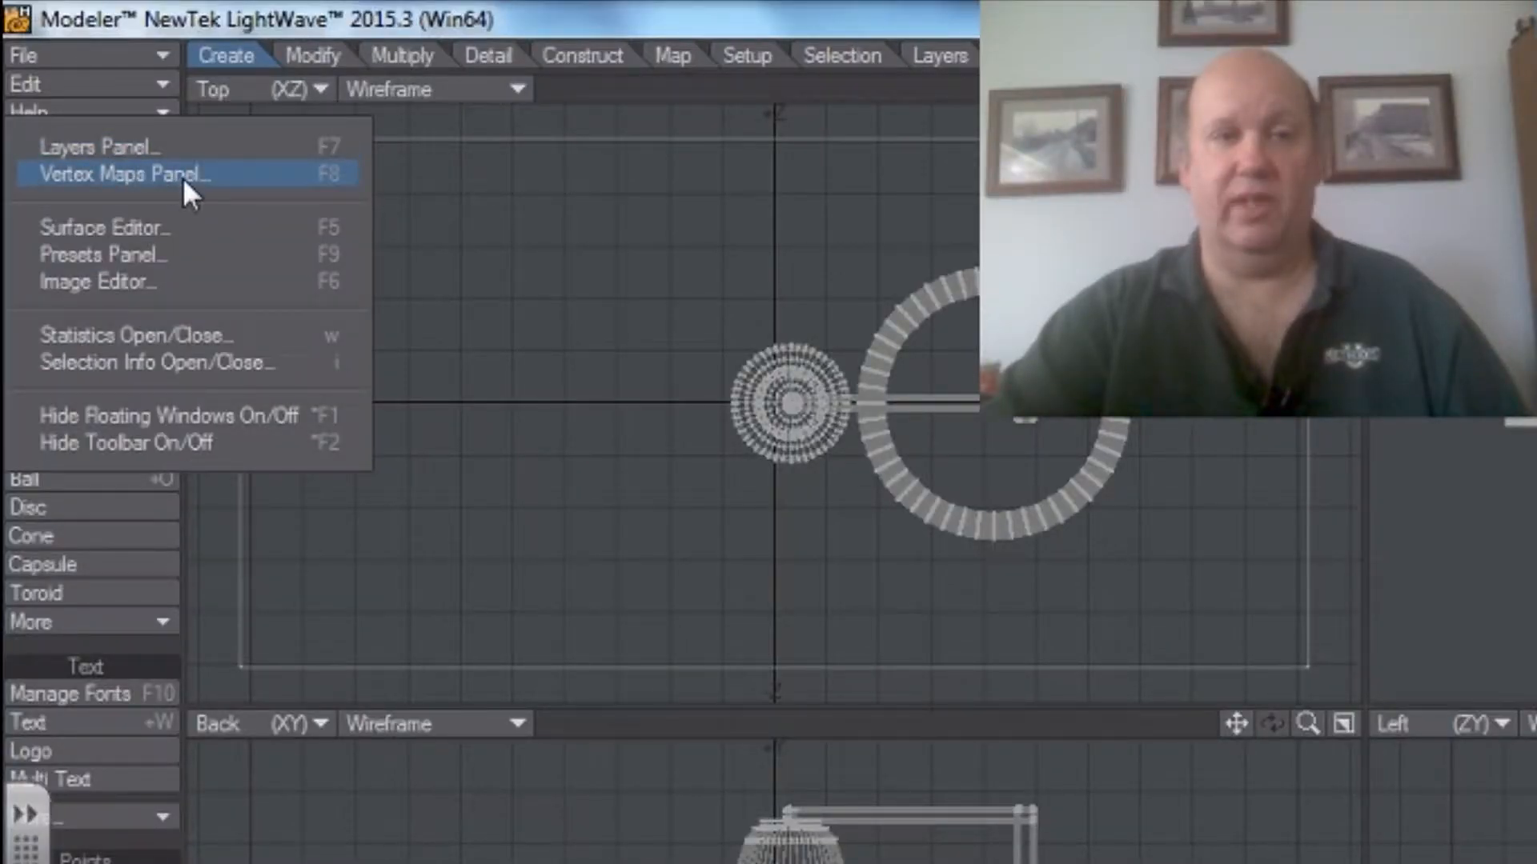
click(168, 146)
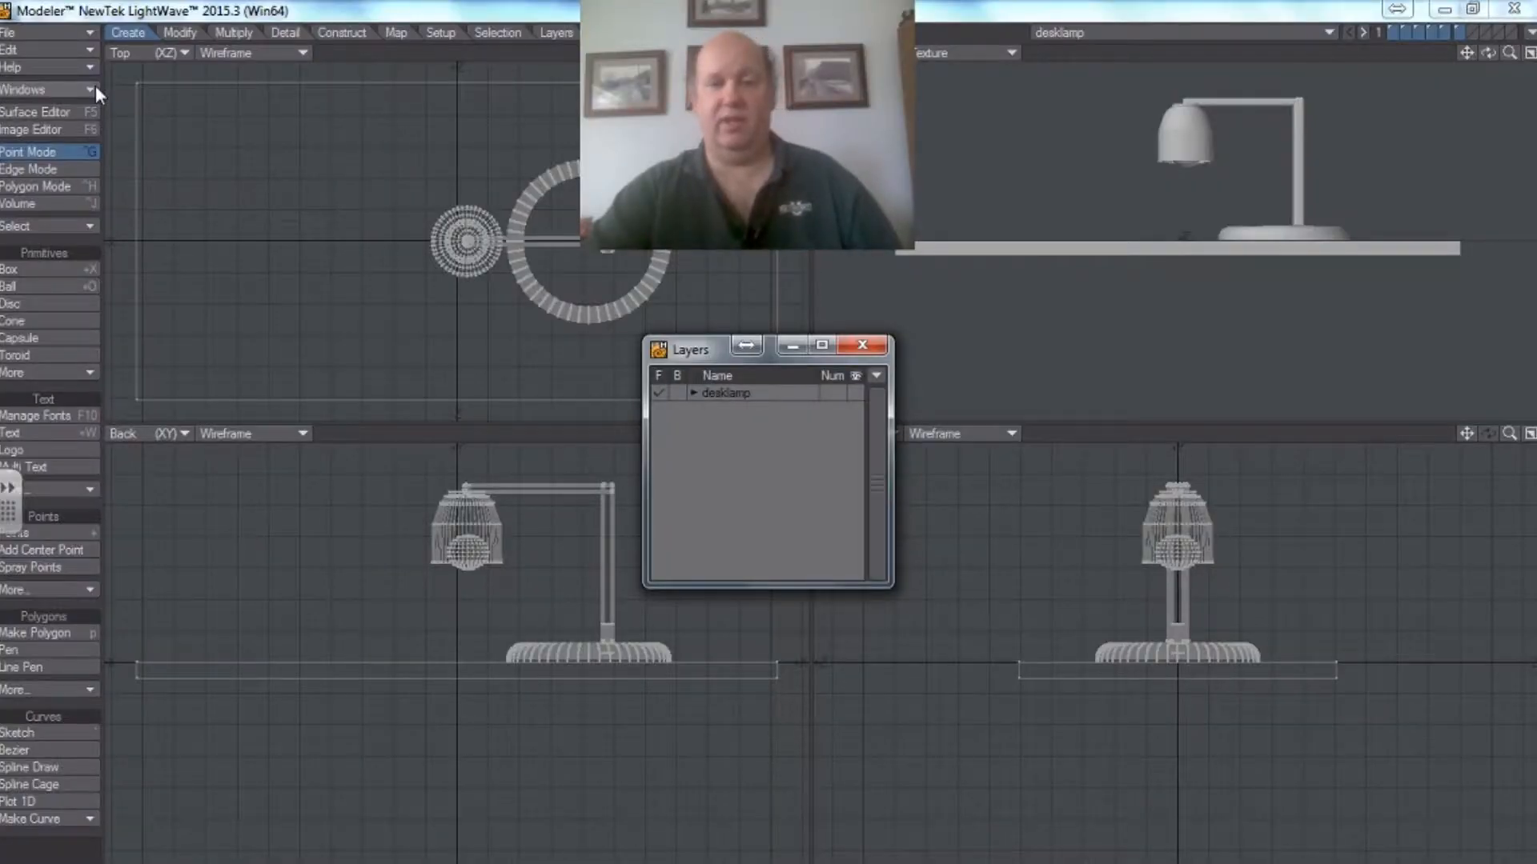
click(693, 393)
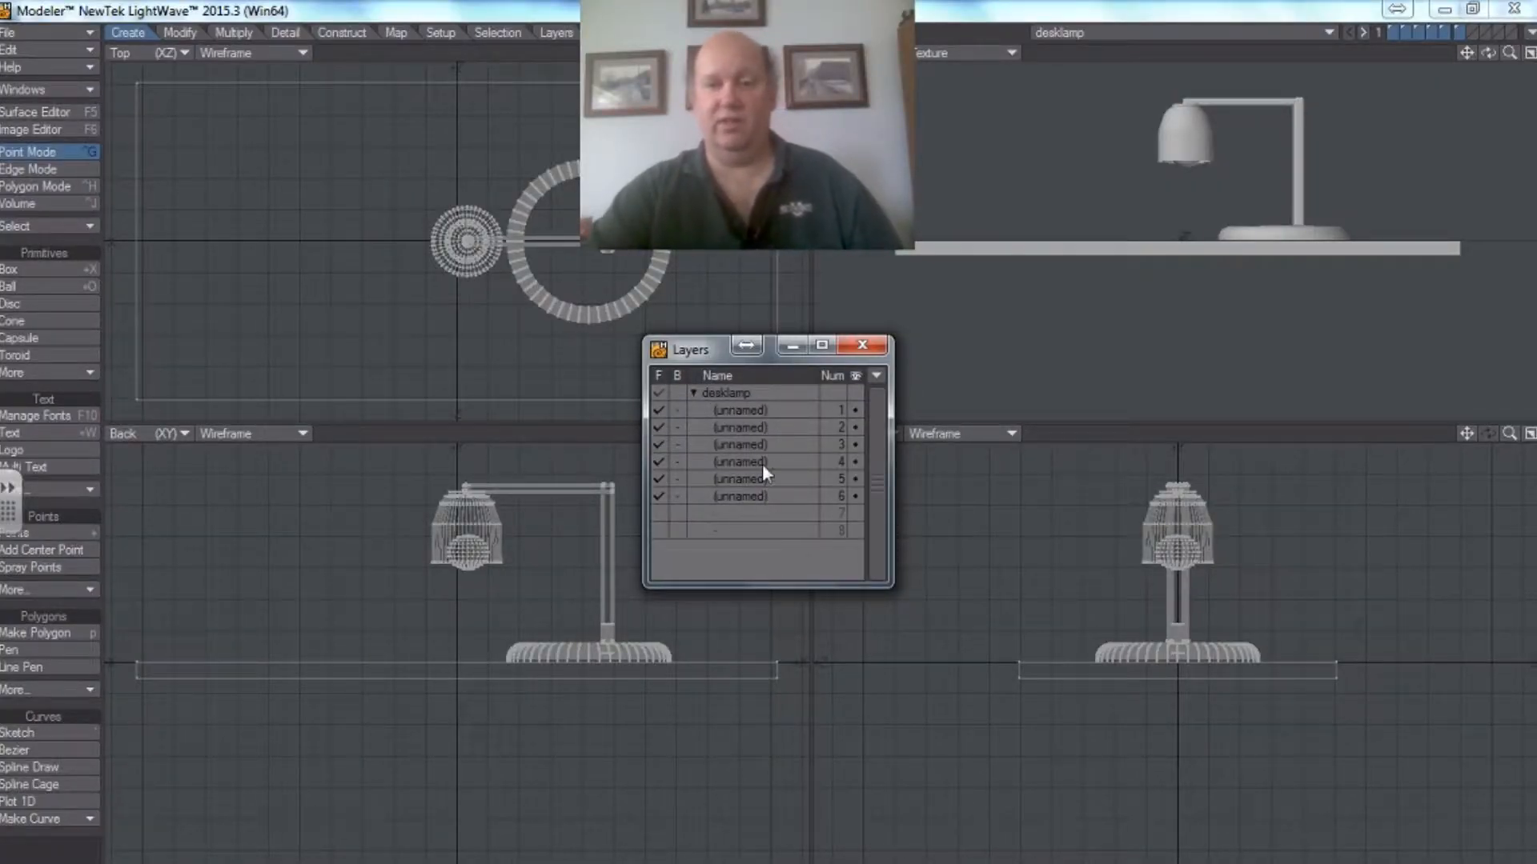
drag(679, 360, 633, 437)
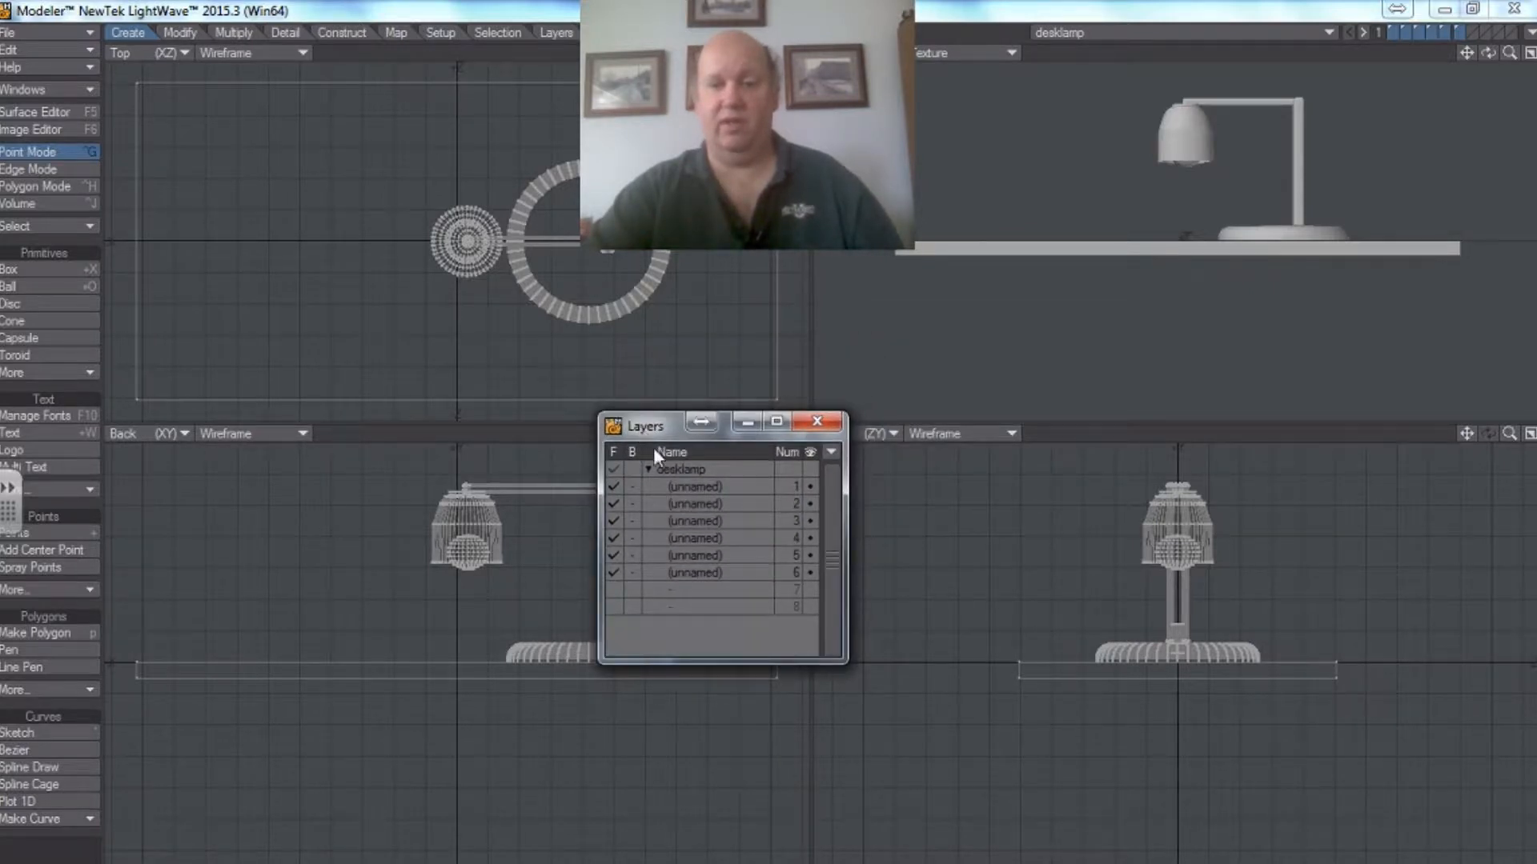
- Name layer 1, which holds the flat desktop, "desk"
click(699, 487)
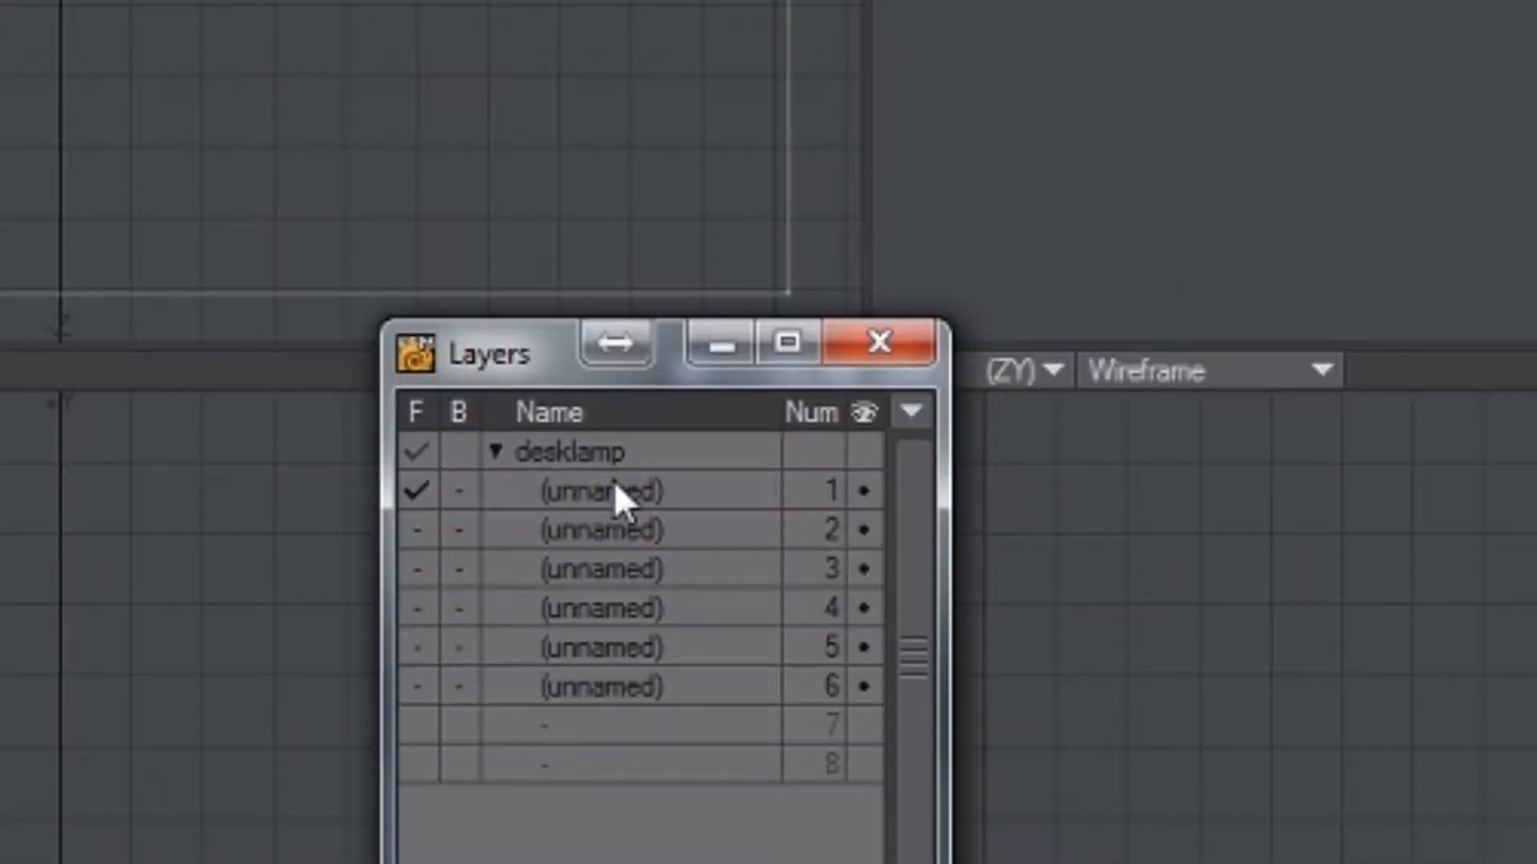
double_click(555, 491)
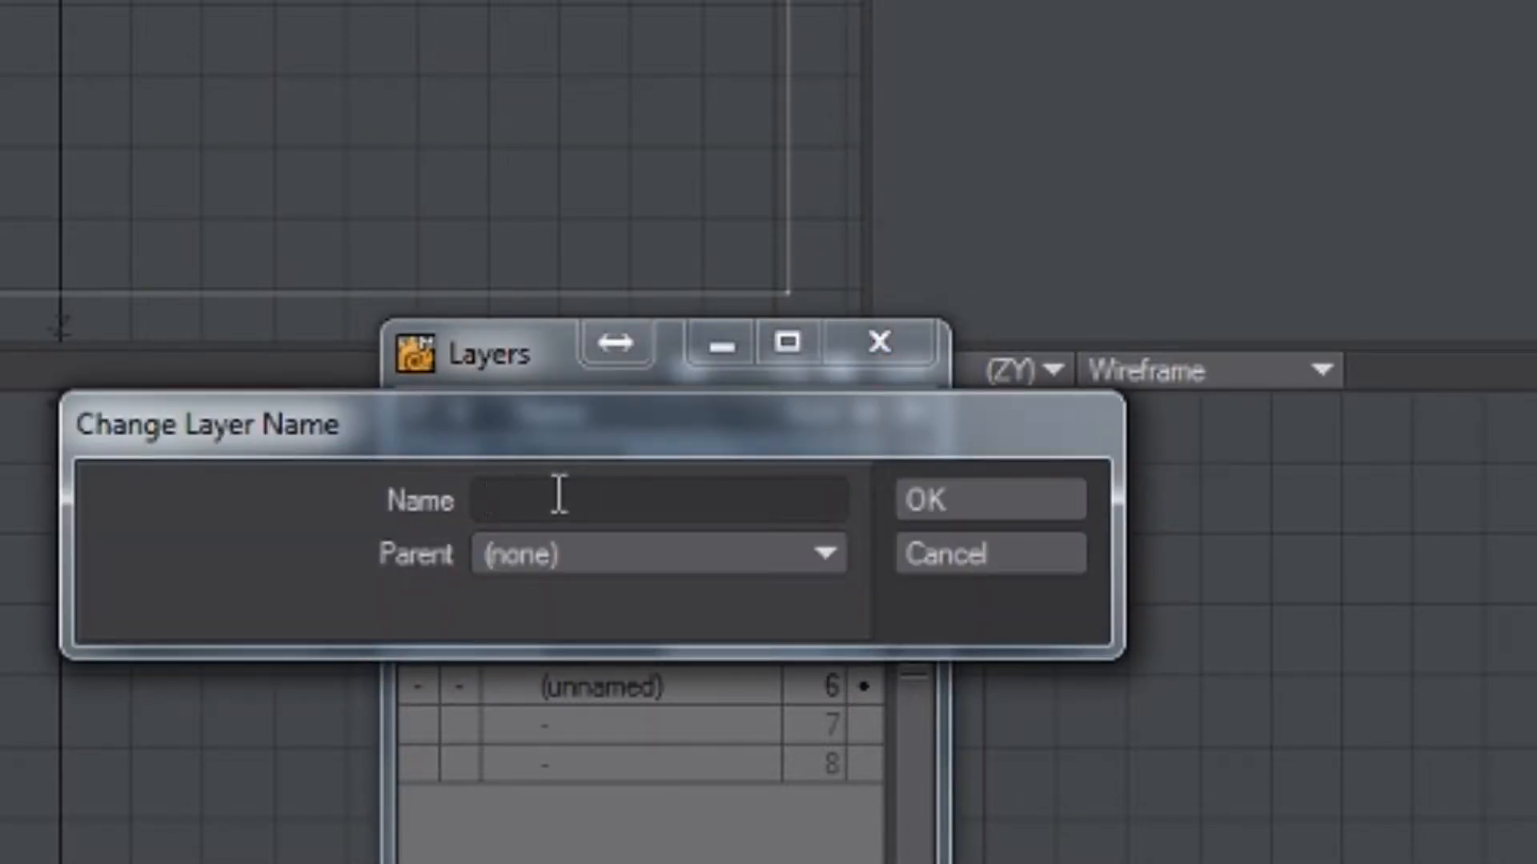
text(desk)
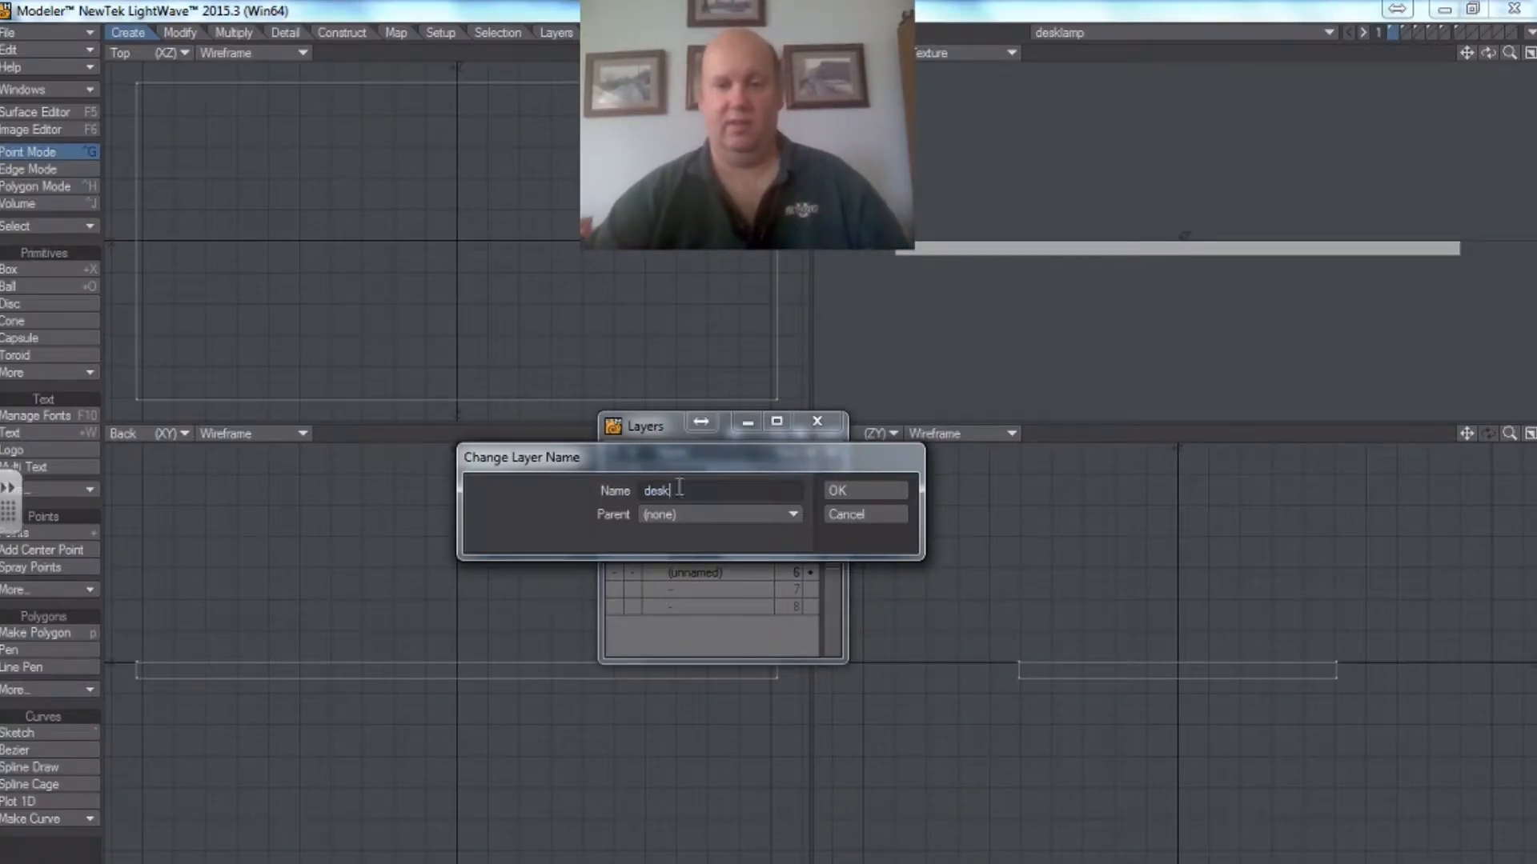
click(856, 484)
- Name layer 2, which holds the lamp's round foot, "base"
click(686, 505)
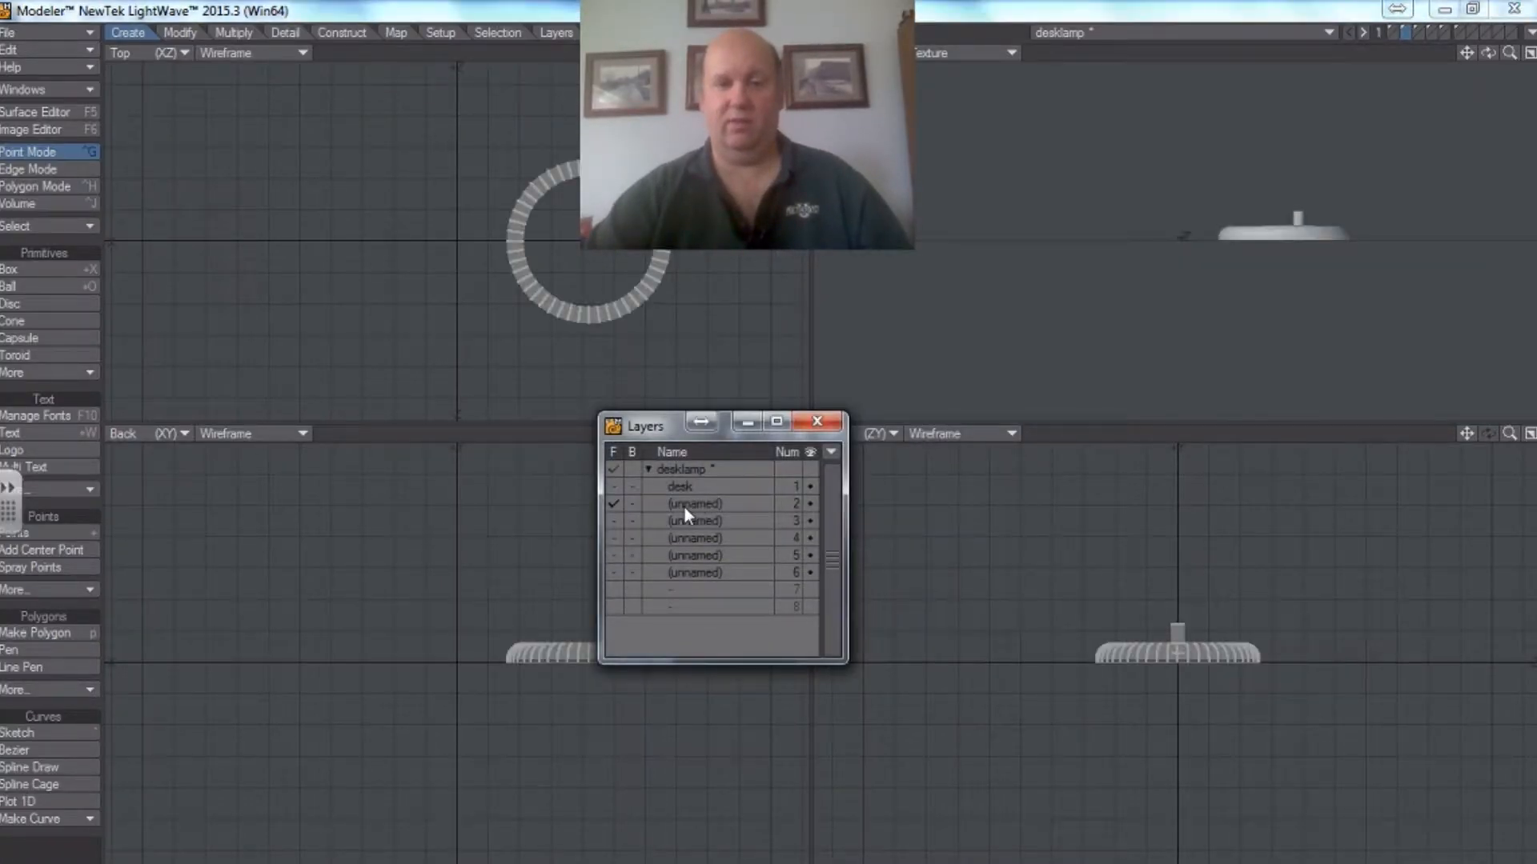
double_click(685, 507)
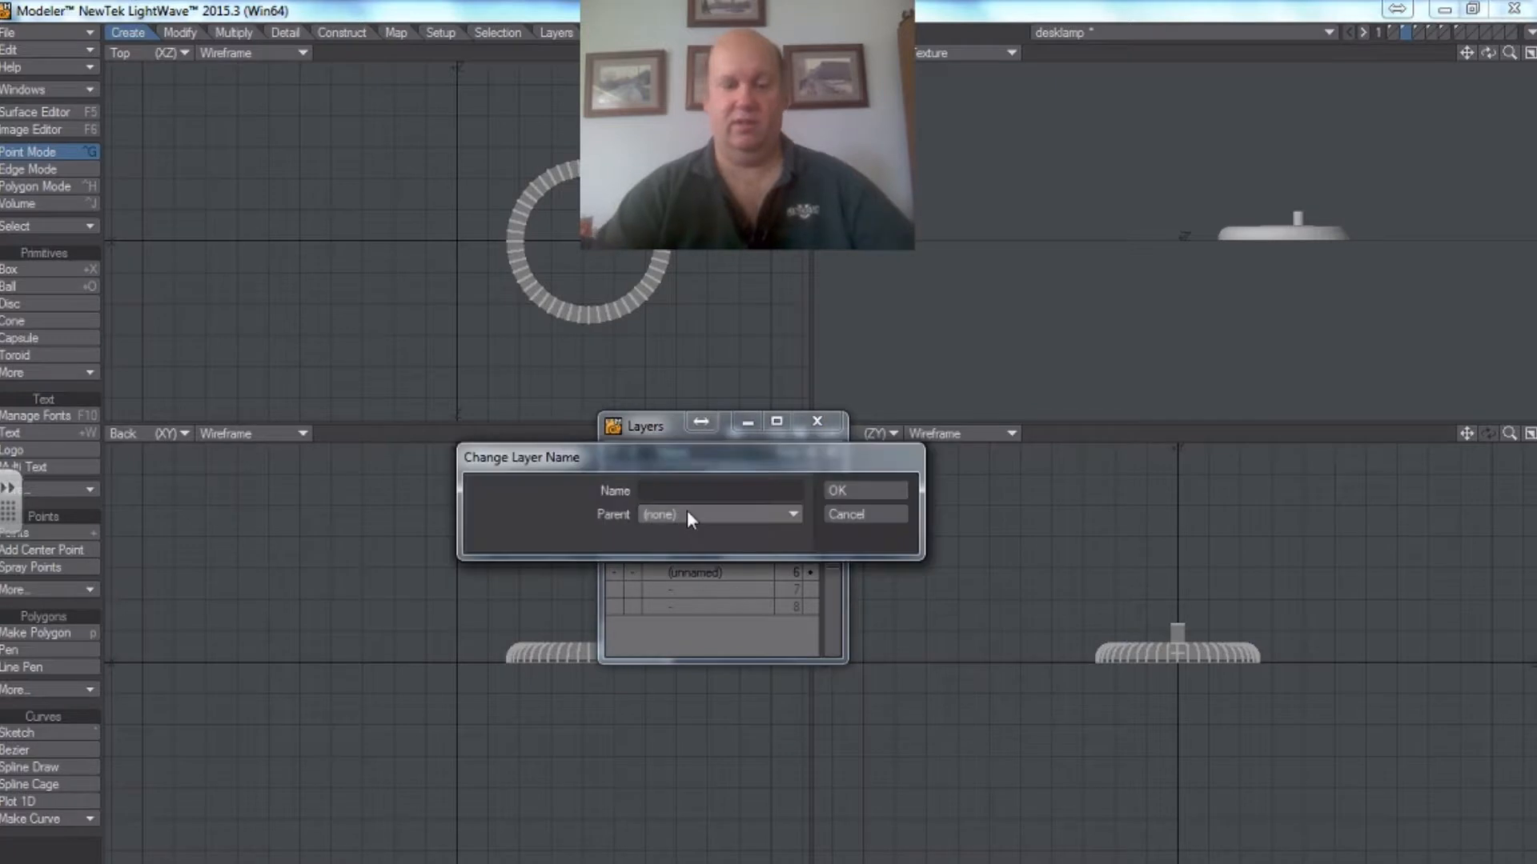
text(base)
key(Return)
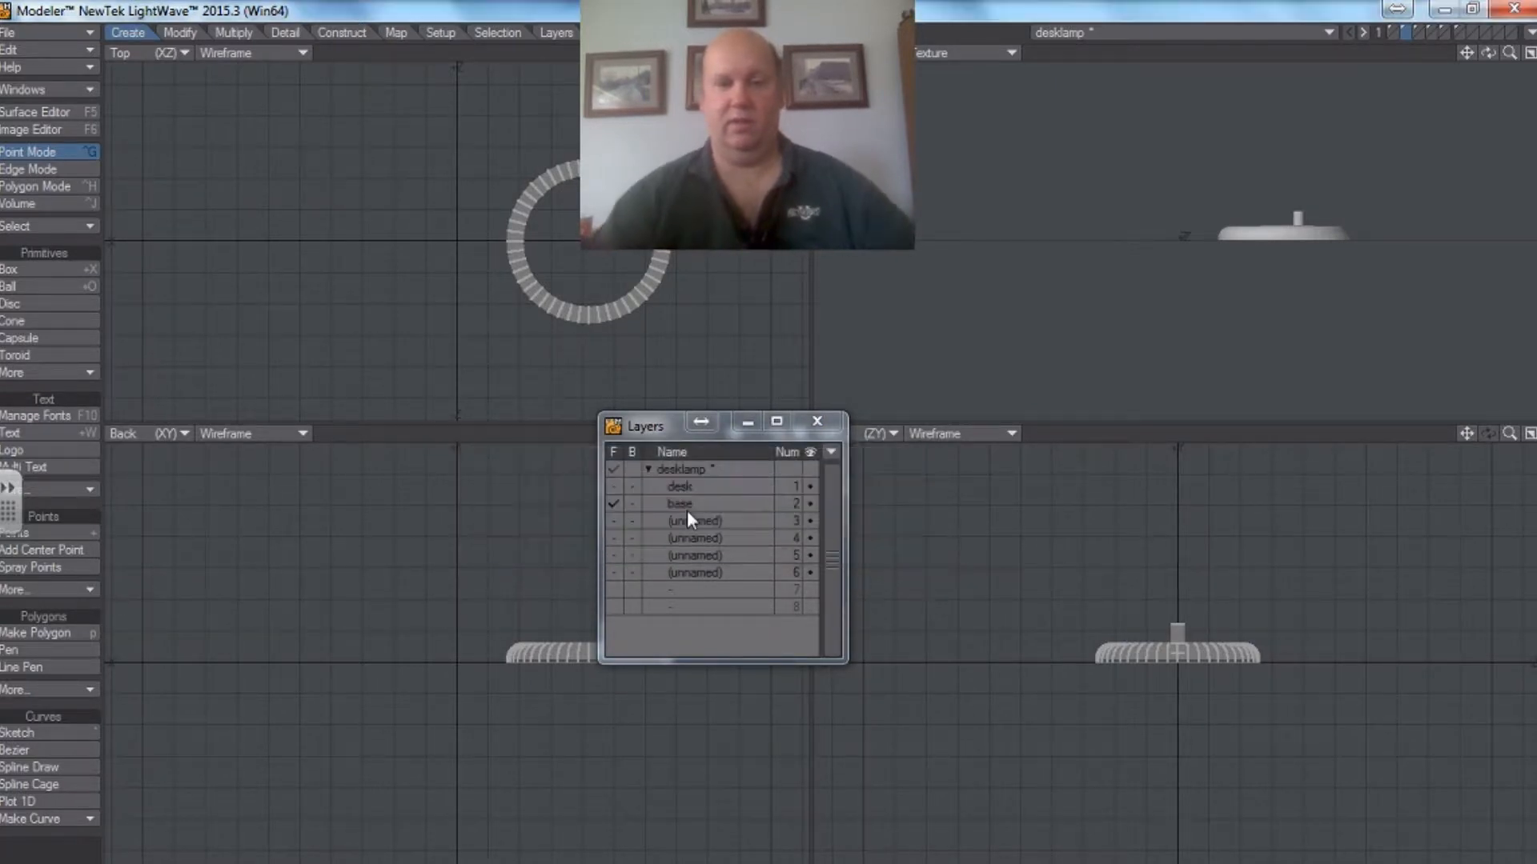
- Name layer 3, which holds the lamp's vertical arm, "arm1"
click(701, 528)
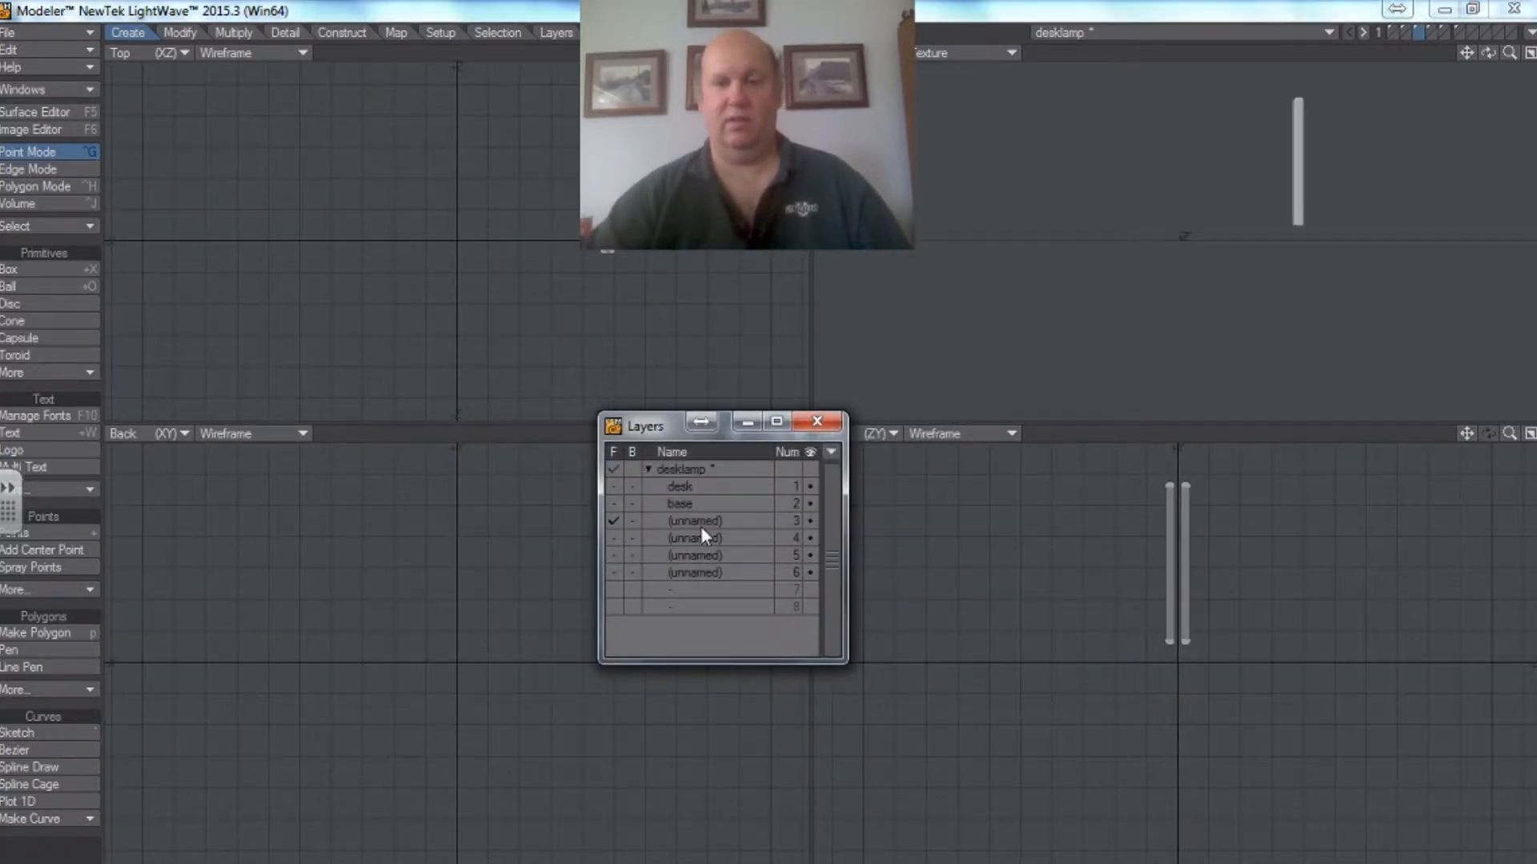
double_click(700, 526)
text(arm.1)
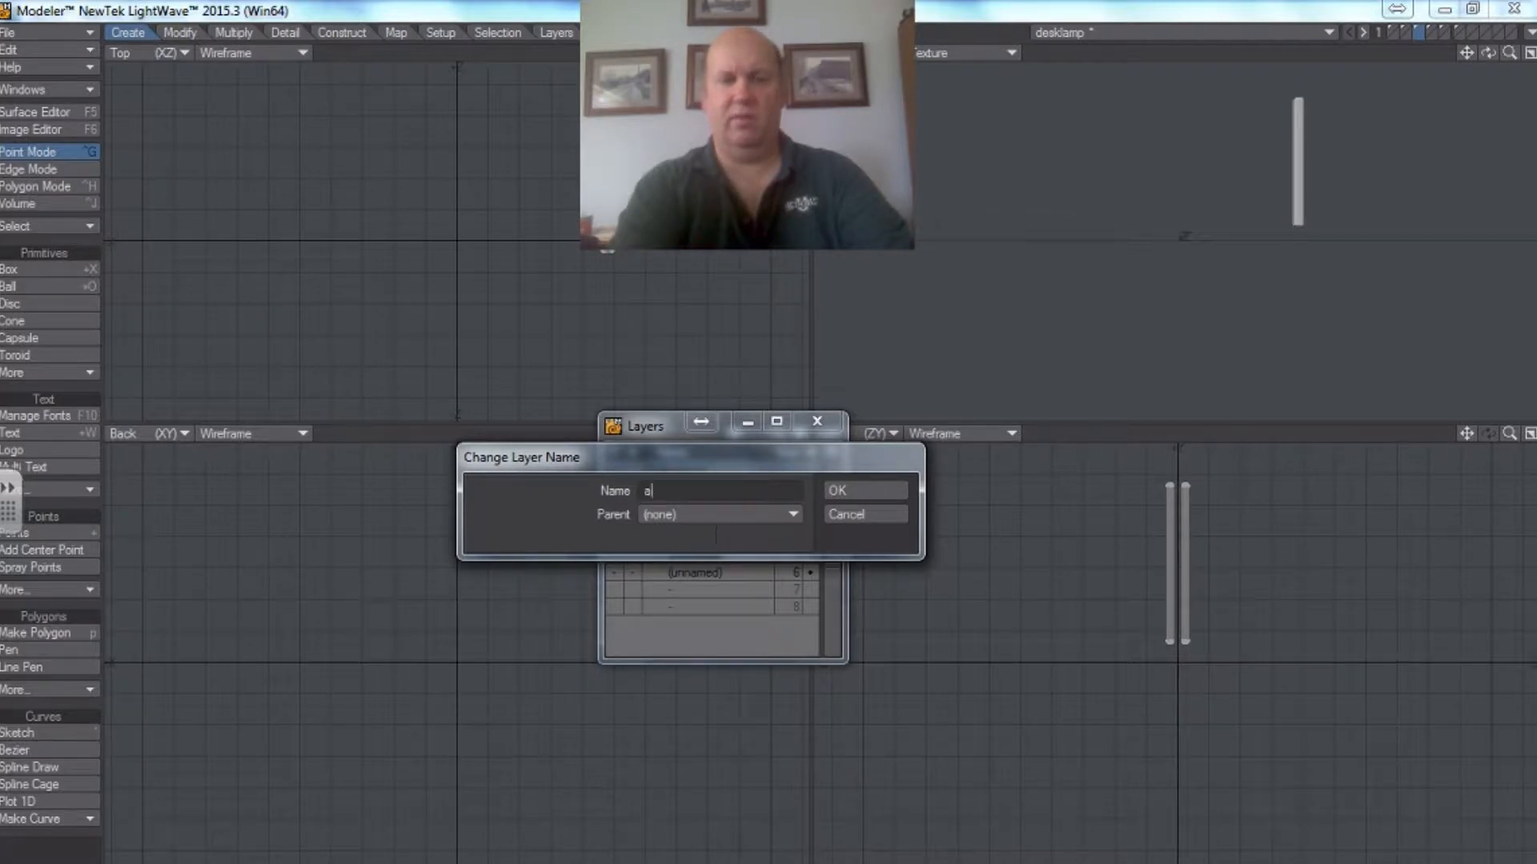
key(Return)
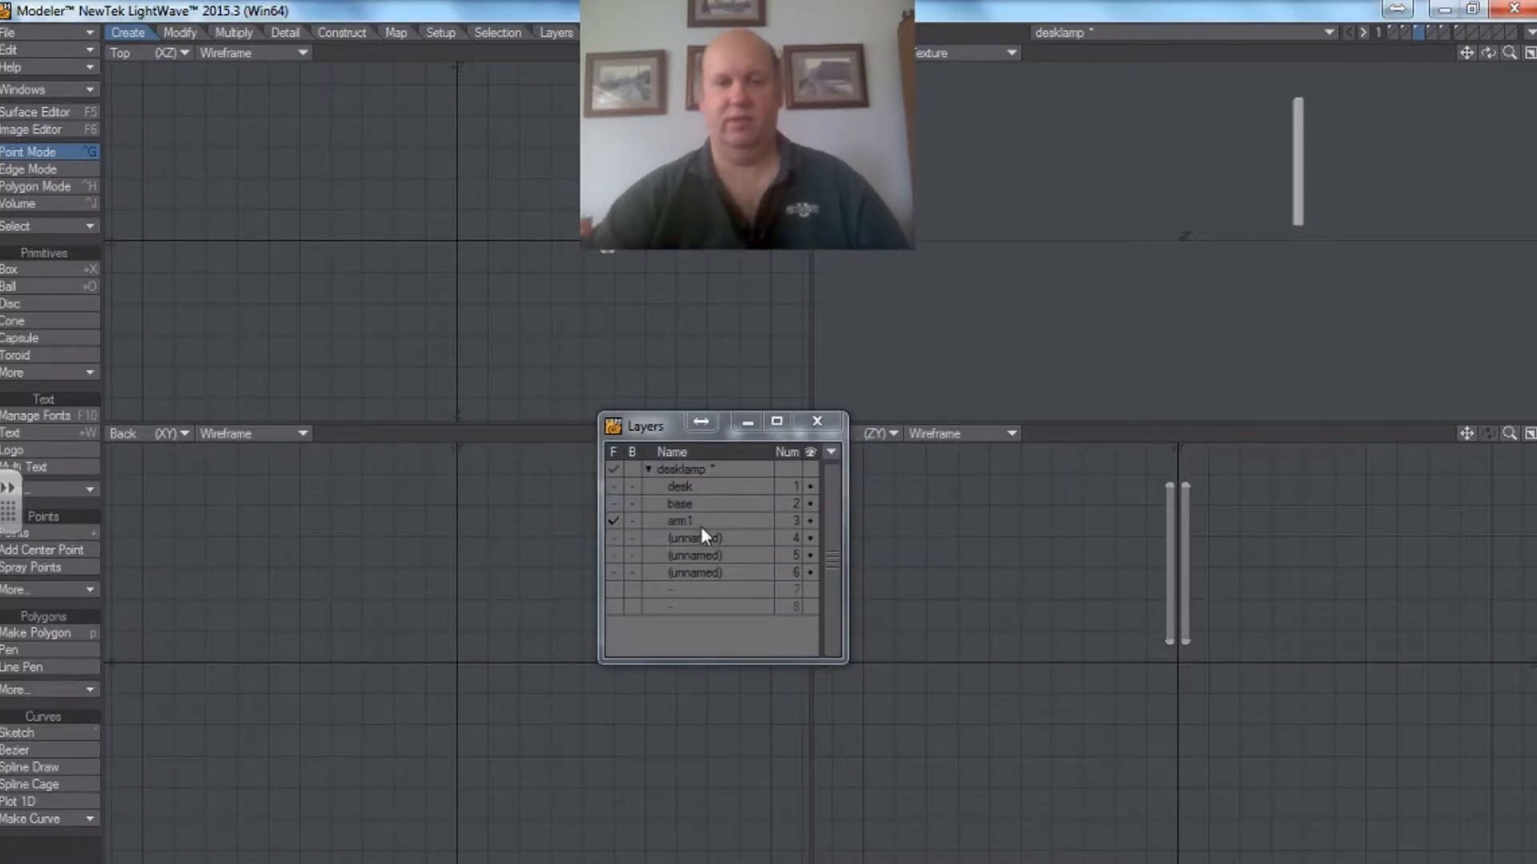
- Name layer 4, which holds the lamp's horizontal arm, "arm2"
click(692, 538)
double_click(691, 538)
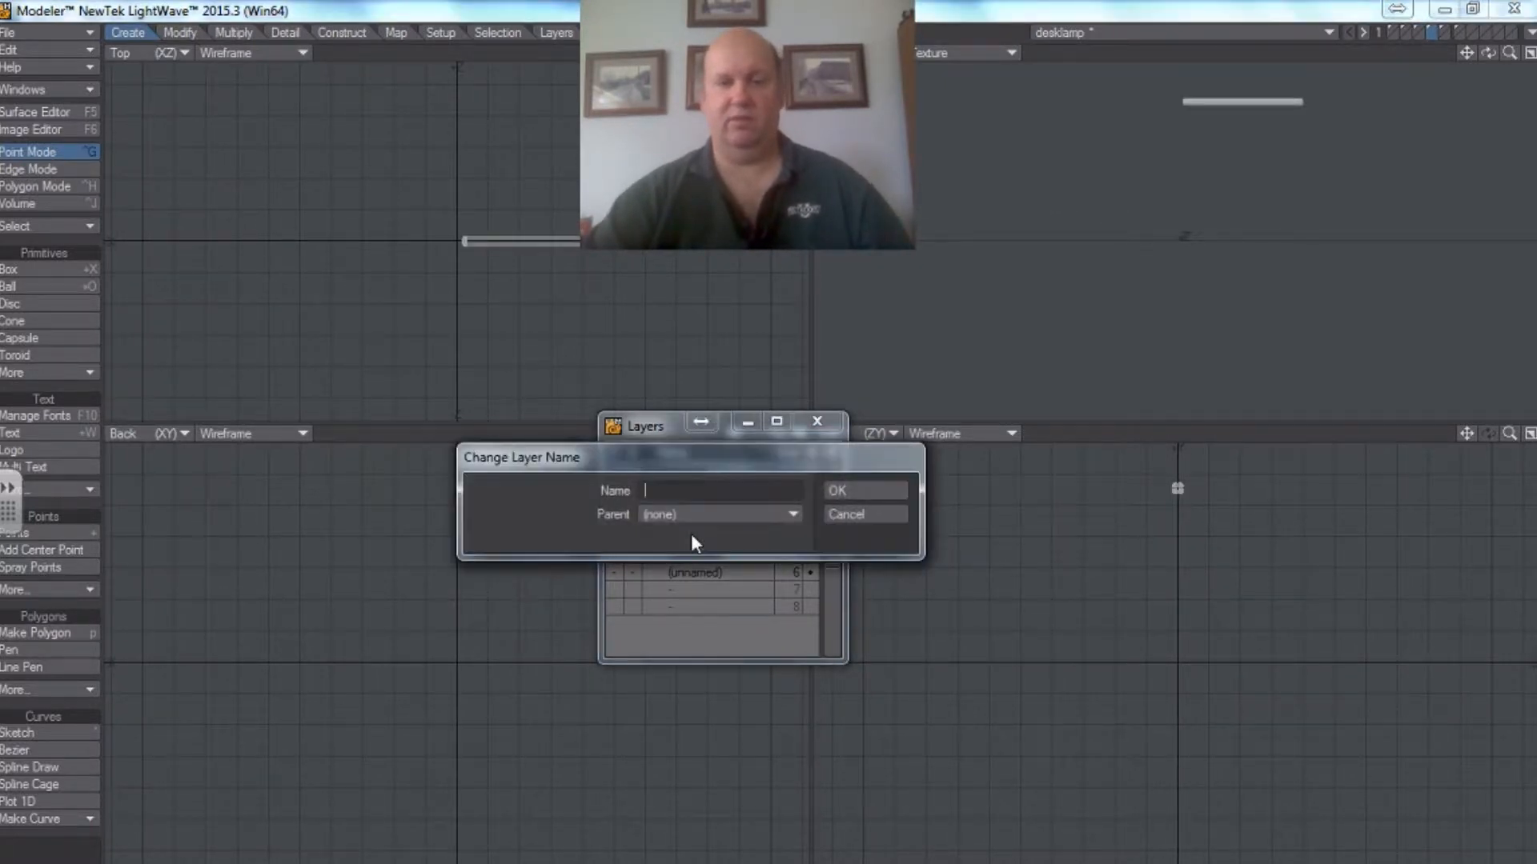
text(arm)
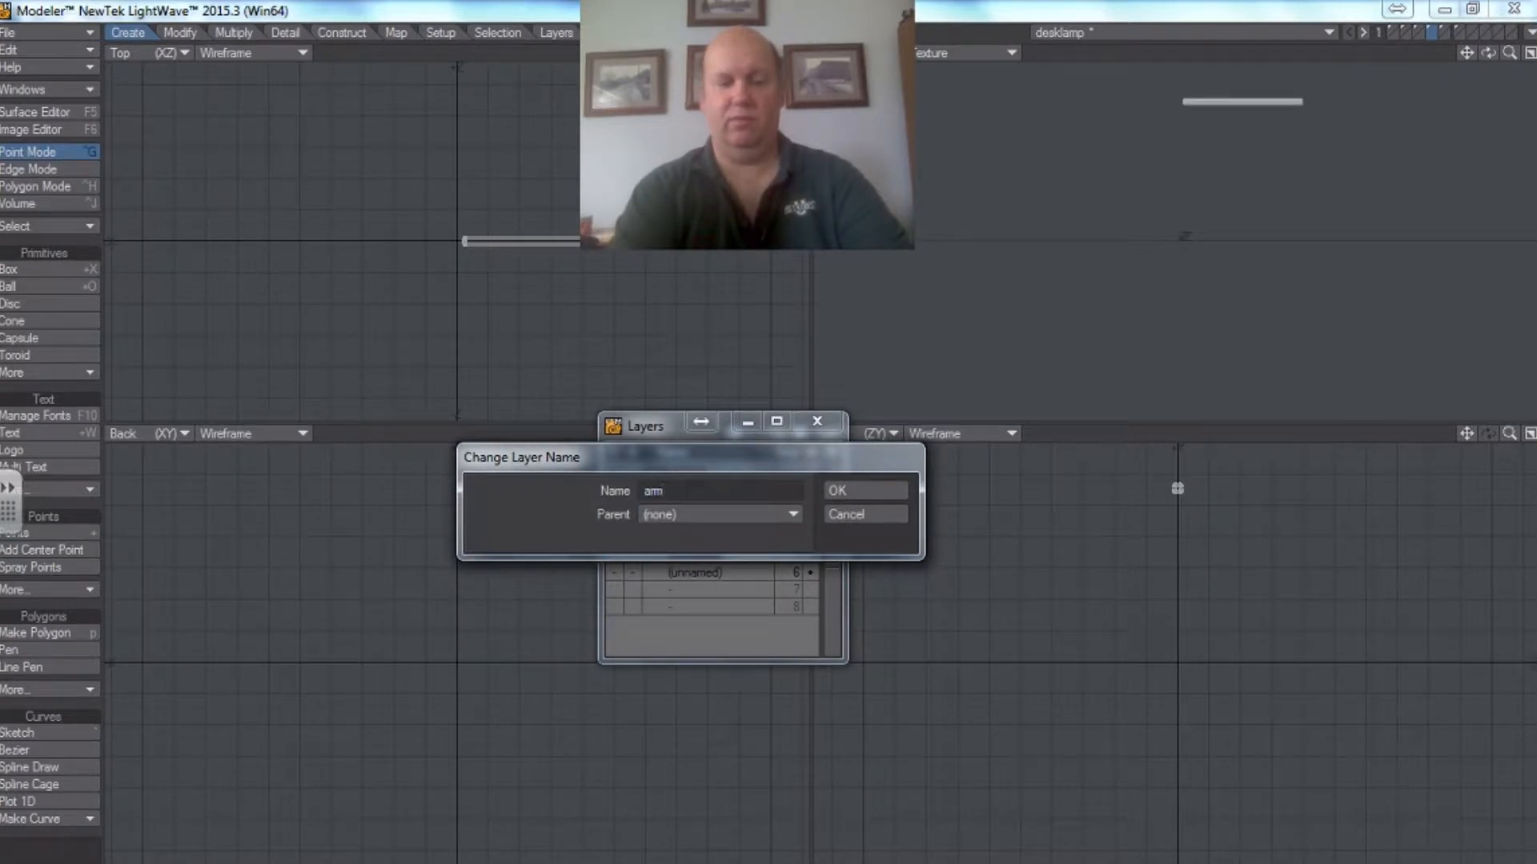
text(2)
key(Return)
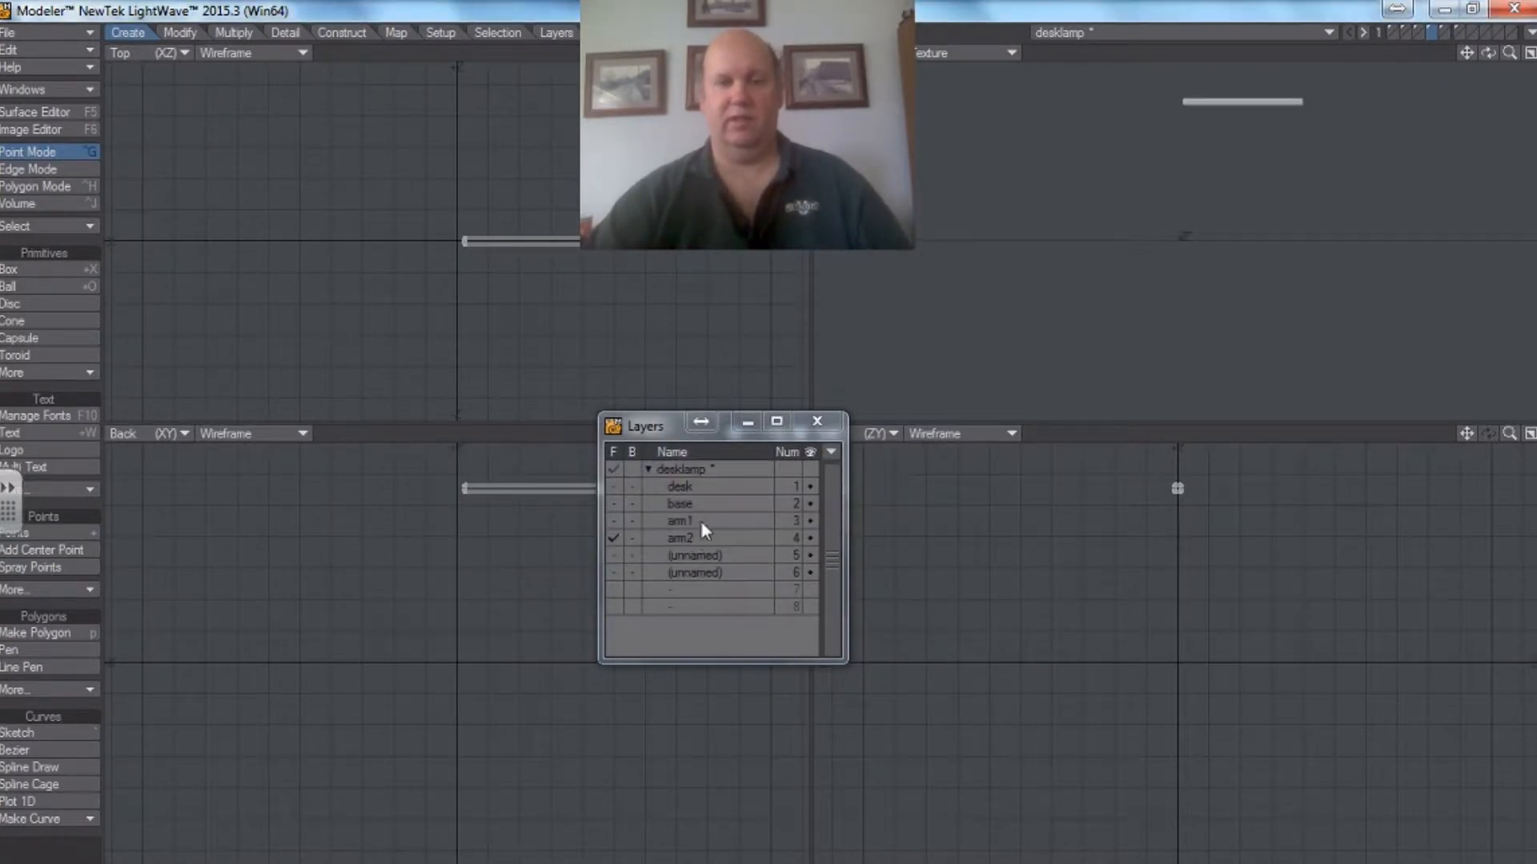
- Name layer 5, which holds the lamp's cover, "shade"
click(694, 556)
double_click(693, 553)
text(shade)
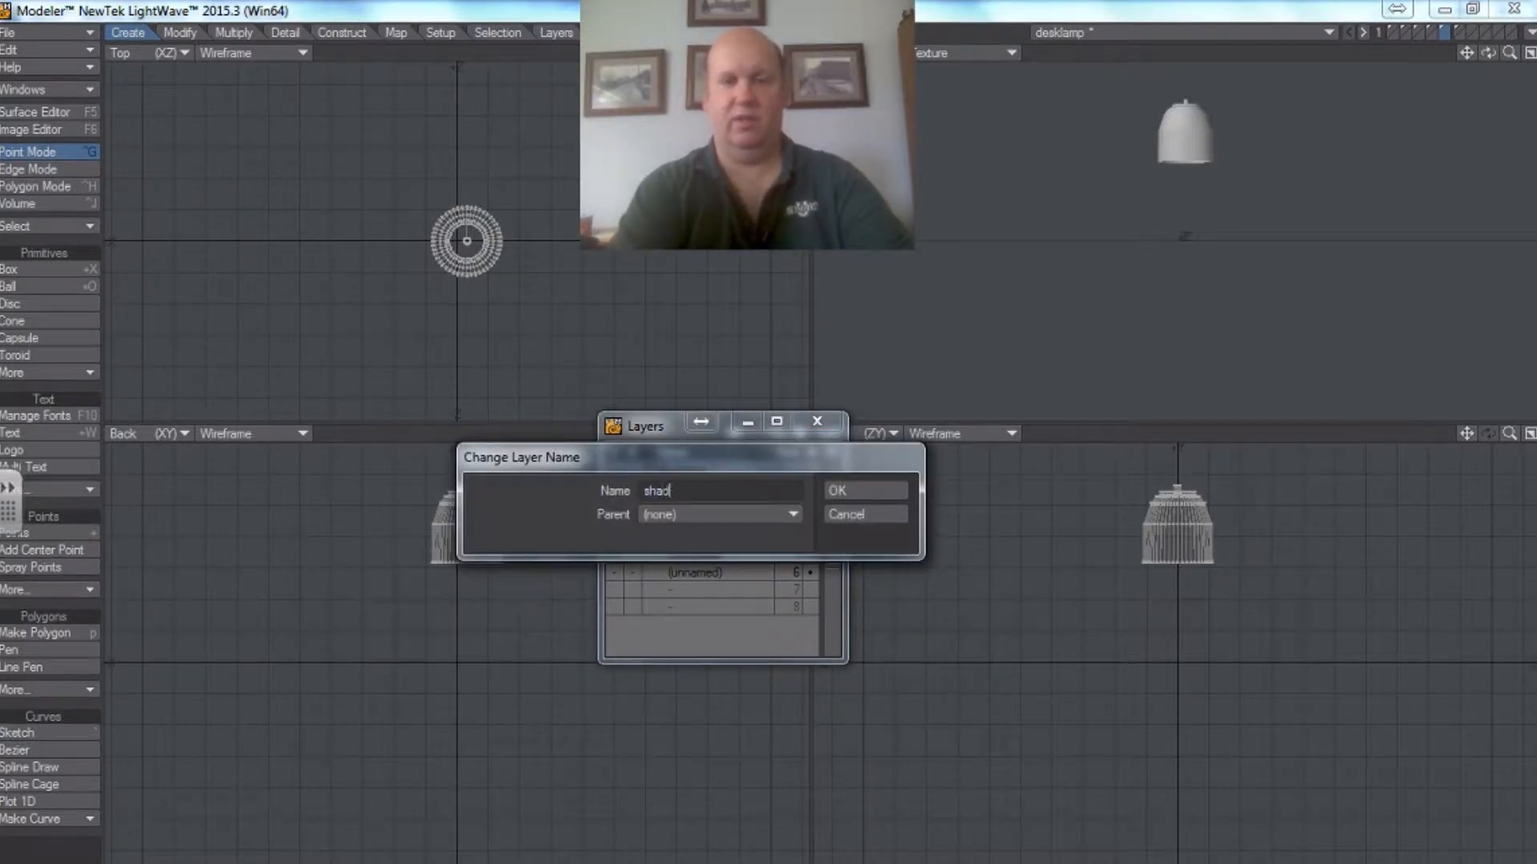
key(Return)
- Name layer 6, which holds the rounded light source, "bulb", and close the layer list
click(690, 569)
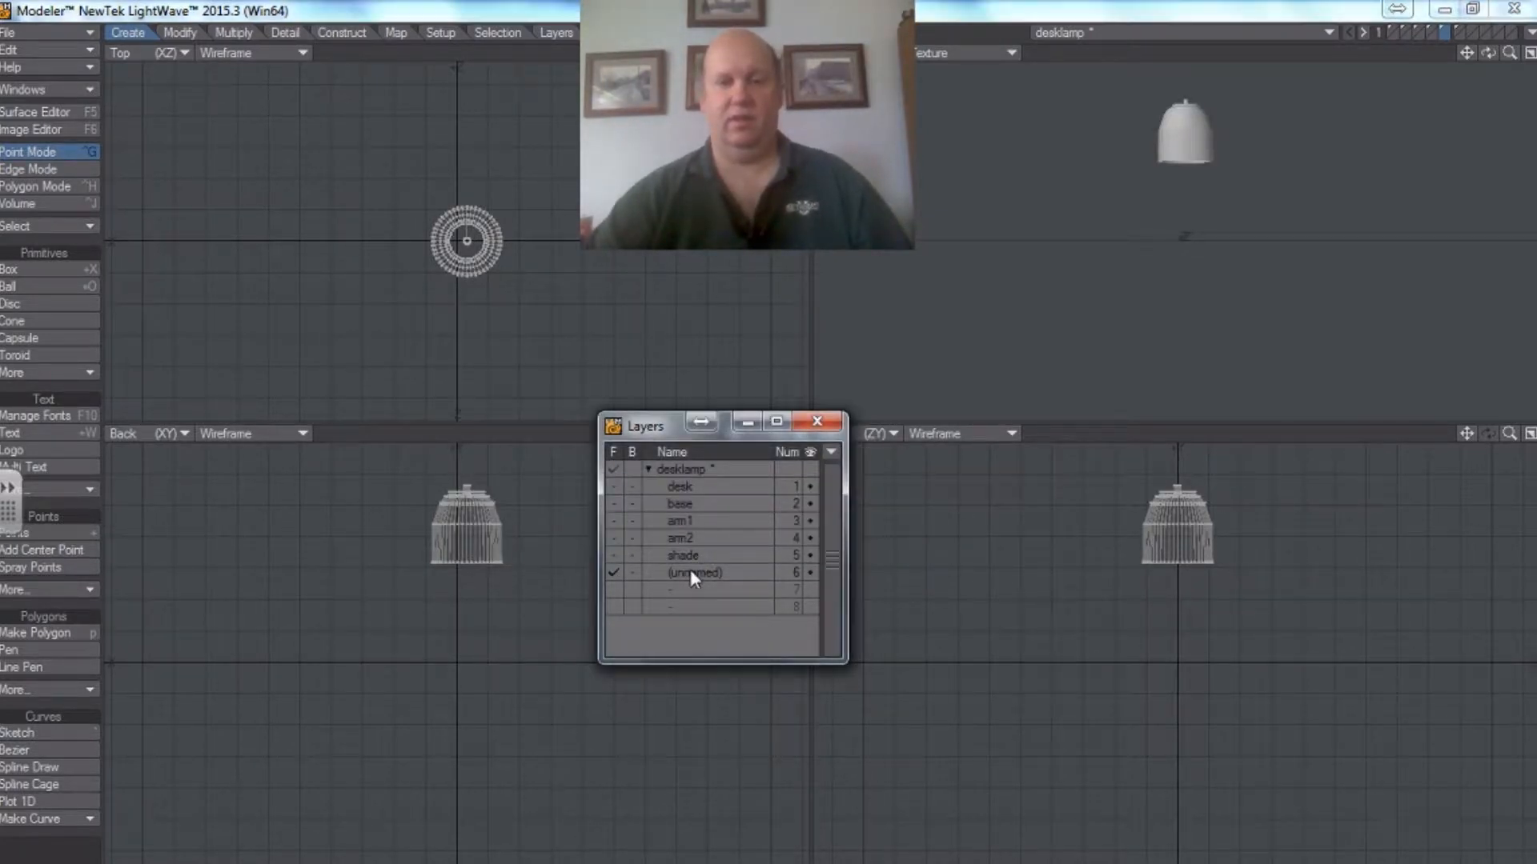
double_click(690, 569)
text(bulb)
key(Return)
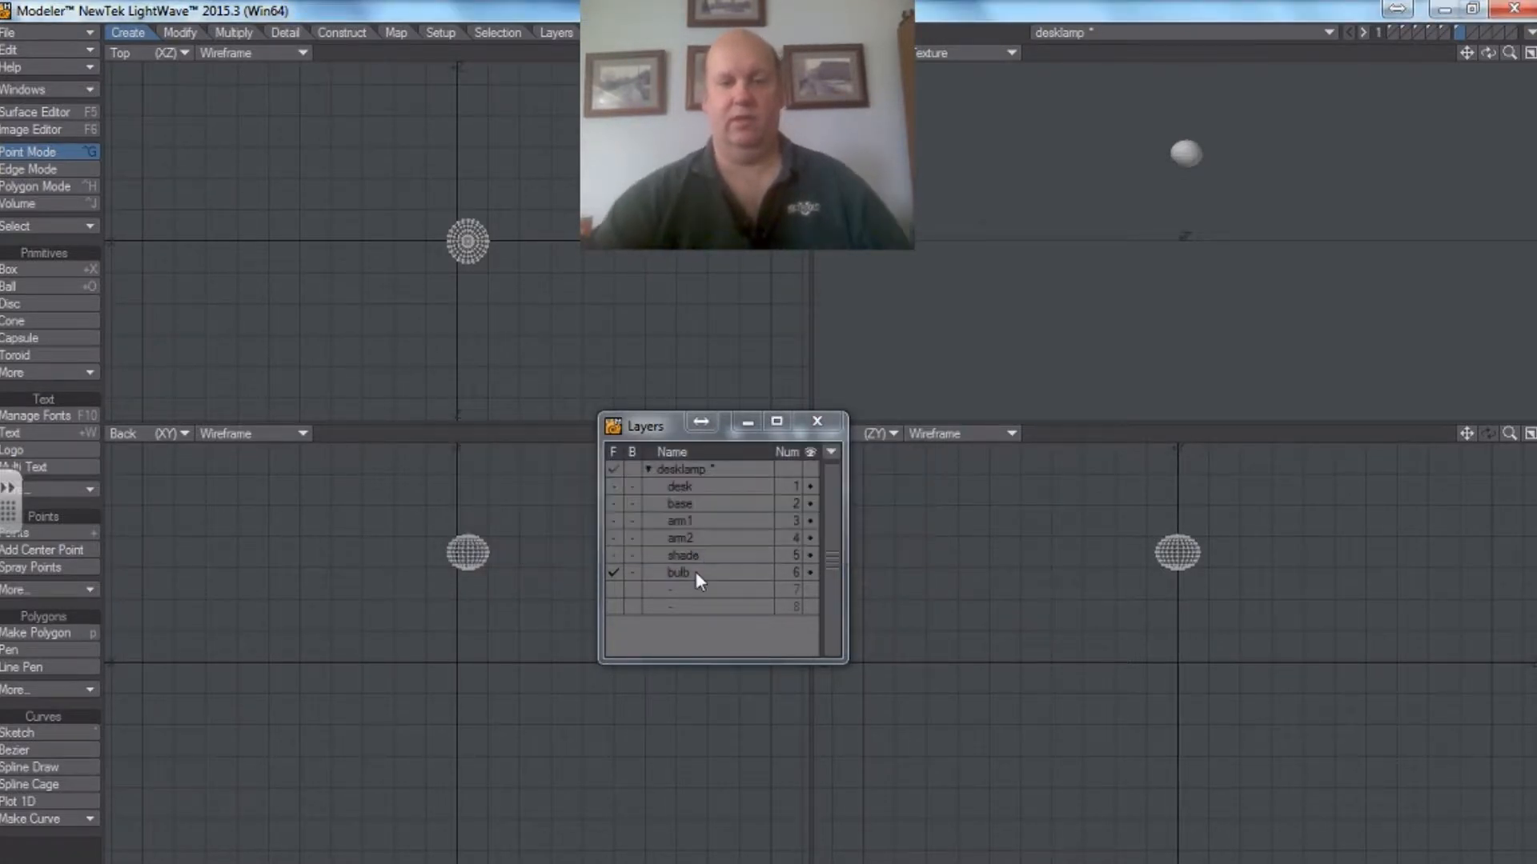
click(815, 424)
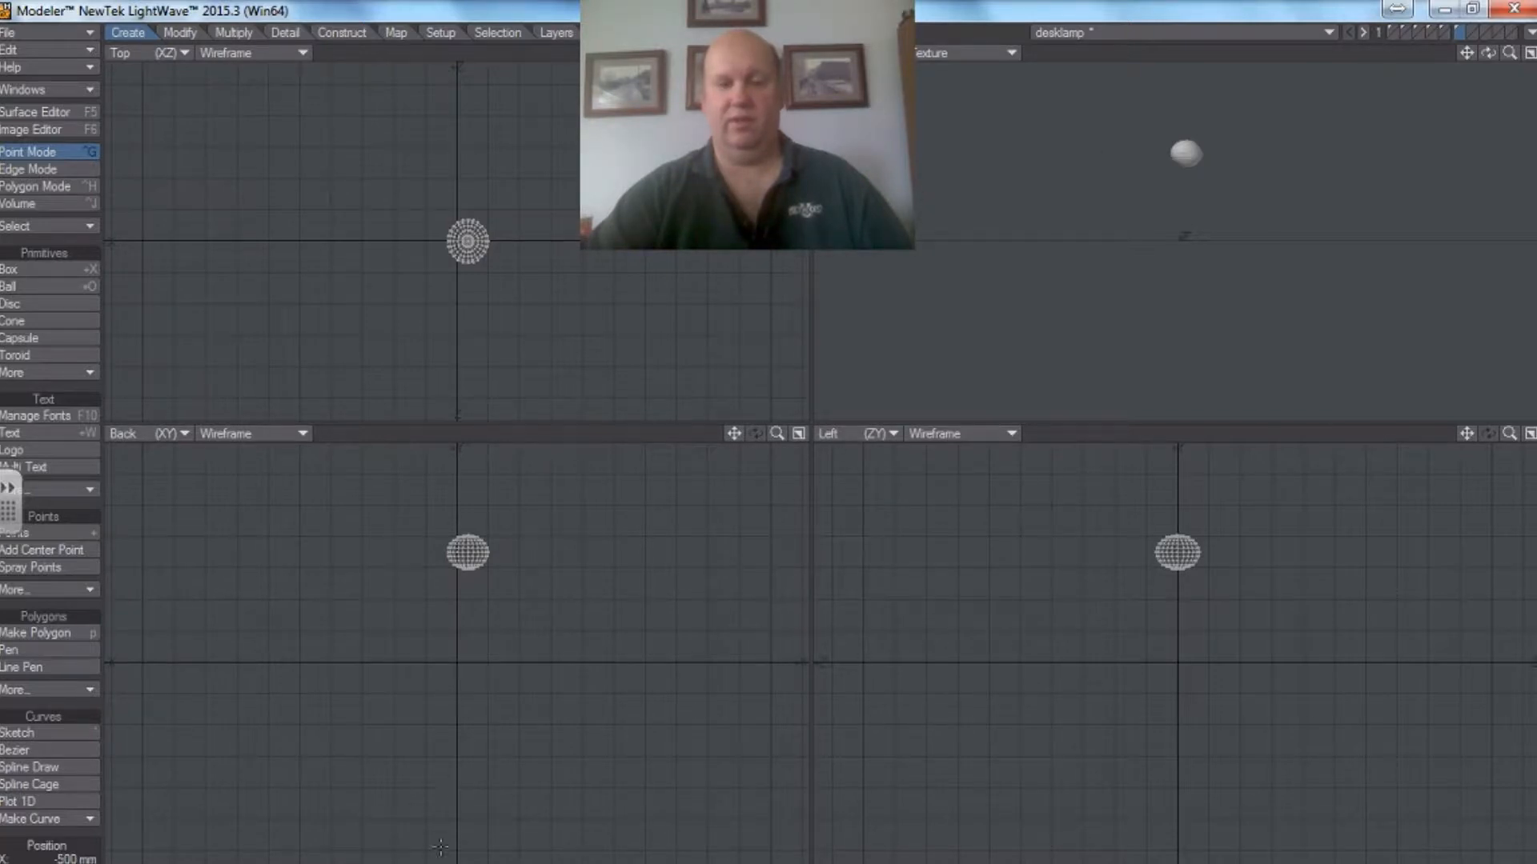
- Switch to Layout, check the layer names in the object list and close it
key(F12)
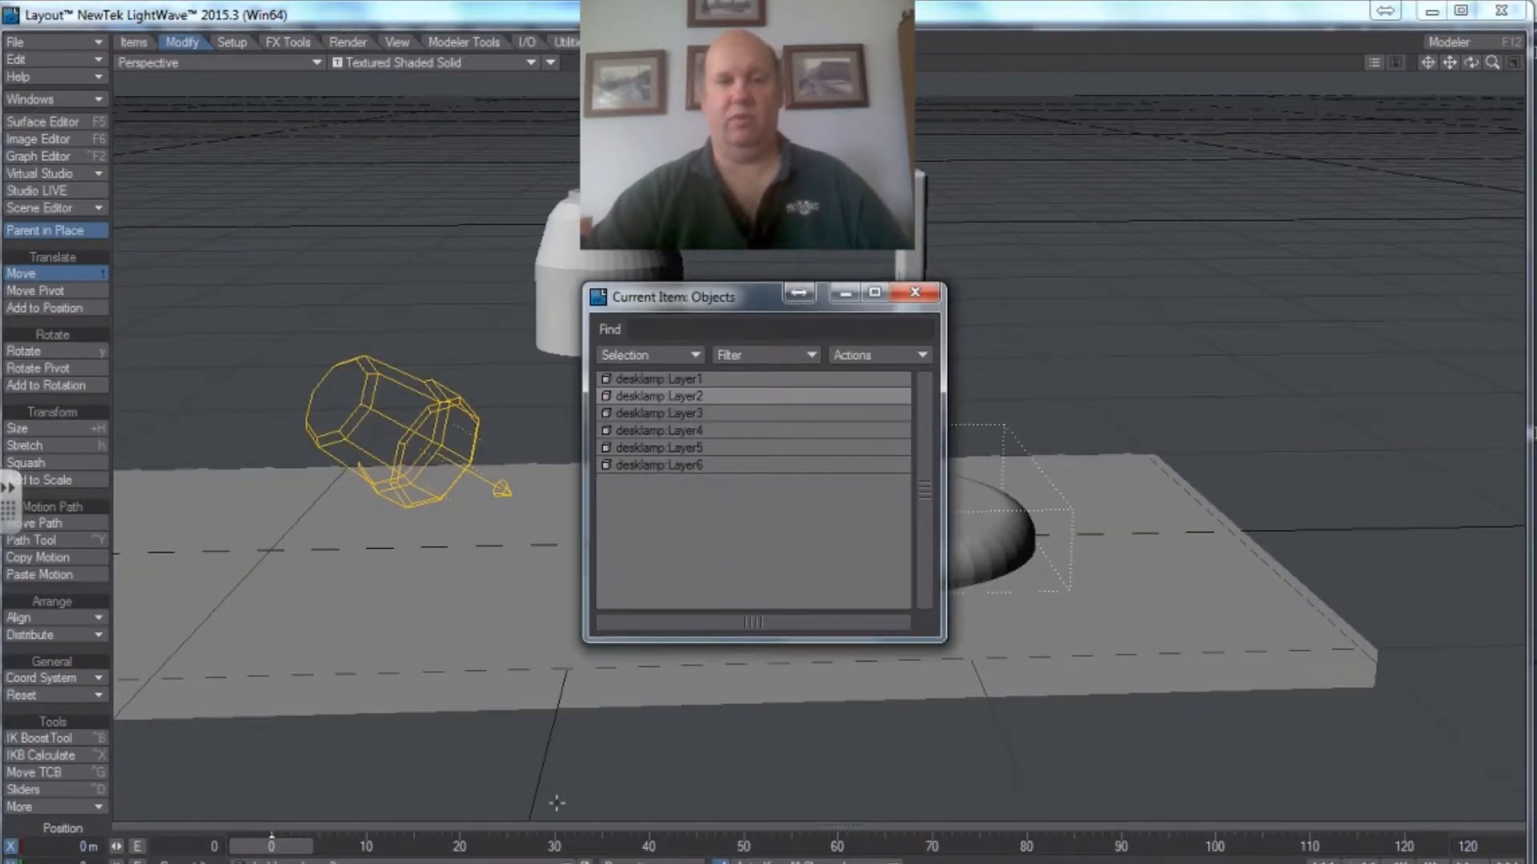
click(915, 293)
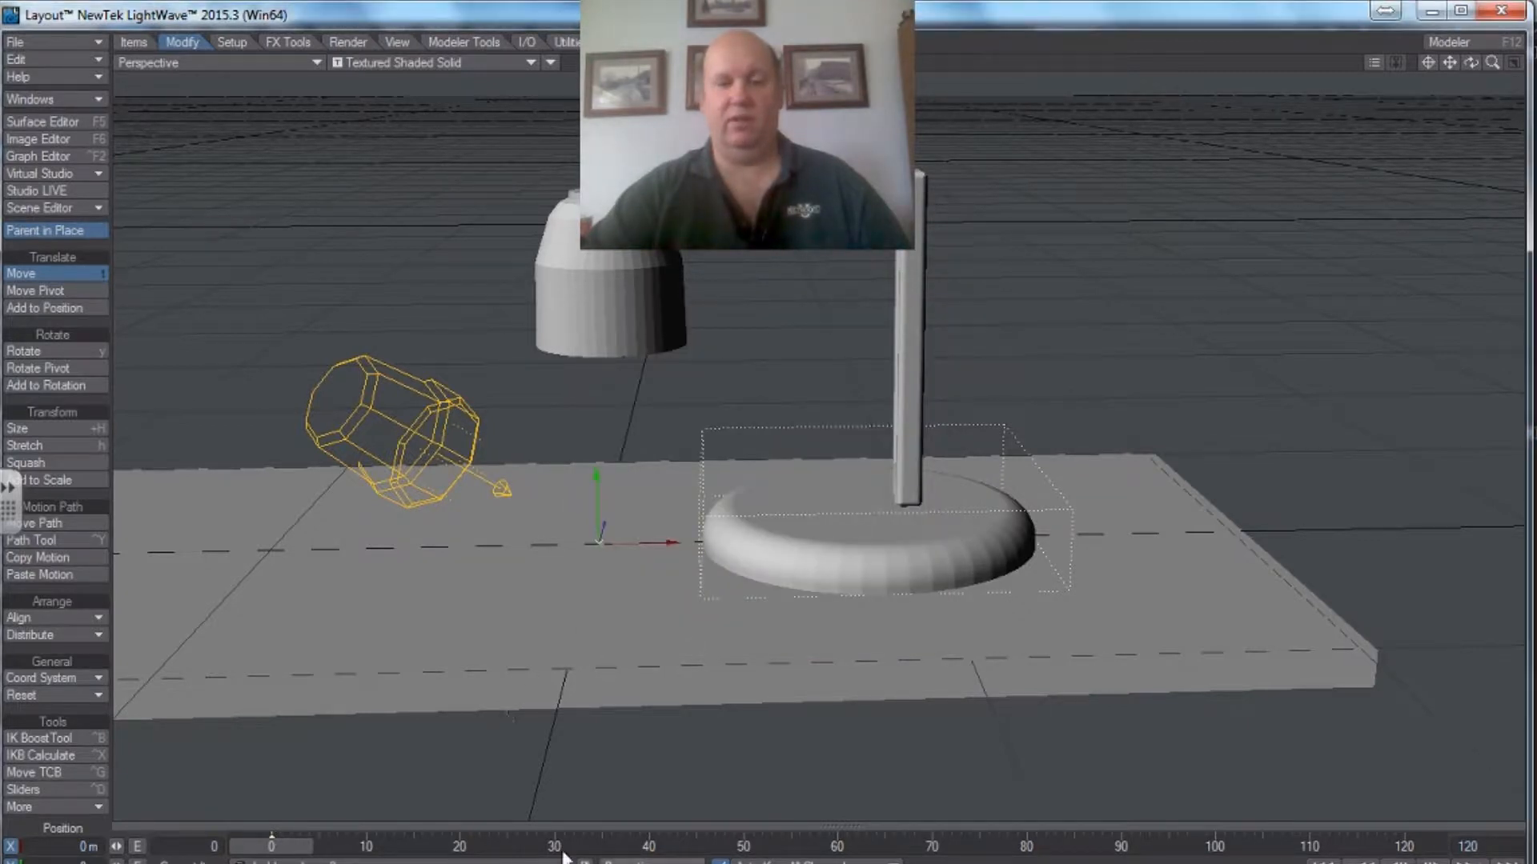
- Switch to Modeler, save the desklamp object with its named layers, and return to Layout
key(F12)
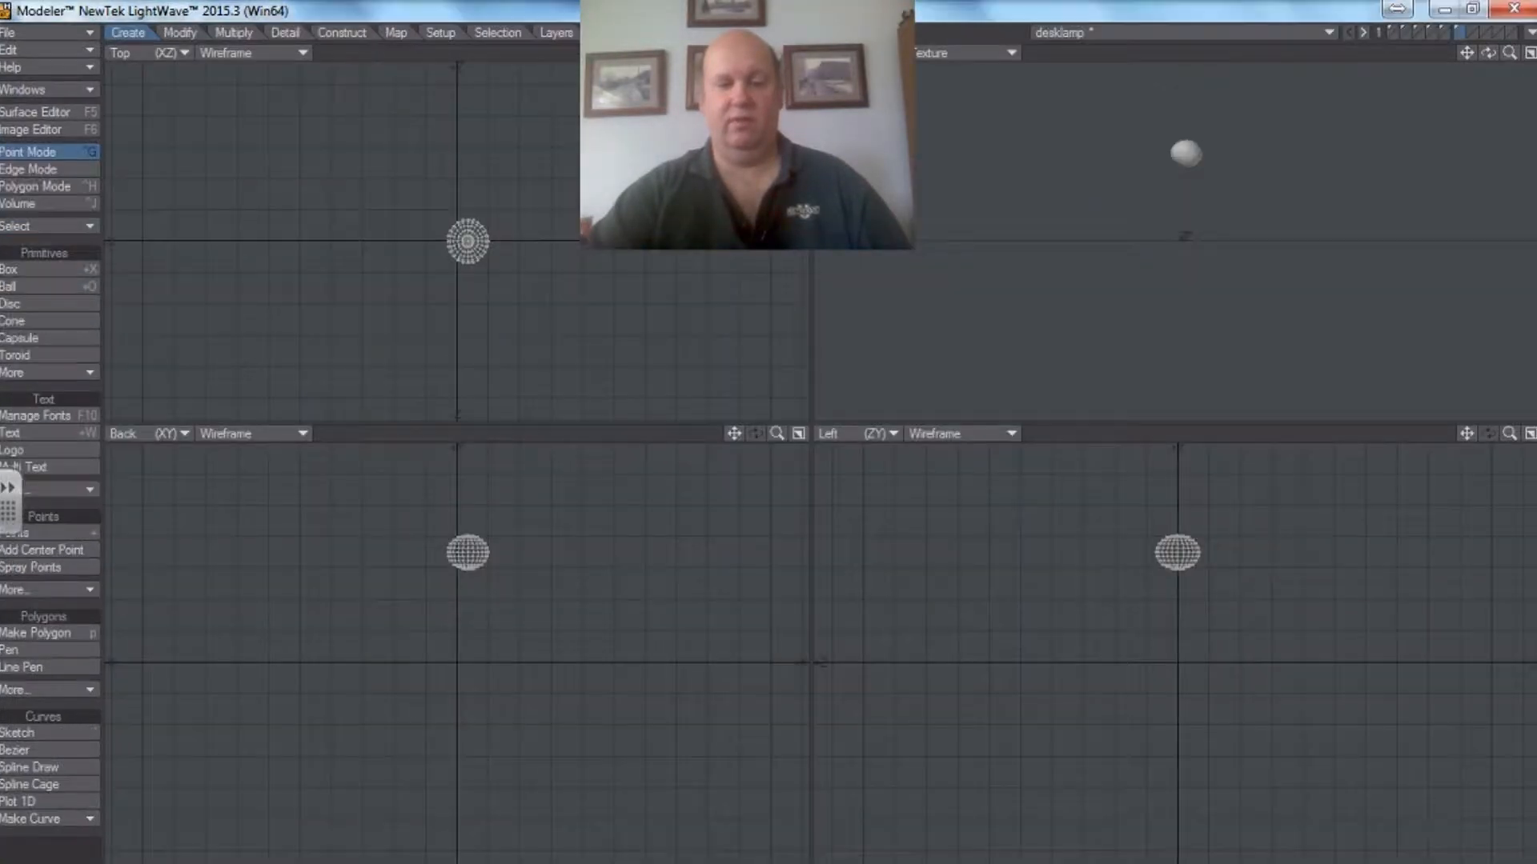
click(73, 40)
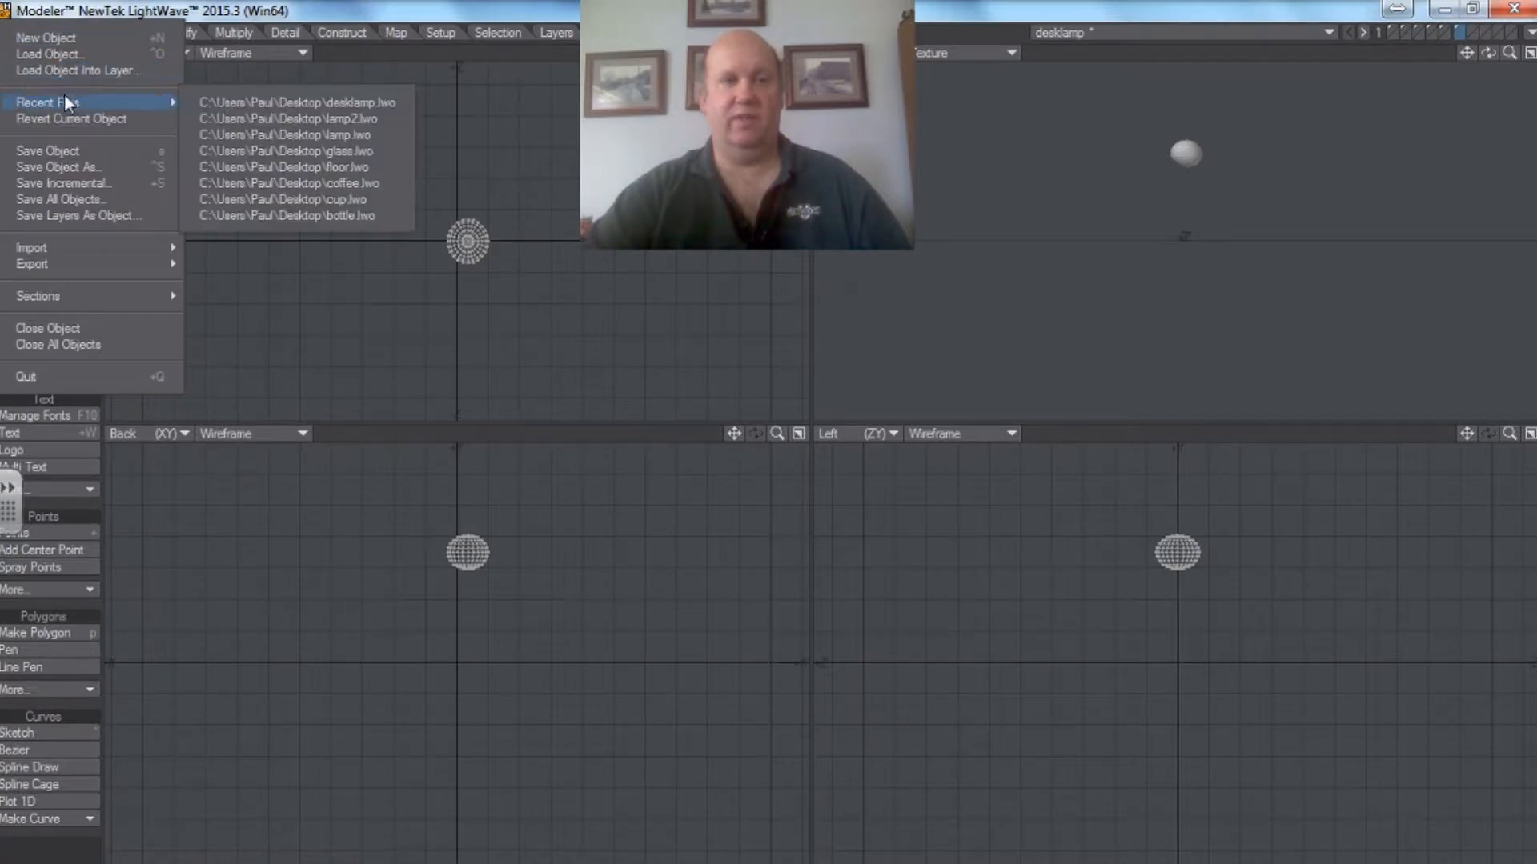
click(64, 153)
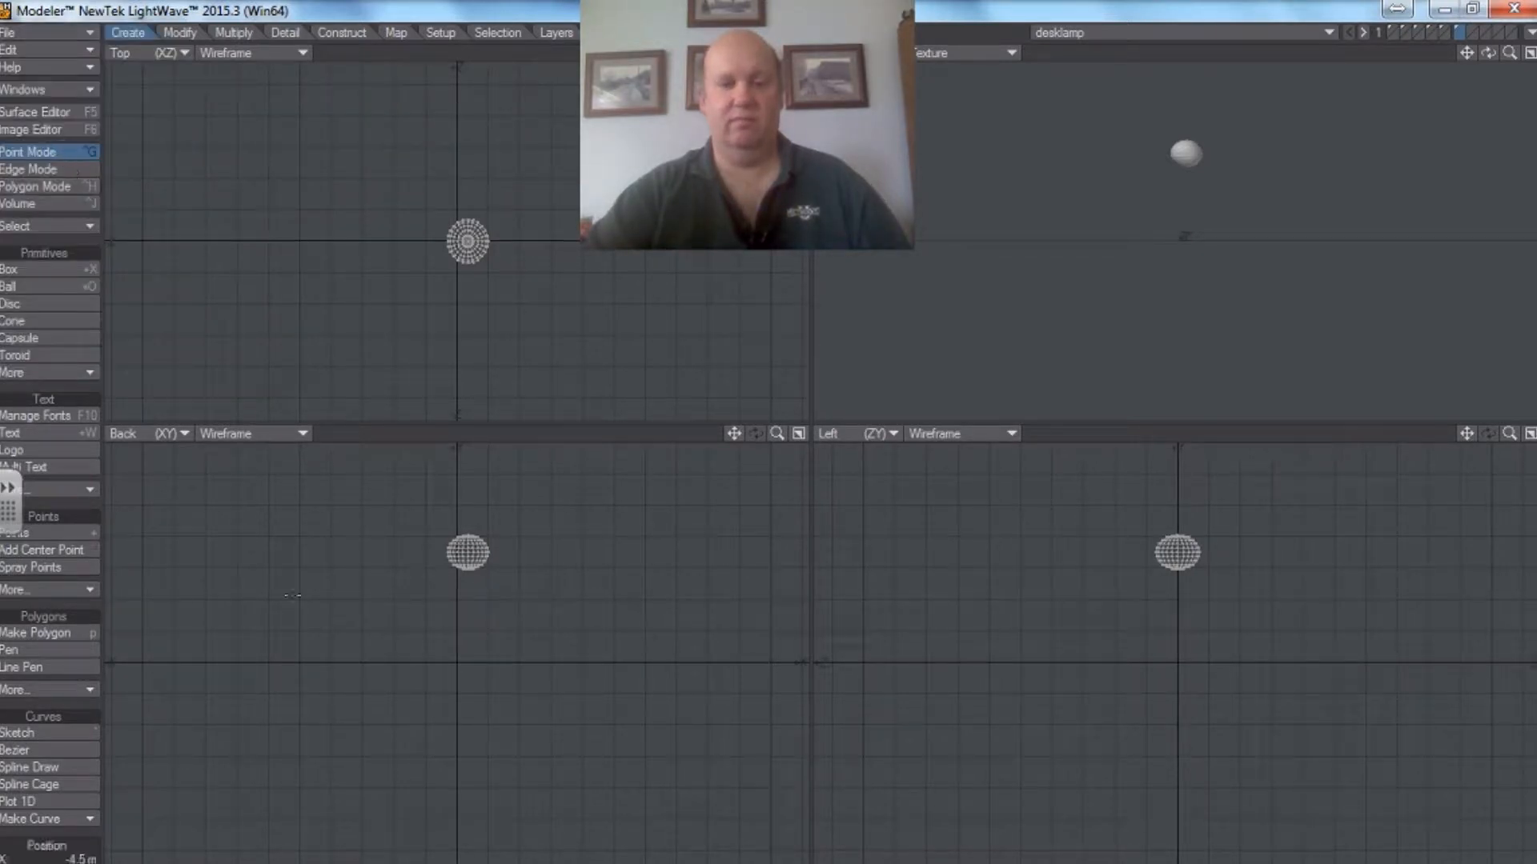
key(F12)
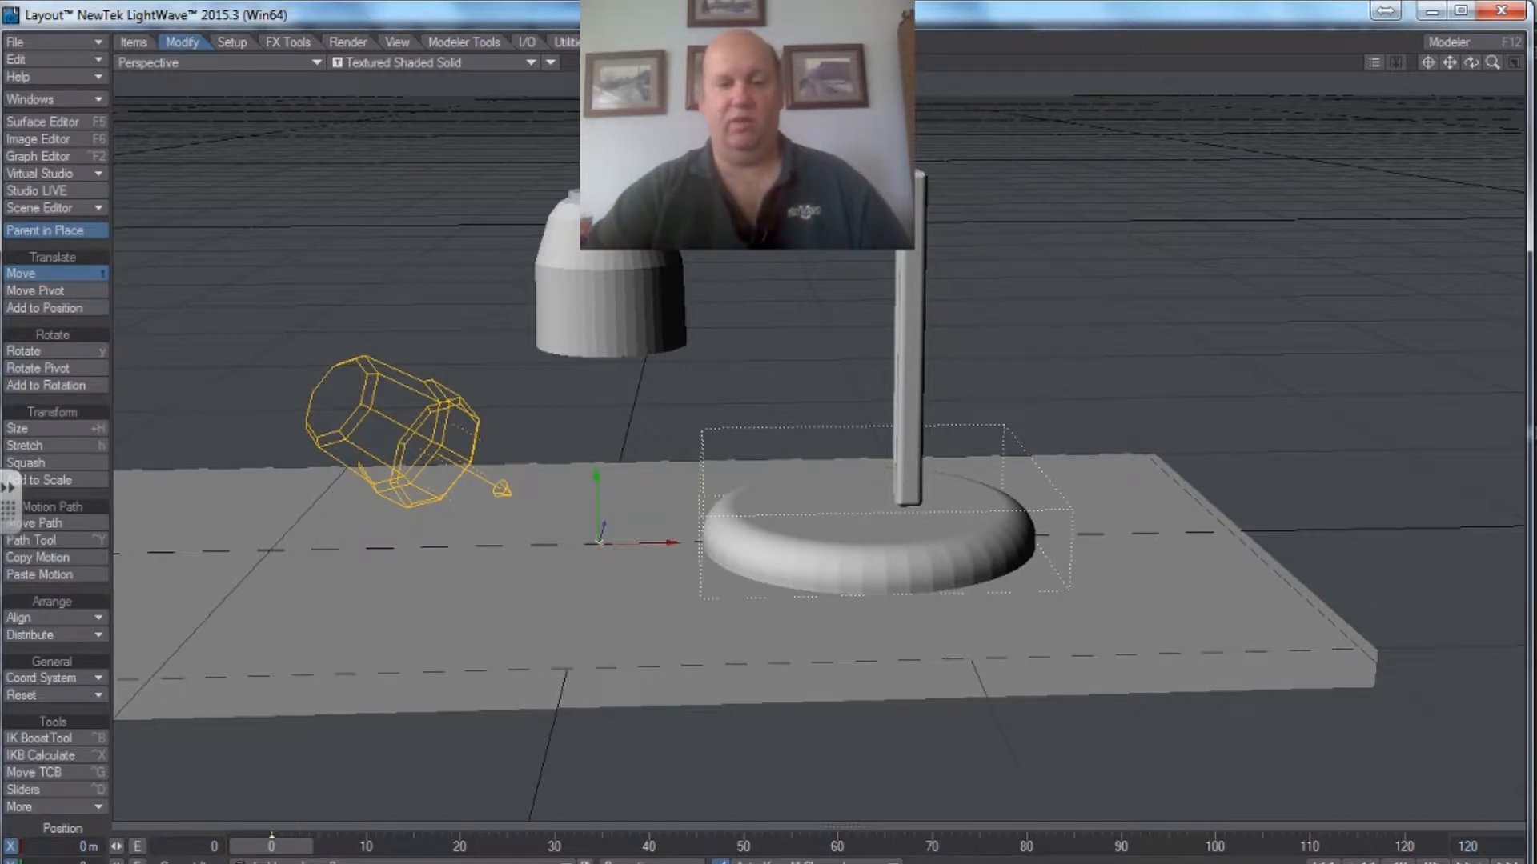
- Open the list of scene objects, place it clear of the lamp, and select the lamp's shade
click(288, 861)
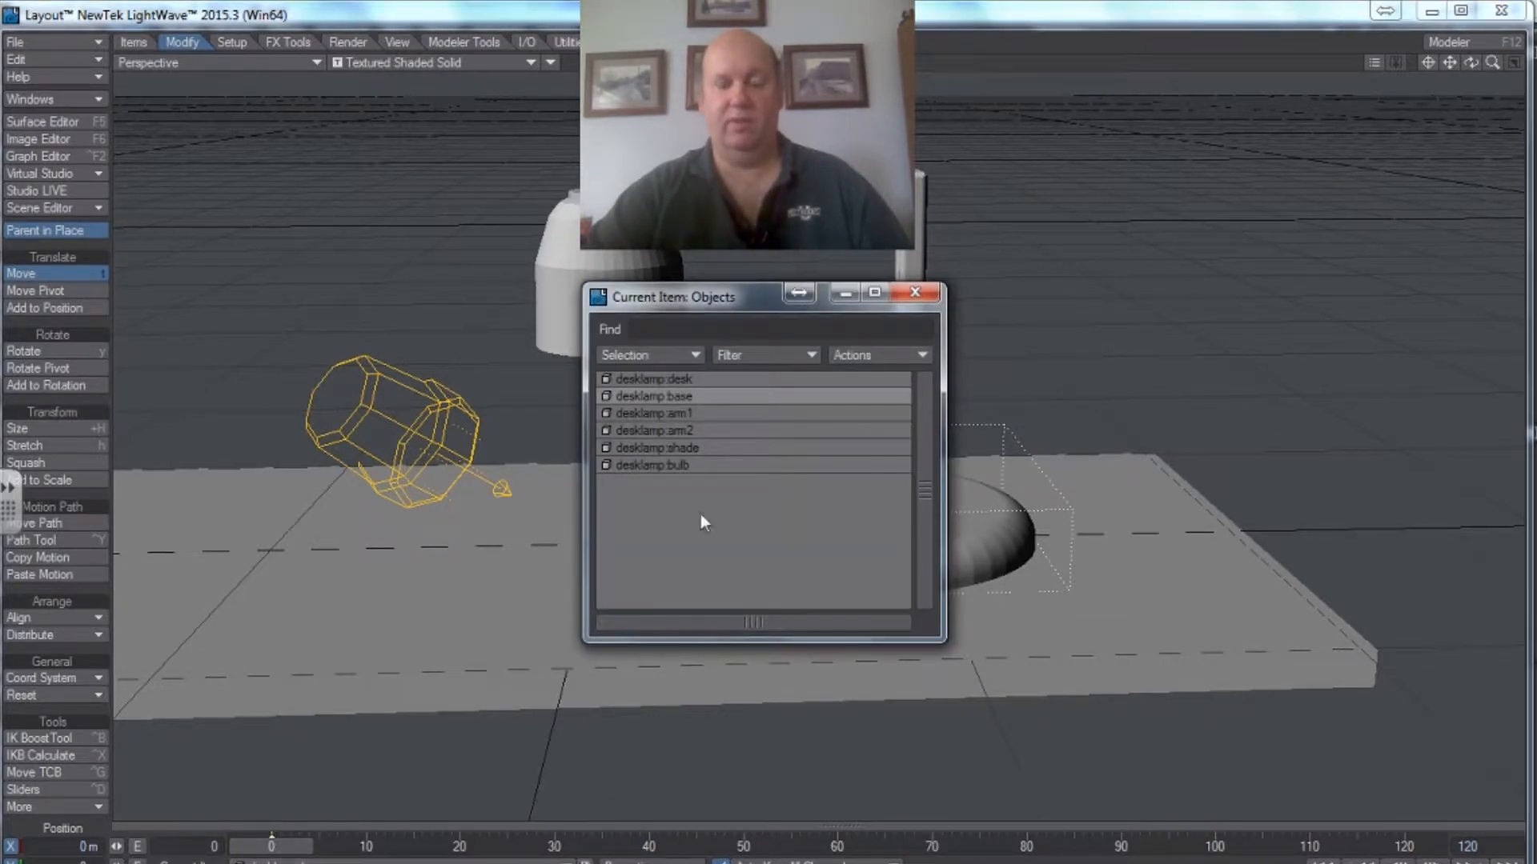
drag(717, 304, 1278, 367)
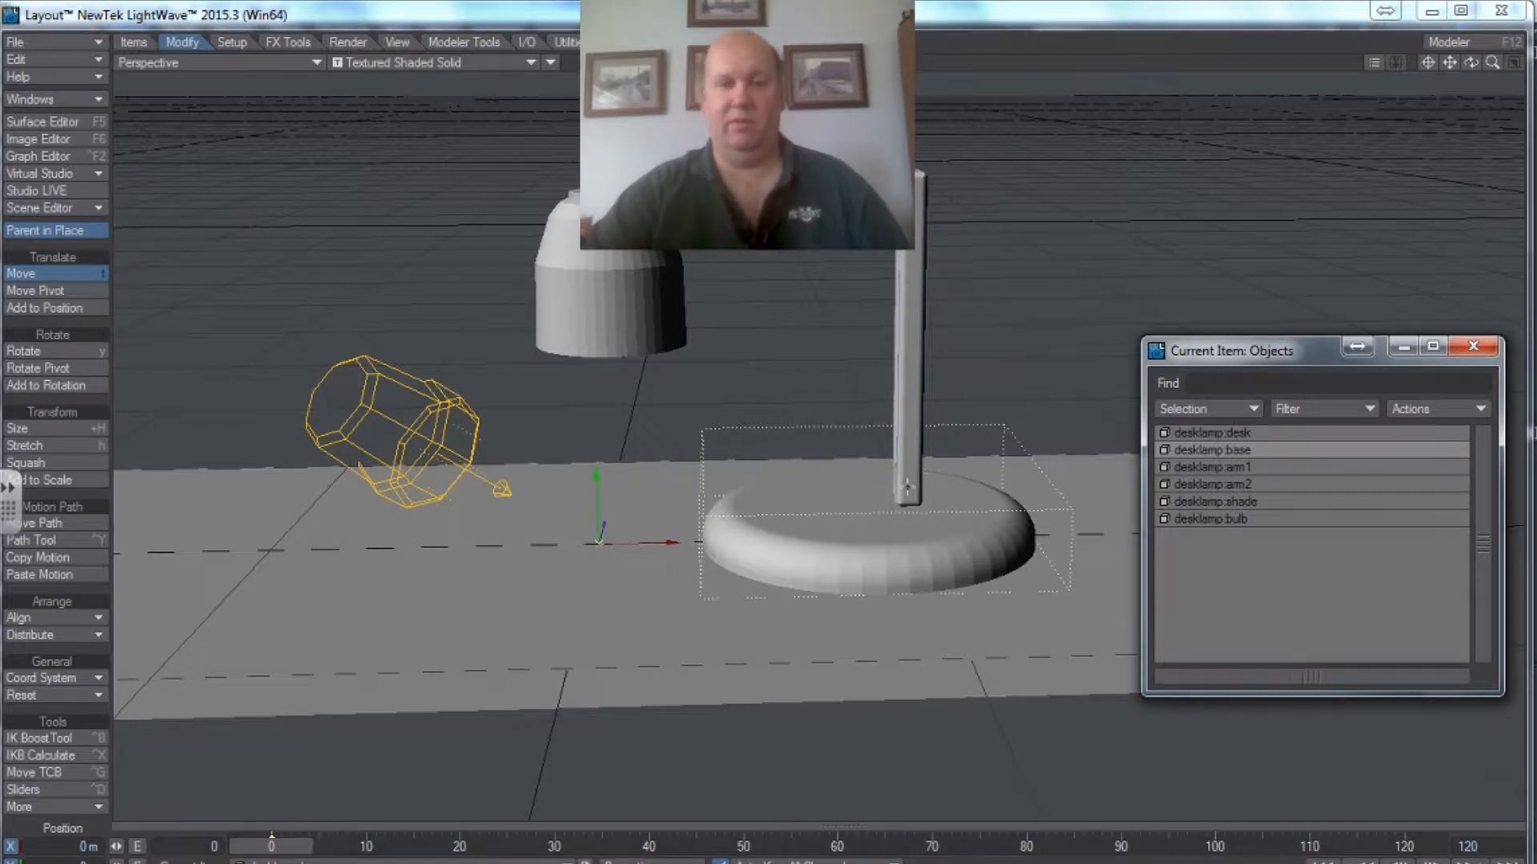
click(625, 300)
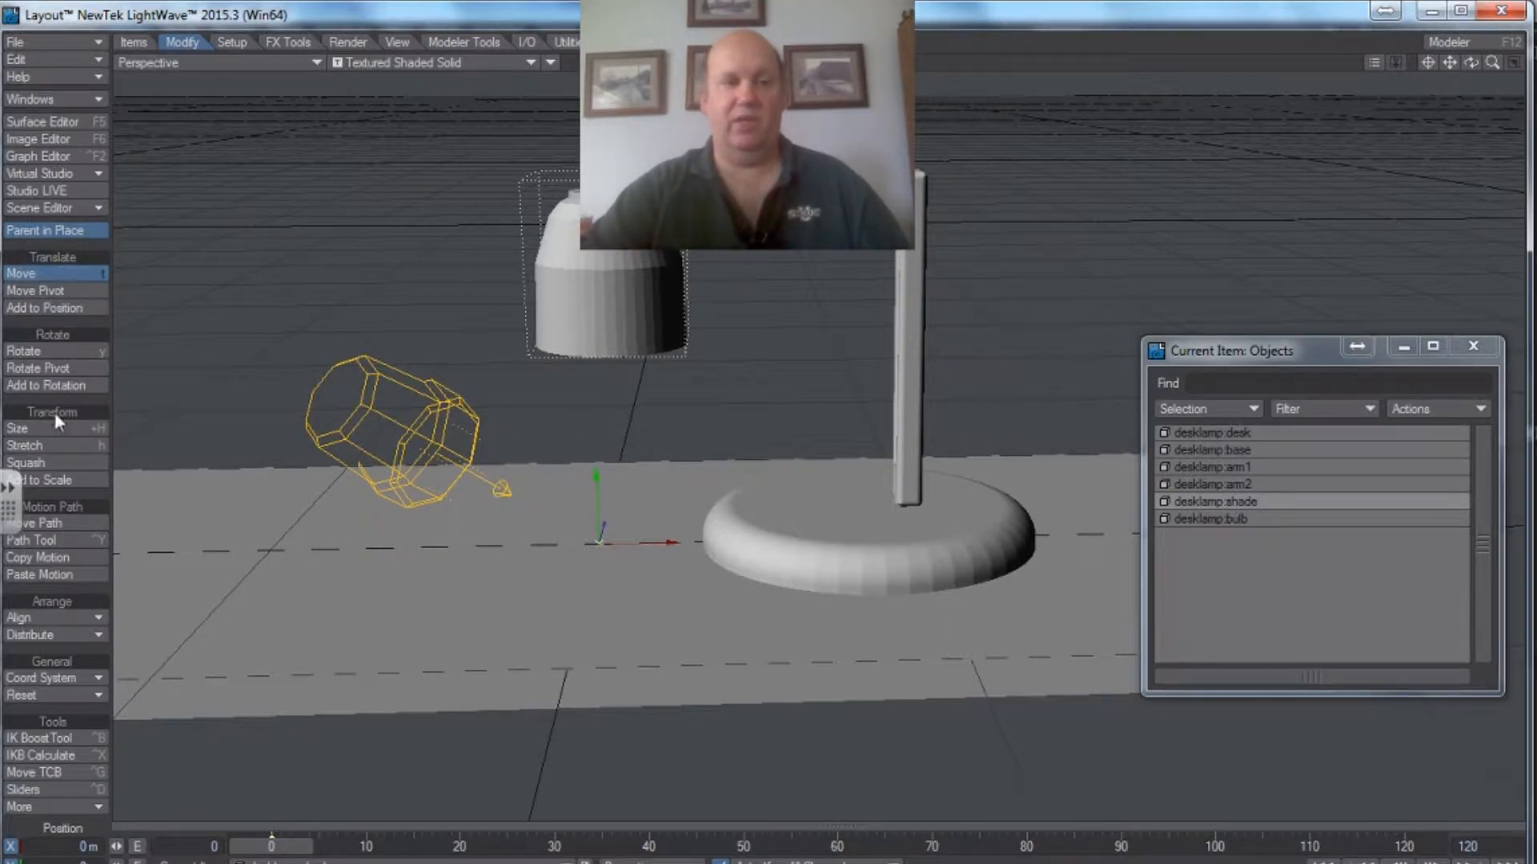
- Try rotating the shade about its pivot at the scene origin, and undo the rotation
click(48, 351)
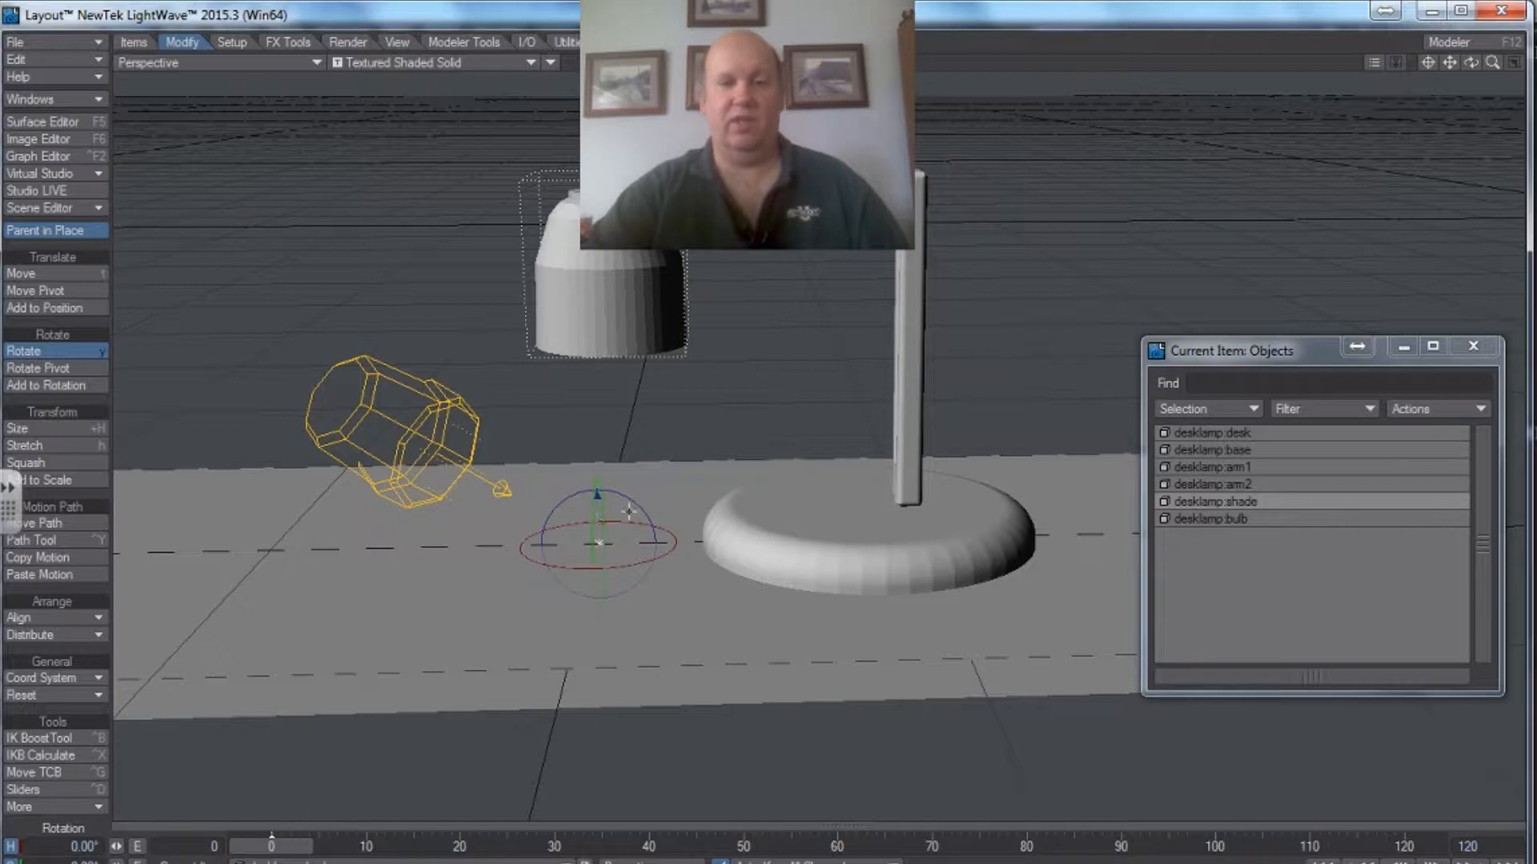
mouse_move(637, 513)
mouse_down()
mouse_move(610, 500)
mouse_move(637, 513)
mouse_up()
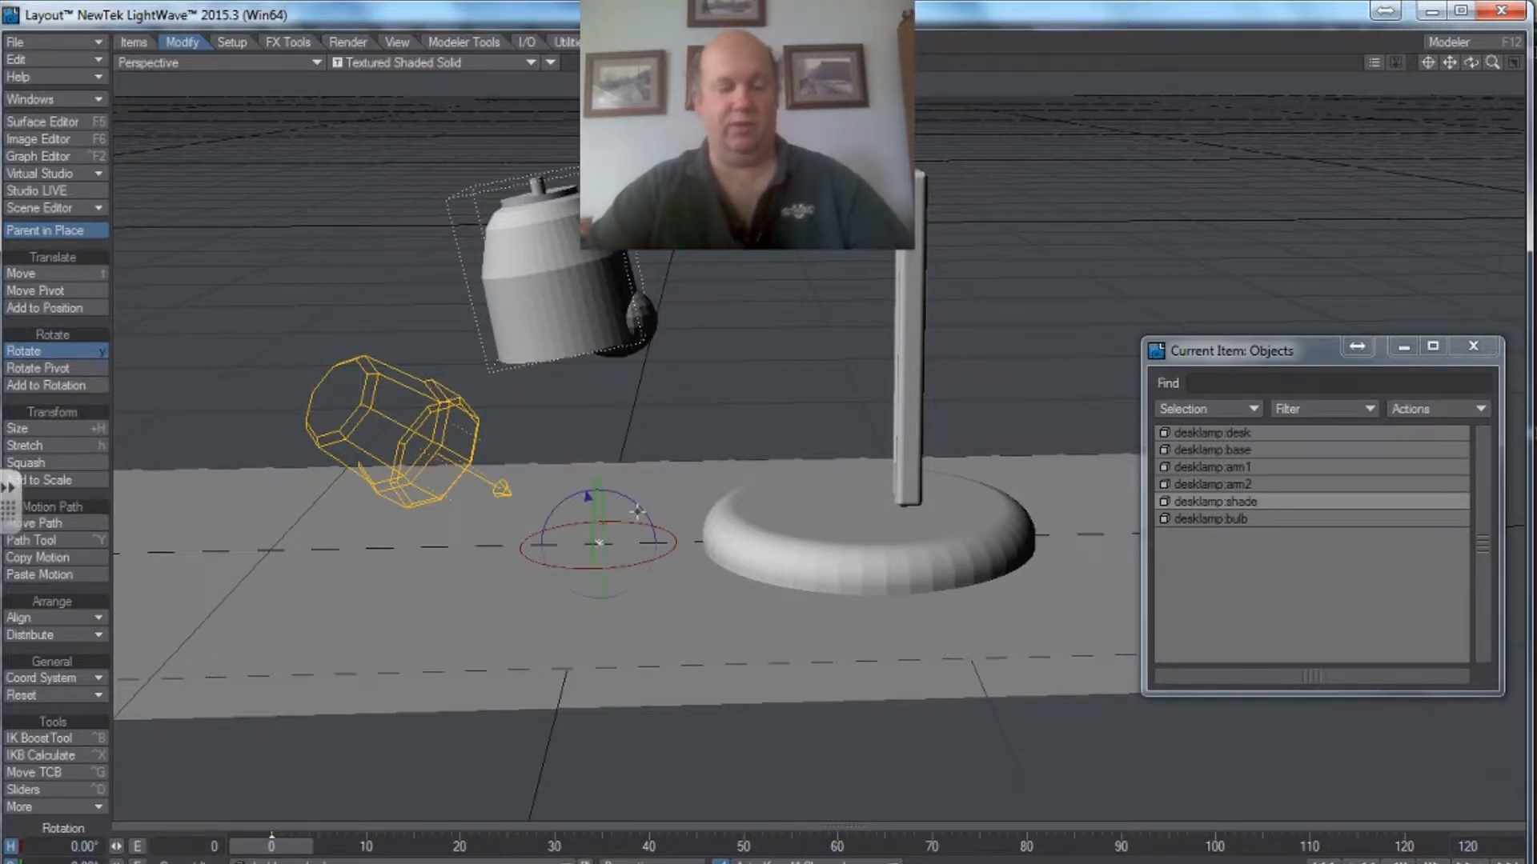
key(ctrl+z)
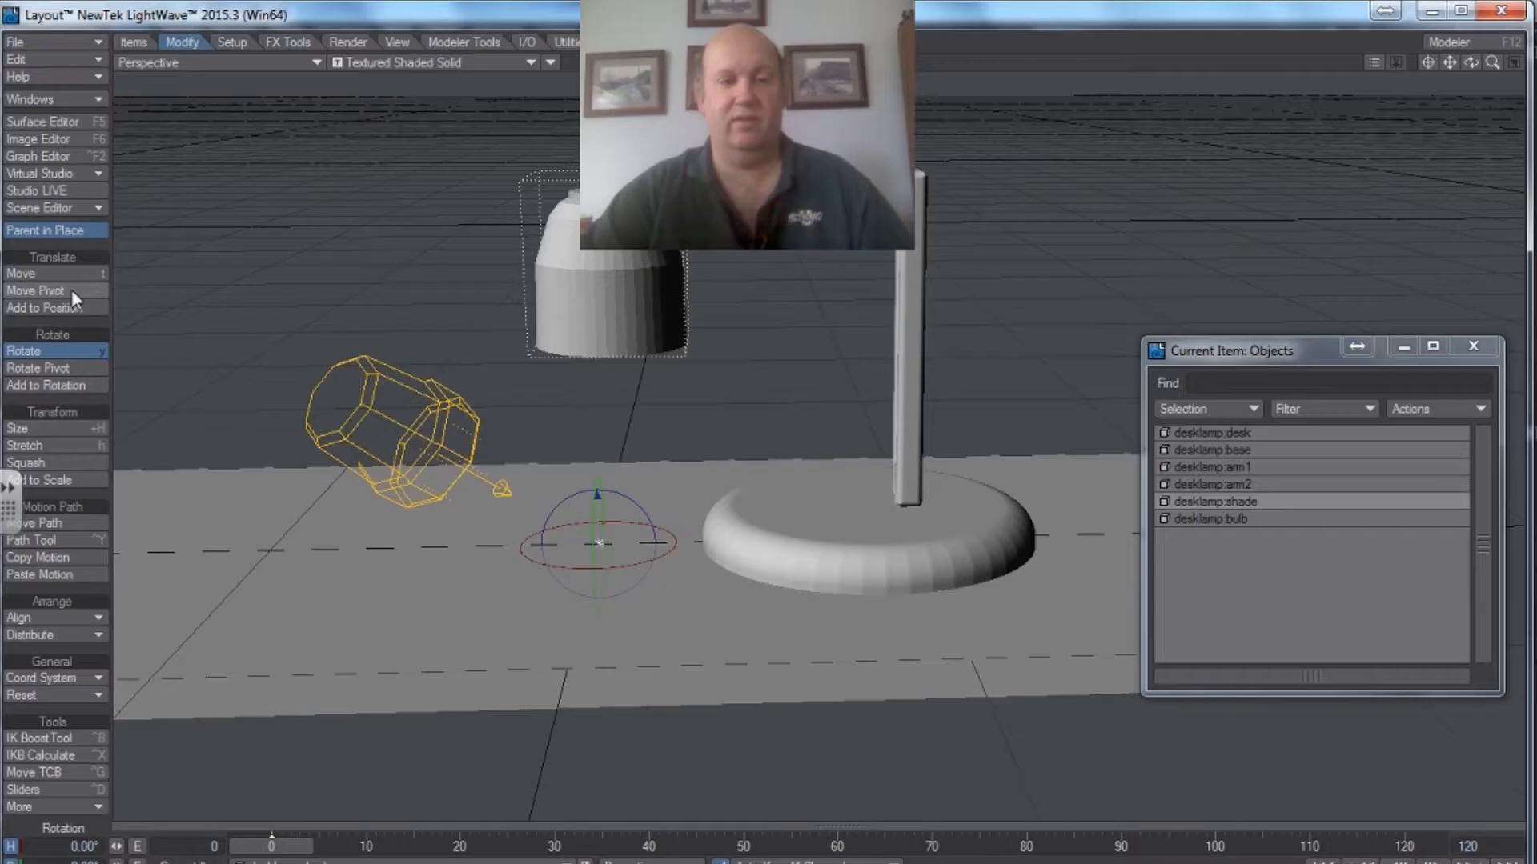
- Move the shade's pivot up to the top of the shade, at about 318 mm in X, and test its rotation
click(141, 124)
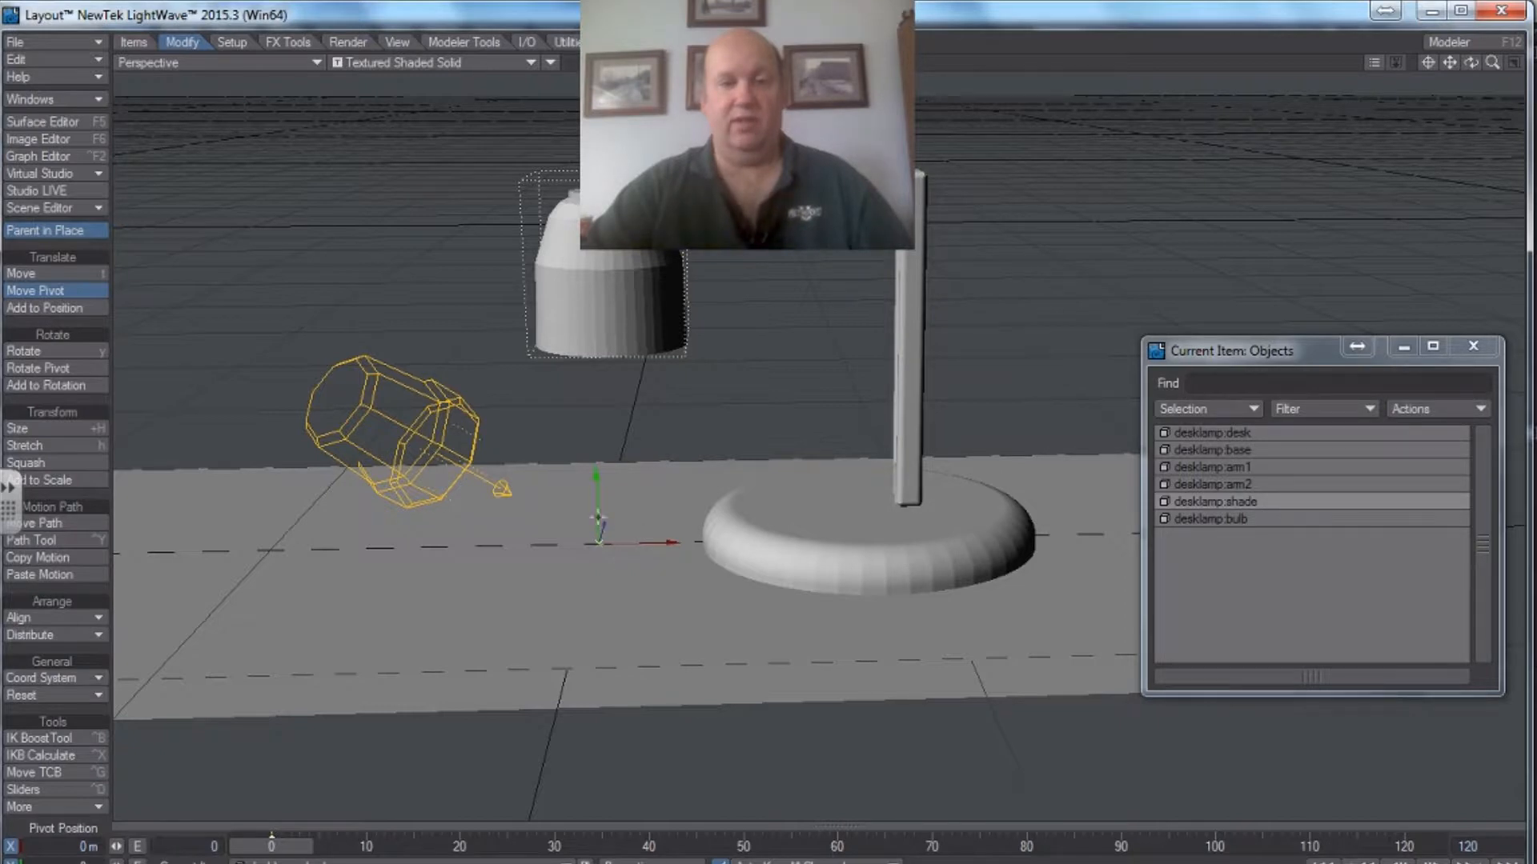
drag(599, 541, 592, 361)
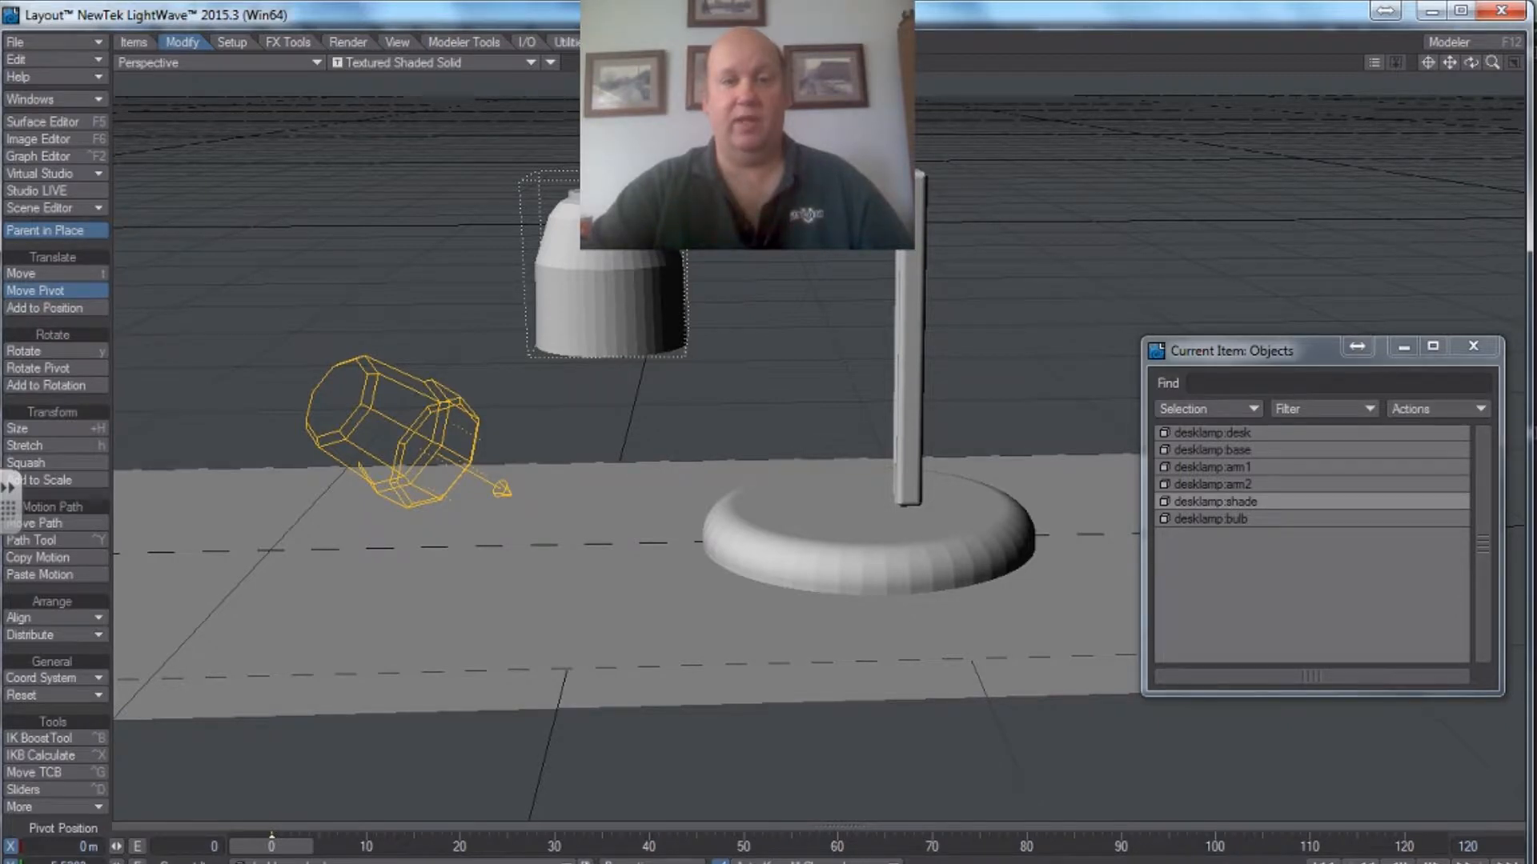
drag(673, 192, 752, 192)
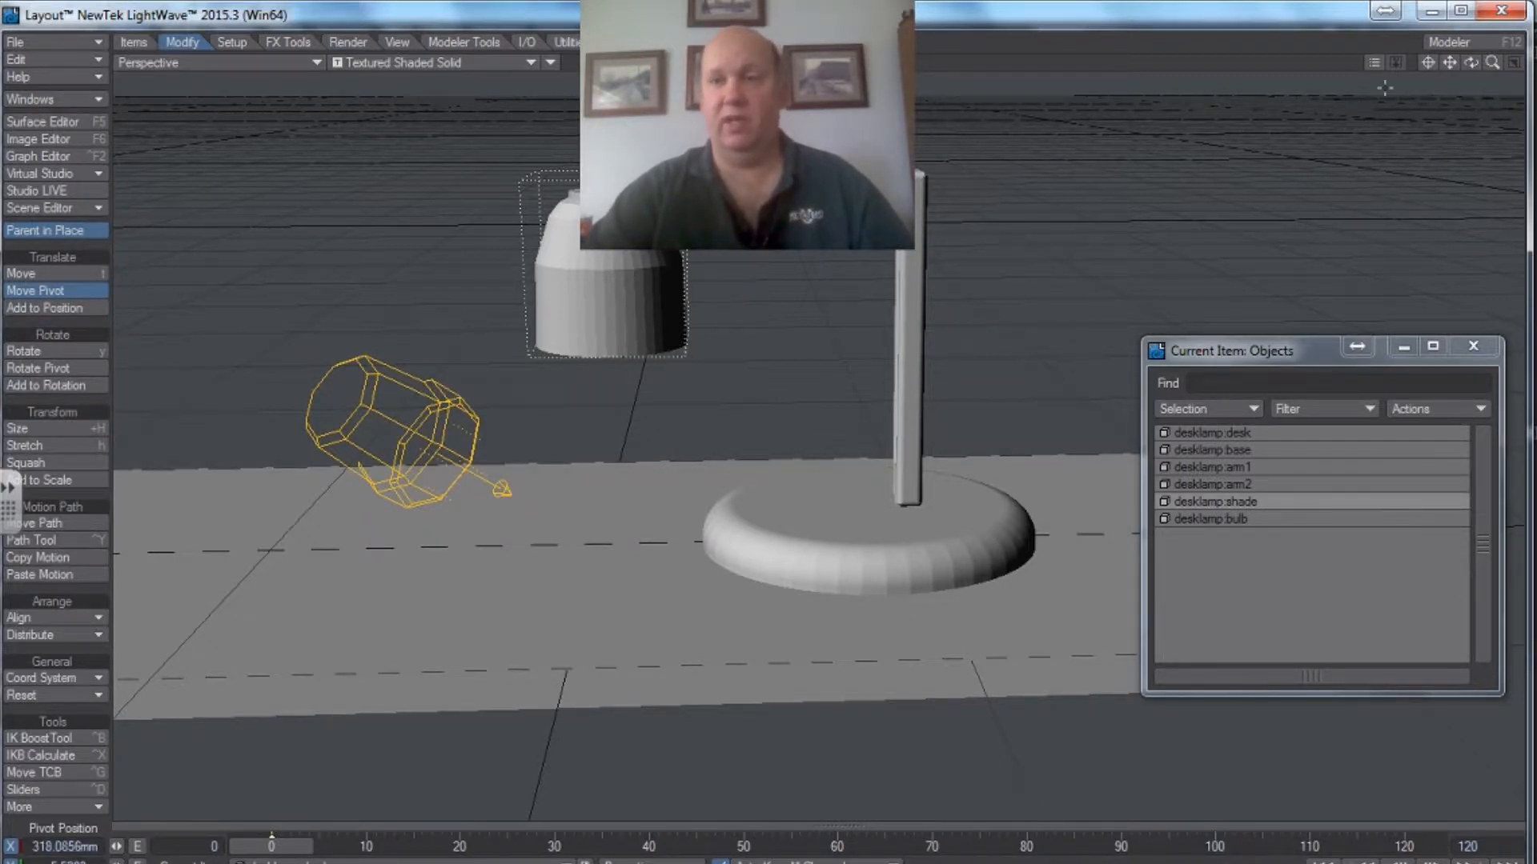
mouse_move(1477, 70)
mouse_down()
mouse_move(1477, 96)
mouse_move(1405, 126)
mouse_move(1464, 79)
mouse_move(1309, 49)
mouse_move(1474, 63)
mouse_up()
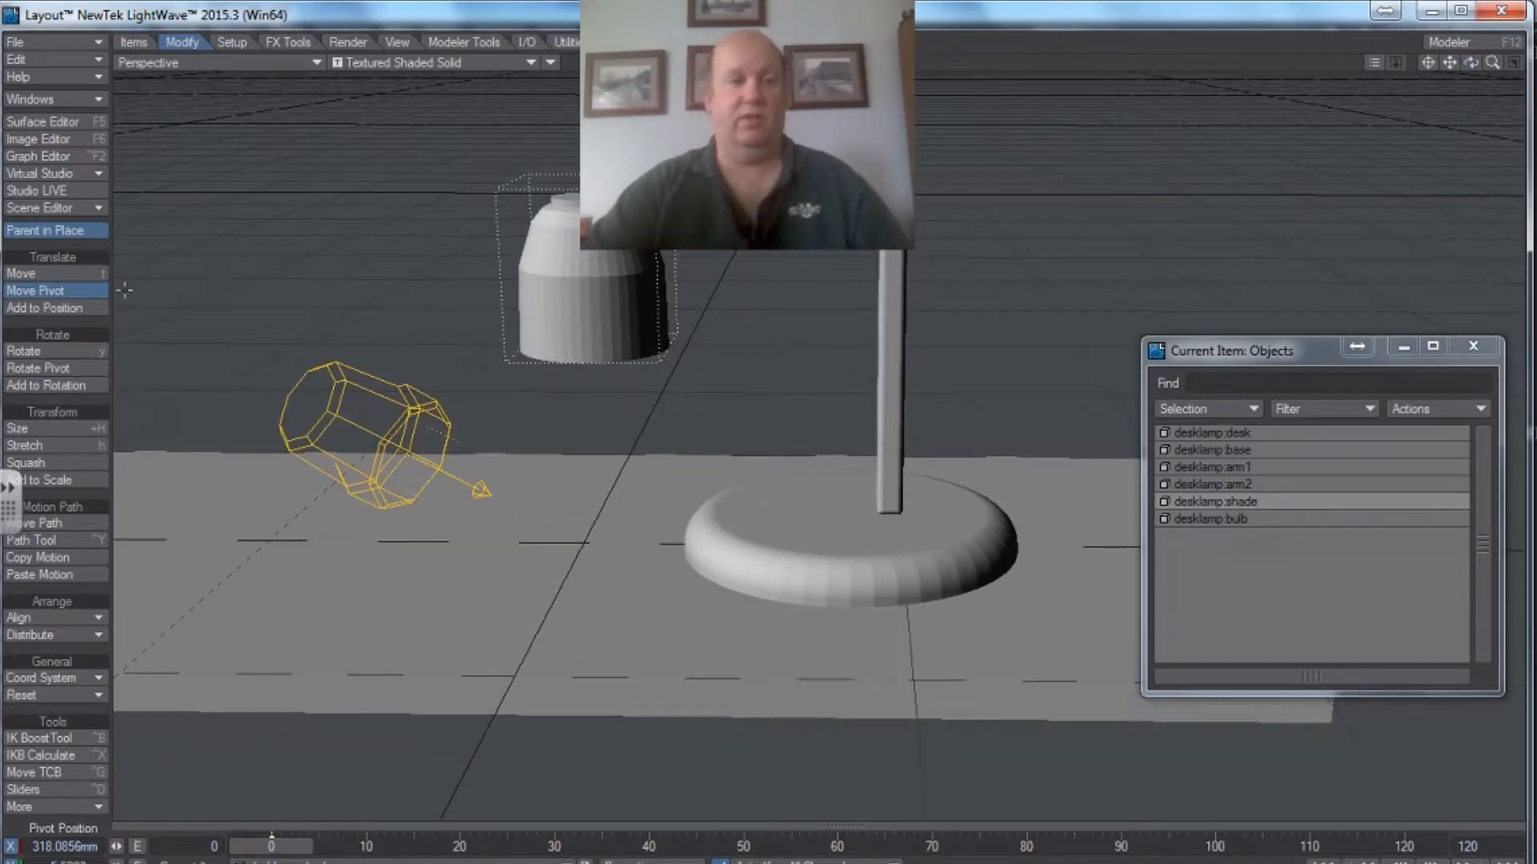
click(67, 354)
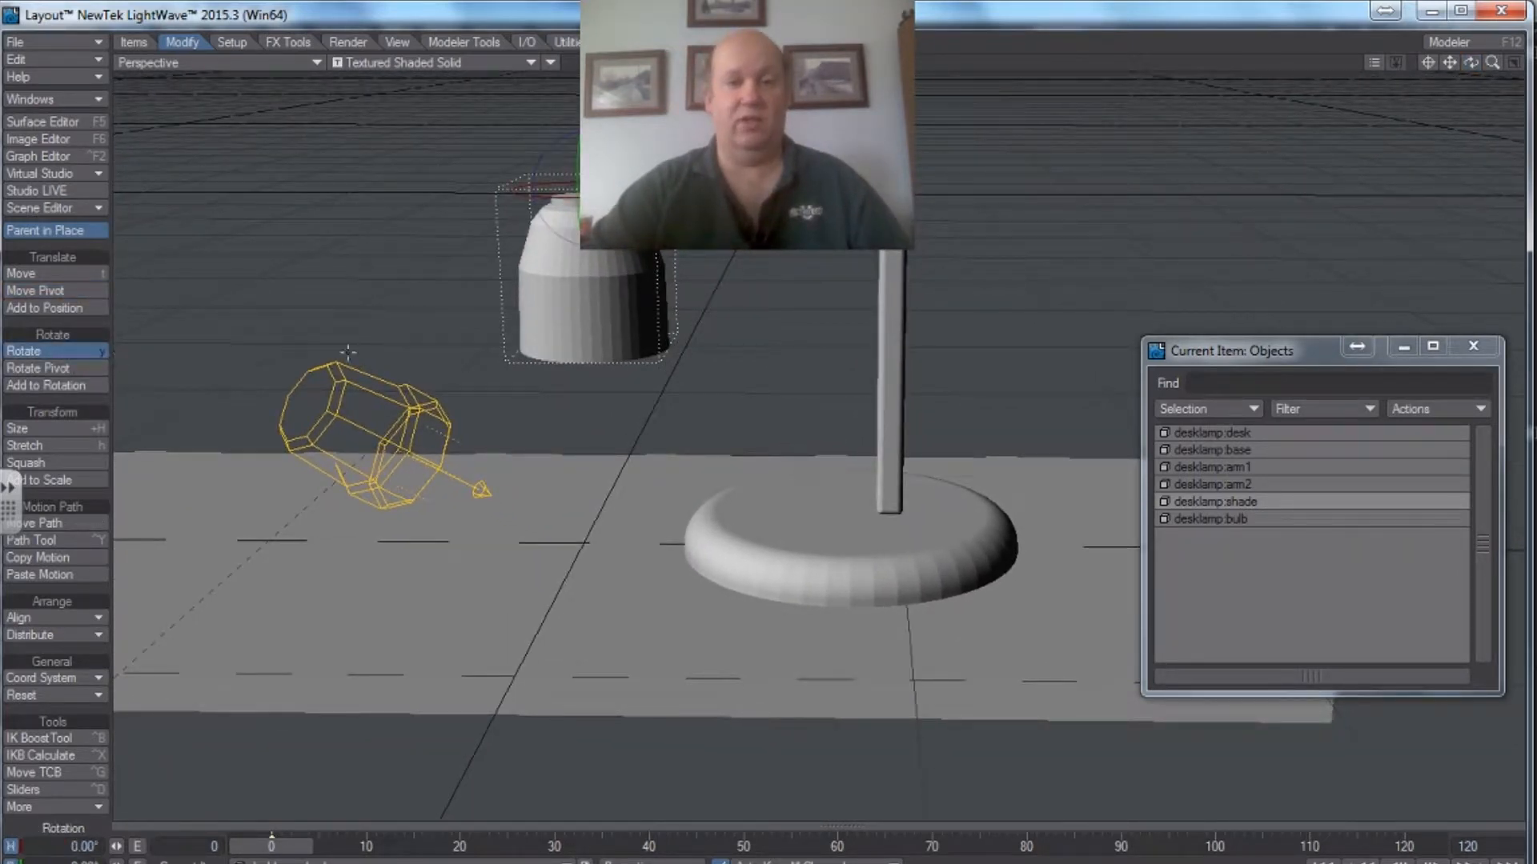
mouse_move(633, 152)
mouse_down()
mouse_move(717, 175)
mouse_move(630, 152)
mouse_up()
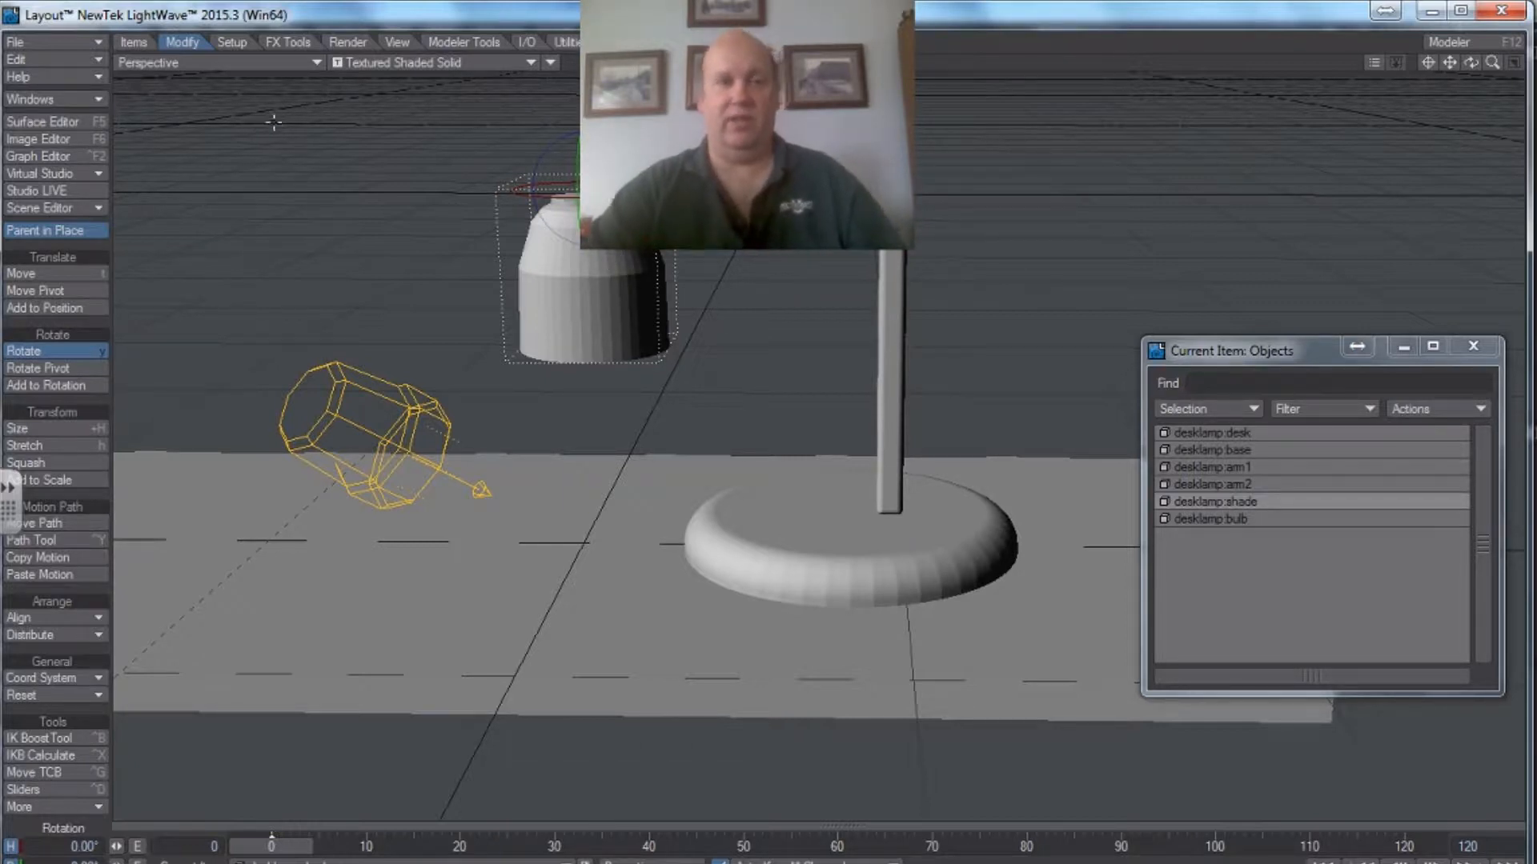
- Set desklamp:shade as the parent item of desklamp:bulb in the Motion Options
click(80, 100)
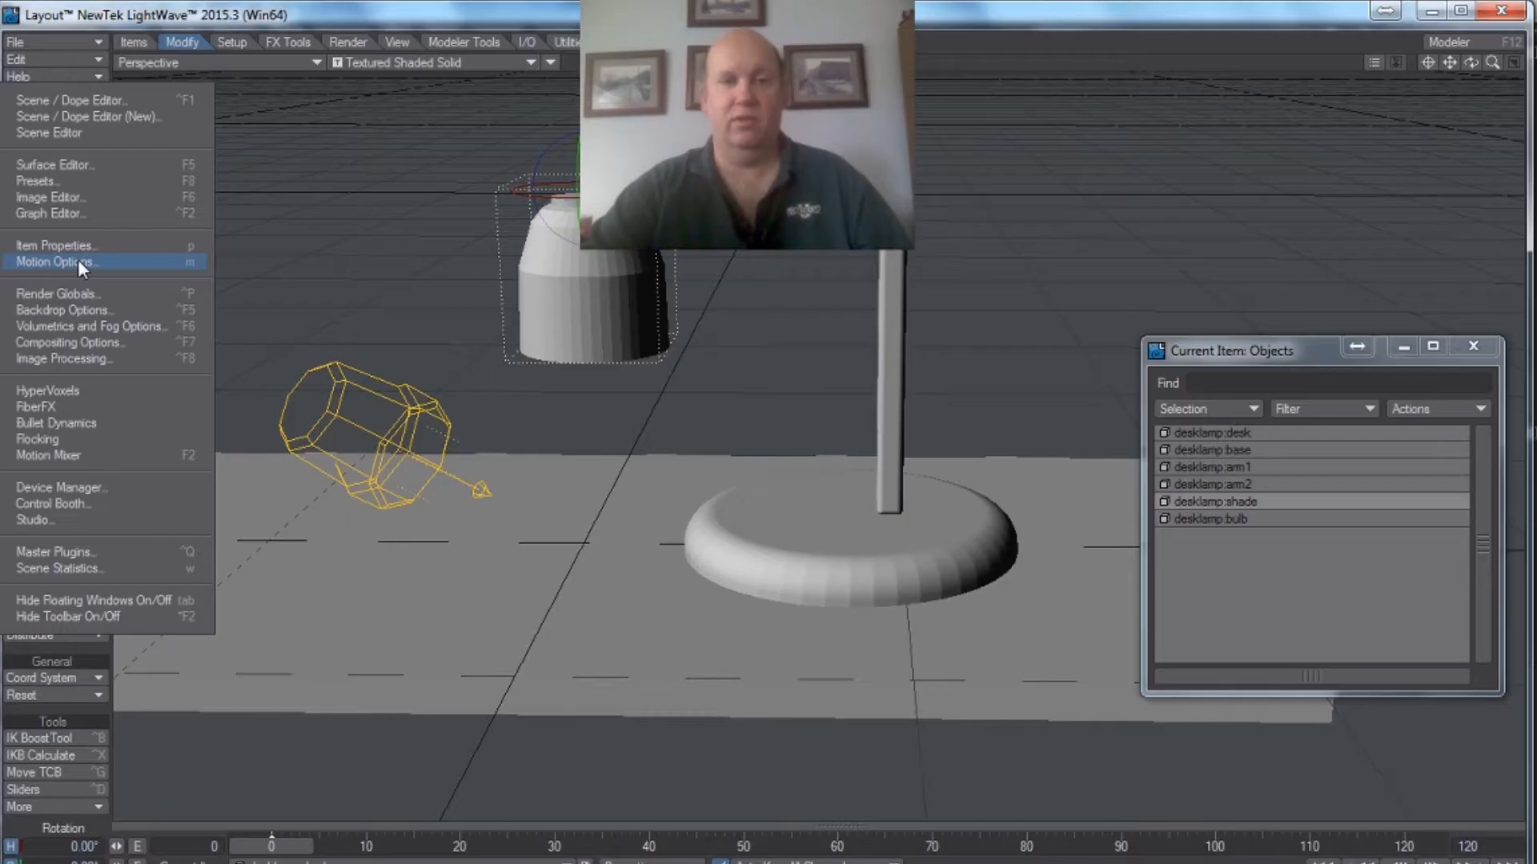
click(144, 410)
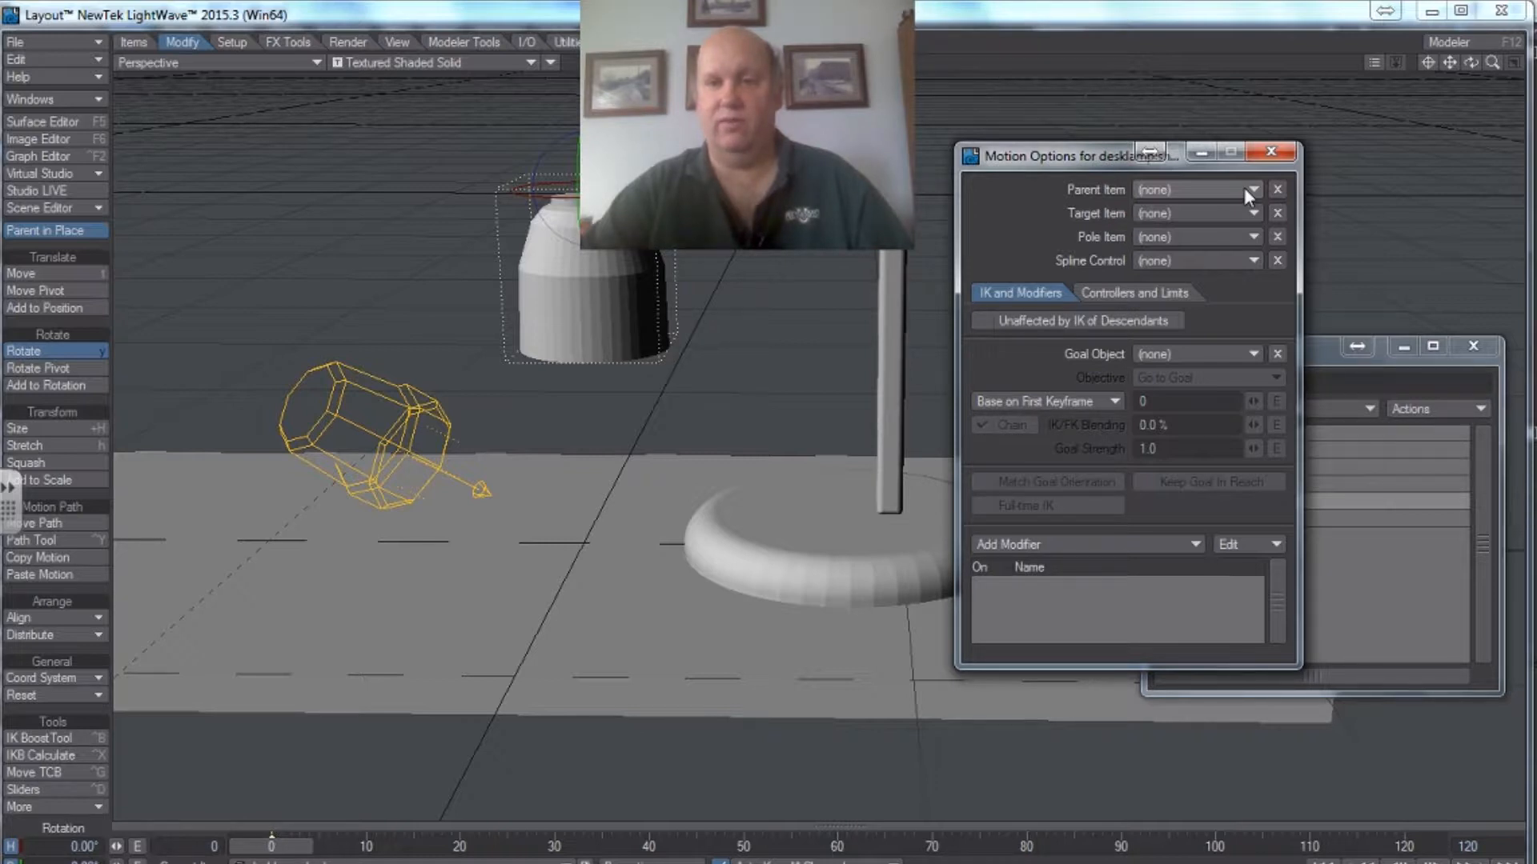
drag(1071, 159, 926, 267)
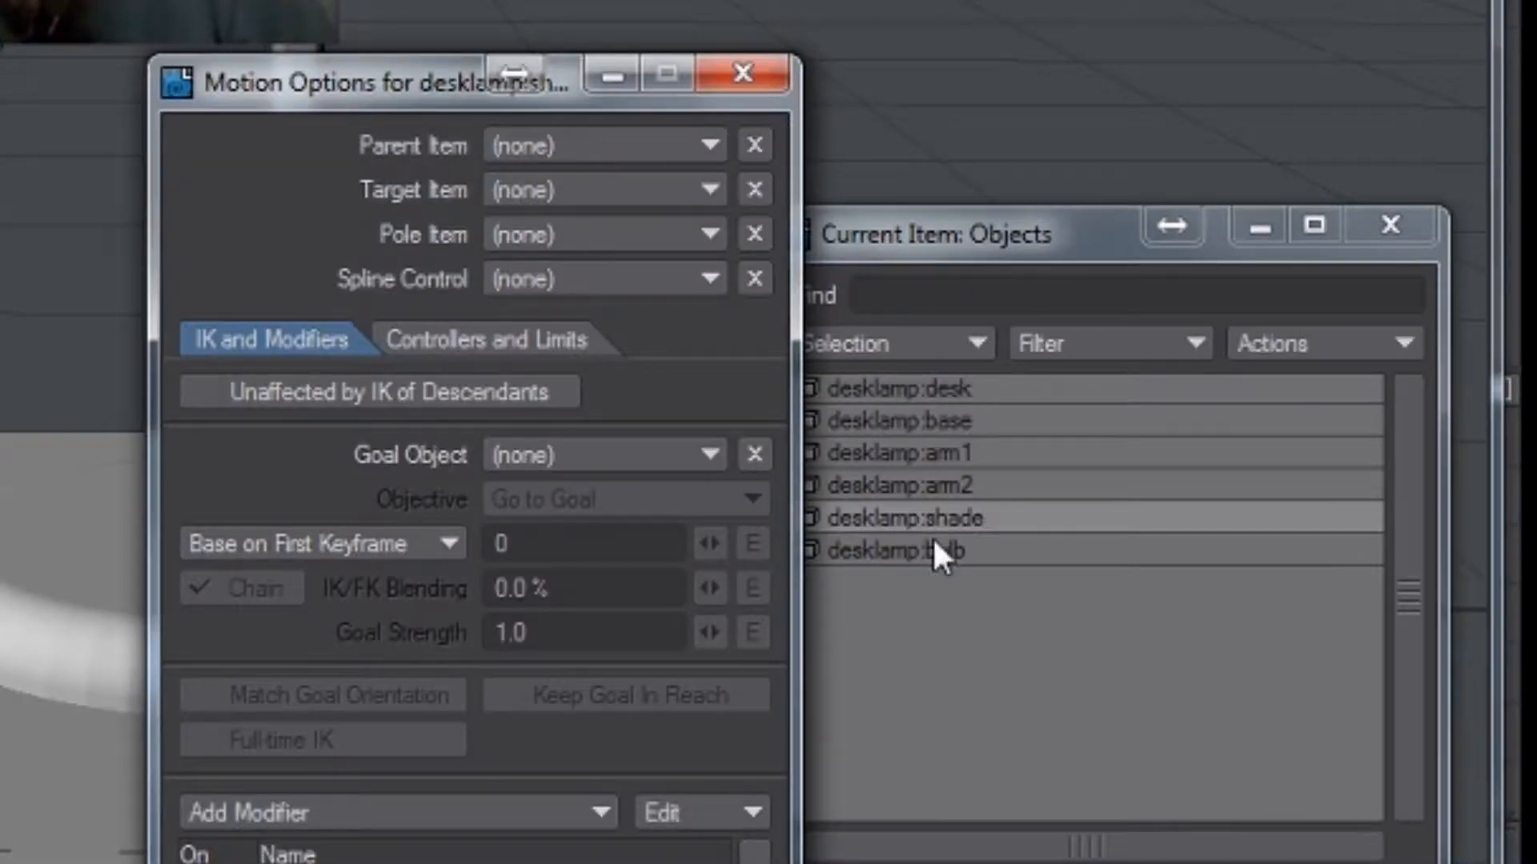
click(942, 549)
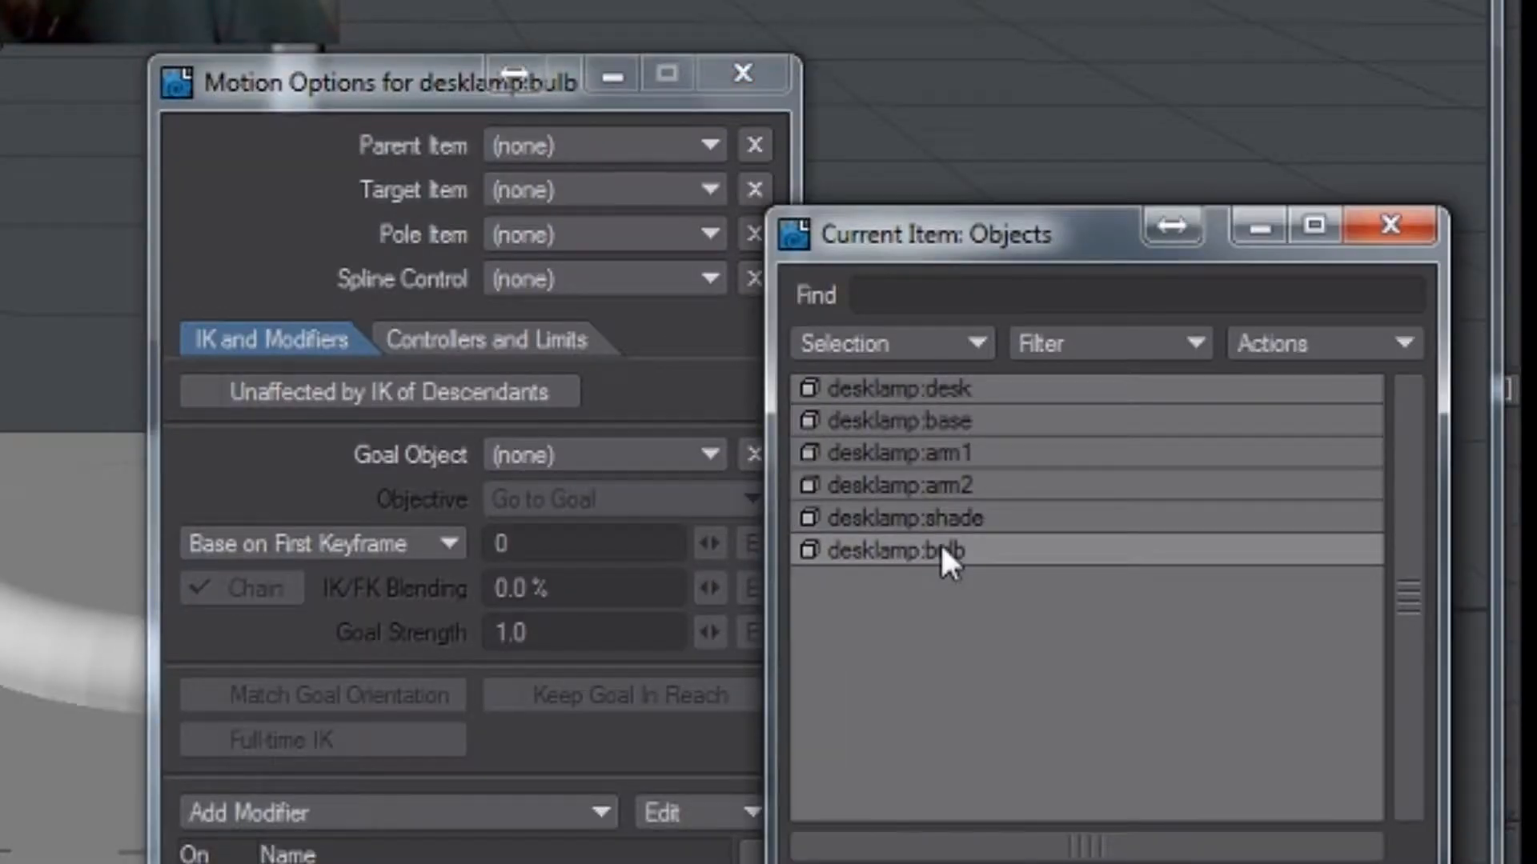
click(697, 145)
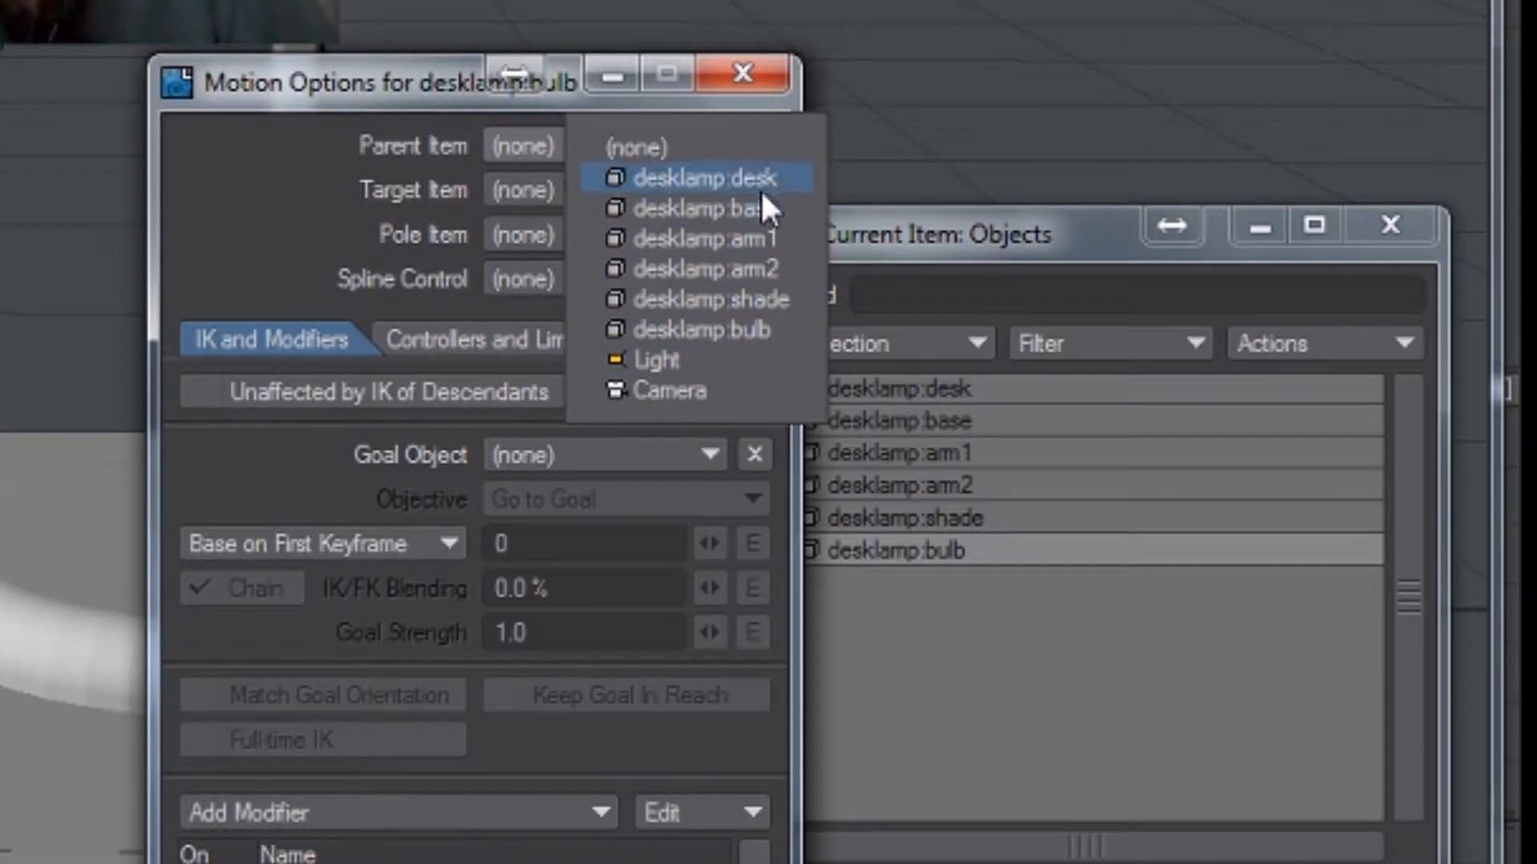
click(781, 298)
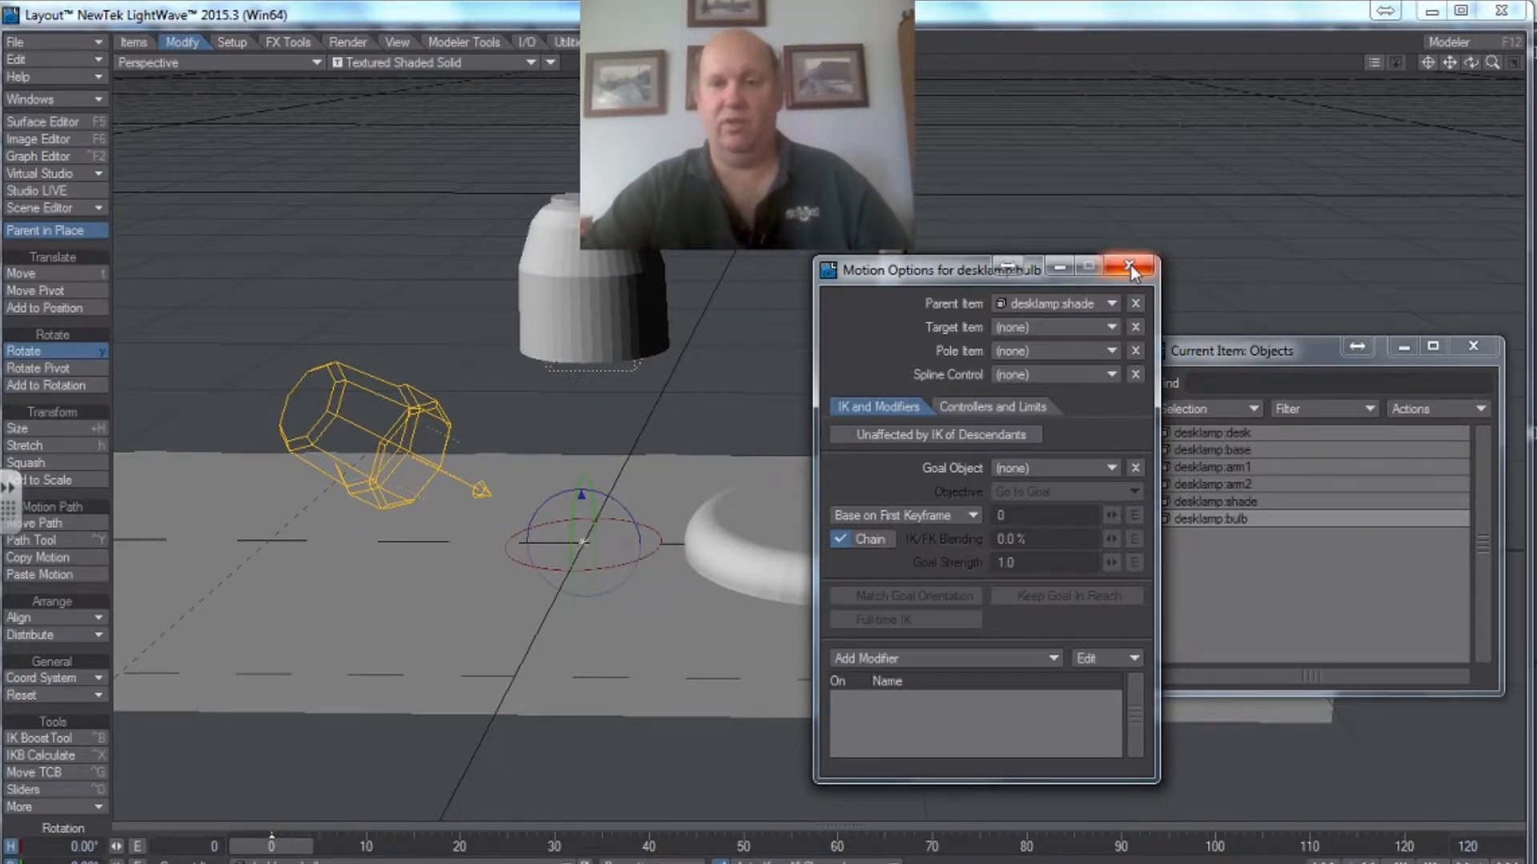
- Rotate the shade to check from below whether the bulb follows it, and undo the rotation
click(566, 324)
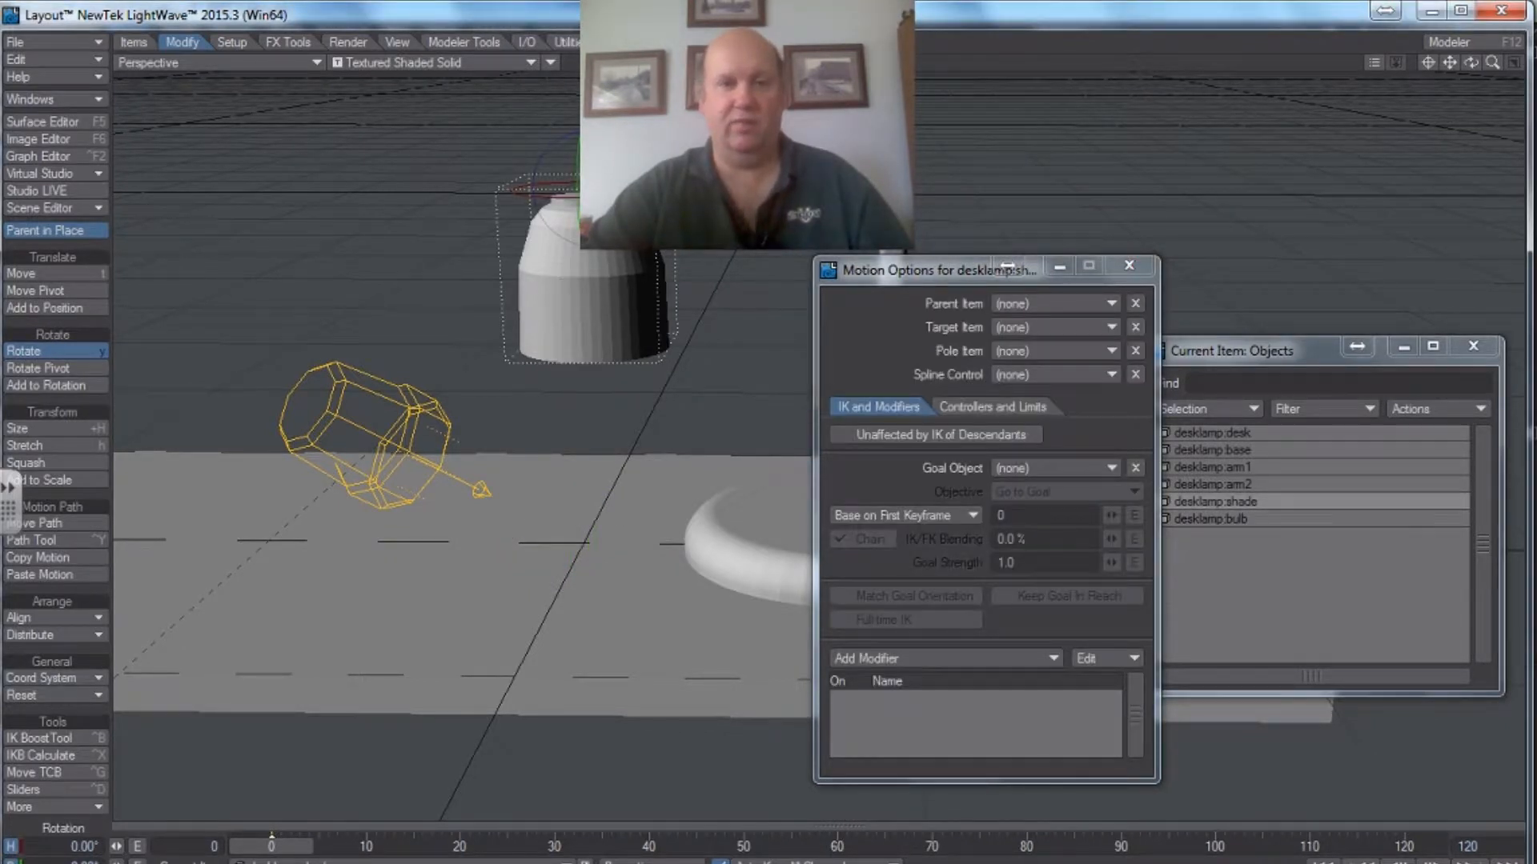
drag(588, 176, 680, 132)
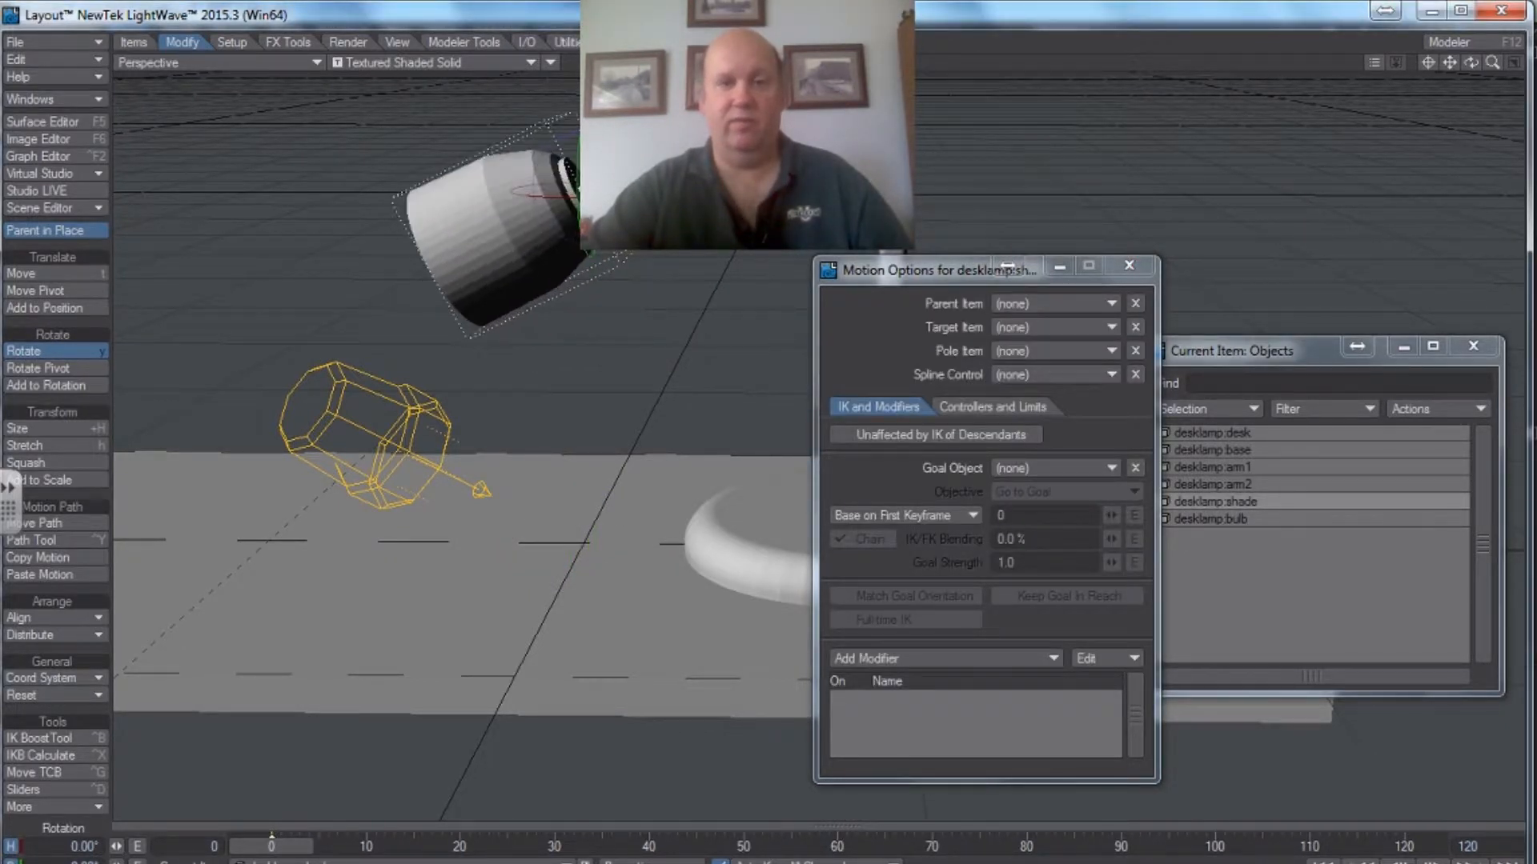
drag(1472, 66, 1389, 70)
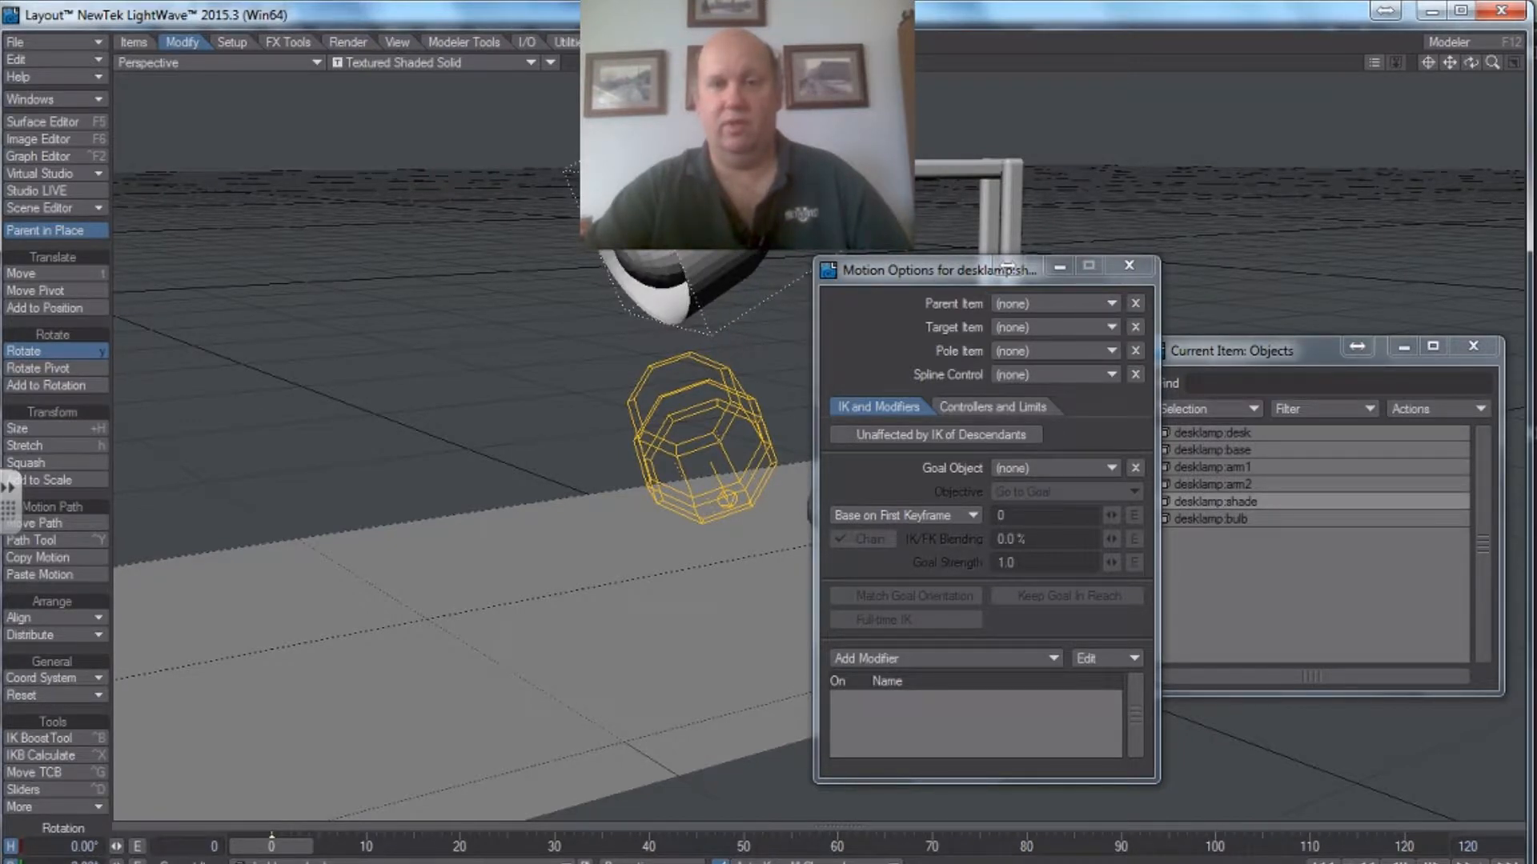
drag(1424, 112, 1473, 64)
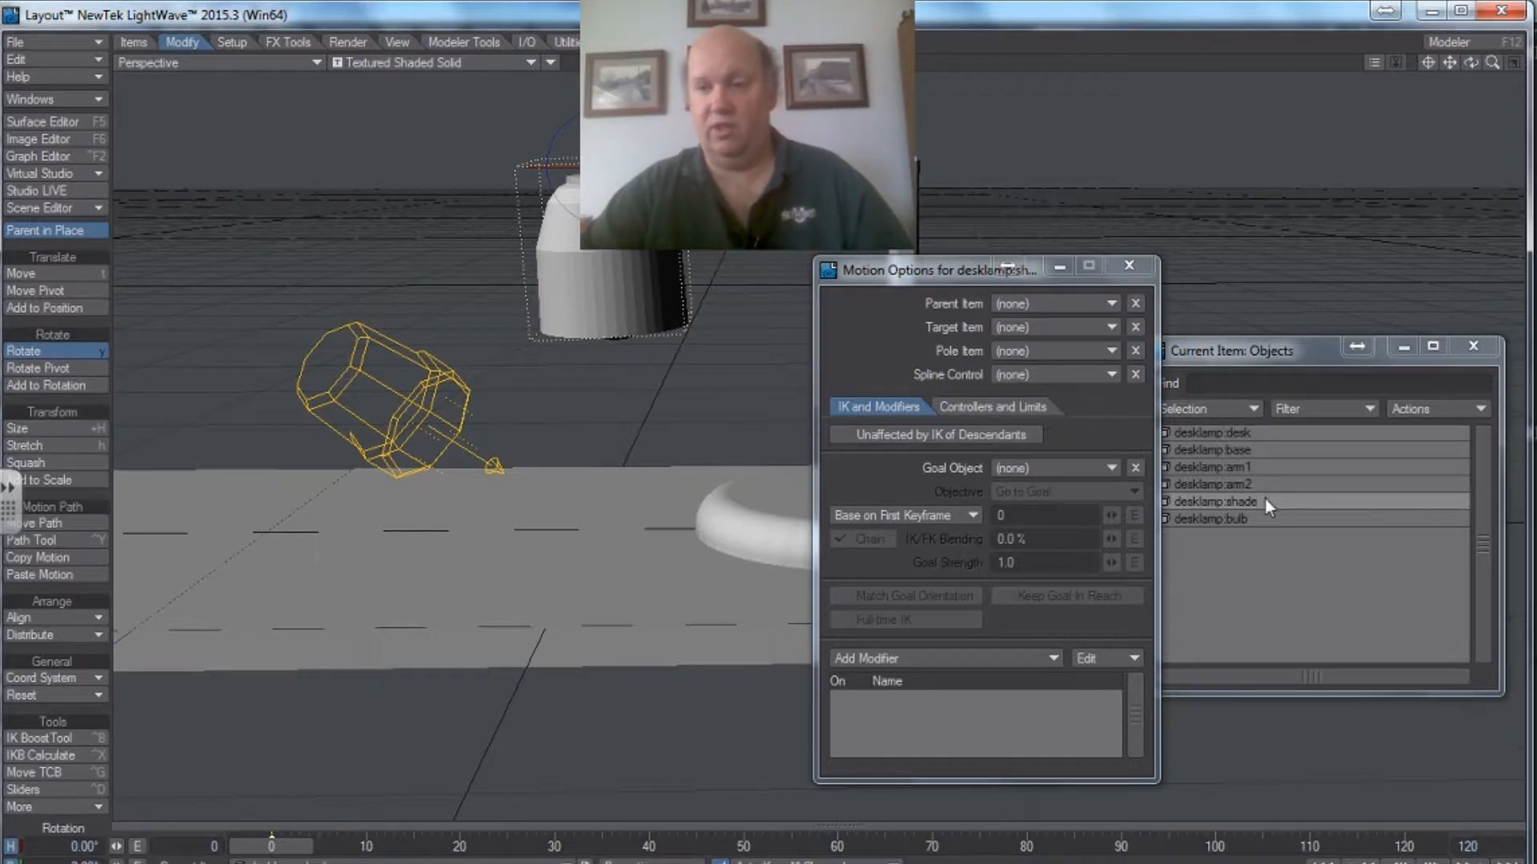
- Set desklamp:arm2 as the parent item of the shade and move the Motion Options clear of the lamp
drag(950, 271, 925, 271)
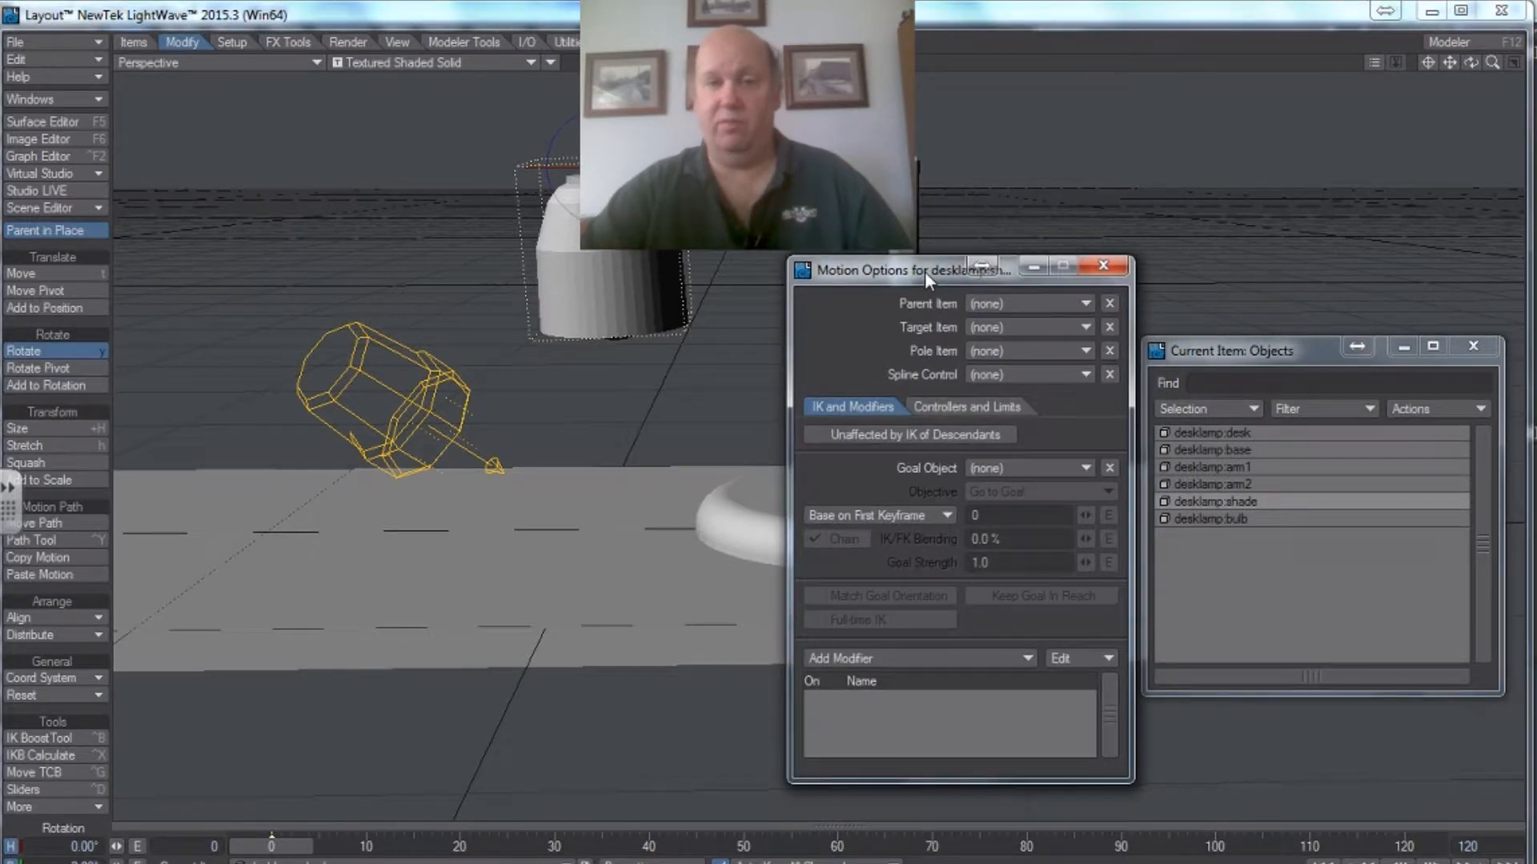
click(1087, 305)
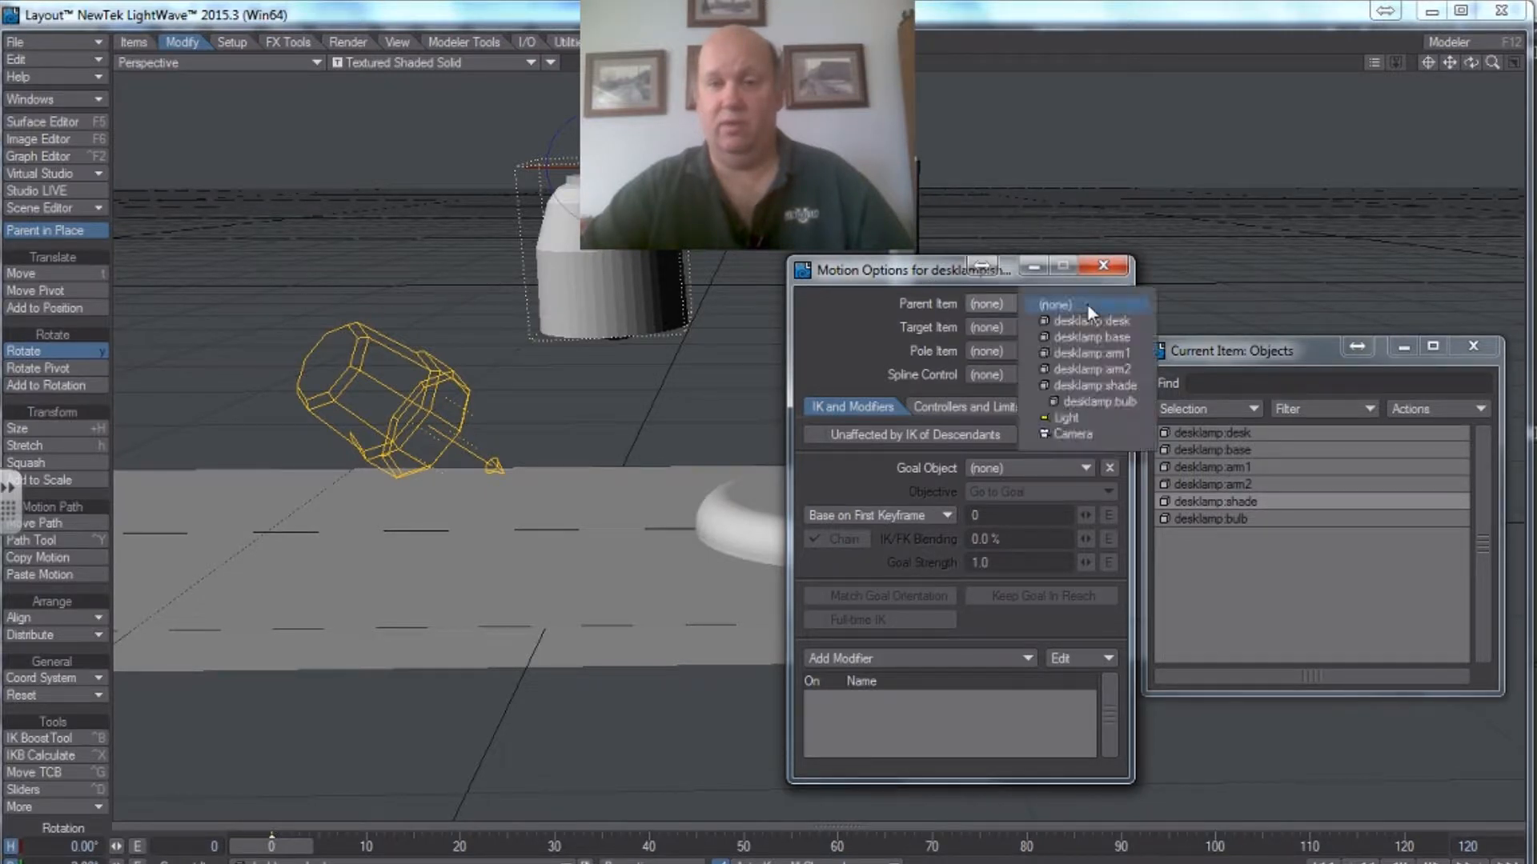
click(1093, 369)
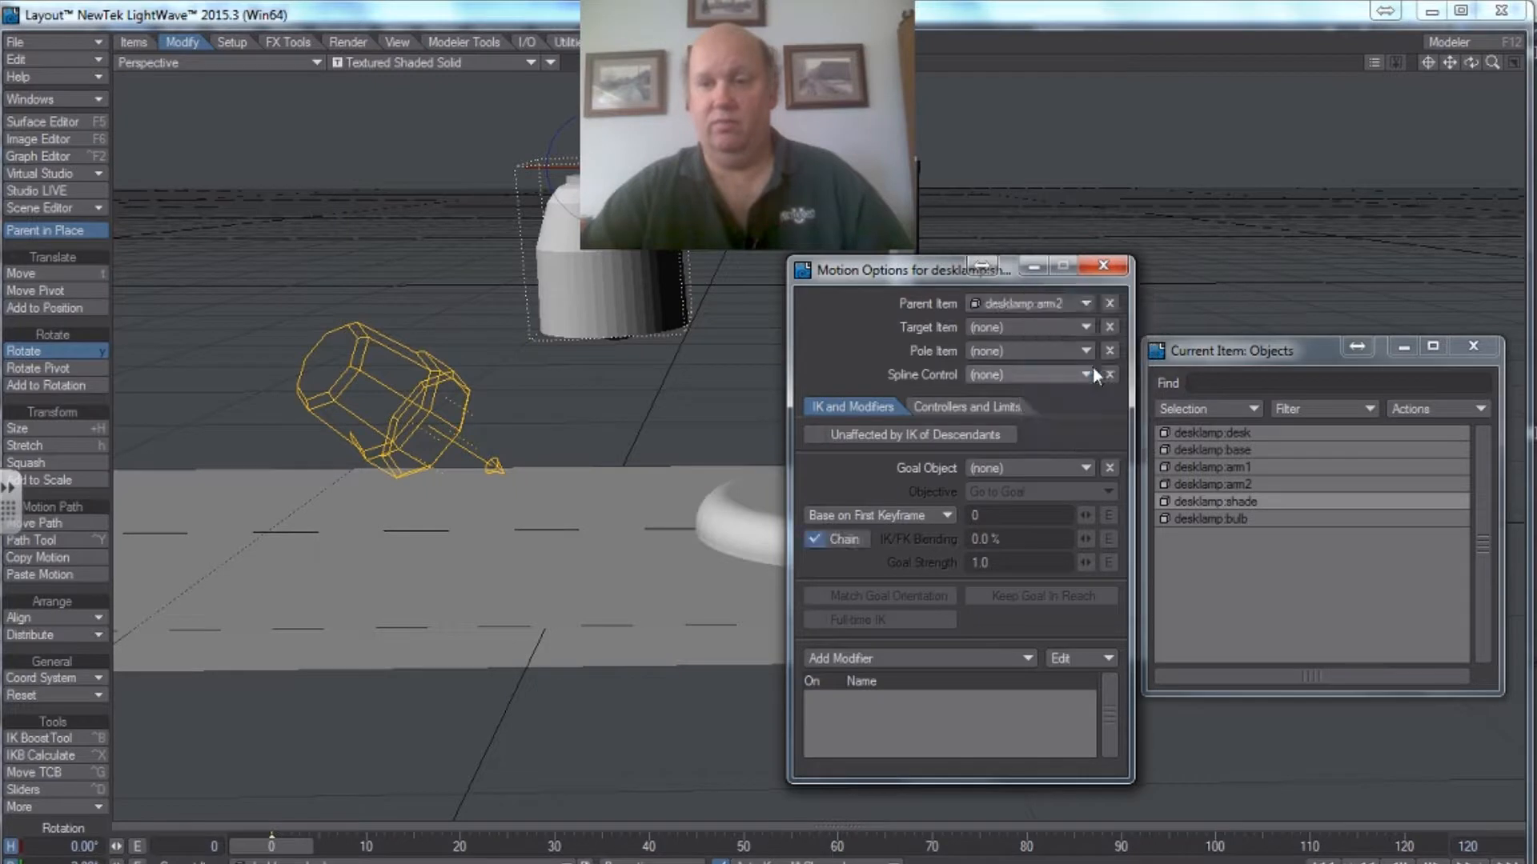
drag(896, 268, 1067, 272)
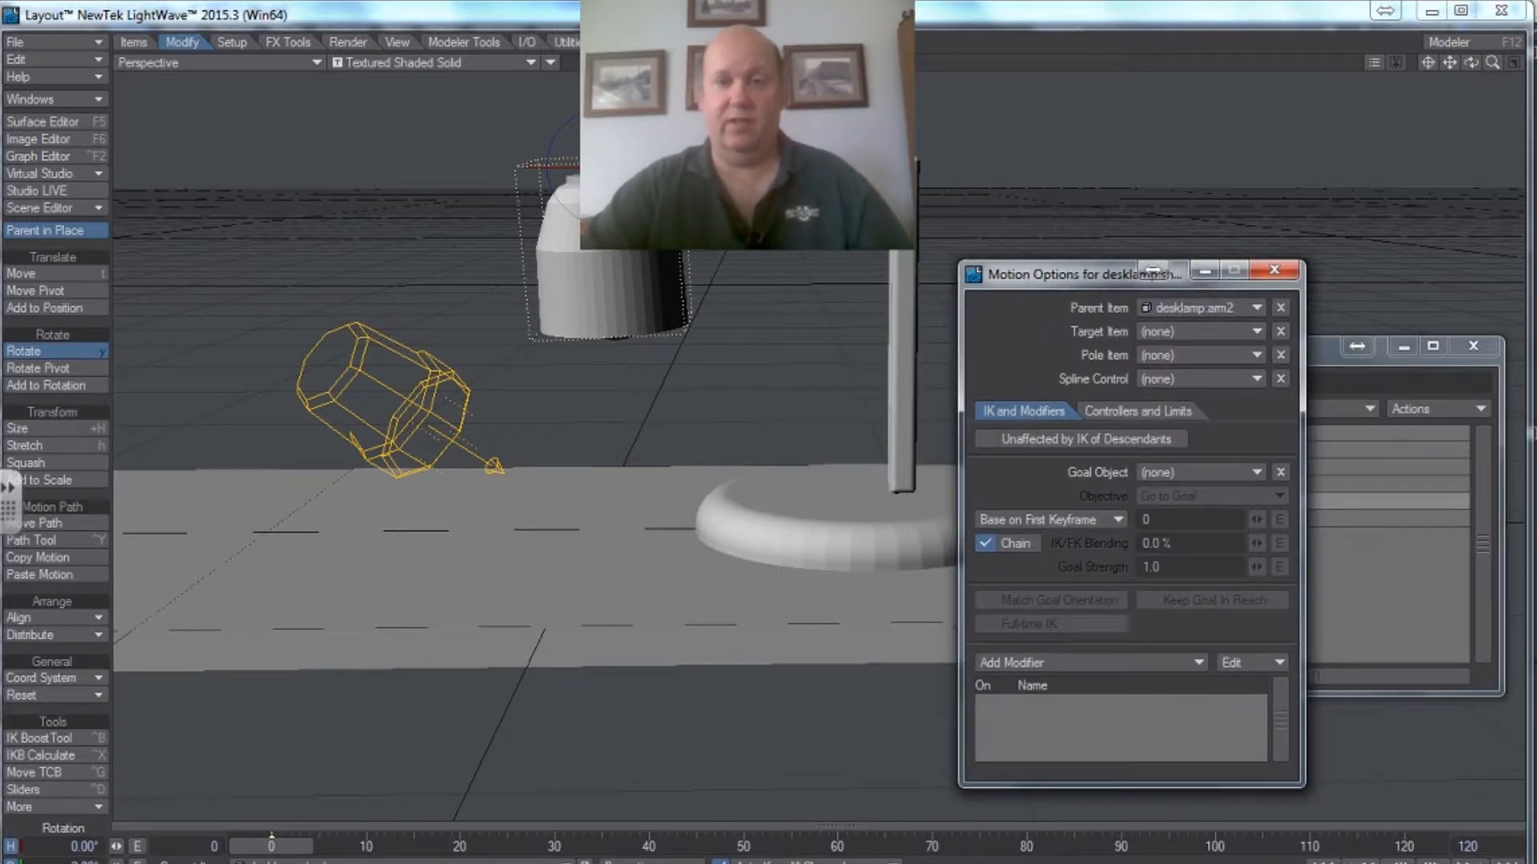
- Move the pivot of desklamp:arm2 to its joint with the top of the vertical arm, at about 4.78 m in X
key(Up)
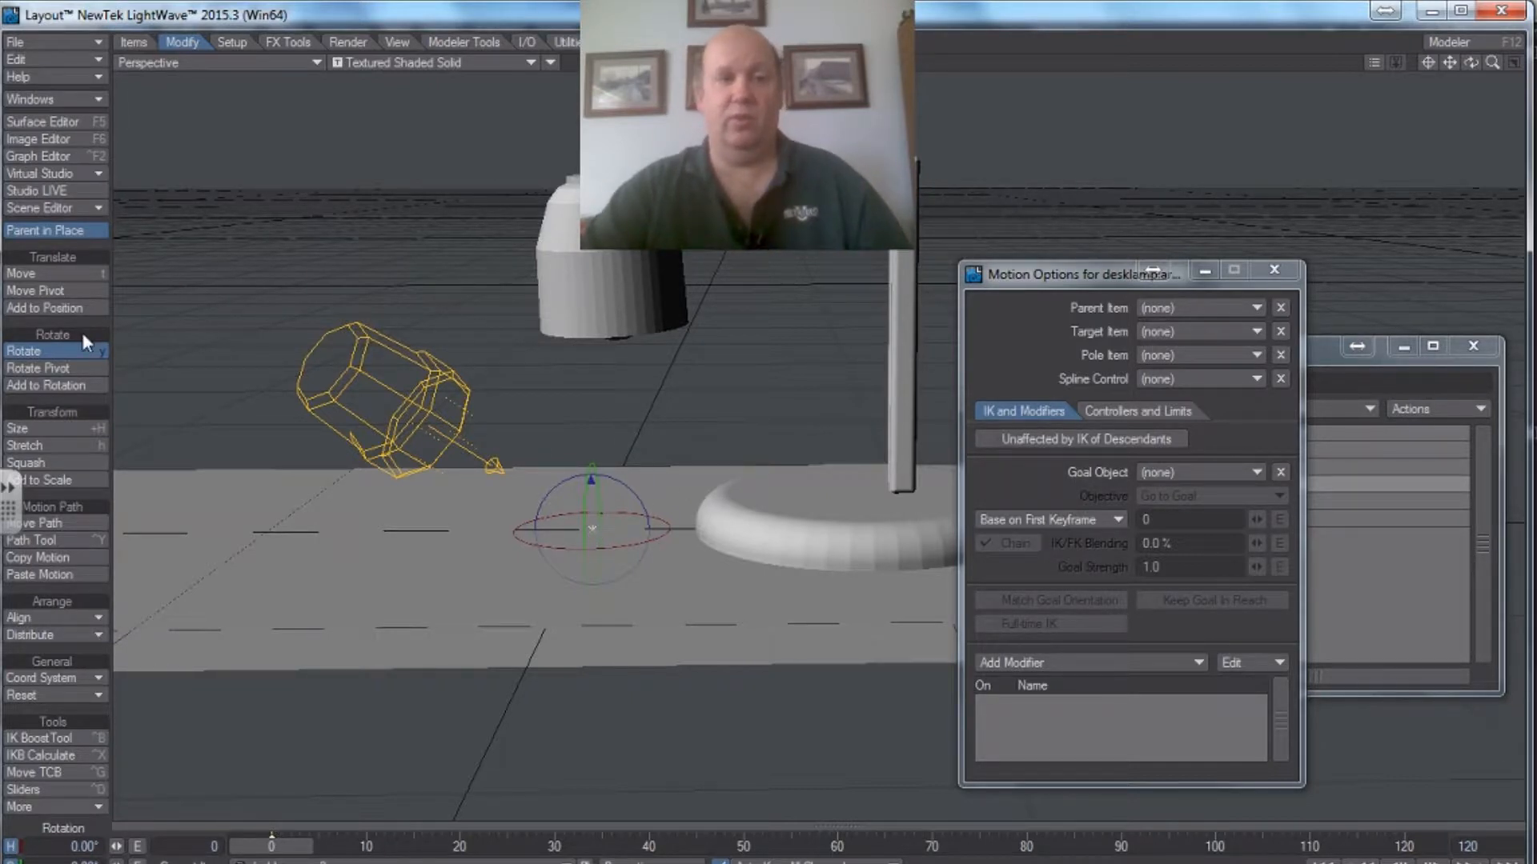
click(67, 293)
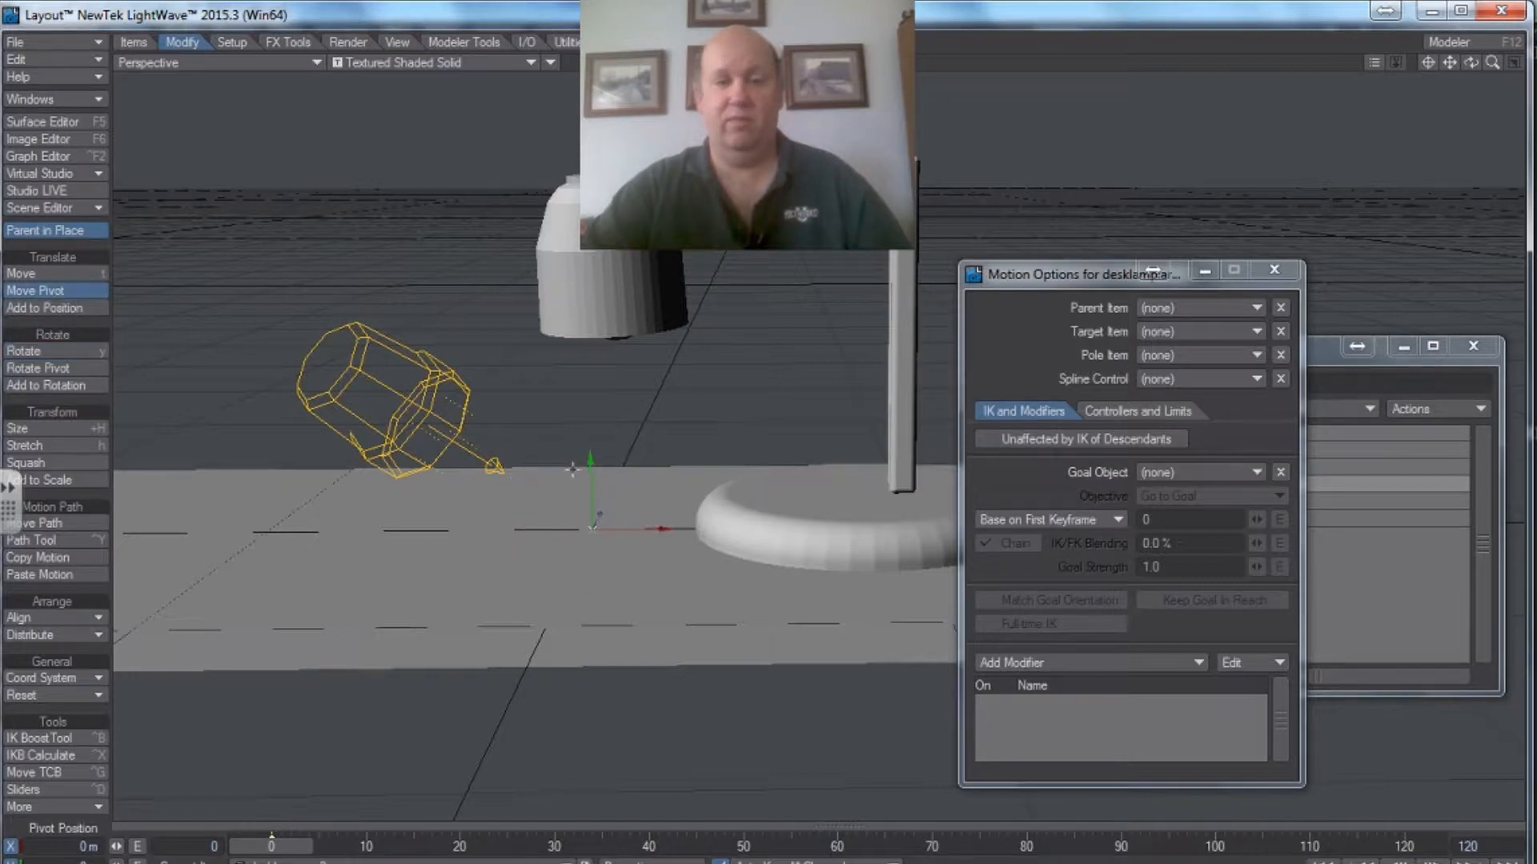
drag(681, 527, 873, 527)
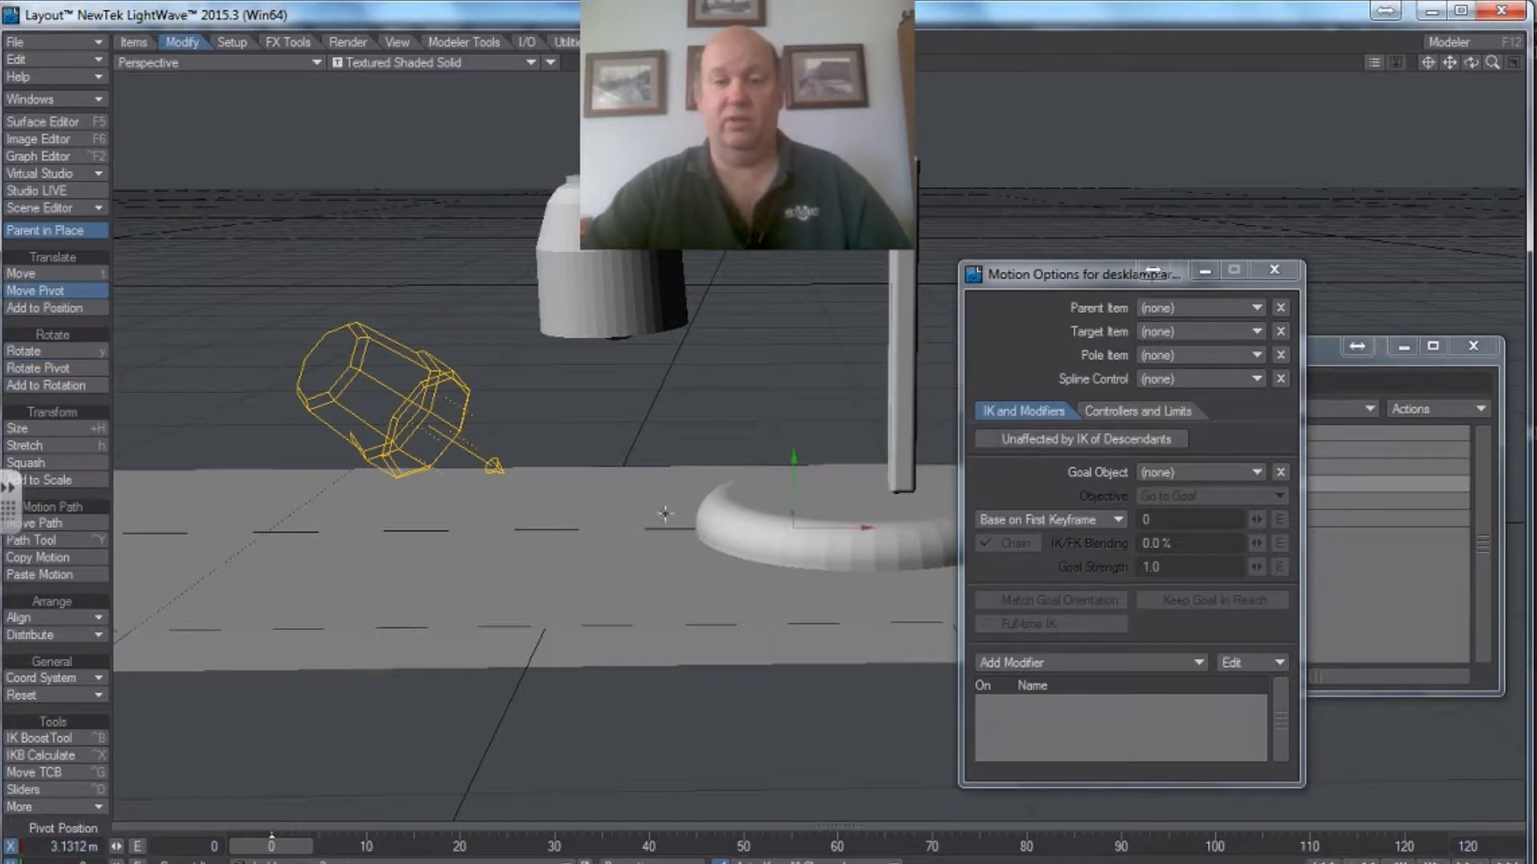
drag(792, 452, 792, 116)
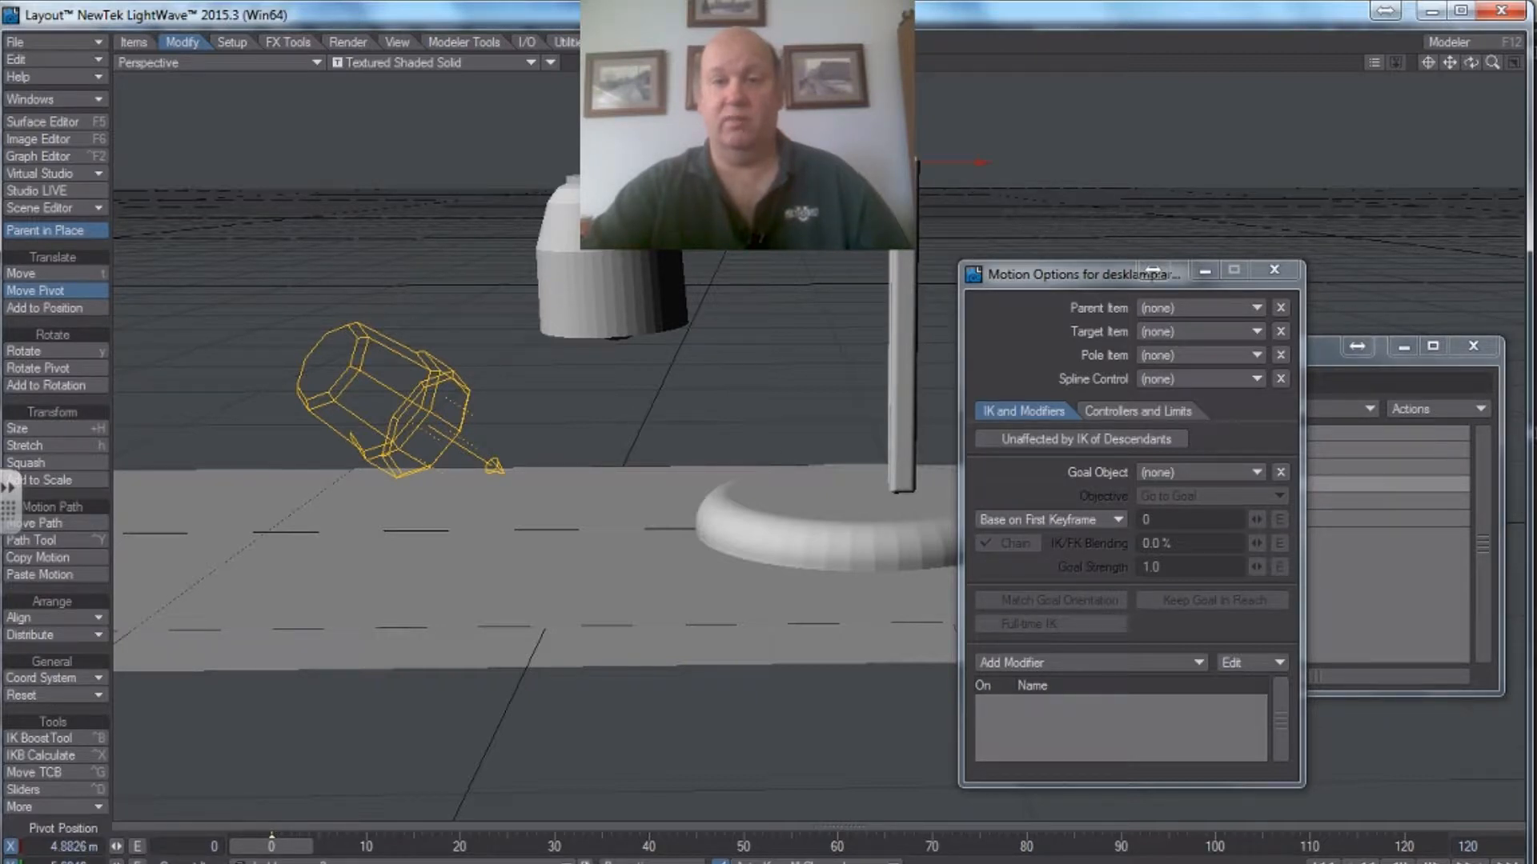
drag(1470, 59, 1417, 106)
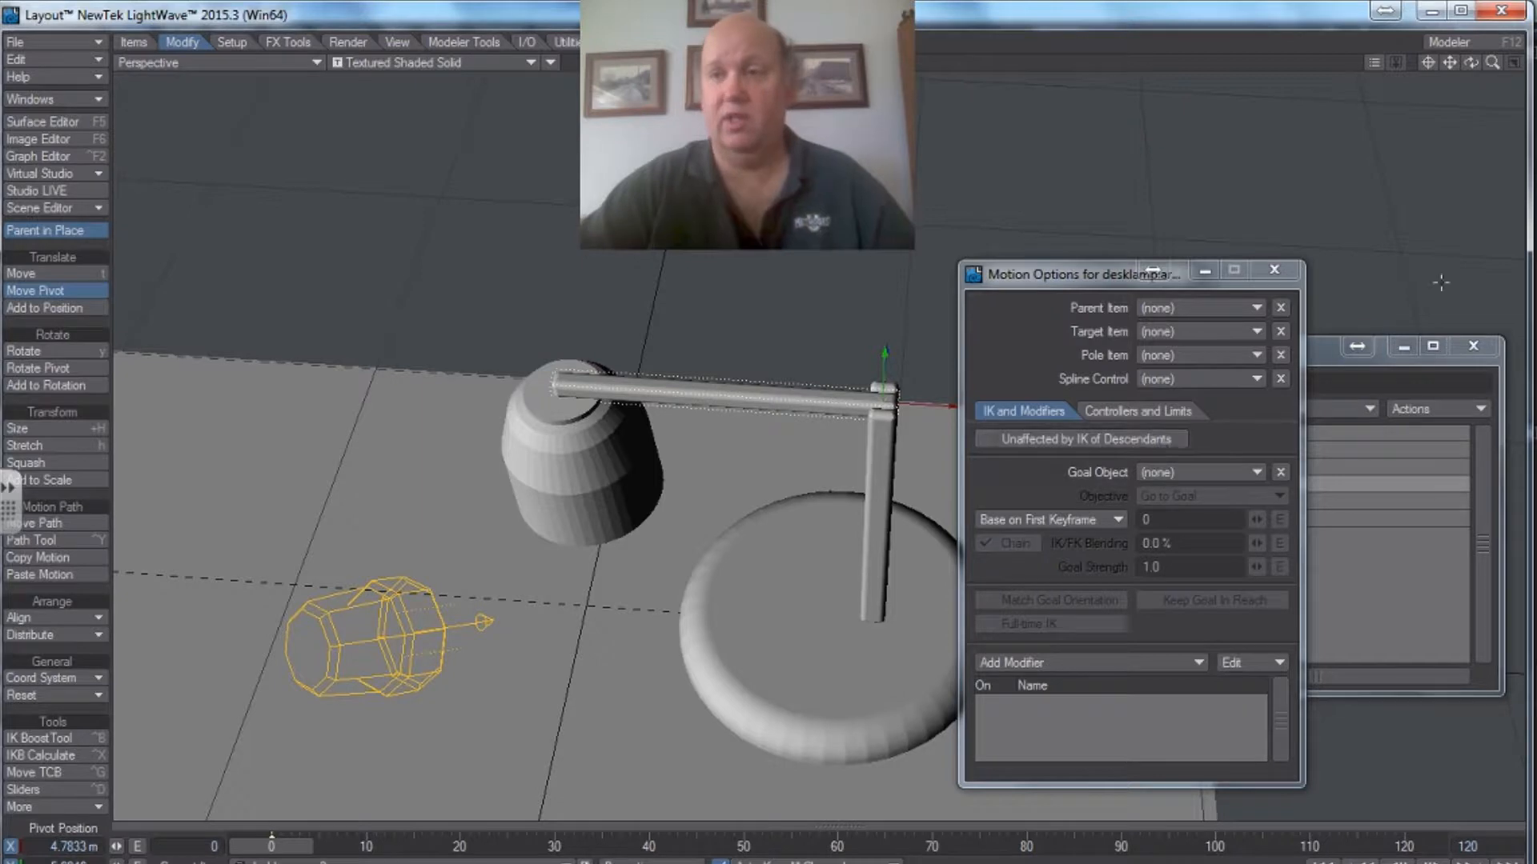
- Rotate desklamp:arm2 about its pivot to check from a side view whether the shade follows
drag(1473, 65, 1493, 18)
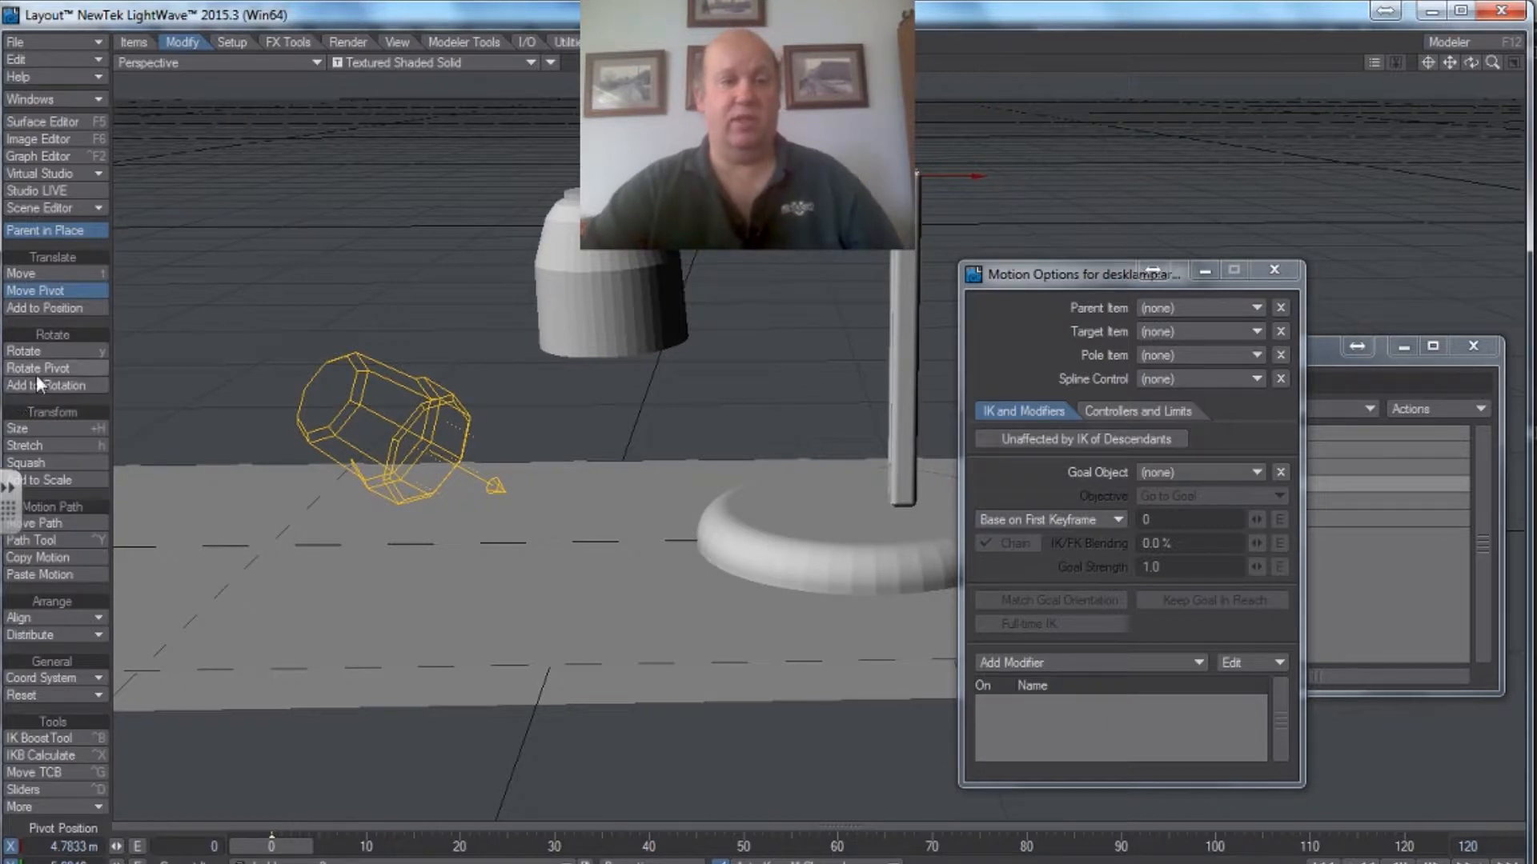
click(55, 353)
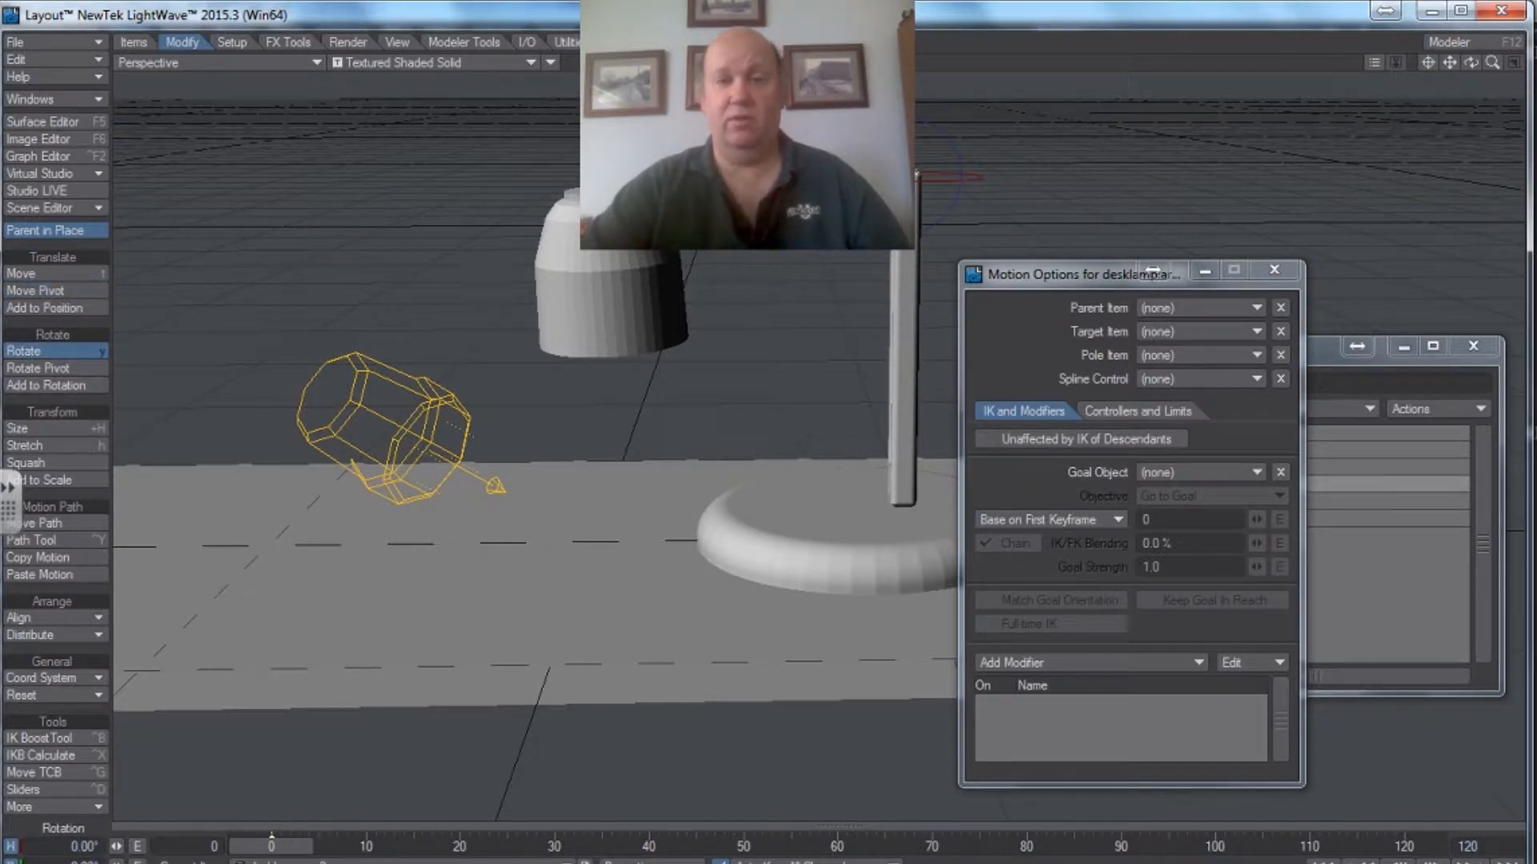
drag(953, 139, 905, 130)
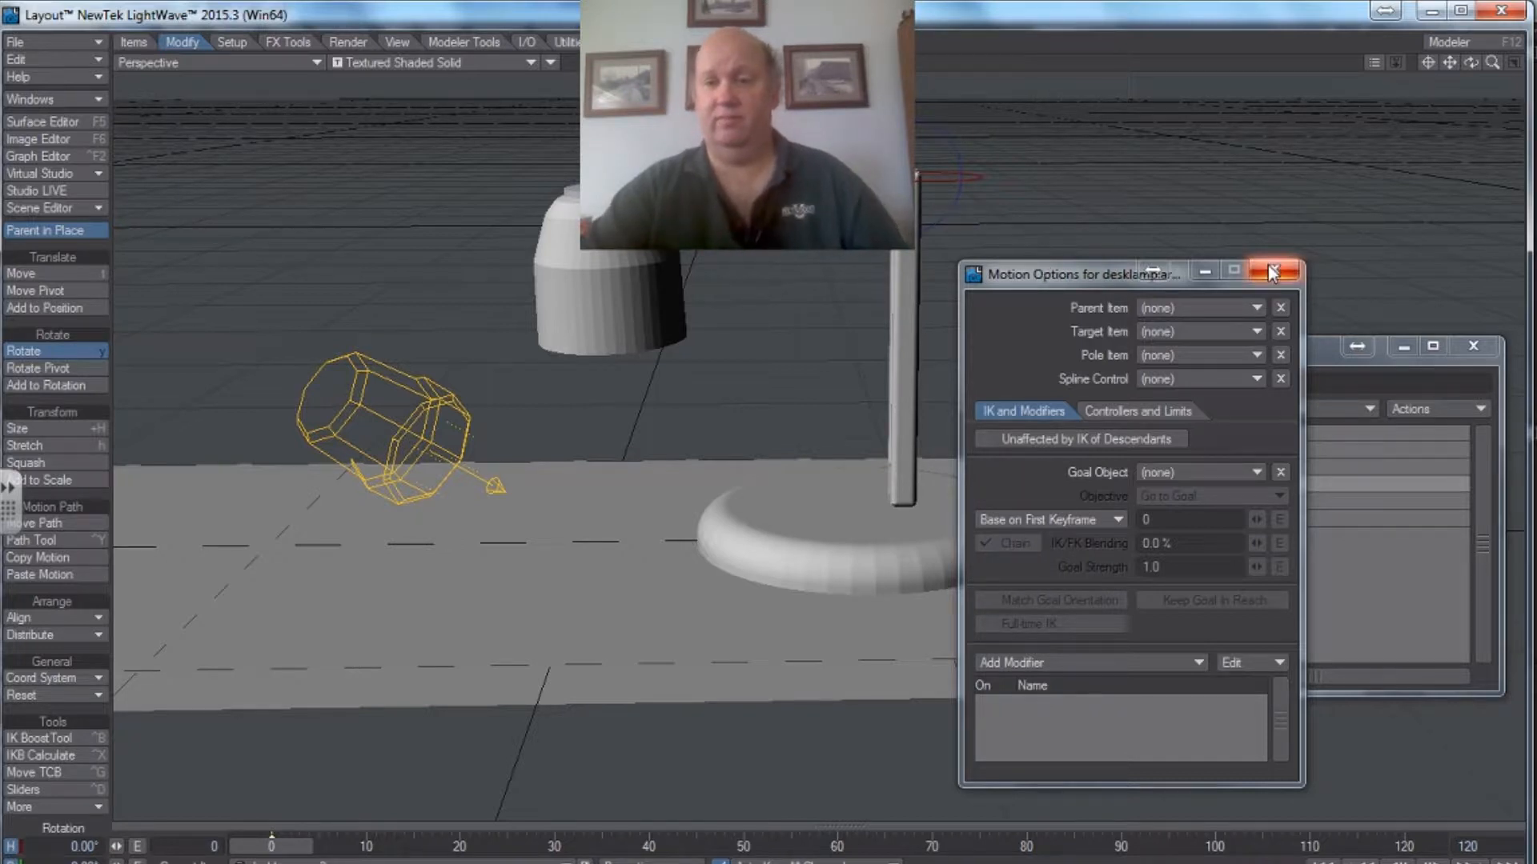
- Set desklamp:arm1 as the parent item of desklamp:arm2 in the Motion Options
click(899, 377)
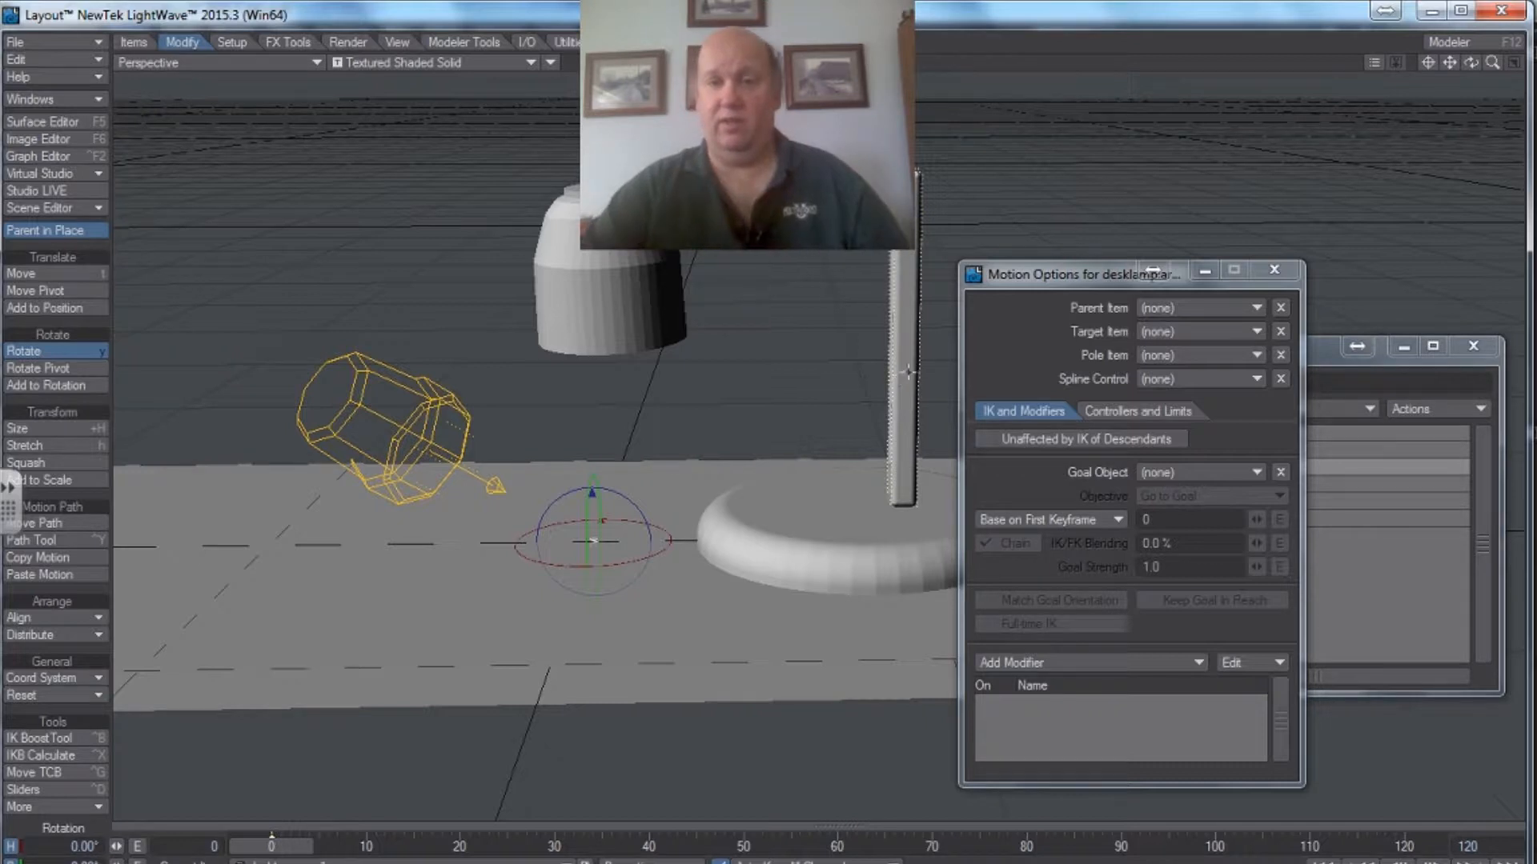
click(1254, 309)
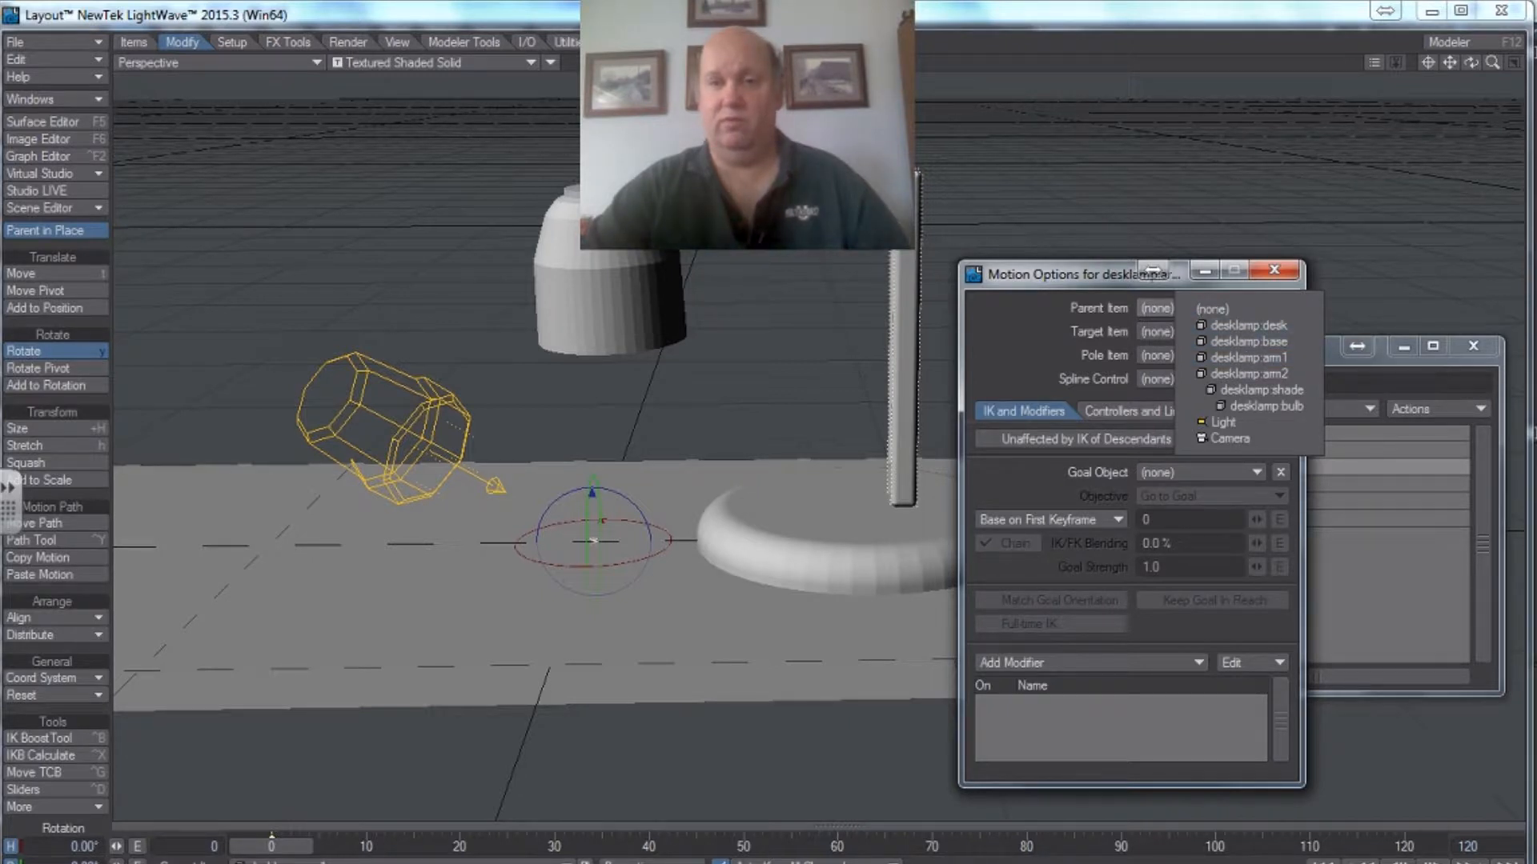
click(881, 180)
click(880, 180)
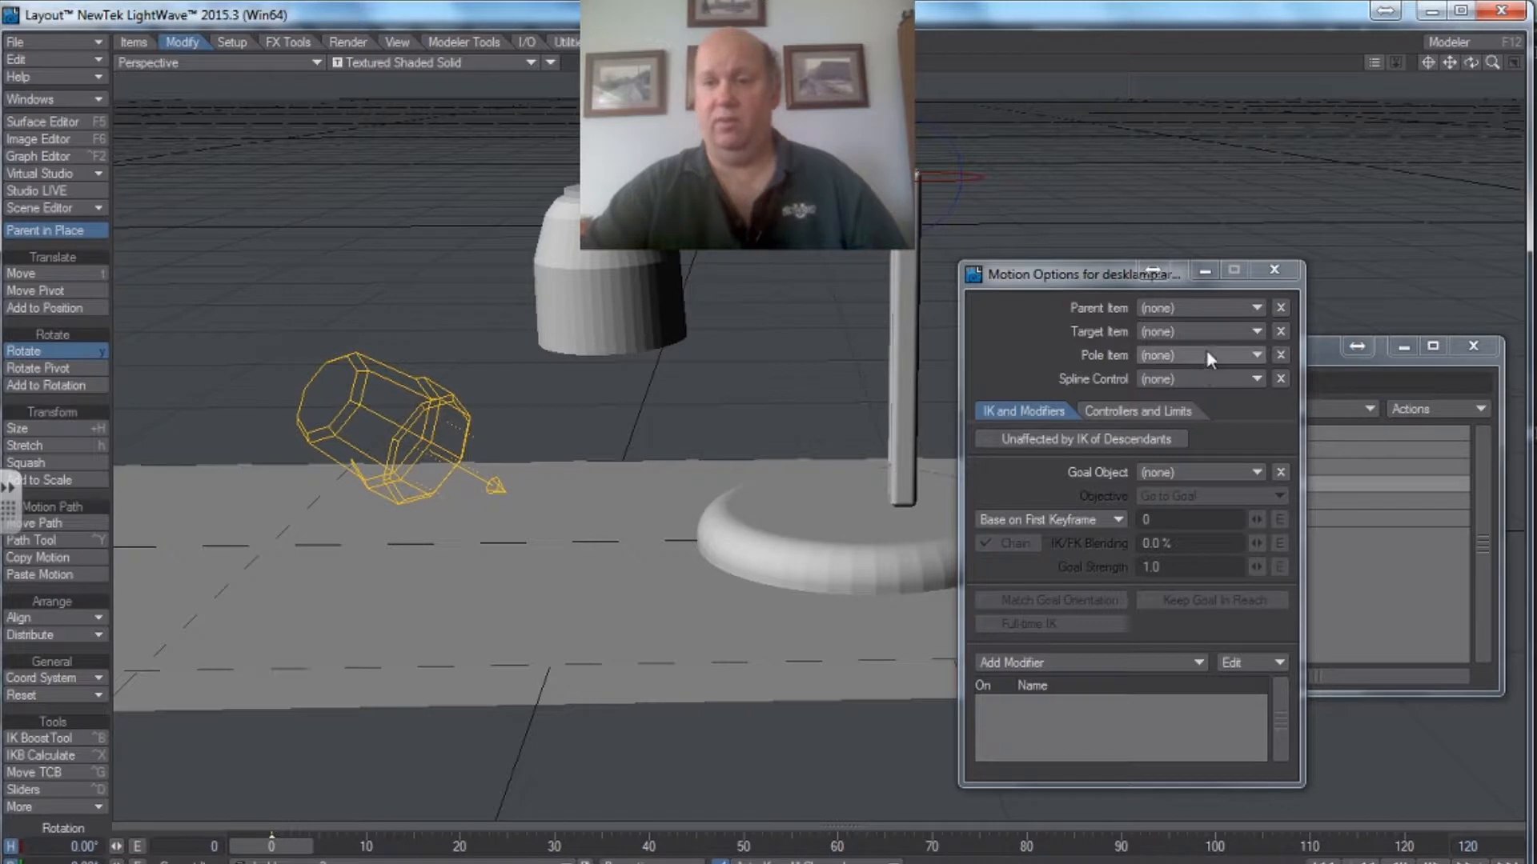
click(1251, 308)
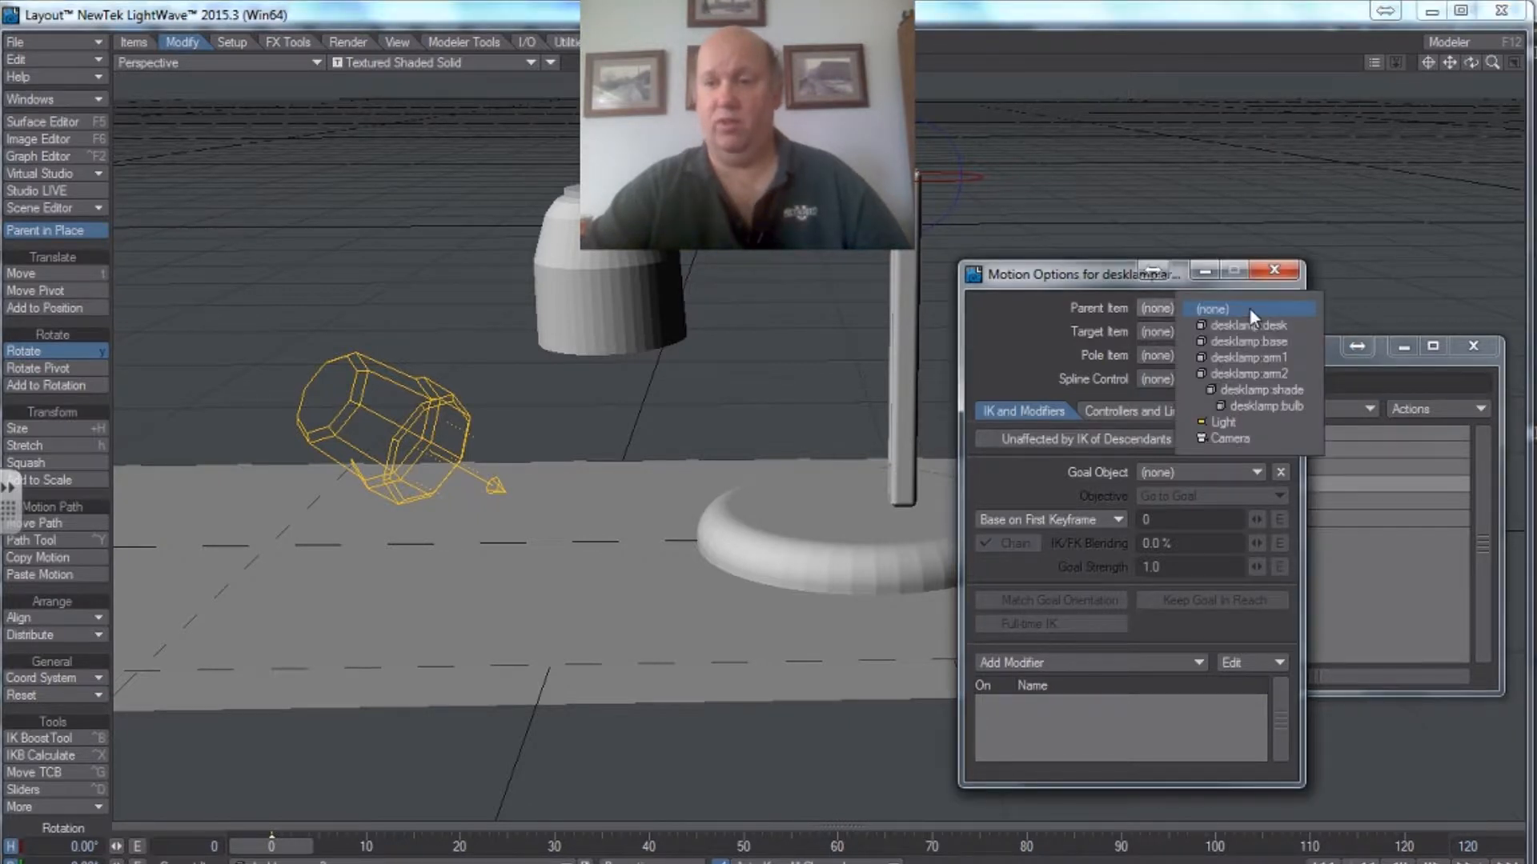
click(1283, 358)
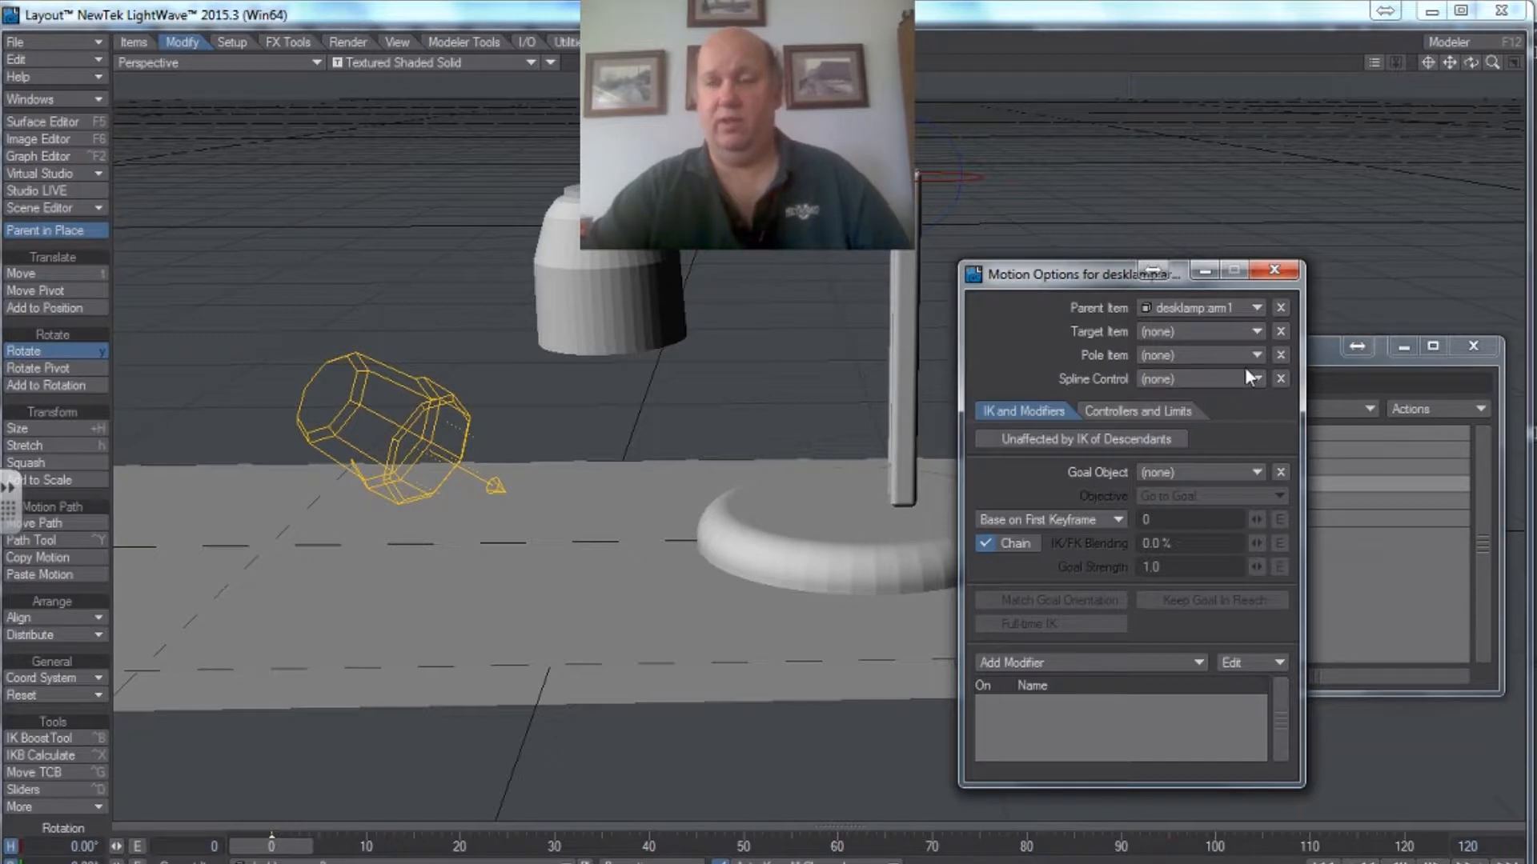
- Move the pivot of desklamp:arm1 to the foot of the vertical arm, at about 4.68 m in X and slightly above the base
click(907, 373)
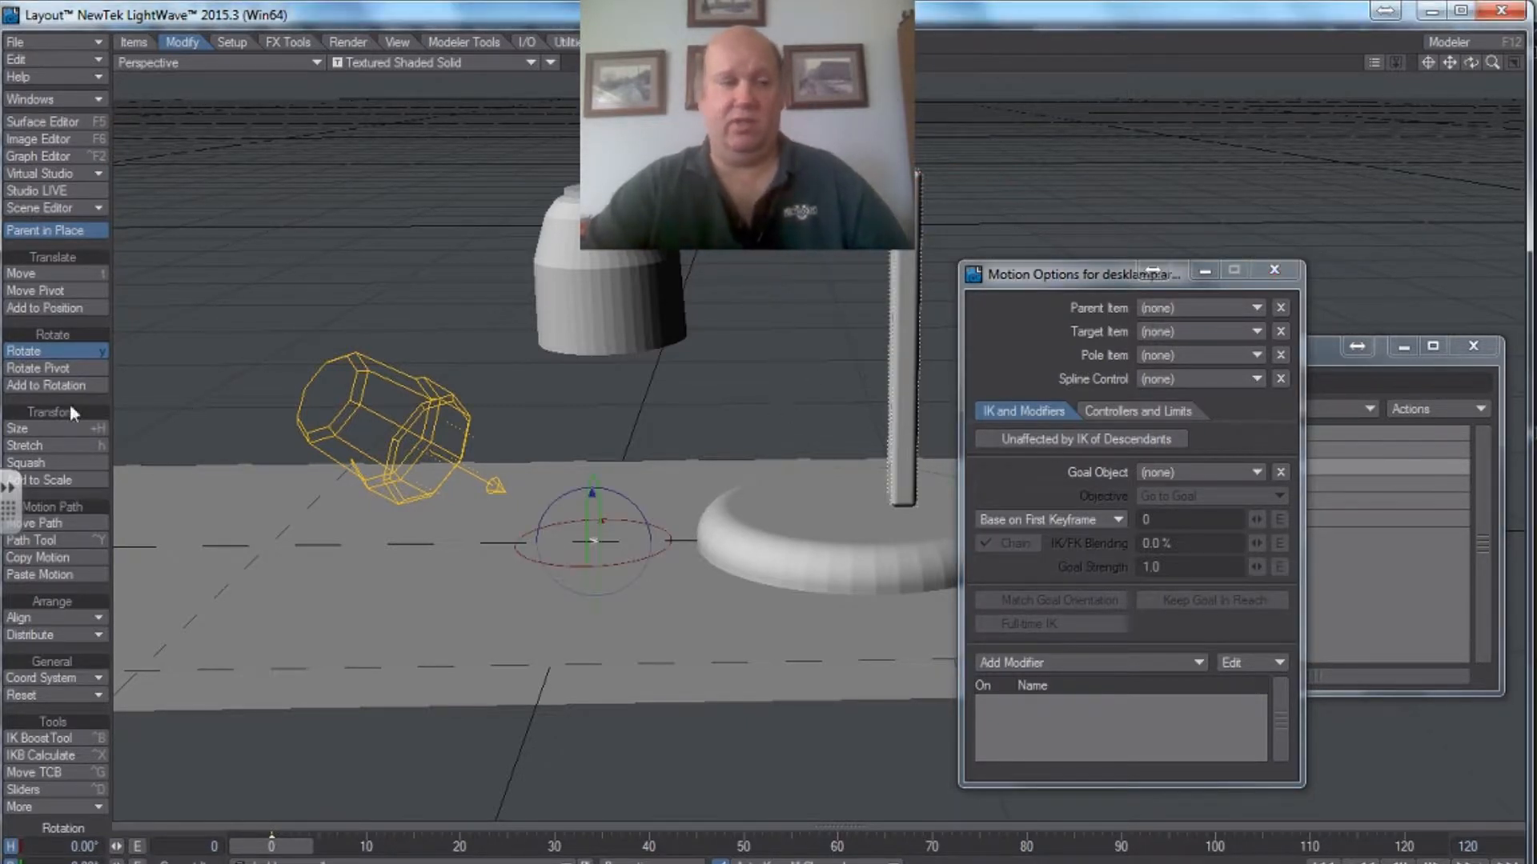
click(50, 293)
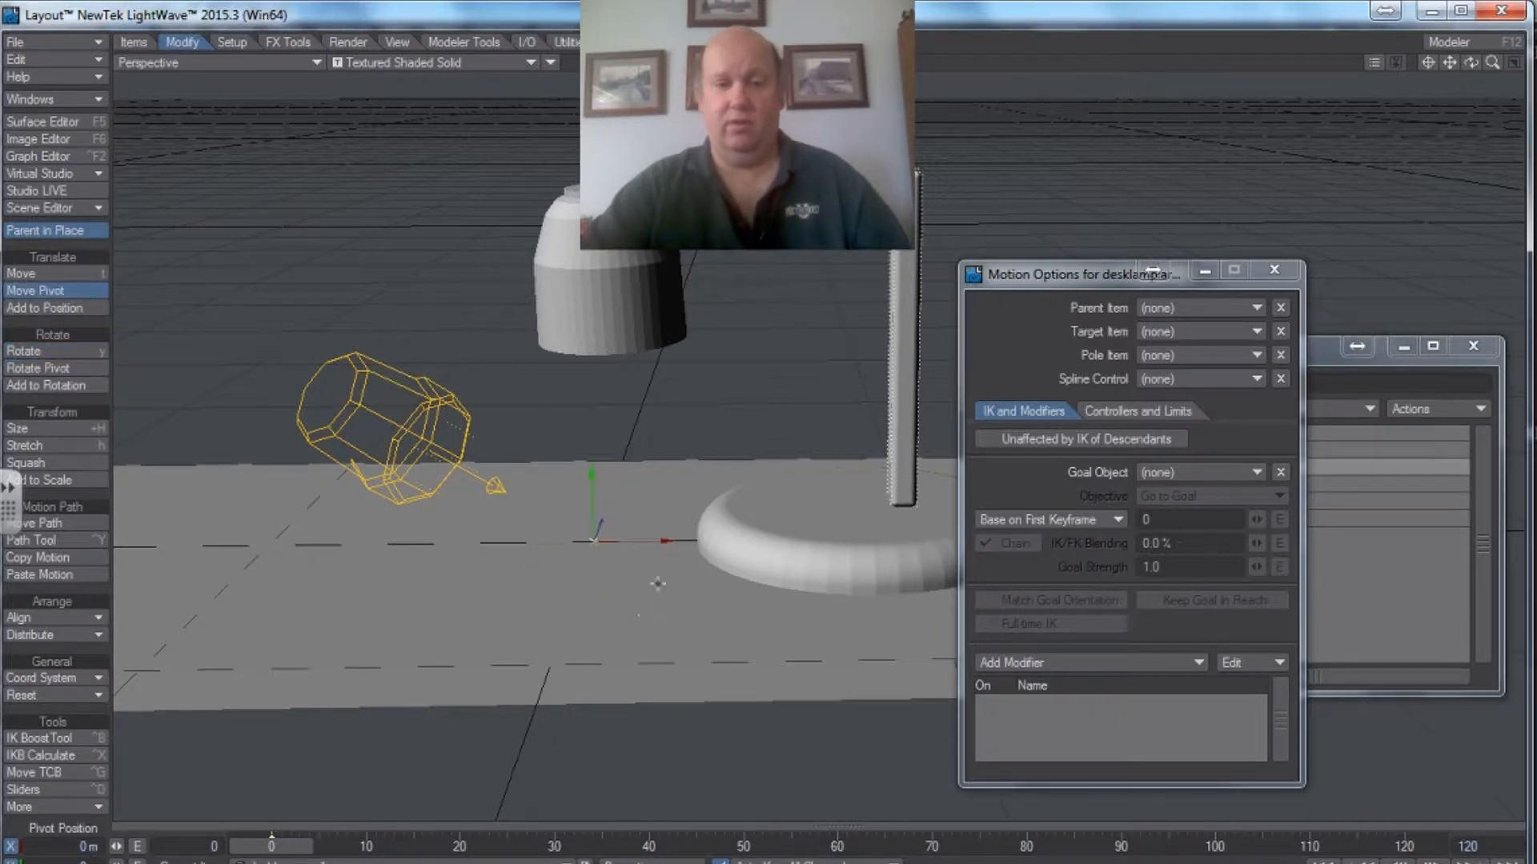
drag(657, 552, 908, 539)
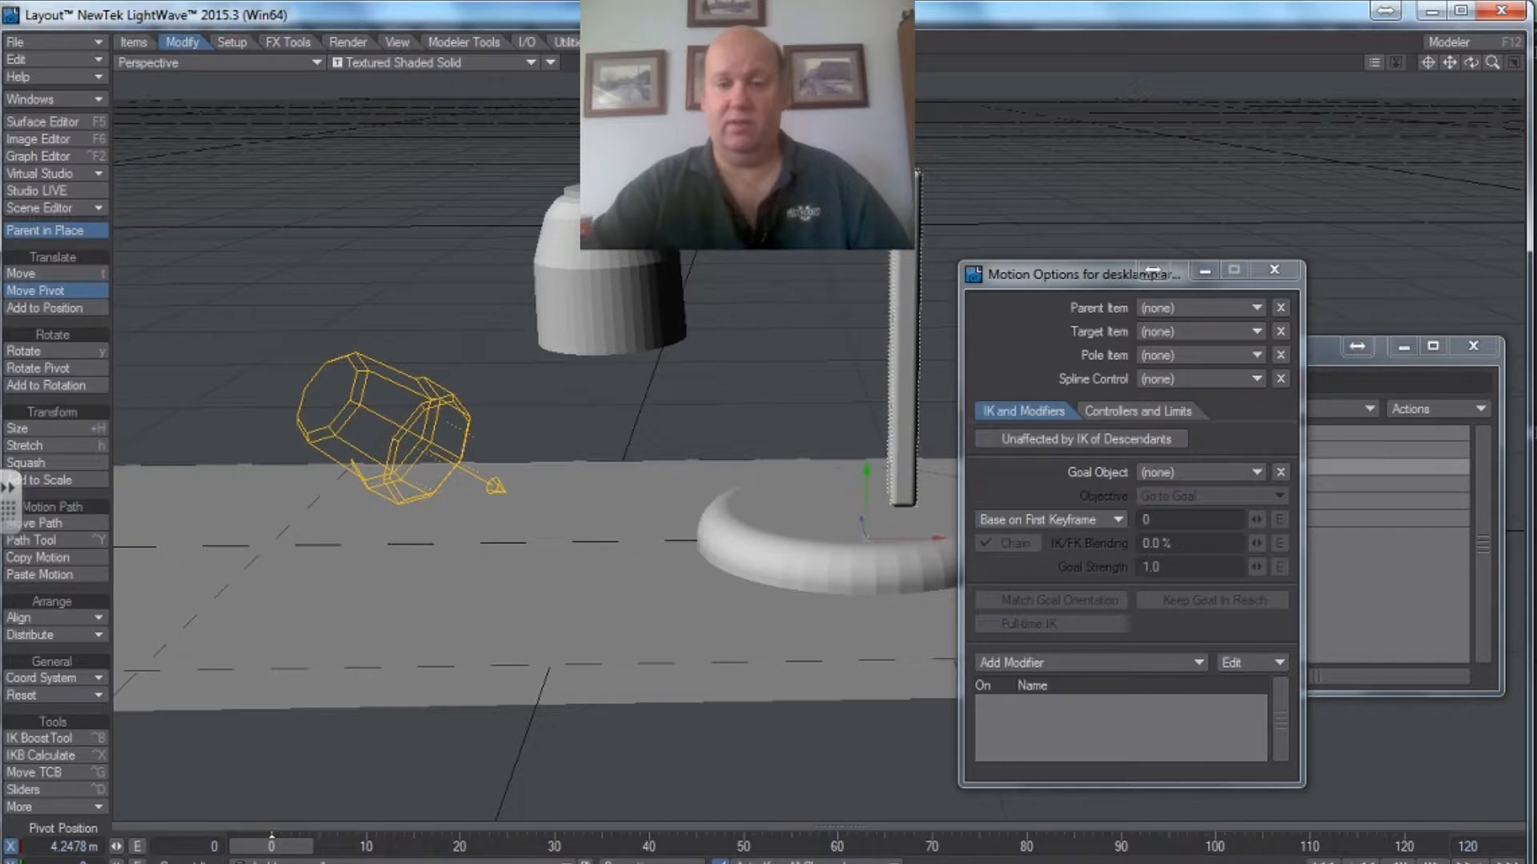
drag(848, 483, 849, 460)
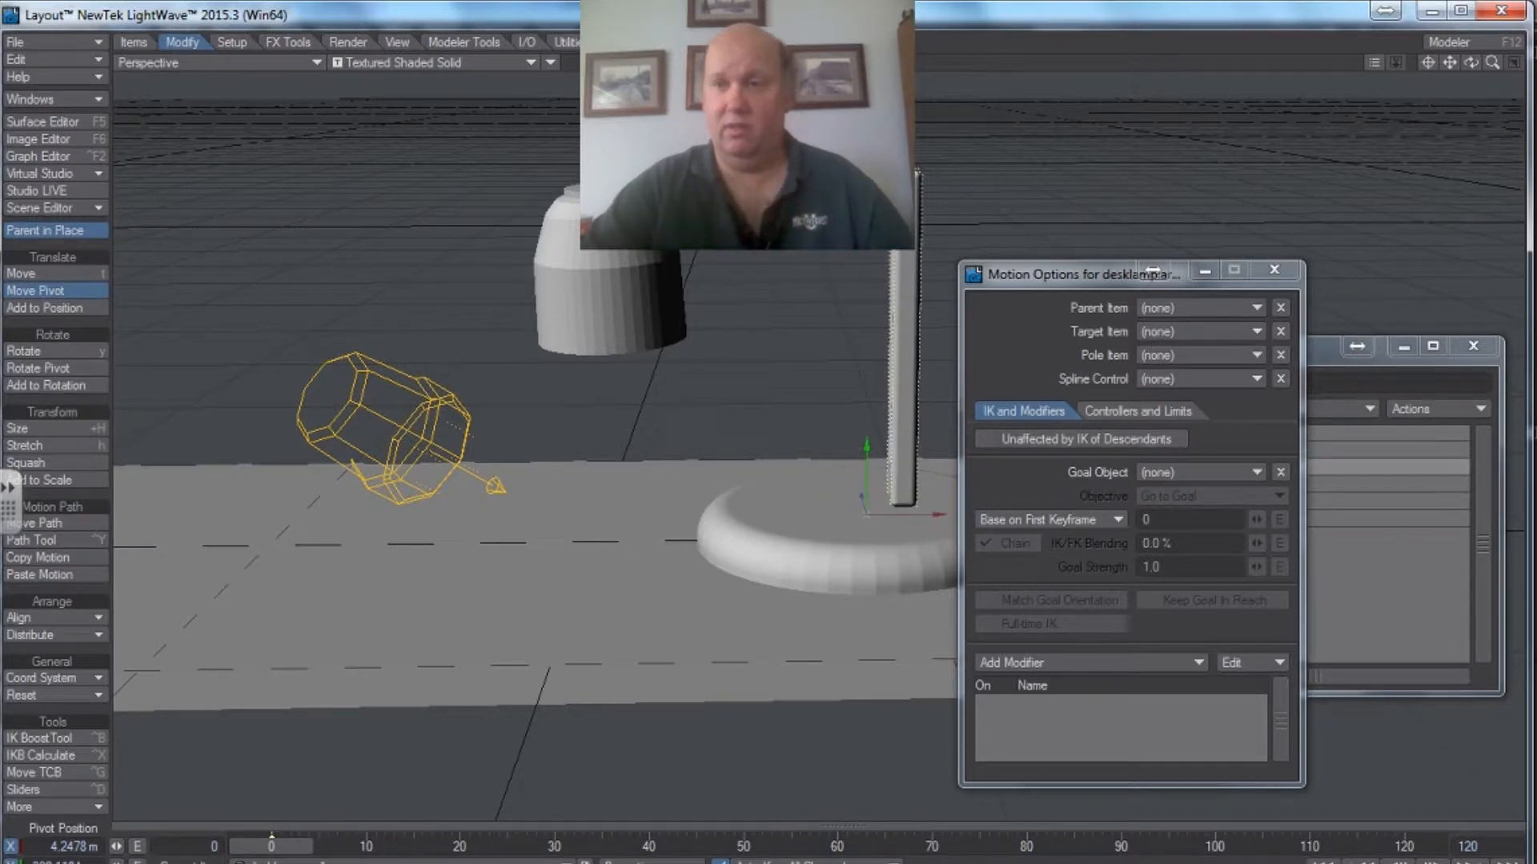
drag(1471, 63, 1508, 66)
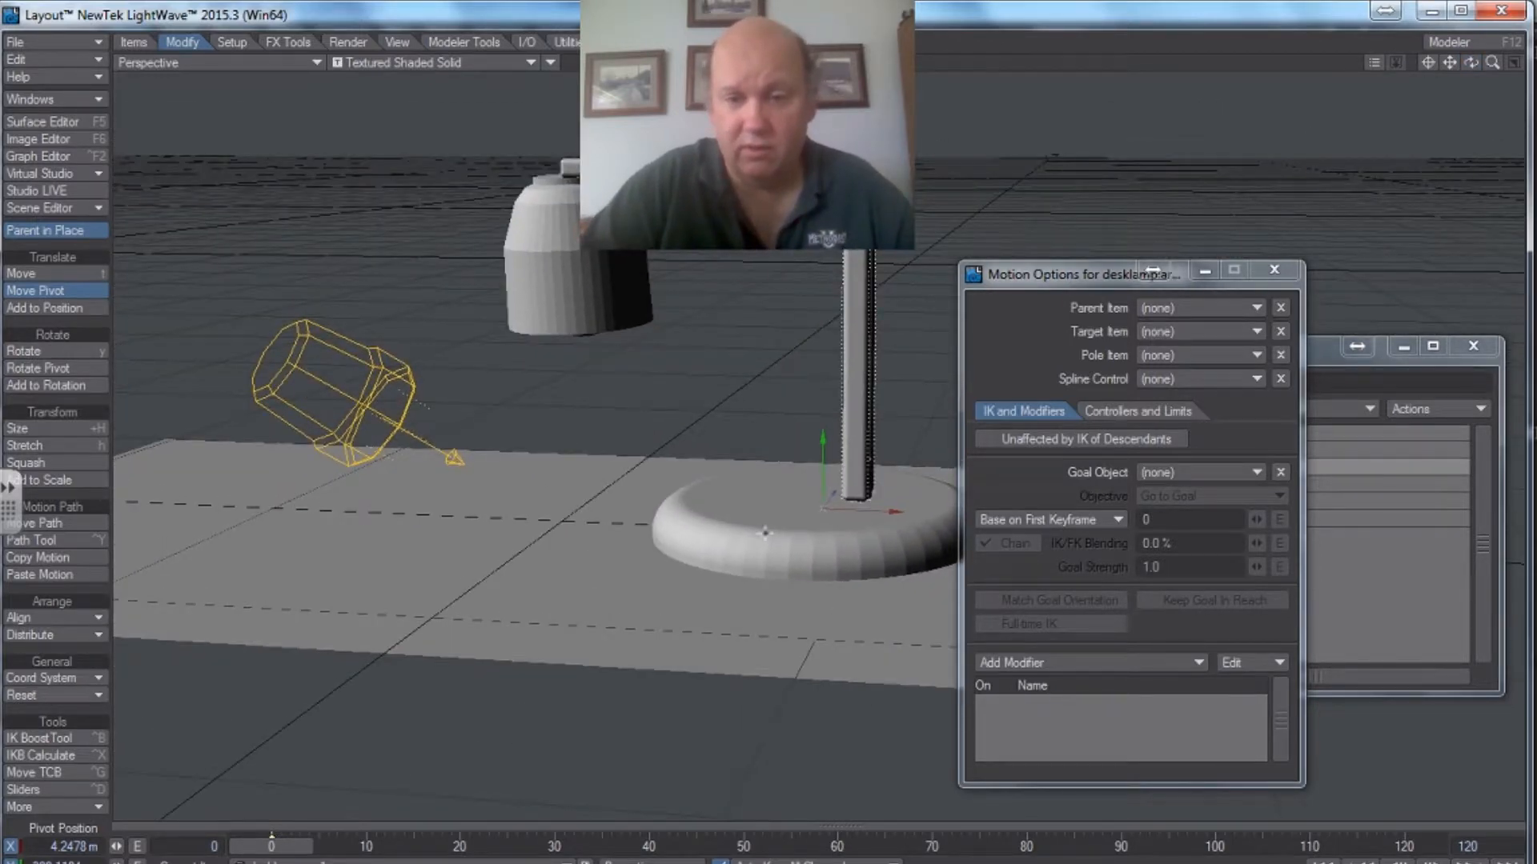
drag(893, 511, 900, 510)
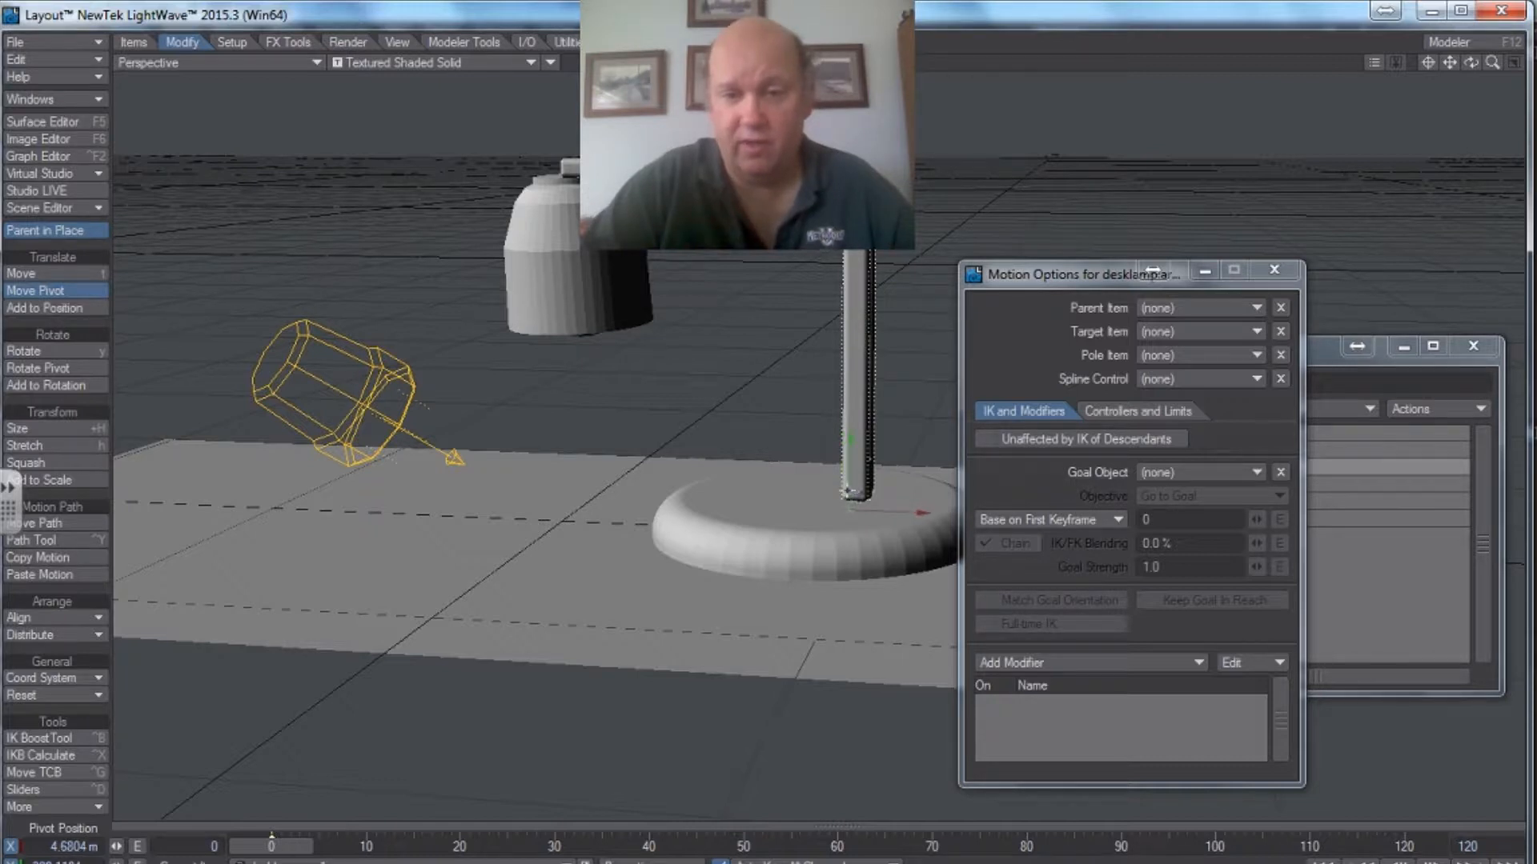
drag(869, 473, 882, 454)
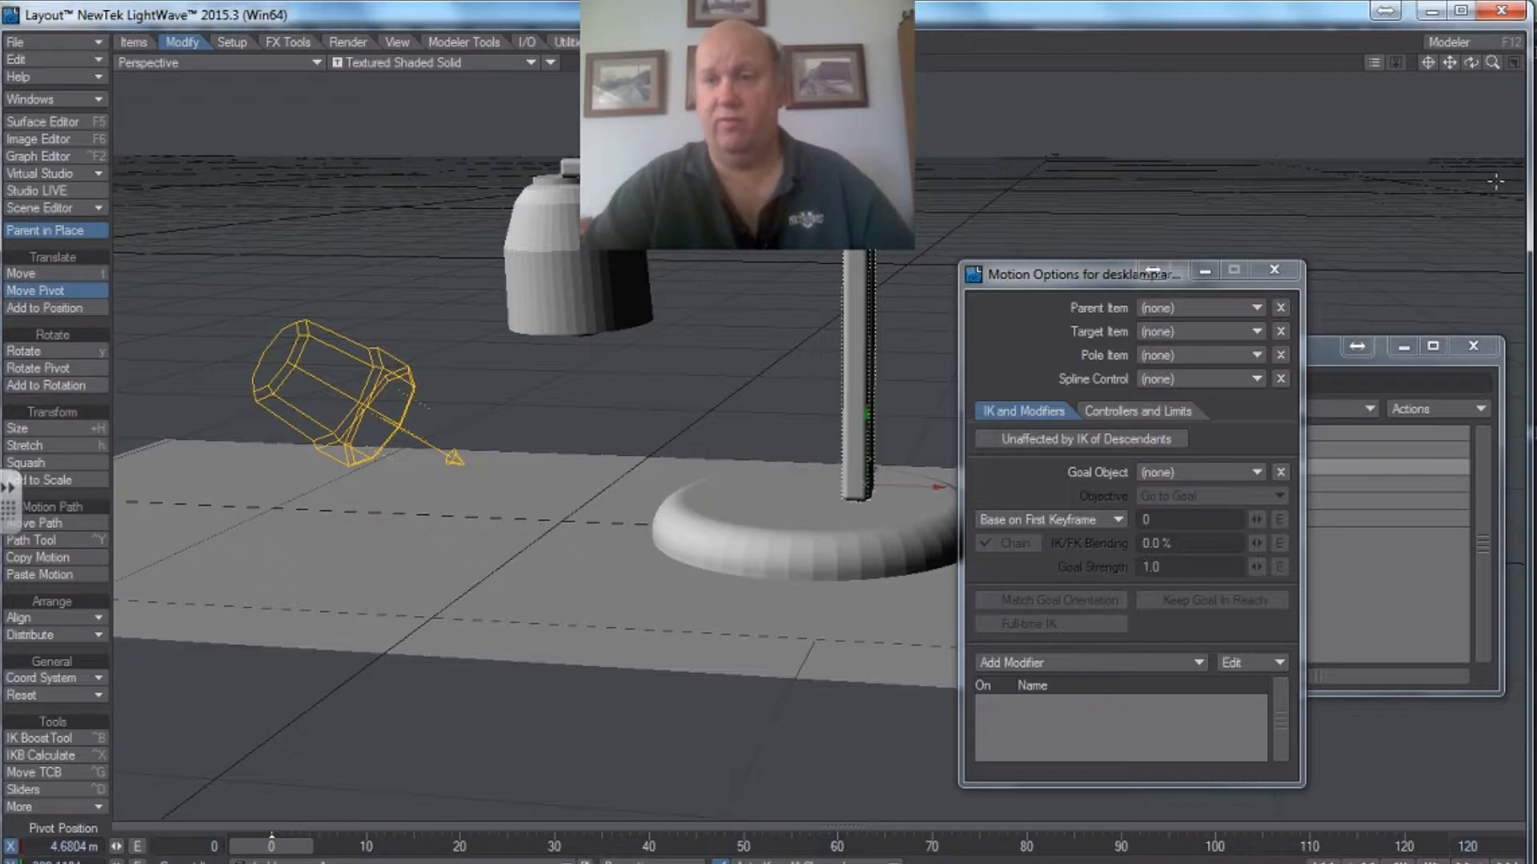
- Move the Motion Options clear of the lamp and shift the desklamp:arm1 pivot in depth and to about 5.57 m in X
mouse_move(1471, 62)
mouse_down()
mouse_move(1493, 64)
mouse_move(1479, 63)
mouse_up()
drag(1088, 276, 1333, 297)
drag(1472, 69, 1499, 69)
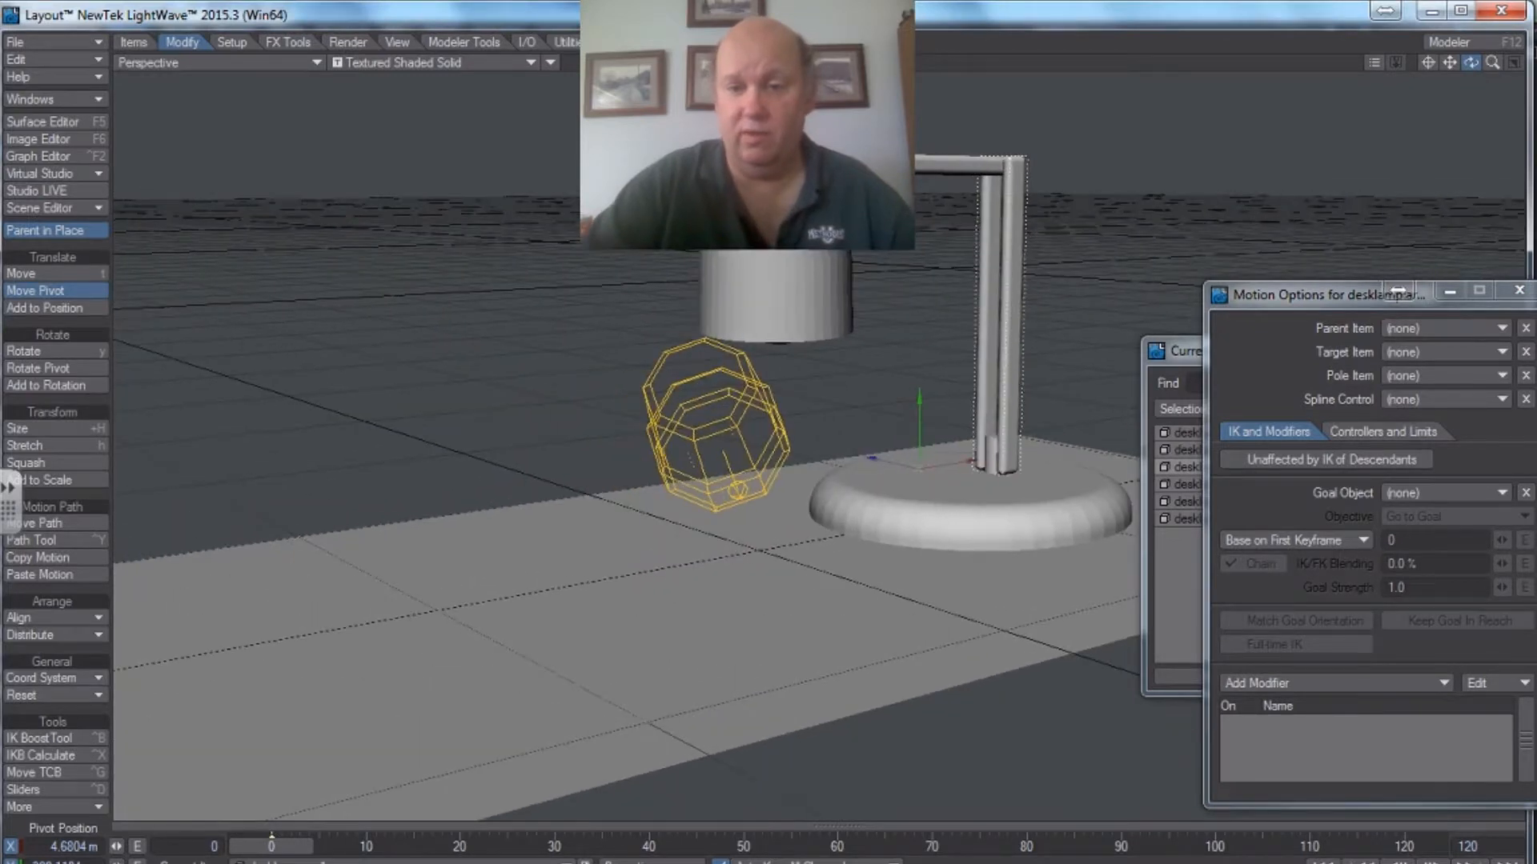
drag(901, 477, 924, 476)
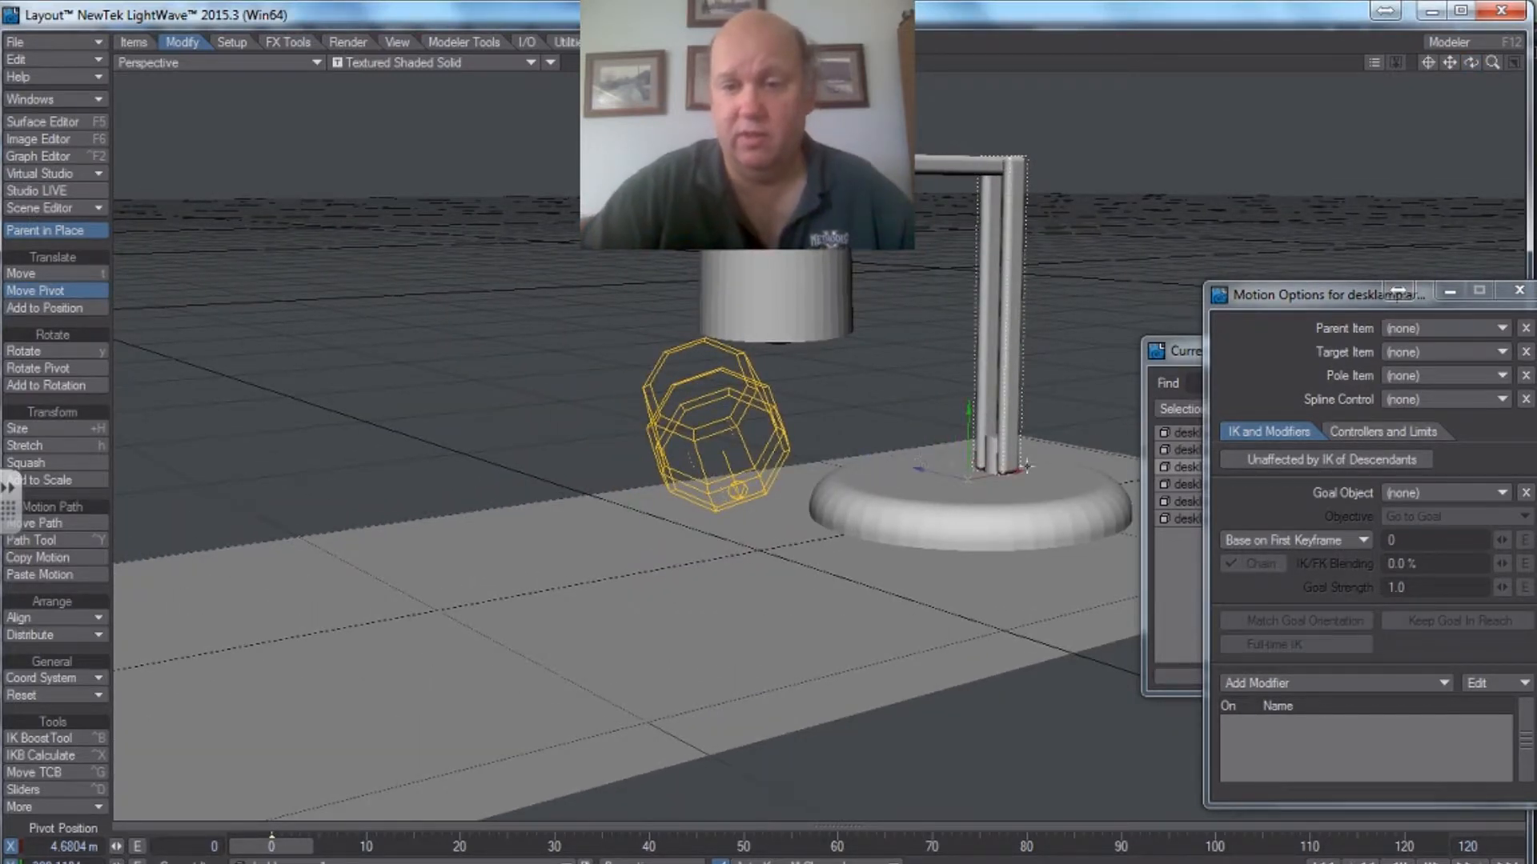
drag(968, 473, 997, 471)
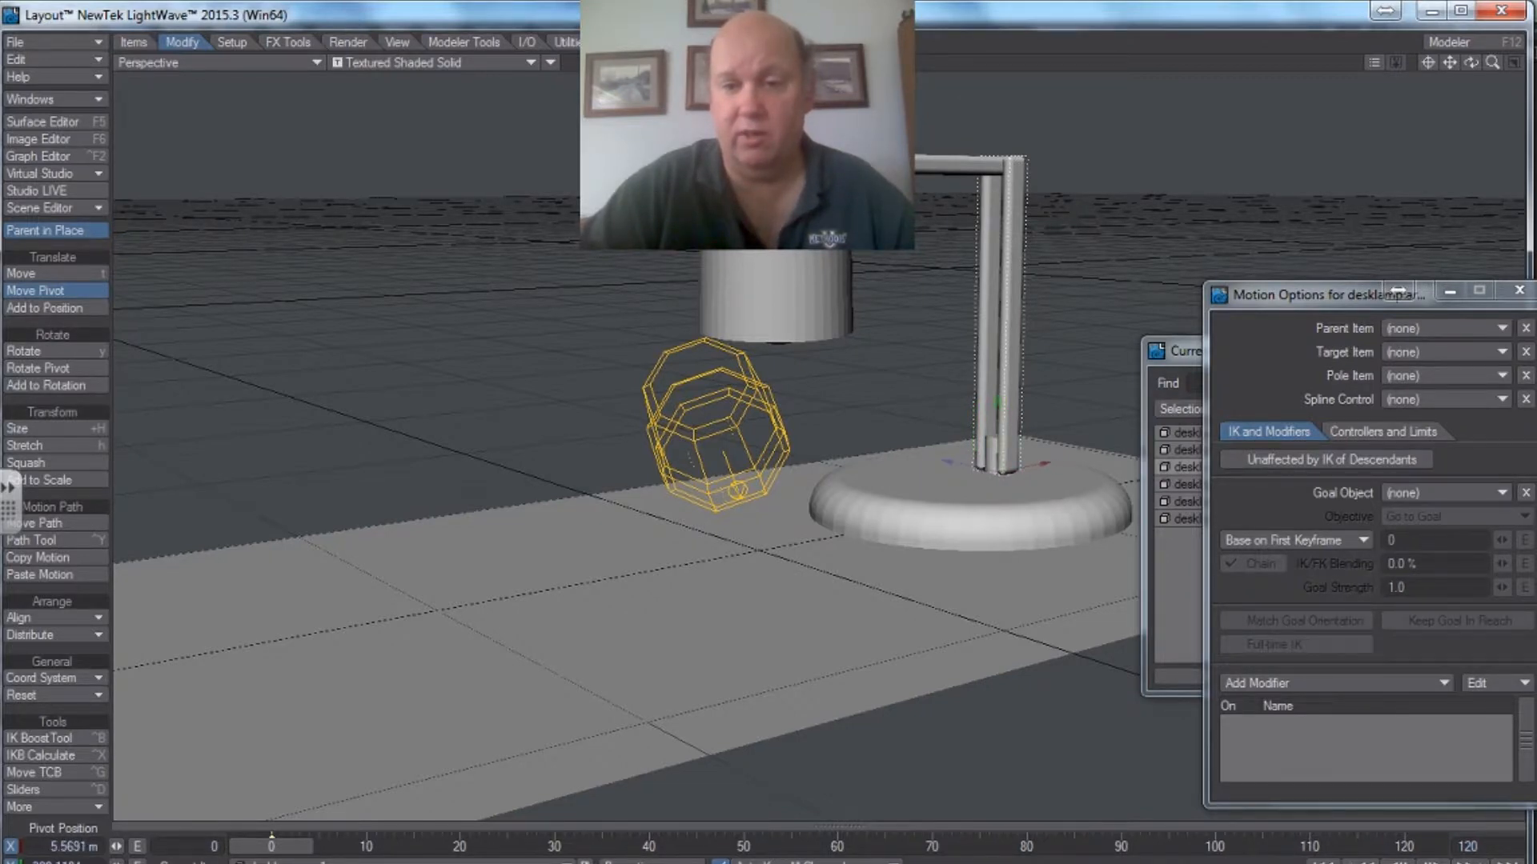
drag(1464, 61, 1335, 58)
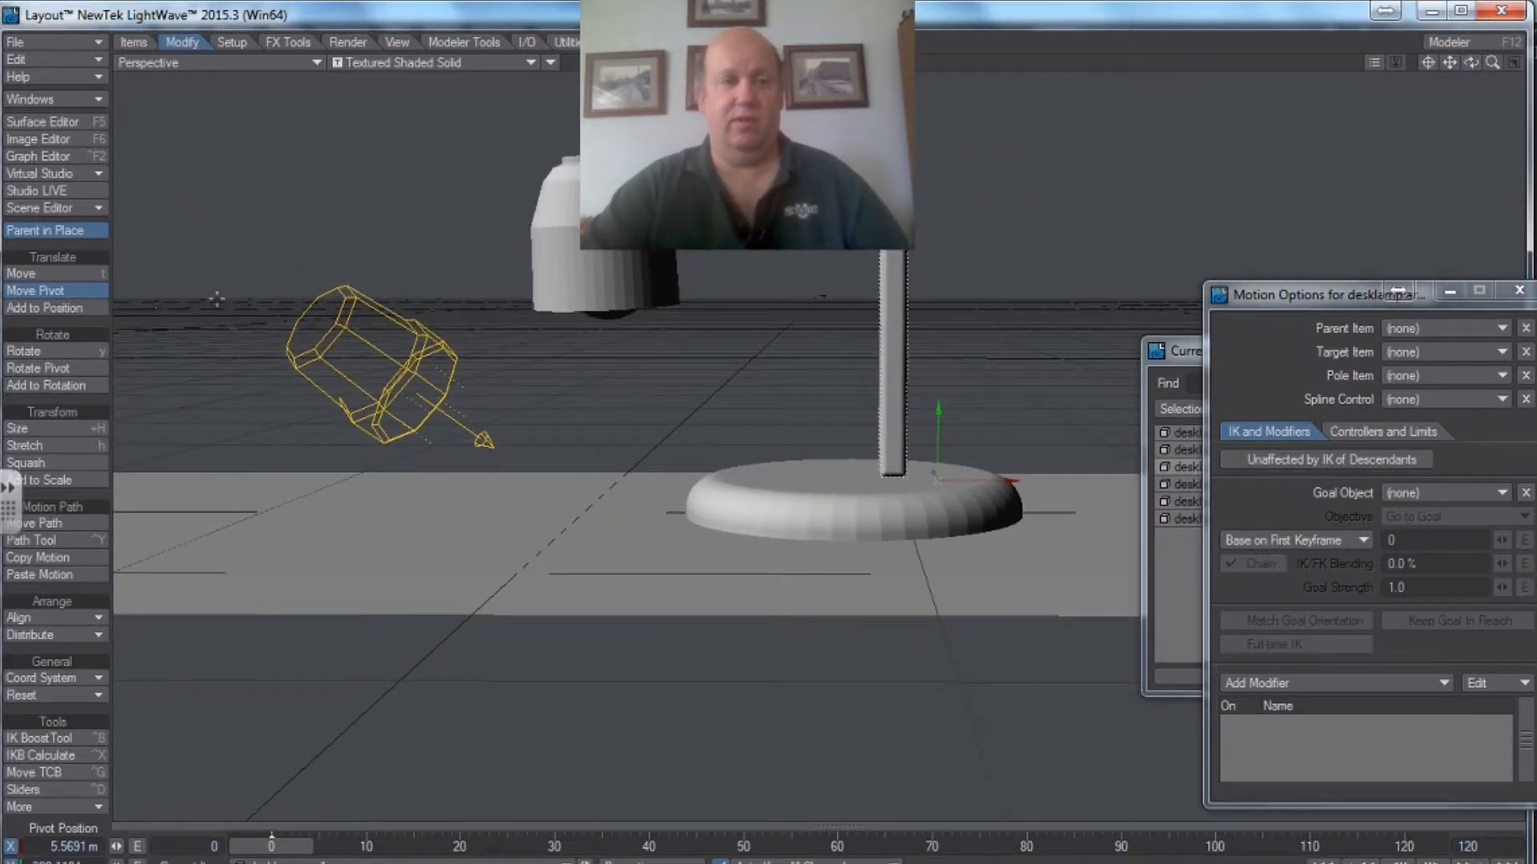
- Rotate desklamp:arm1 to test its pivot and undo the rotation
click(44, 354)
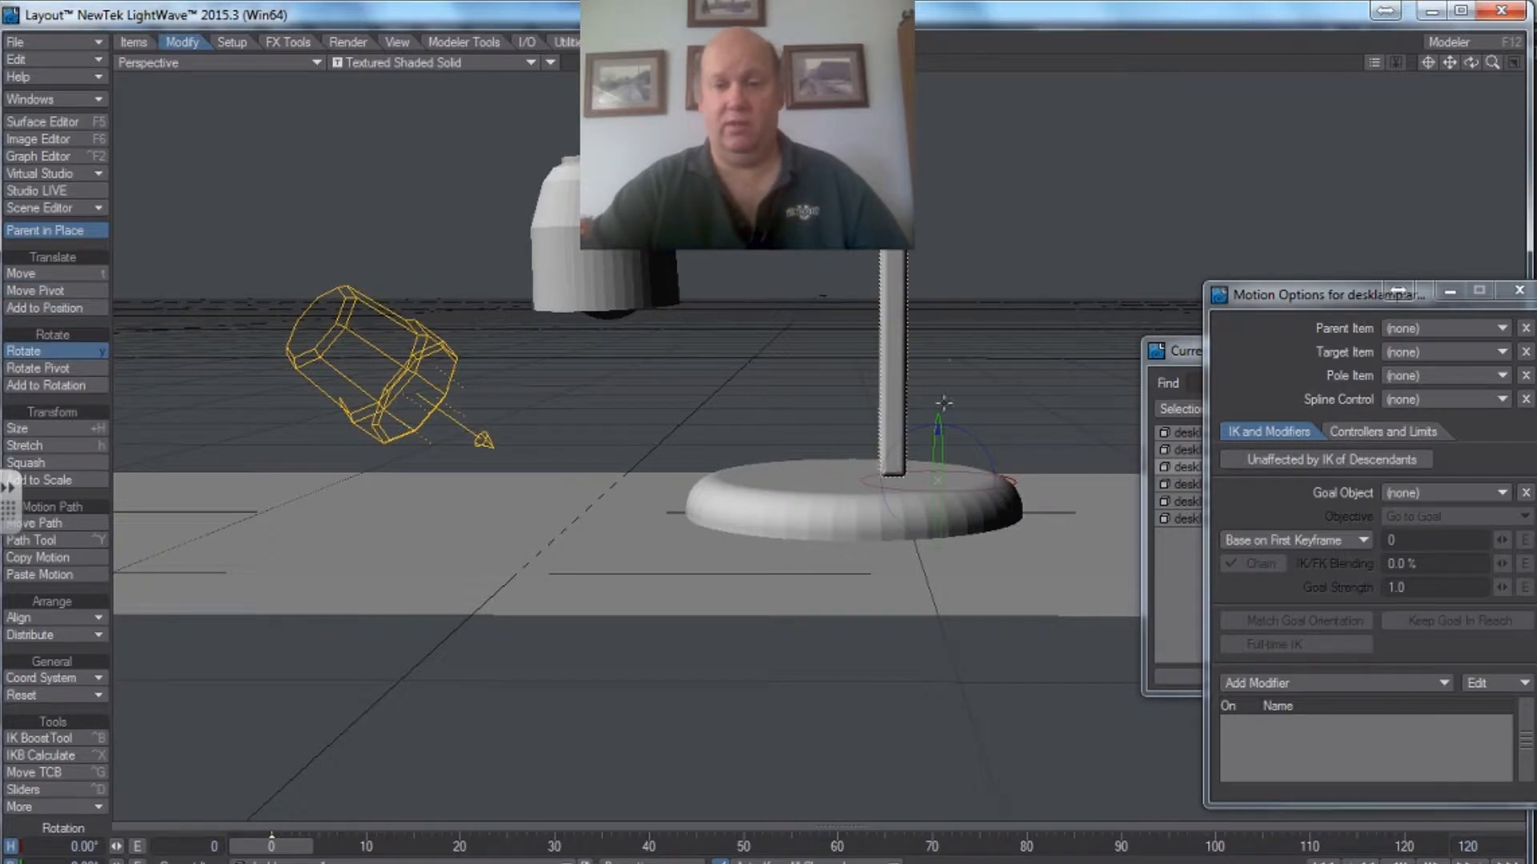
drag(938, 430, 980, 444)
key(ctrl+z)
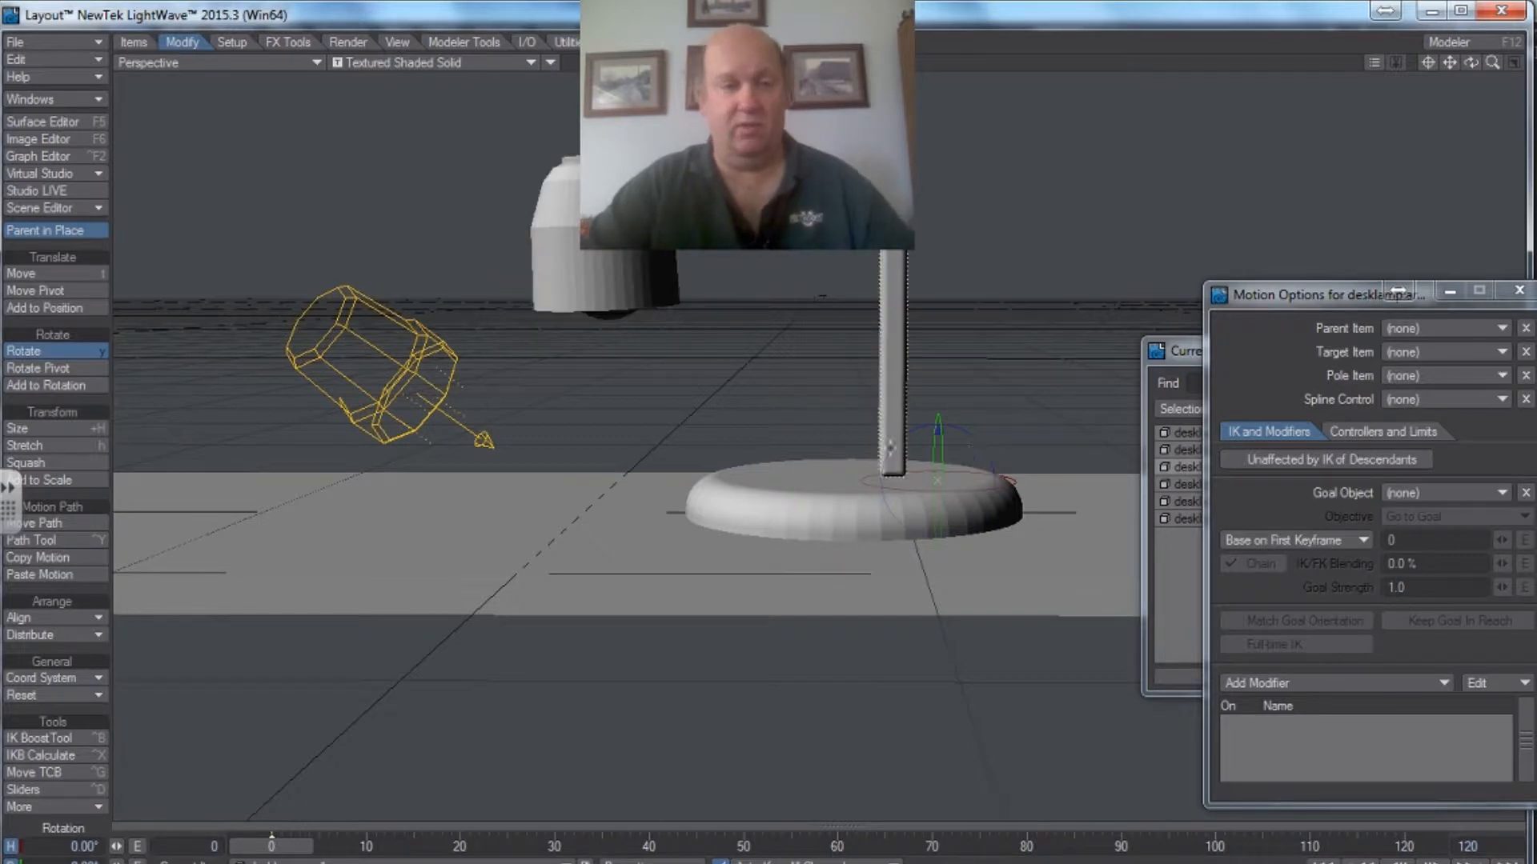
- Reposition the desklamp:arm1 pivot at about 4.83 m in X, centring it in depth between the vertical bars and raising it slightly
click(62, 293)
drag(1025, 480, 993, 480)
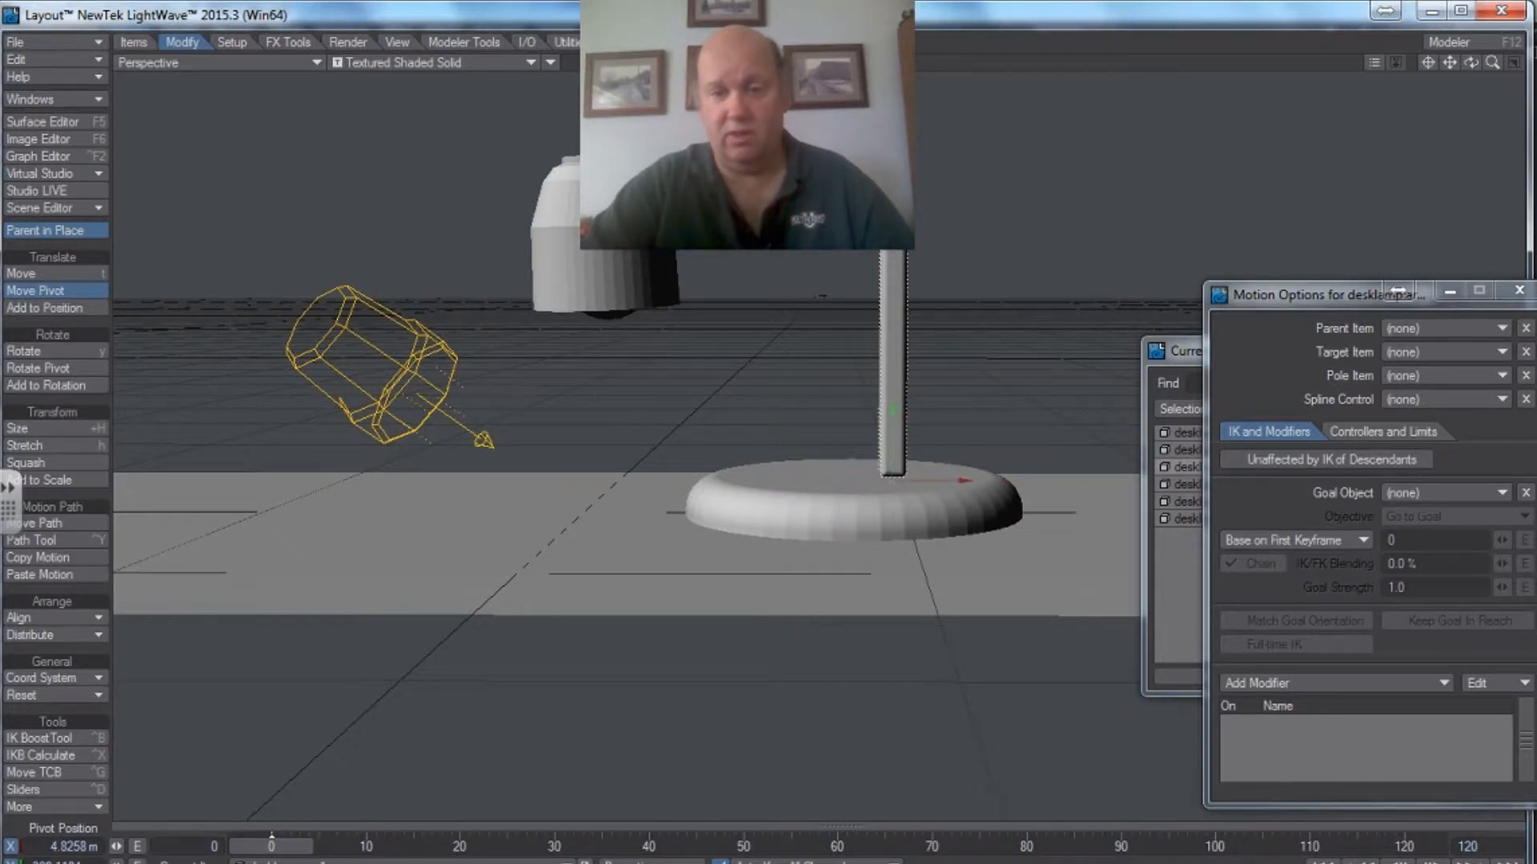
drag(892, 410, 893, 392)
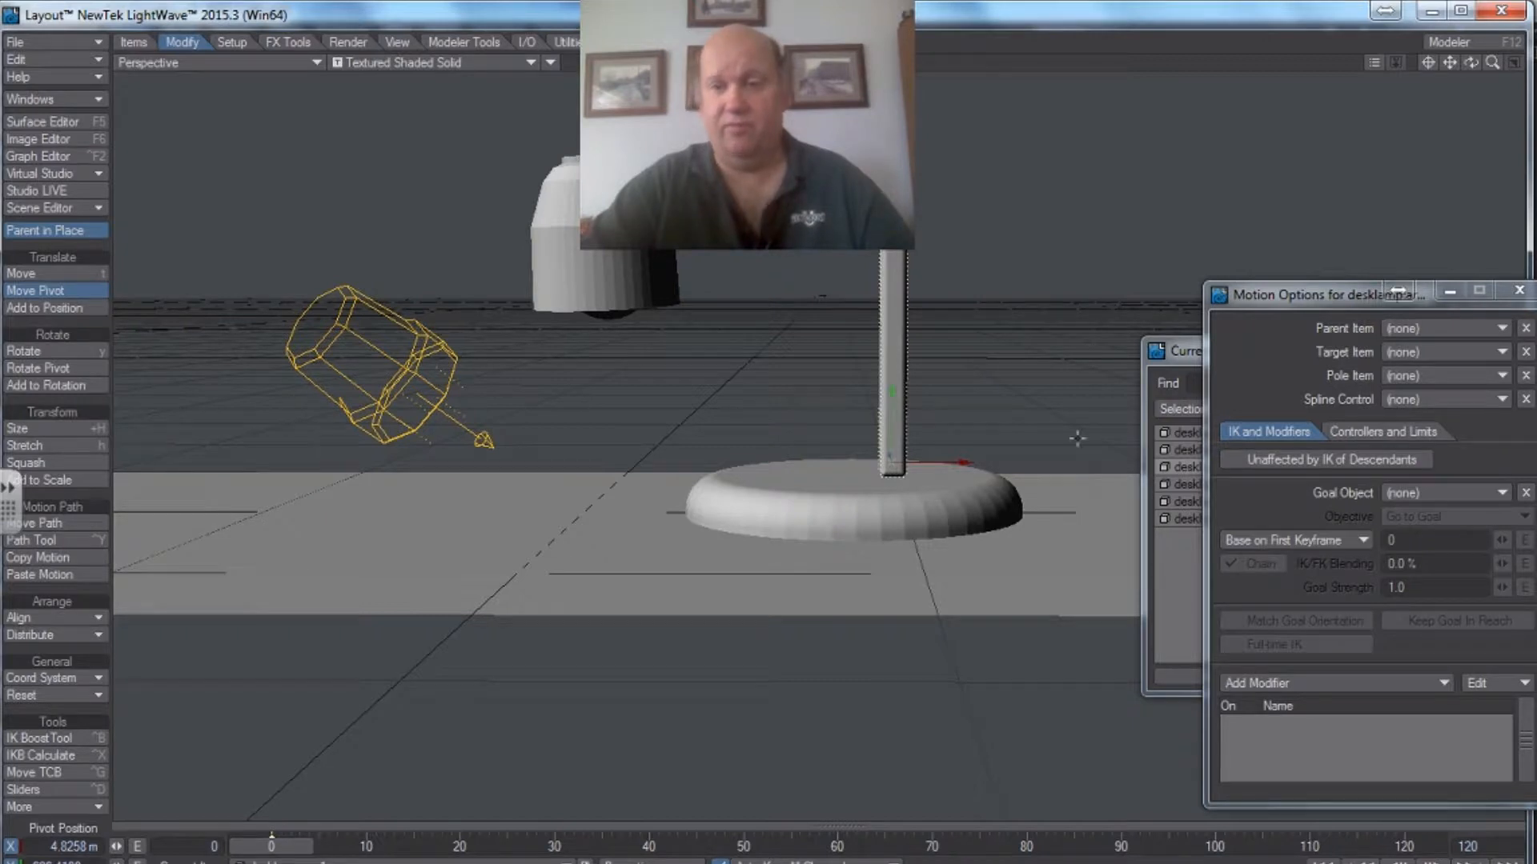
drag(1459, 63, 1207, 379)
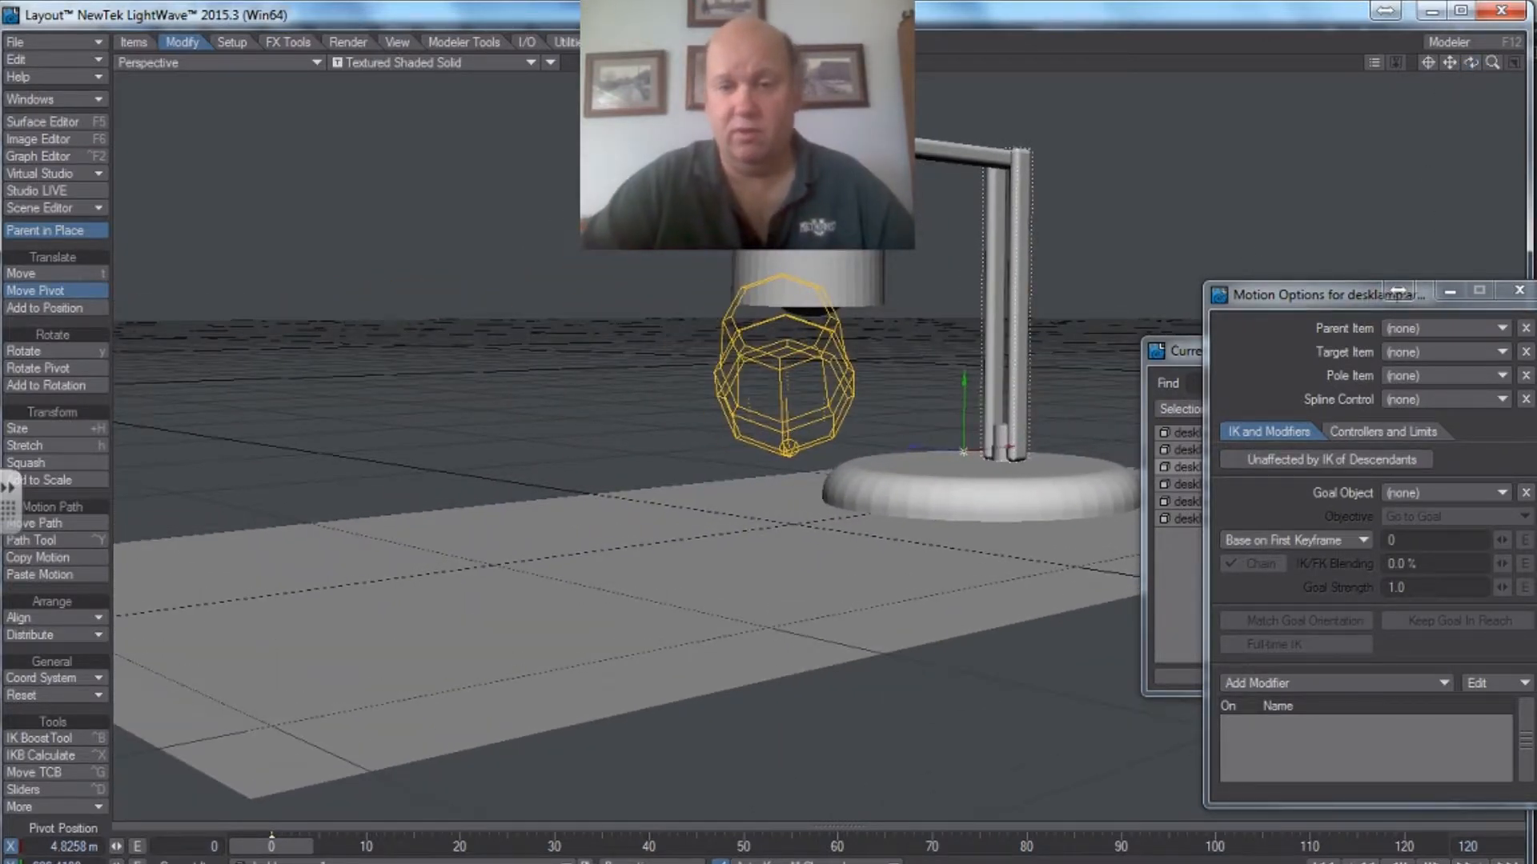
drag(964, 453, 978, 454)
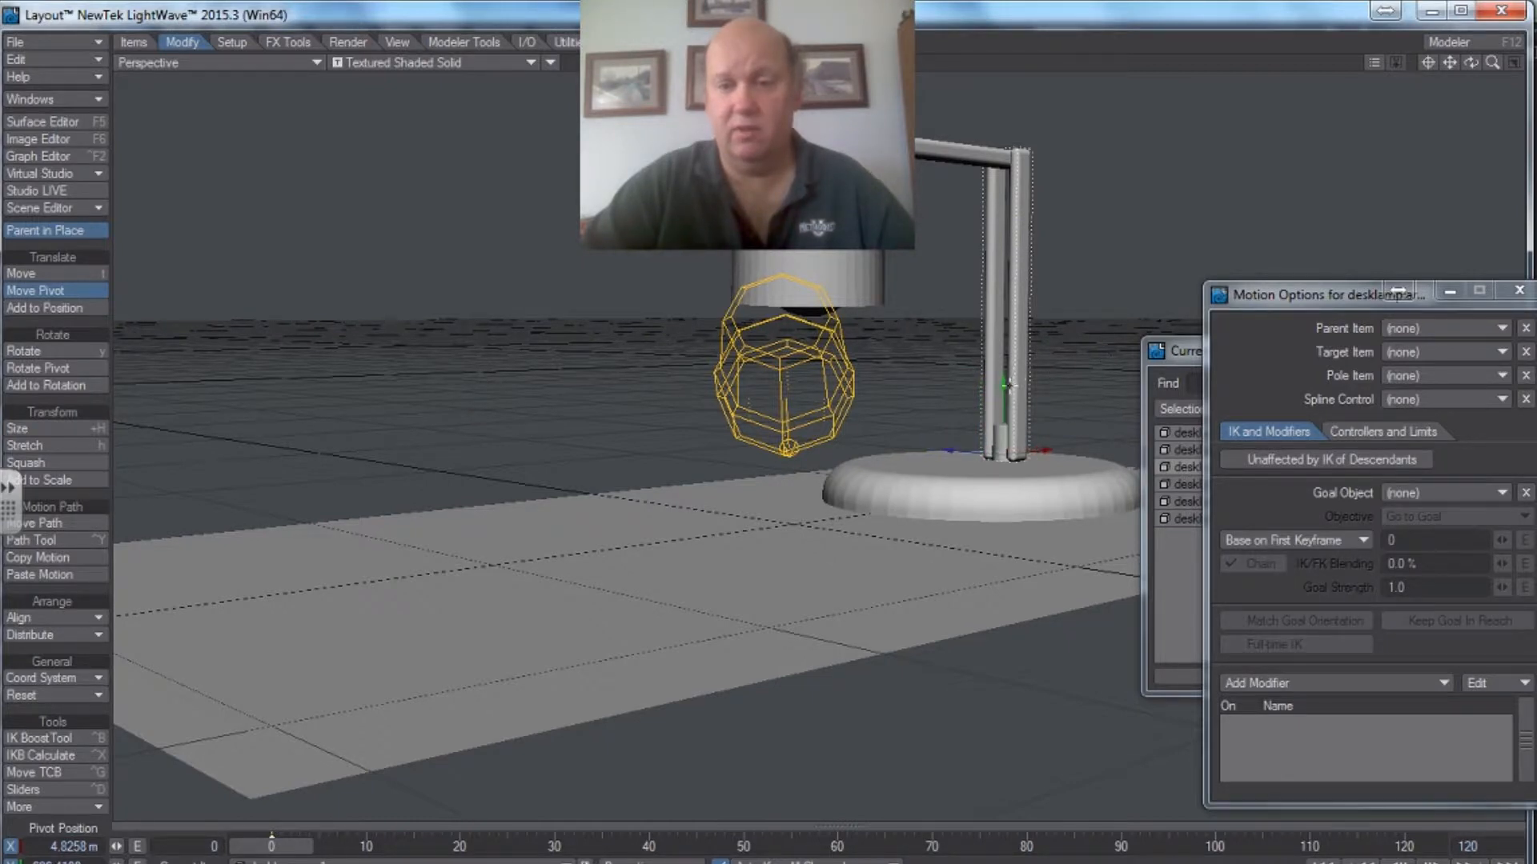
drag(1004, 385, 1004, 376)
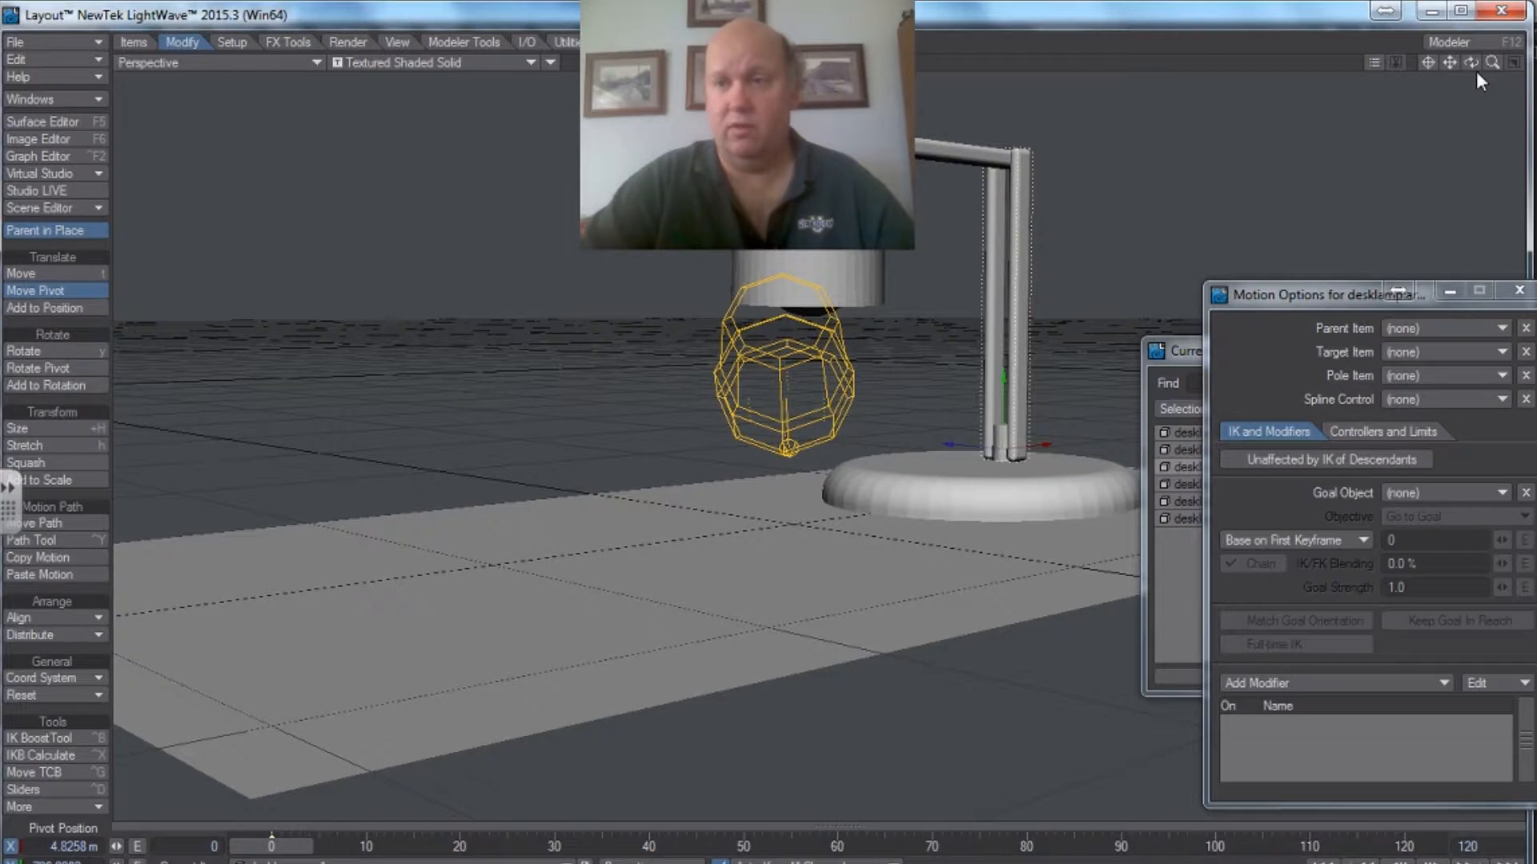
- Rotate the vertical arm from a side view to check how it swings at the base, and undo the rotation
drag(1486, 82, 790, 296)
click(58, 350)
mouse_move(955, 443)
mouse_down()
mouse_move(860, 445)
mouse_move(984, 445)
mouse_move(885, 445)
mouse_move(948, 443)
mouse_up()
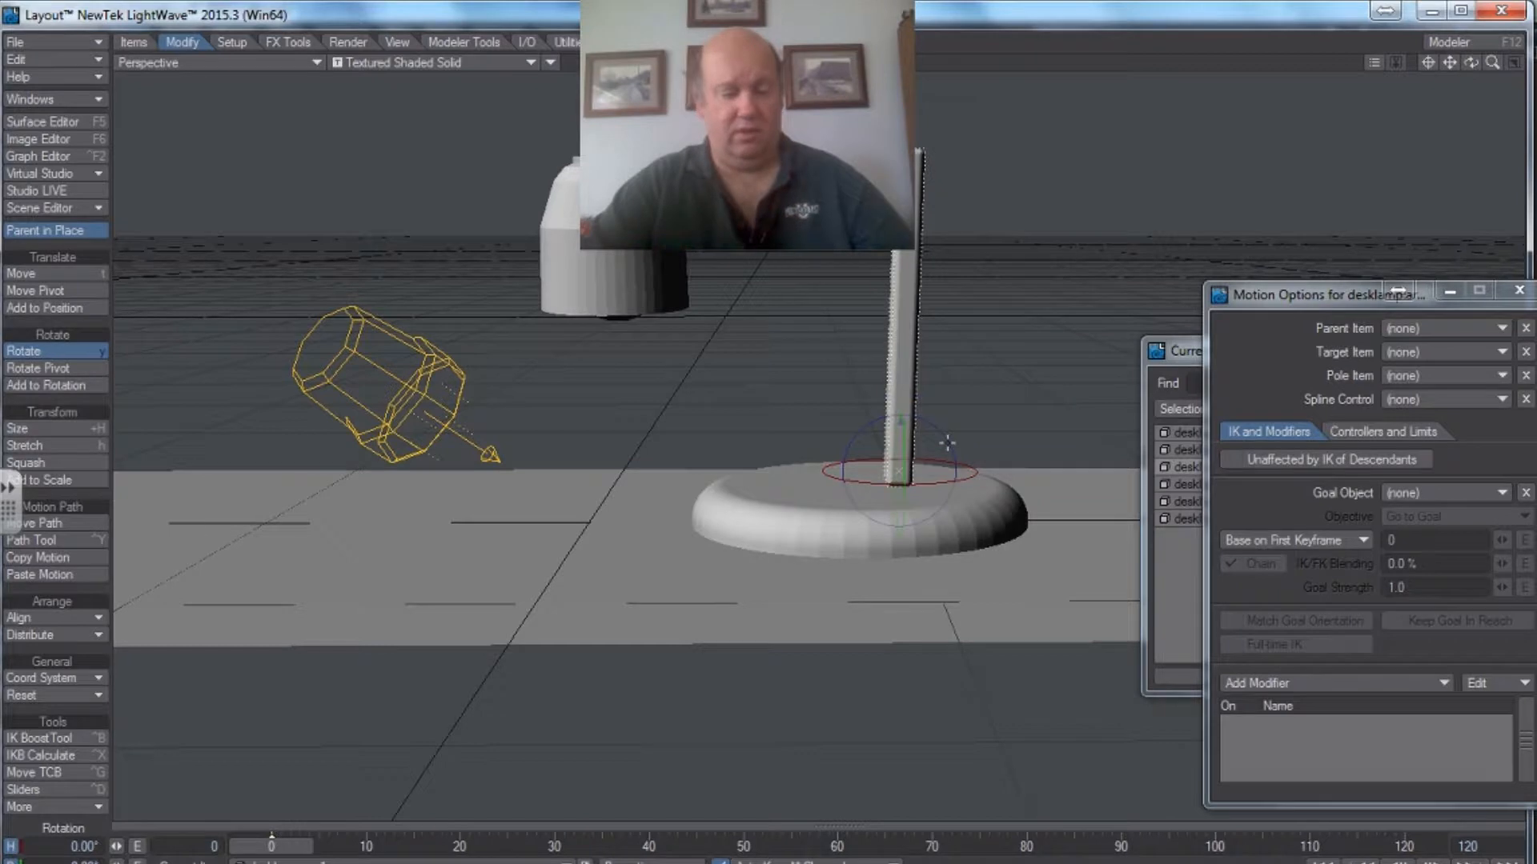
key(ctrl+z)
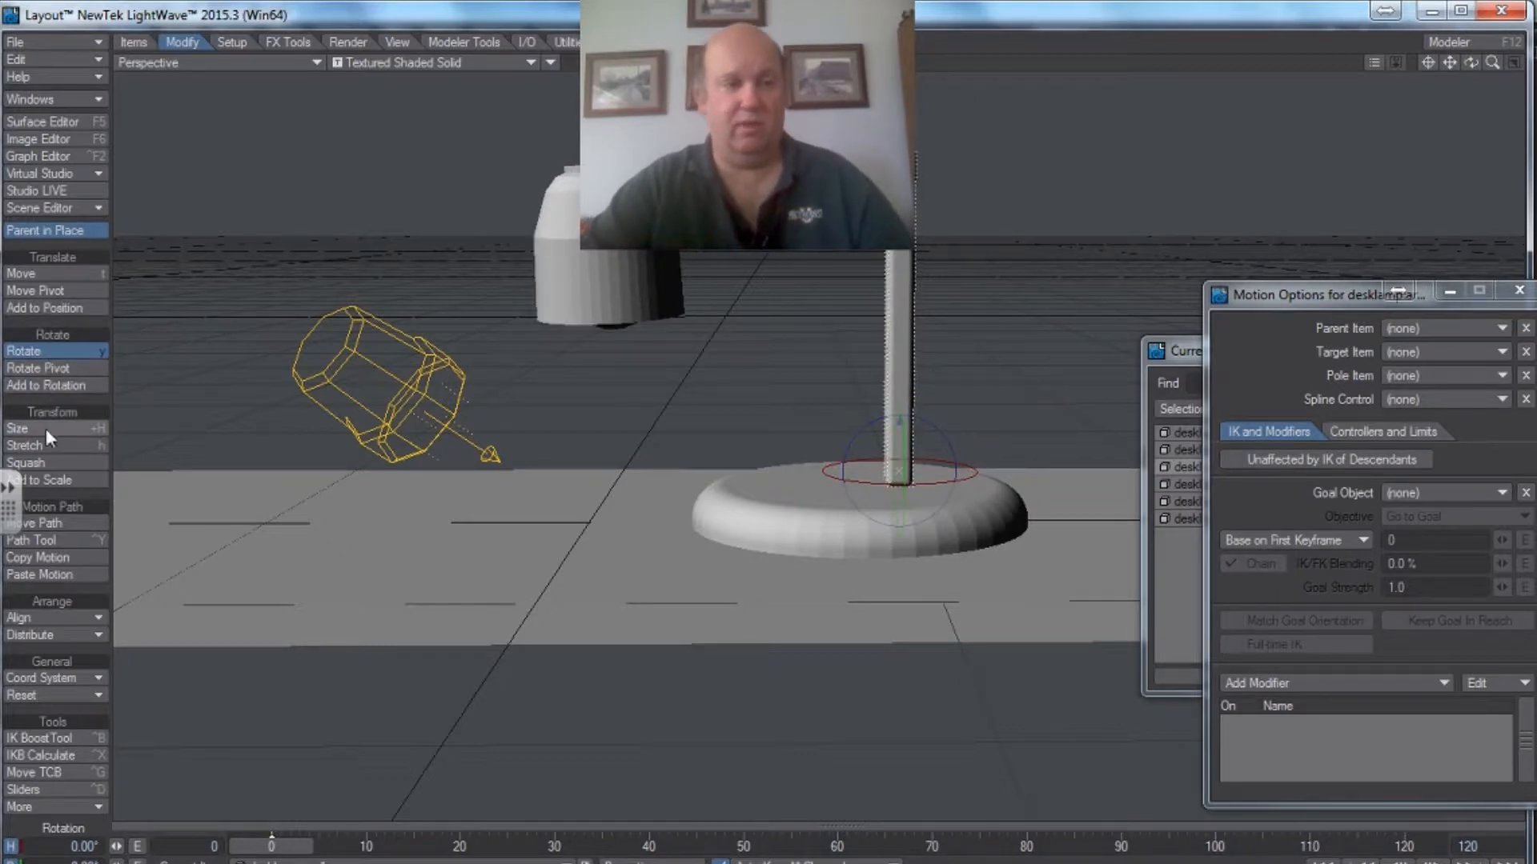
- Raise the desklamp:arm1 pivot slightly above the base and test the arm's rotation around it
click(64, 290)
drag(901, 417, 901, 397)
click(52, 349)
mouse_move(899, 432)
mouse_down()
mouse_move(900, 497)
mouse_move(900, 452)
mouse_up()
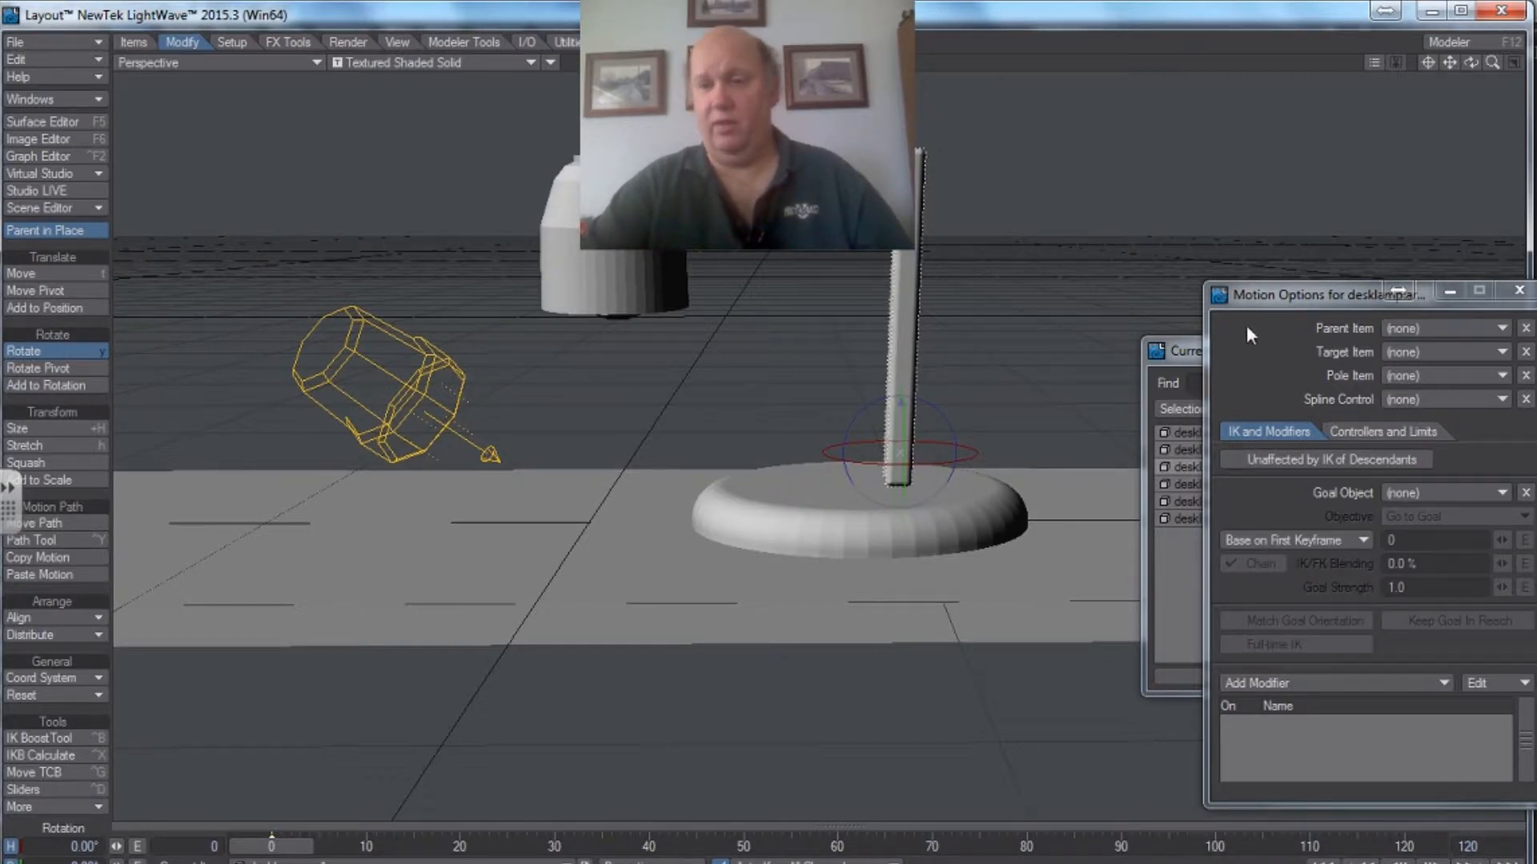
- Set desklamp:base as the parent item of desklamp:arm1 in the Motion Options
drag(1273, 296, 1102, 259)
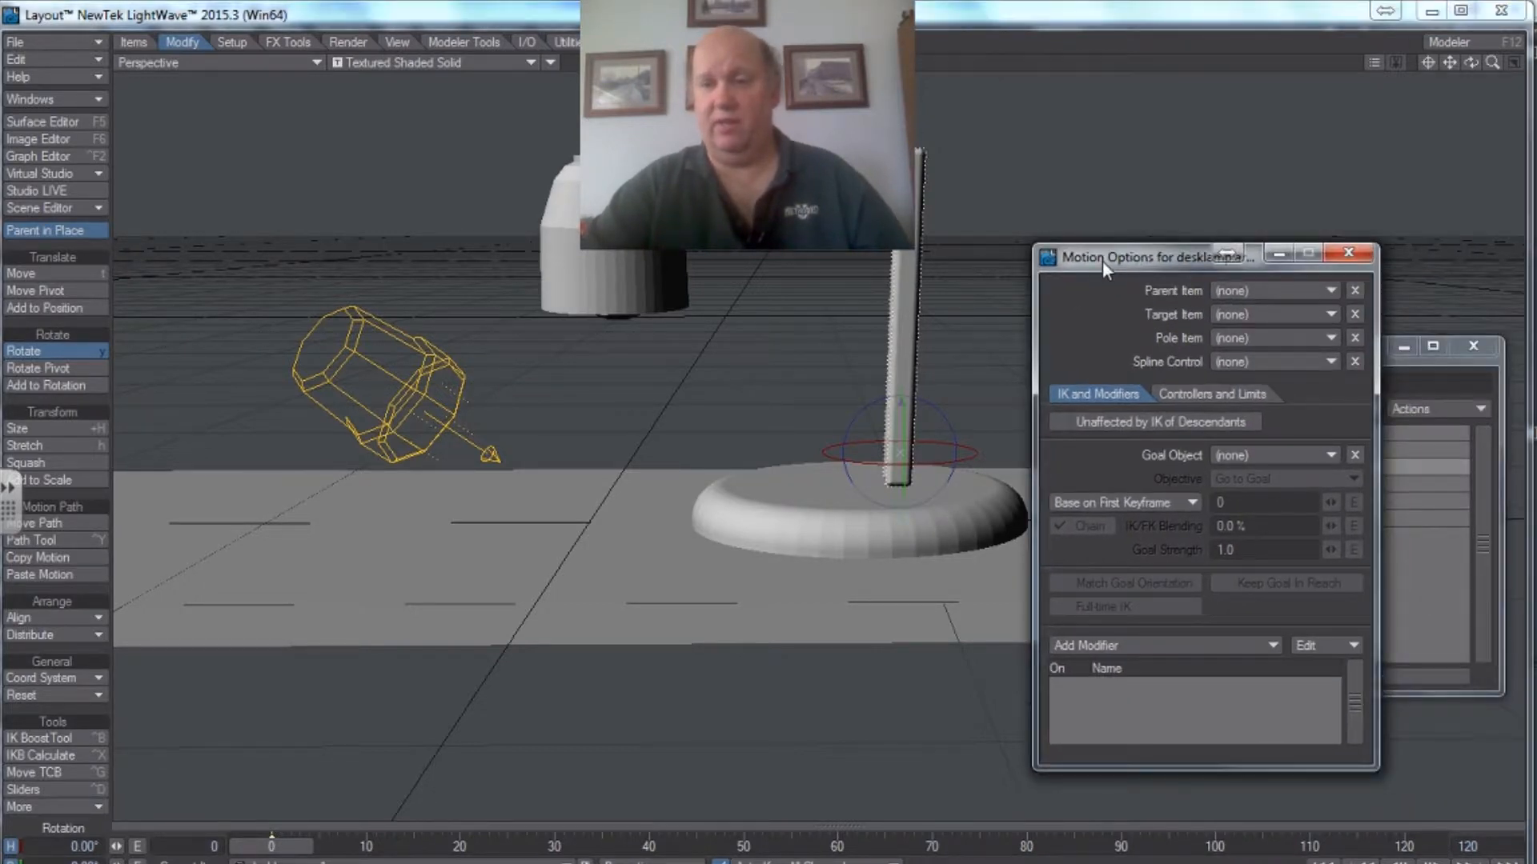
click(1320, 293)
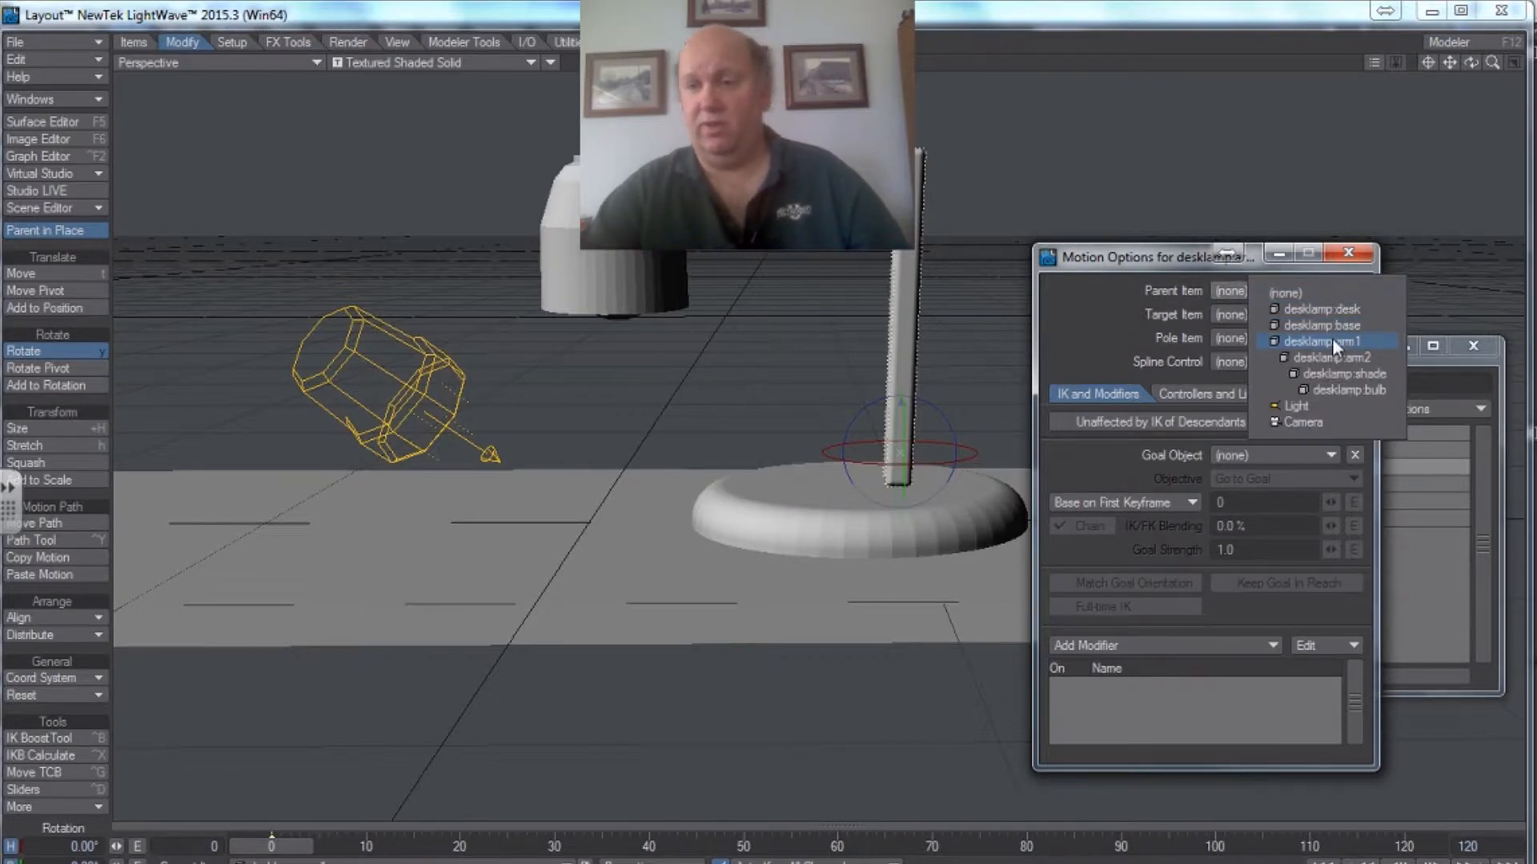
click(1328, 328)
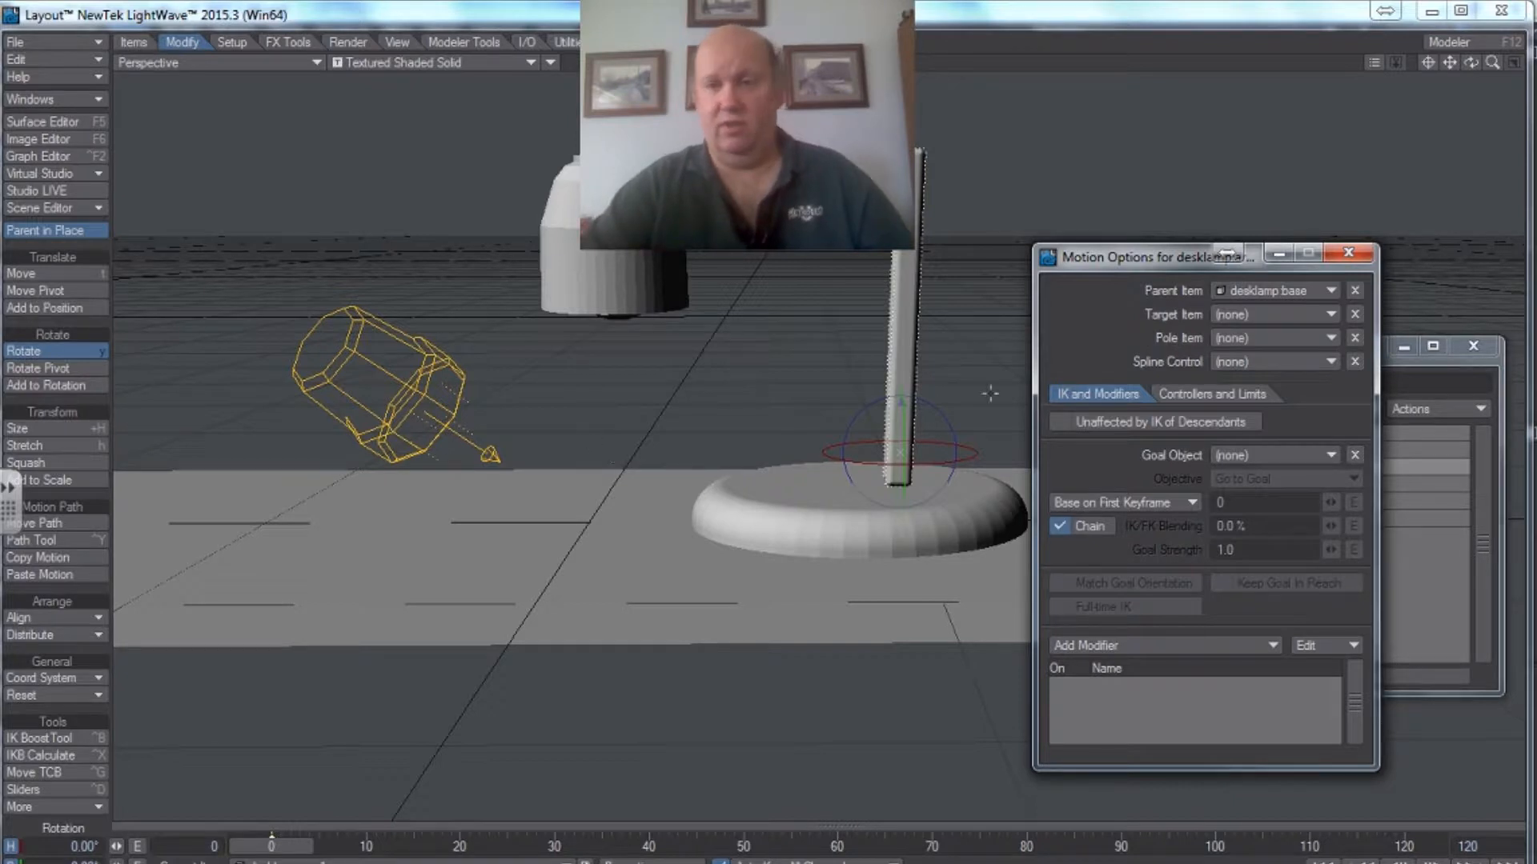
- Move the Motion Options clear of the base and shift the desklamp:base pivot under the vertical arm, at about 4.94 m in X
drag(1116, 250, 1132, 374)
click(876, 523)
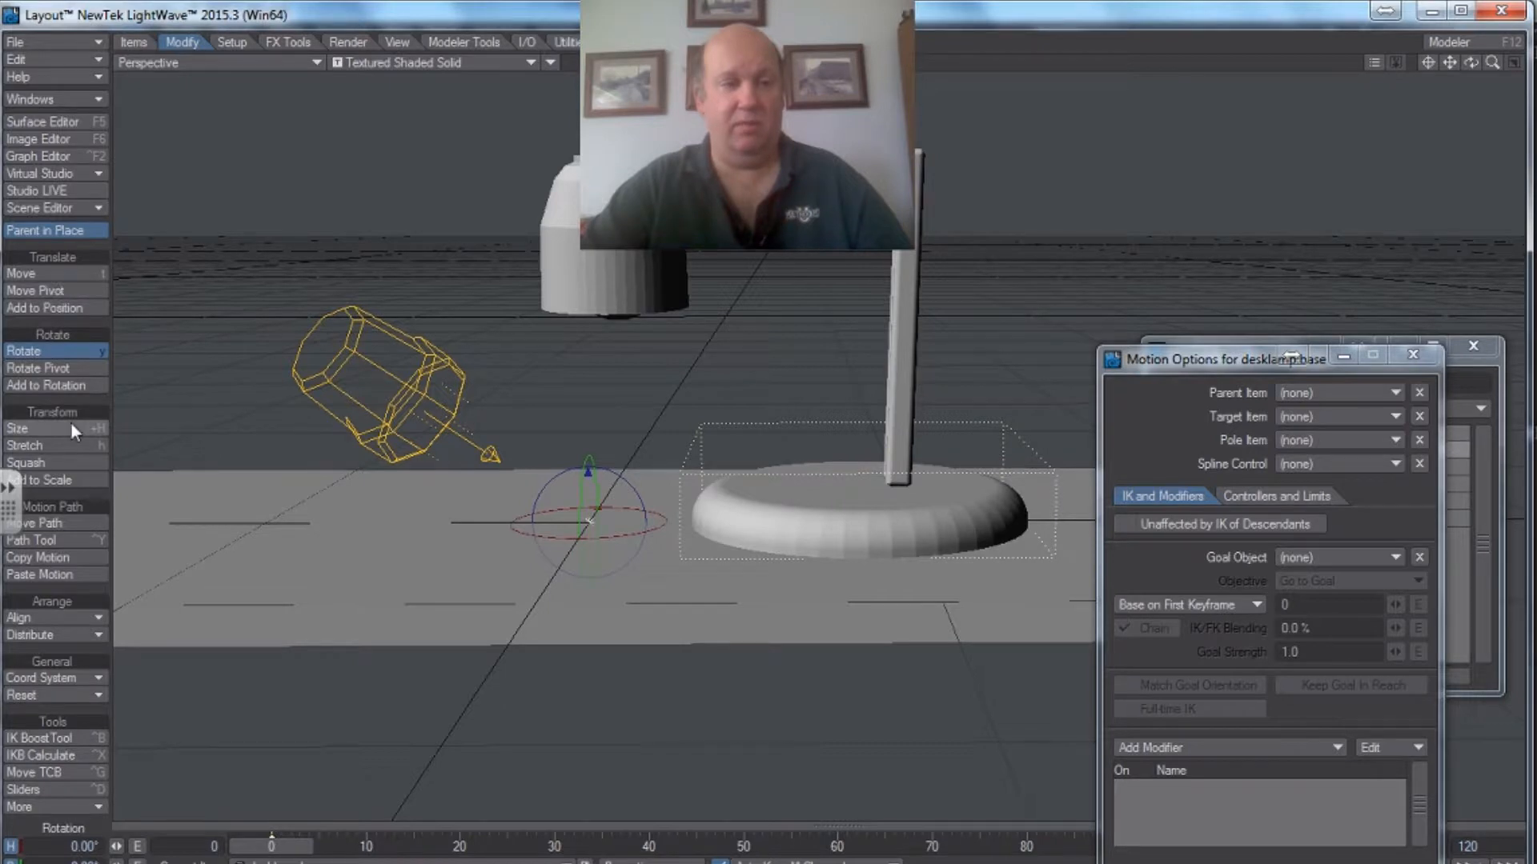
click(70, 293)
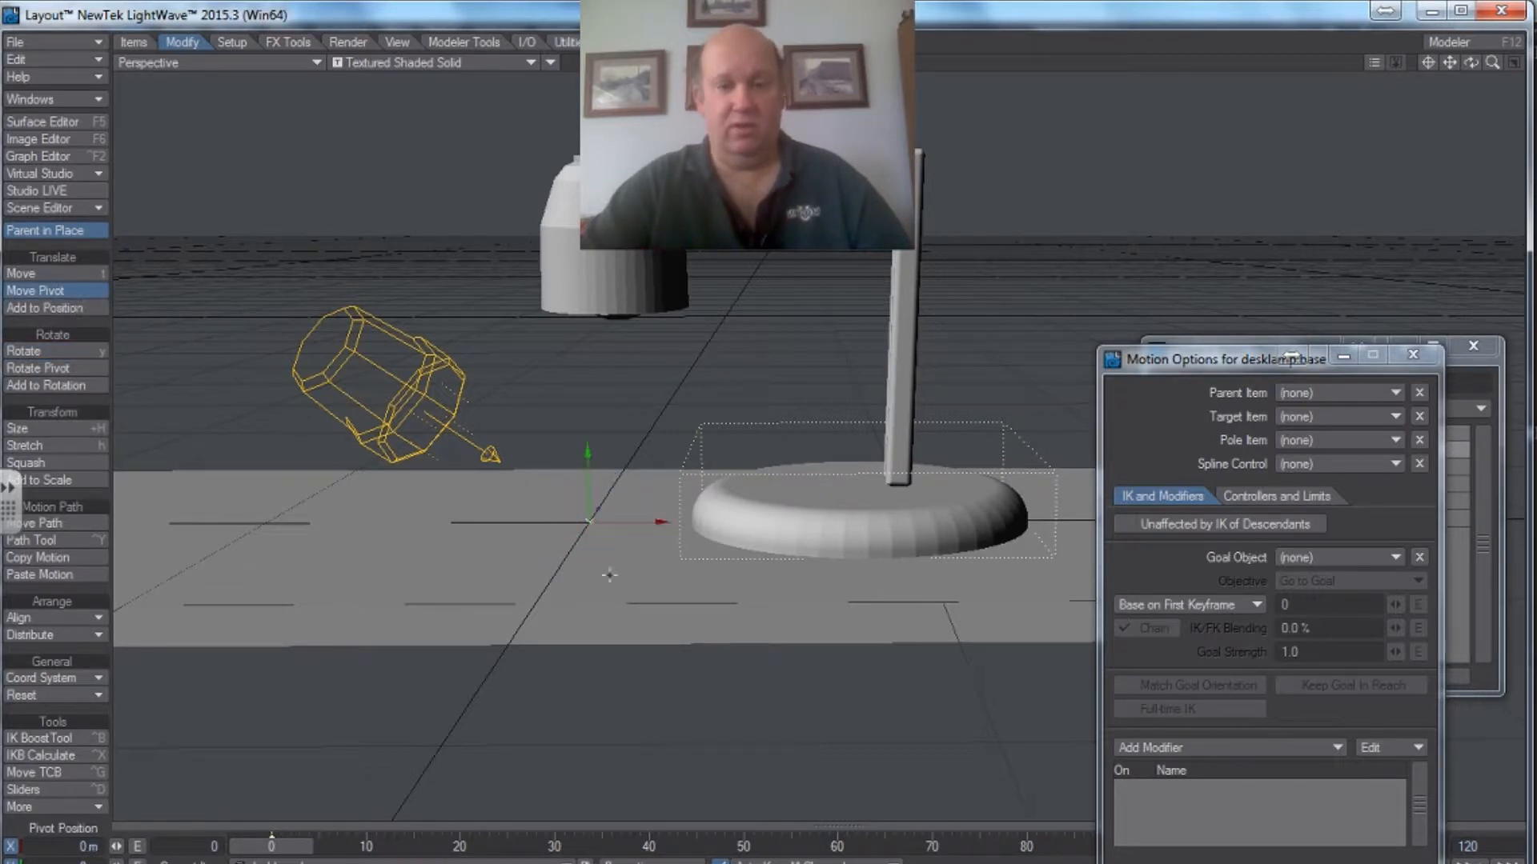
drag(658, 522, 1000, 522)
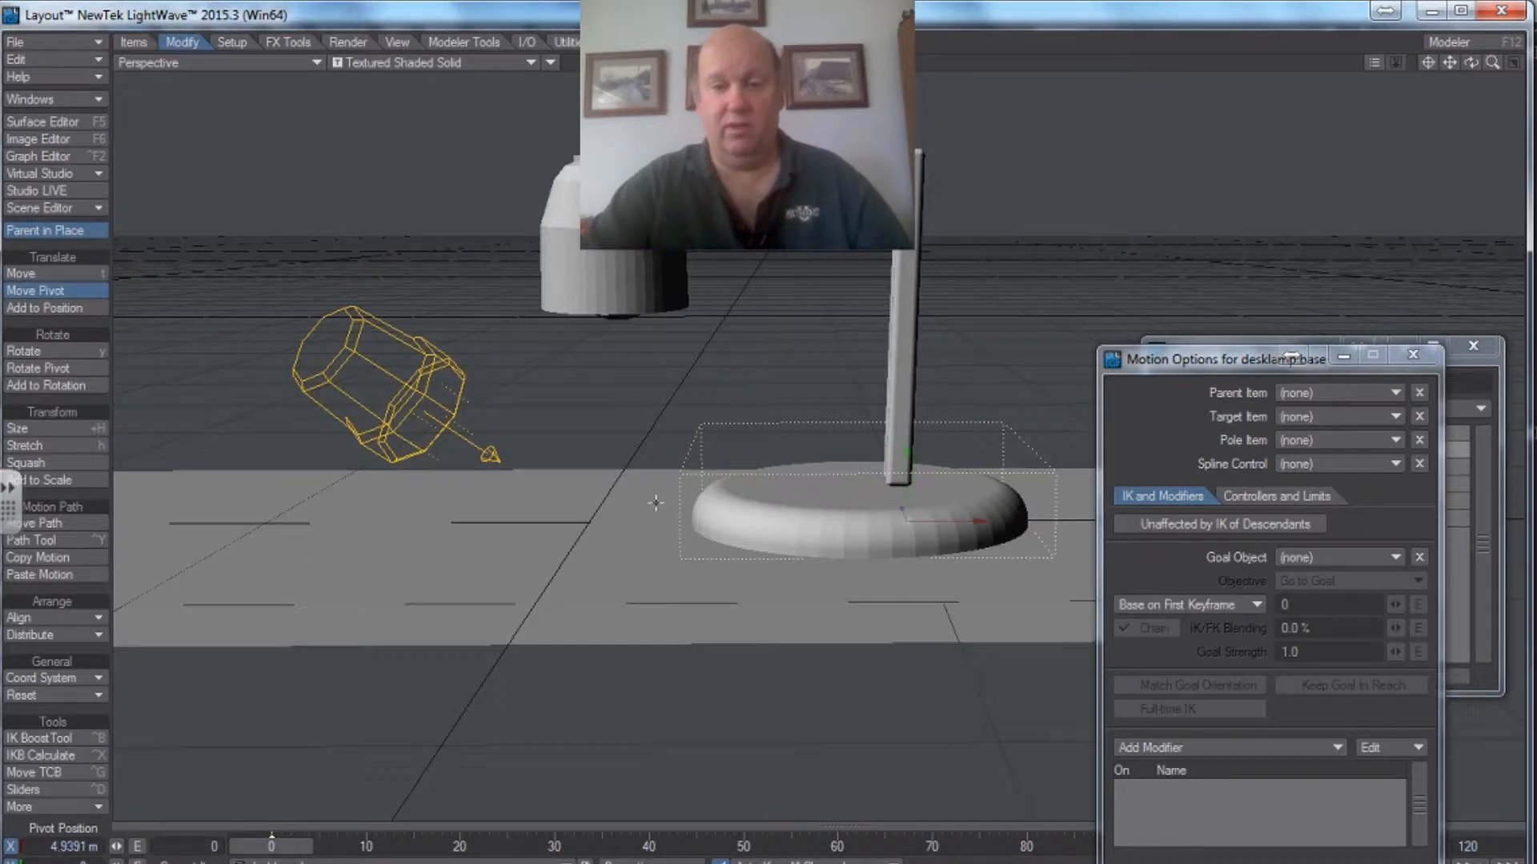
- Raise the desklamp:base pivot to the foot of the vertical arm, at about 4.48 m in X, and move Motion Options aside
drag(902, 508, 894, 483)
drag(964, 484, 929, 484)
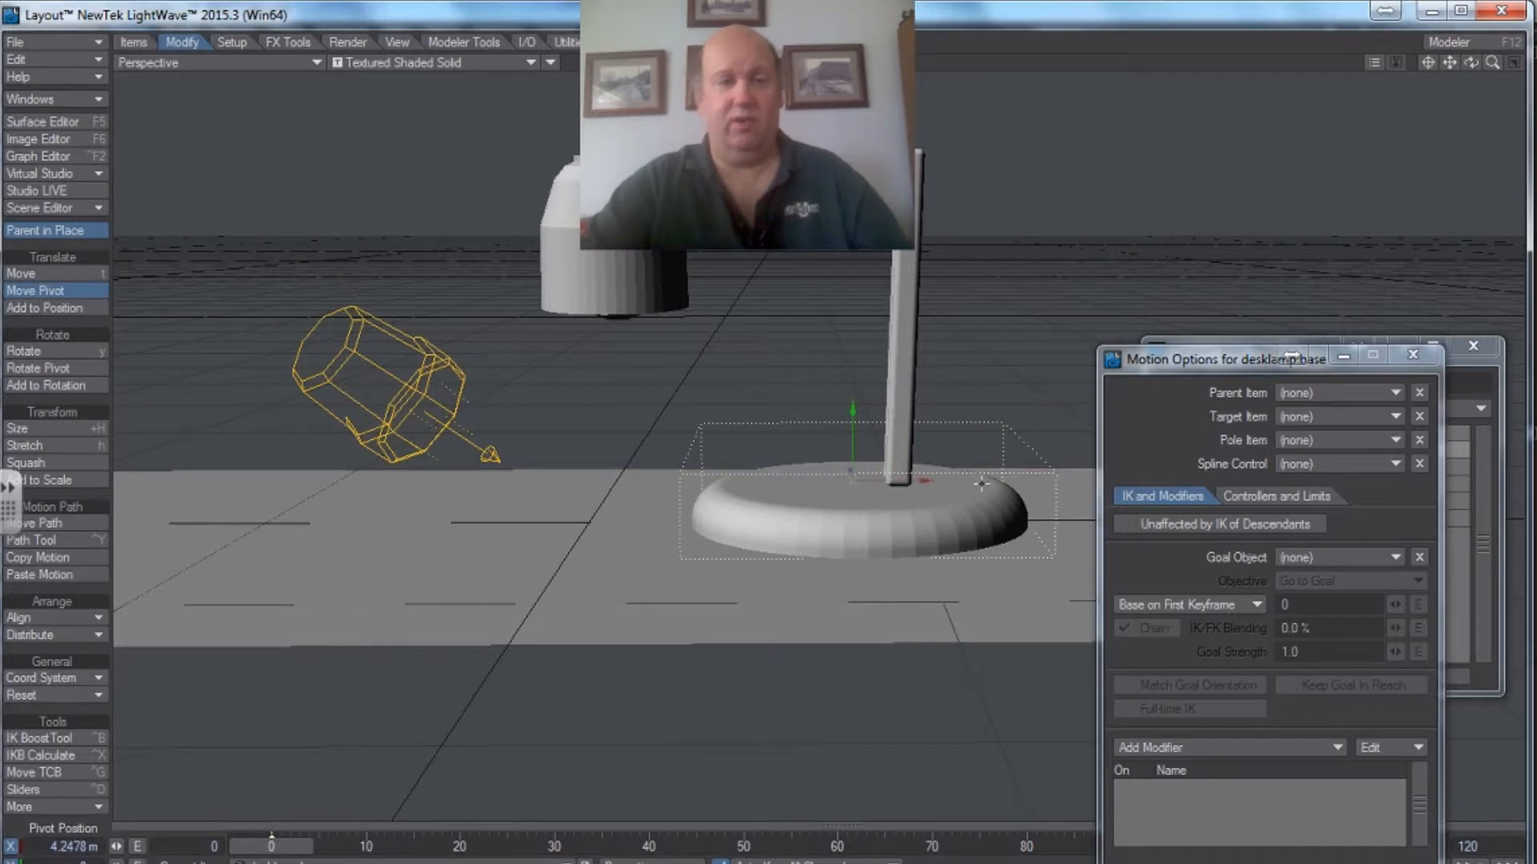
drag(1175, 359, 1318, 446)
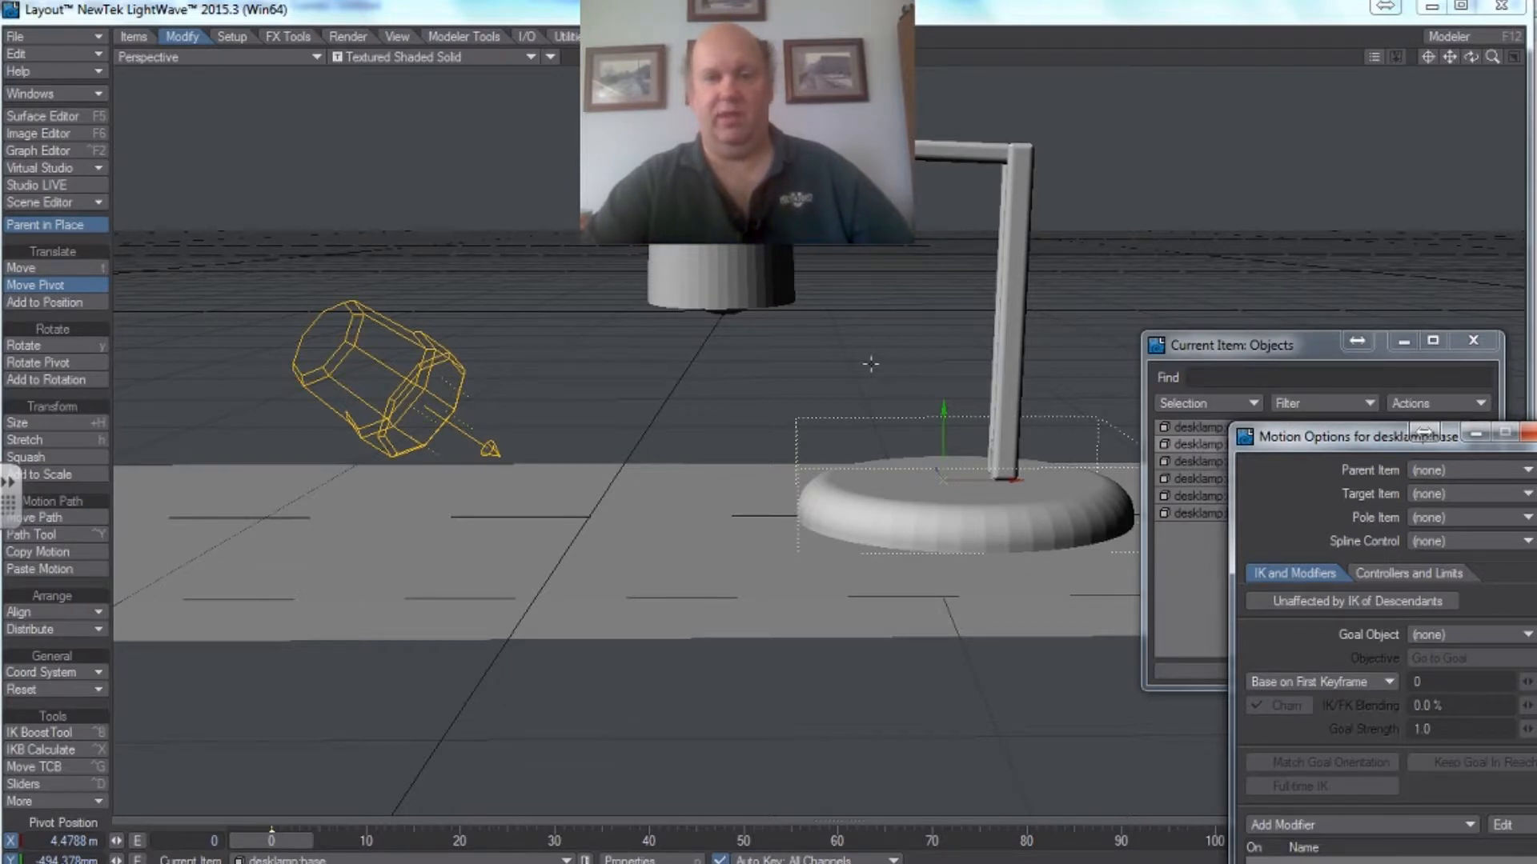
- Rotate desklamp:arm2 slightly downward at the elbow and lean desklamp:arm1 away from the shade at the base joint
click(841, 149)
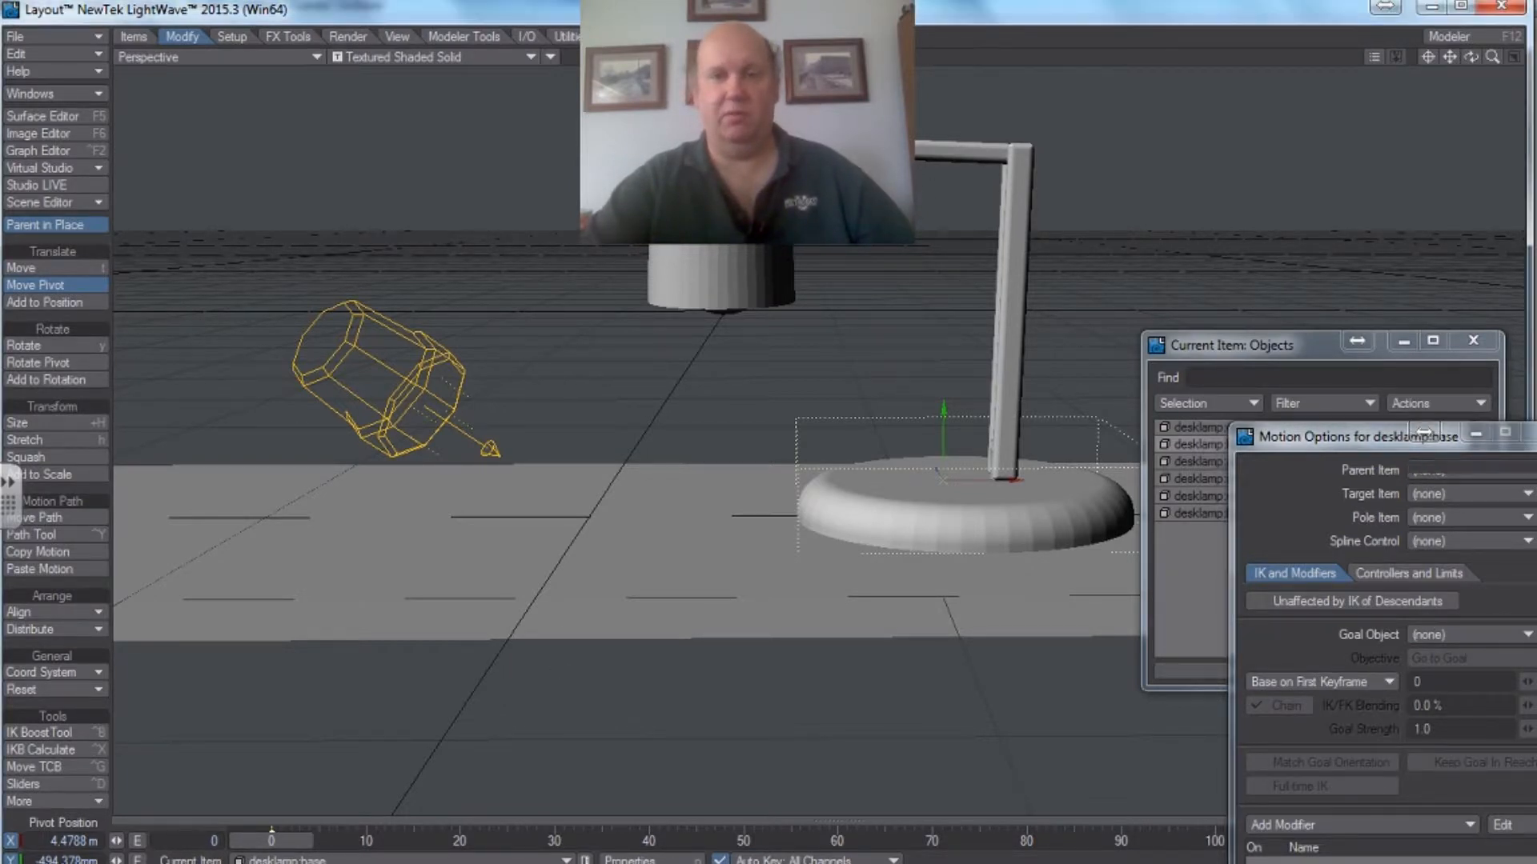
click(33, 344)
drag(1022, 98, 1013, 98)
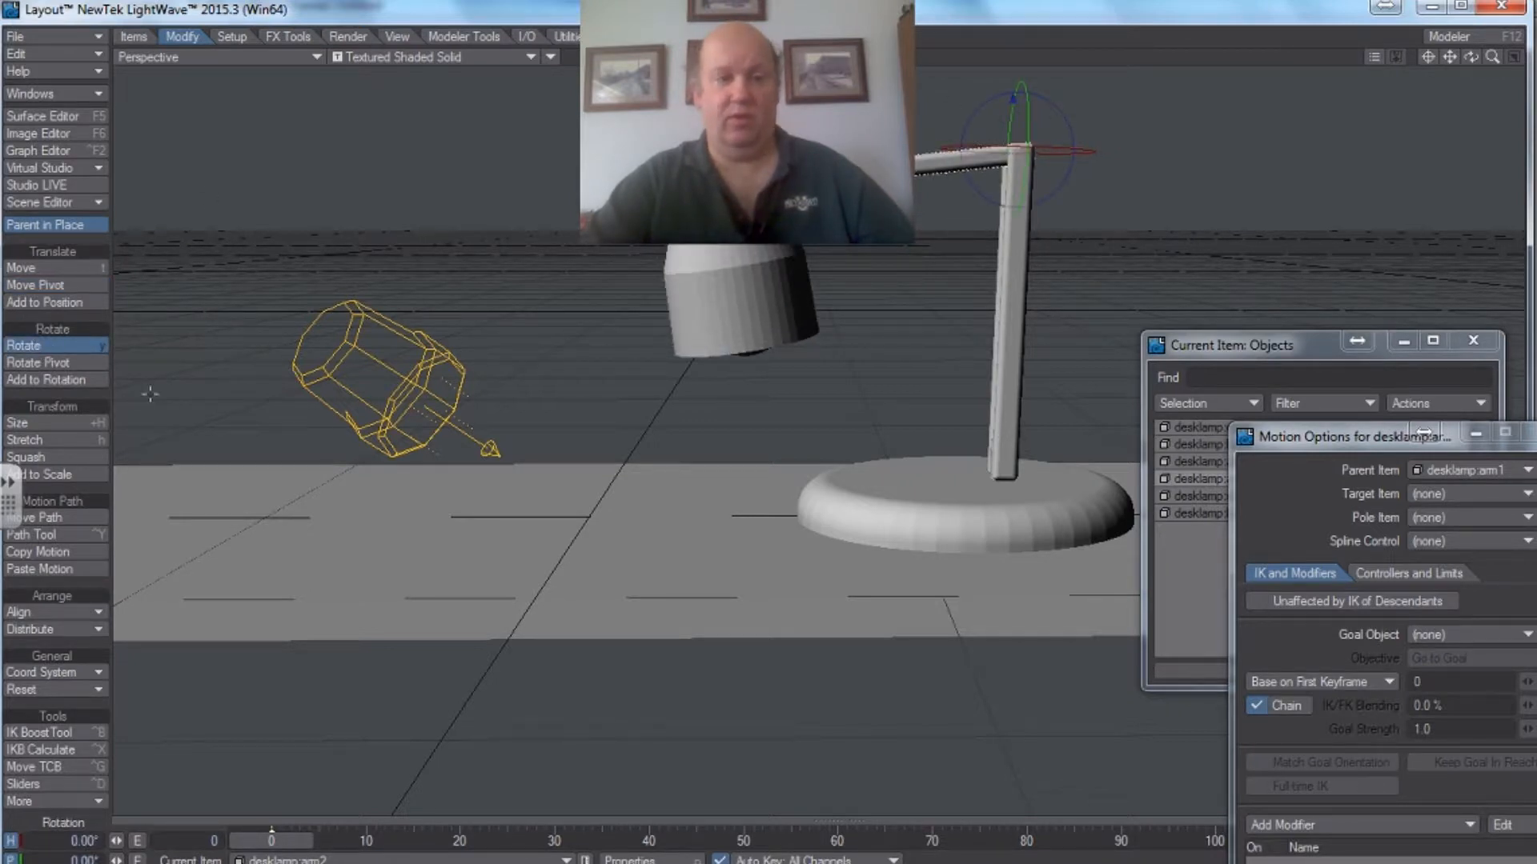
click(1012, 356)
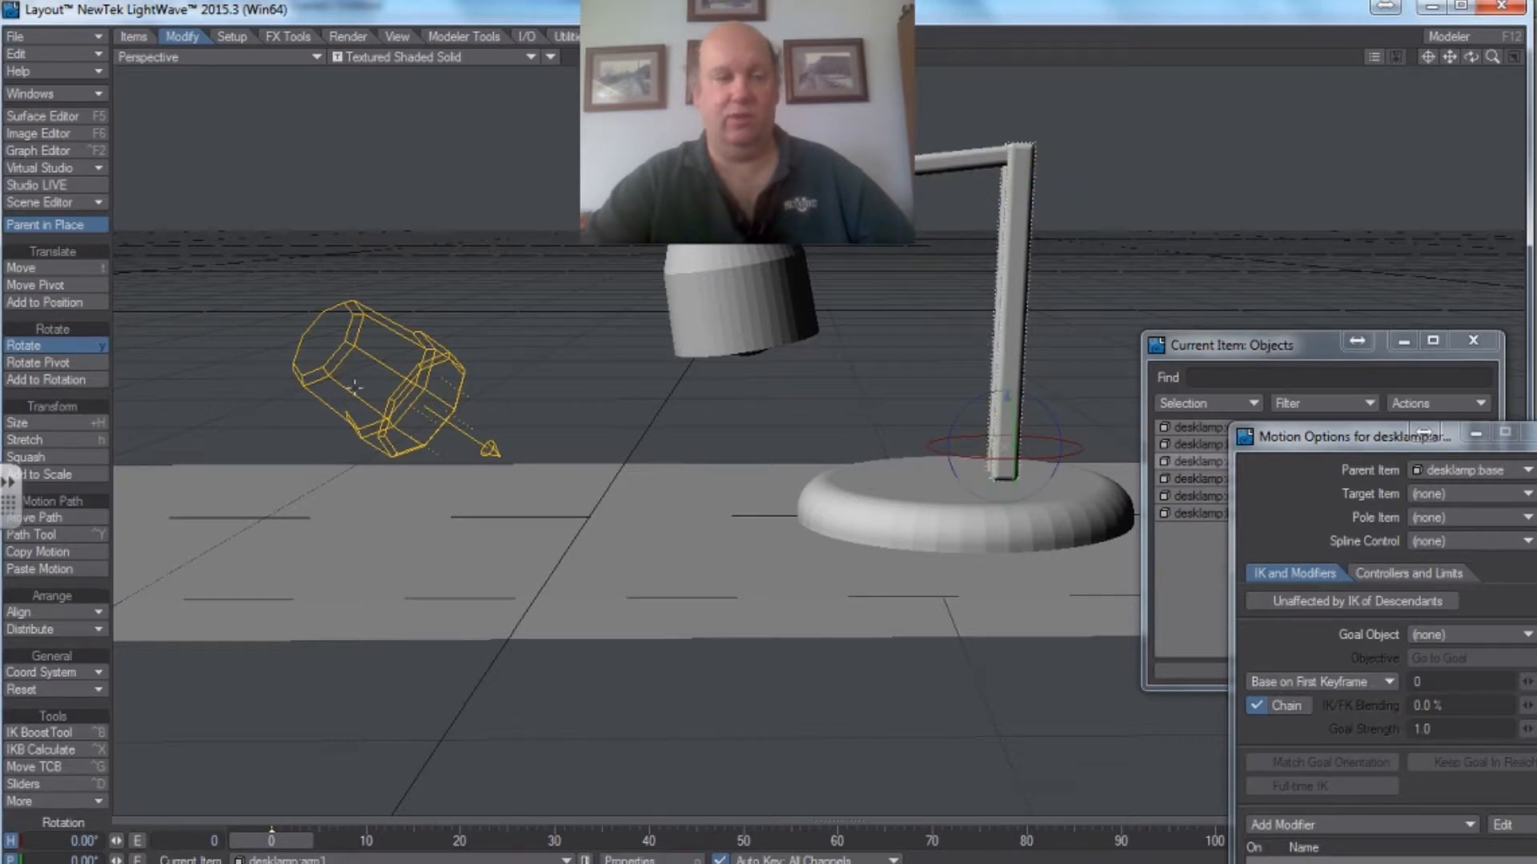
drag(953, 418, 953, 448)
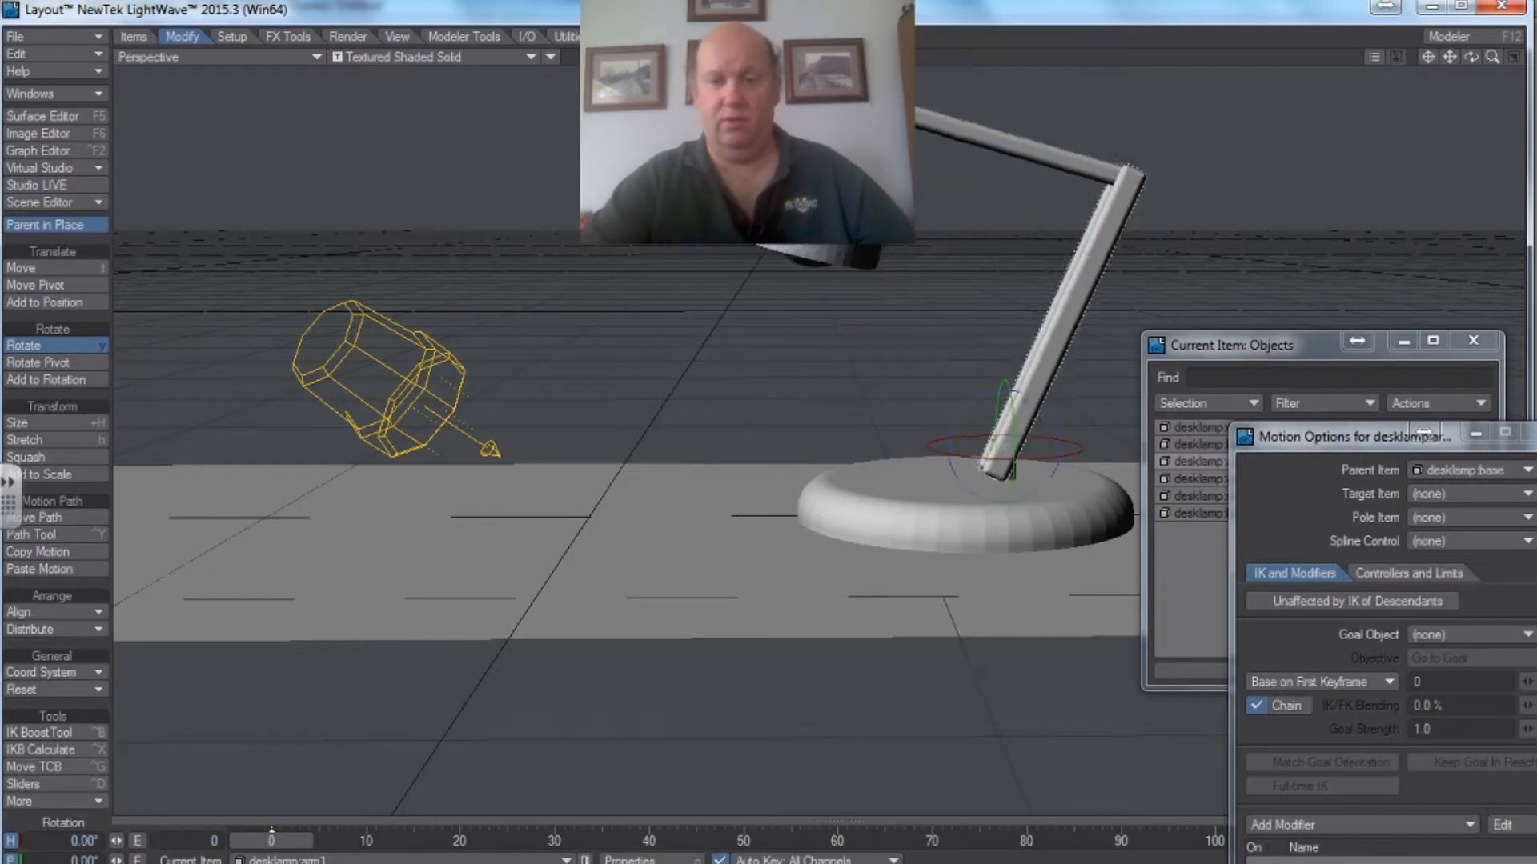
- Rotate desklamp:arm2 back to nearly horizontal and tilt desklamp:shade outward, away from the base
click(972, 129)
drag(1131, 110, 1131, 146)
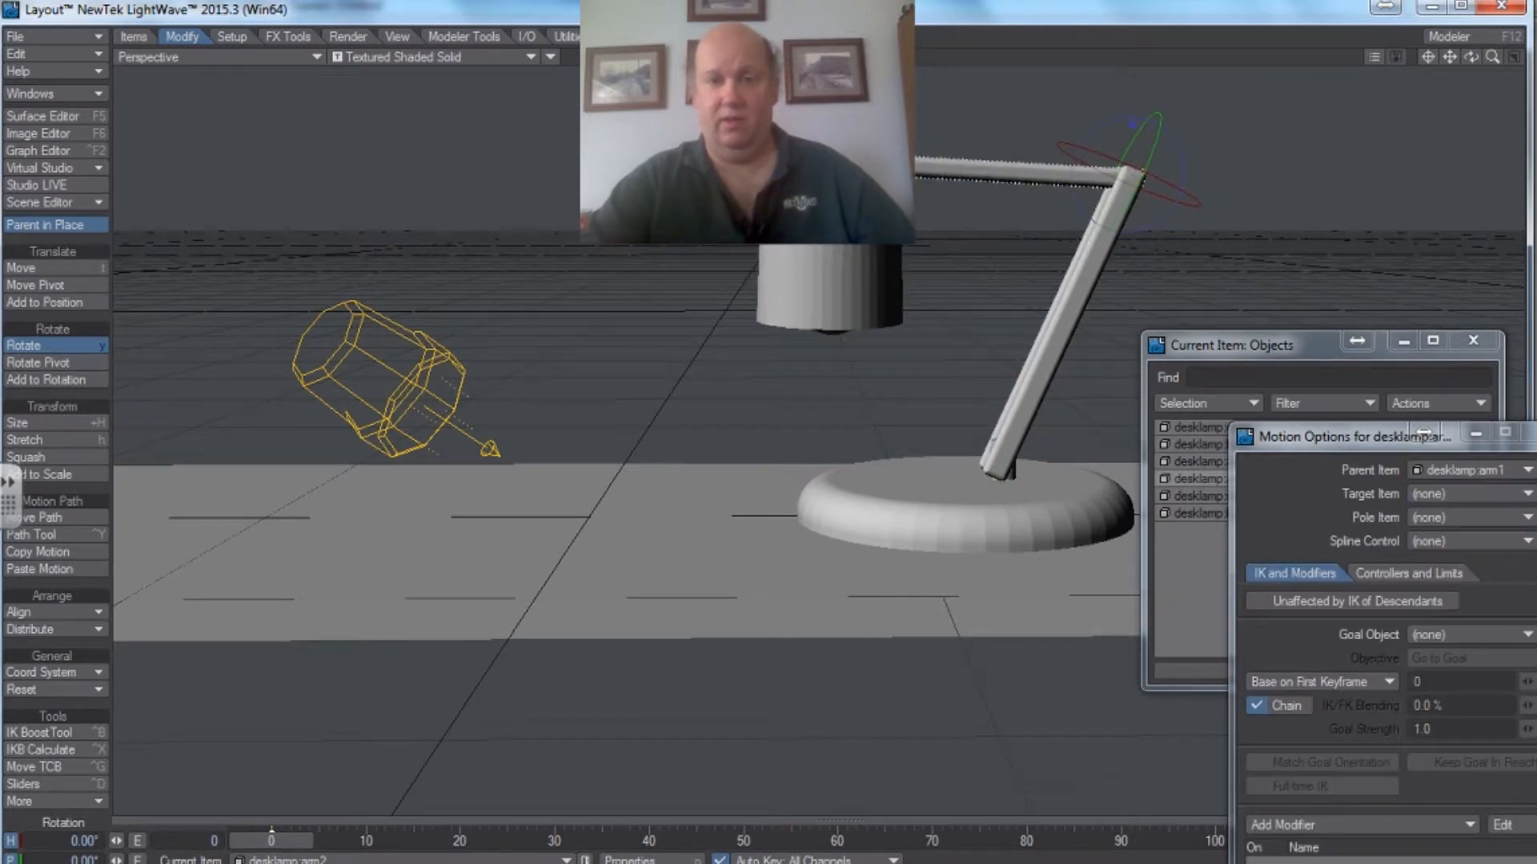
click(800, 248)
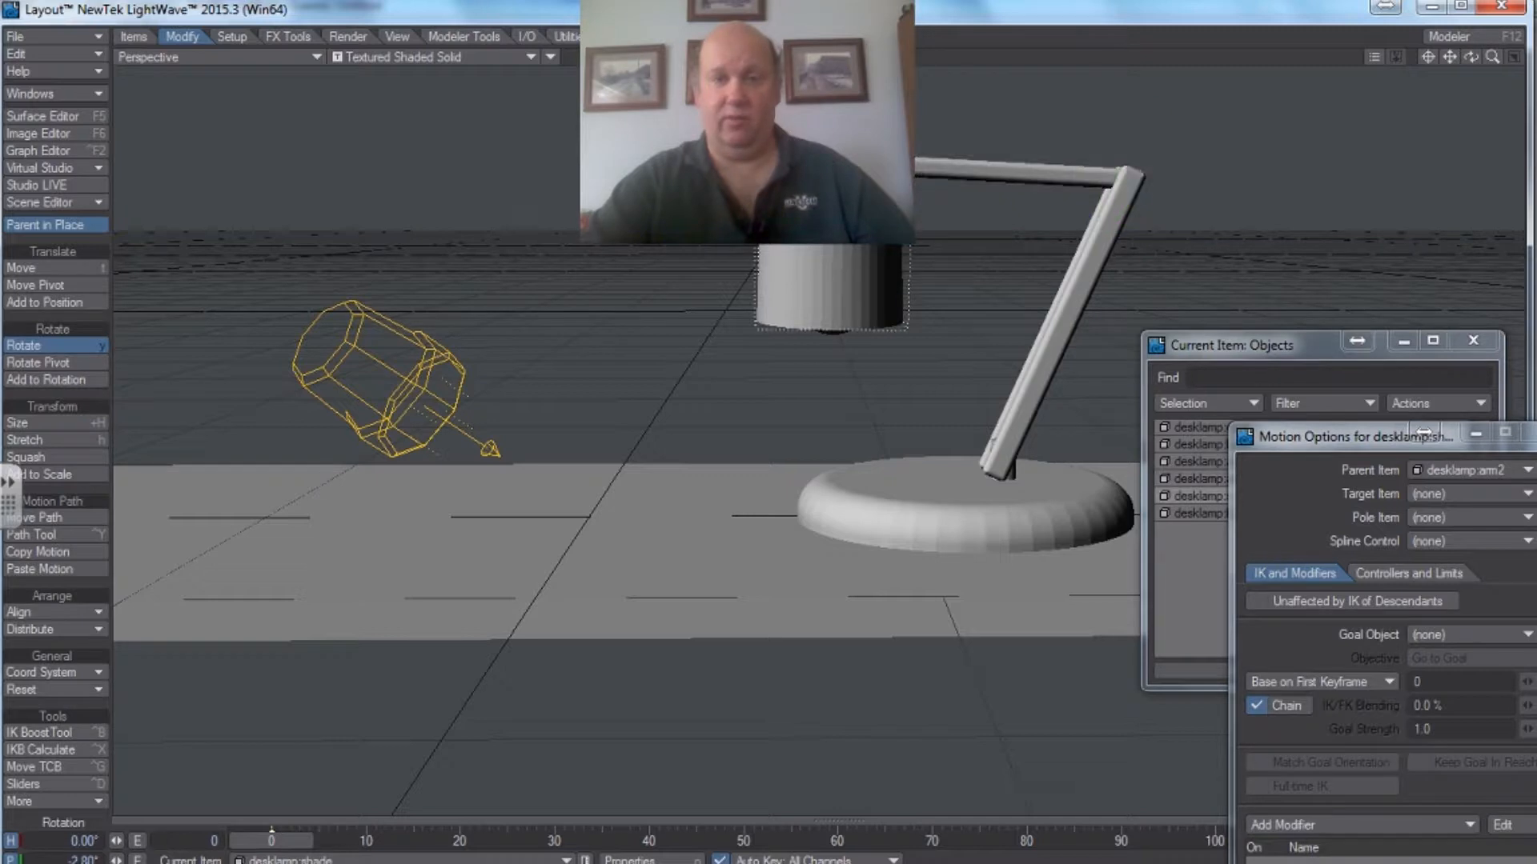
drag(833, 174, 812, 174)
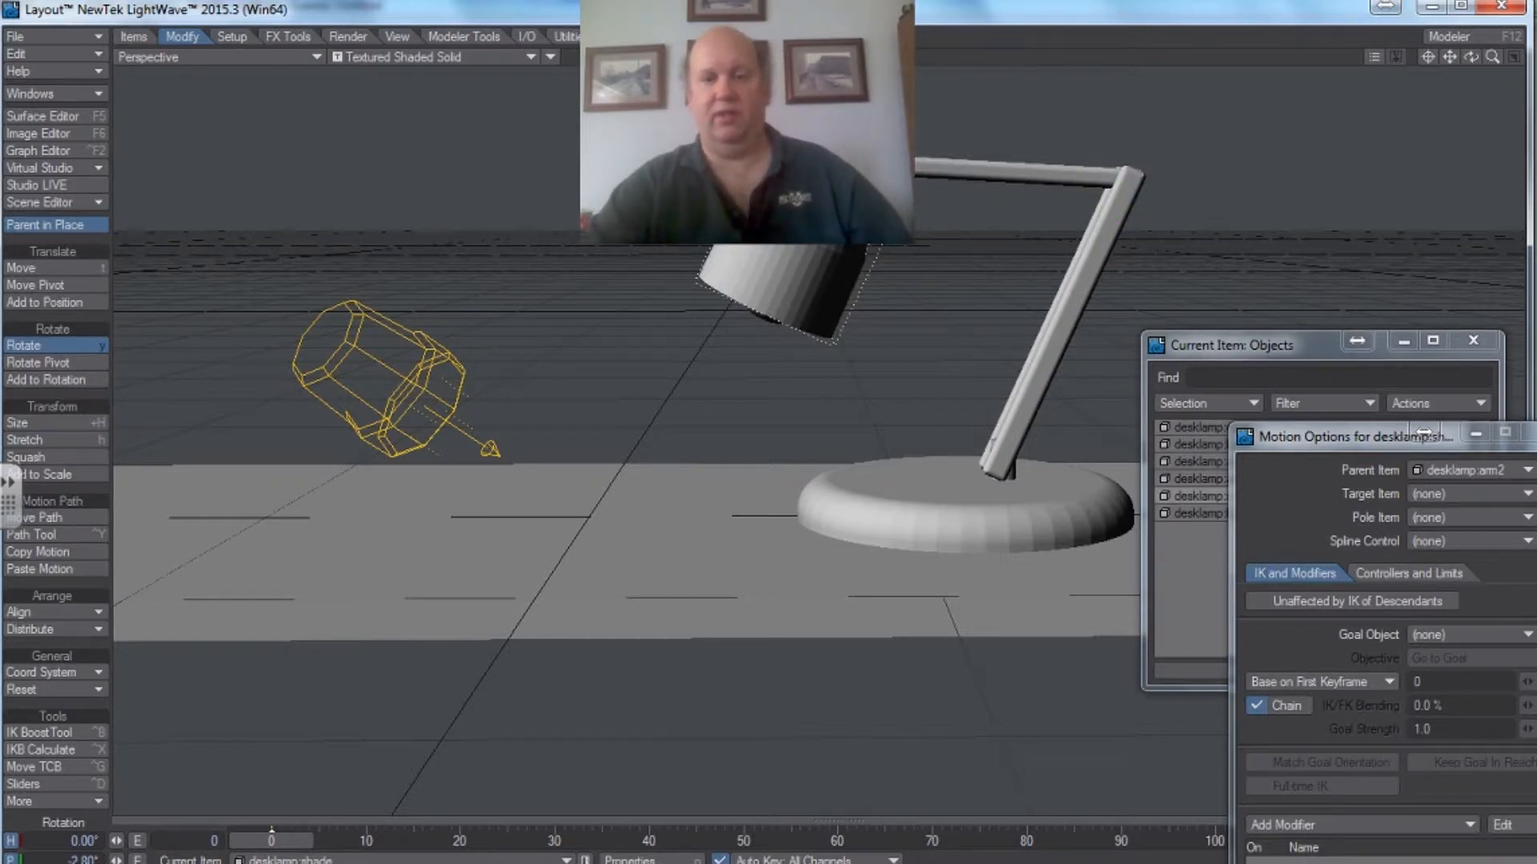
- Color the lamp's body surface blue (0, 47, 191) with 87% specularity, 53.5% glossiness and smoothing
click(38, 116)
drag(253, 109, 256, 194)
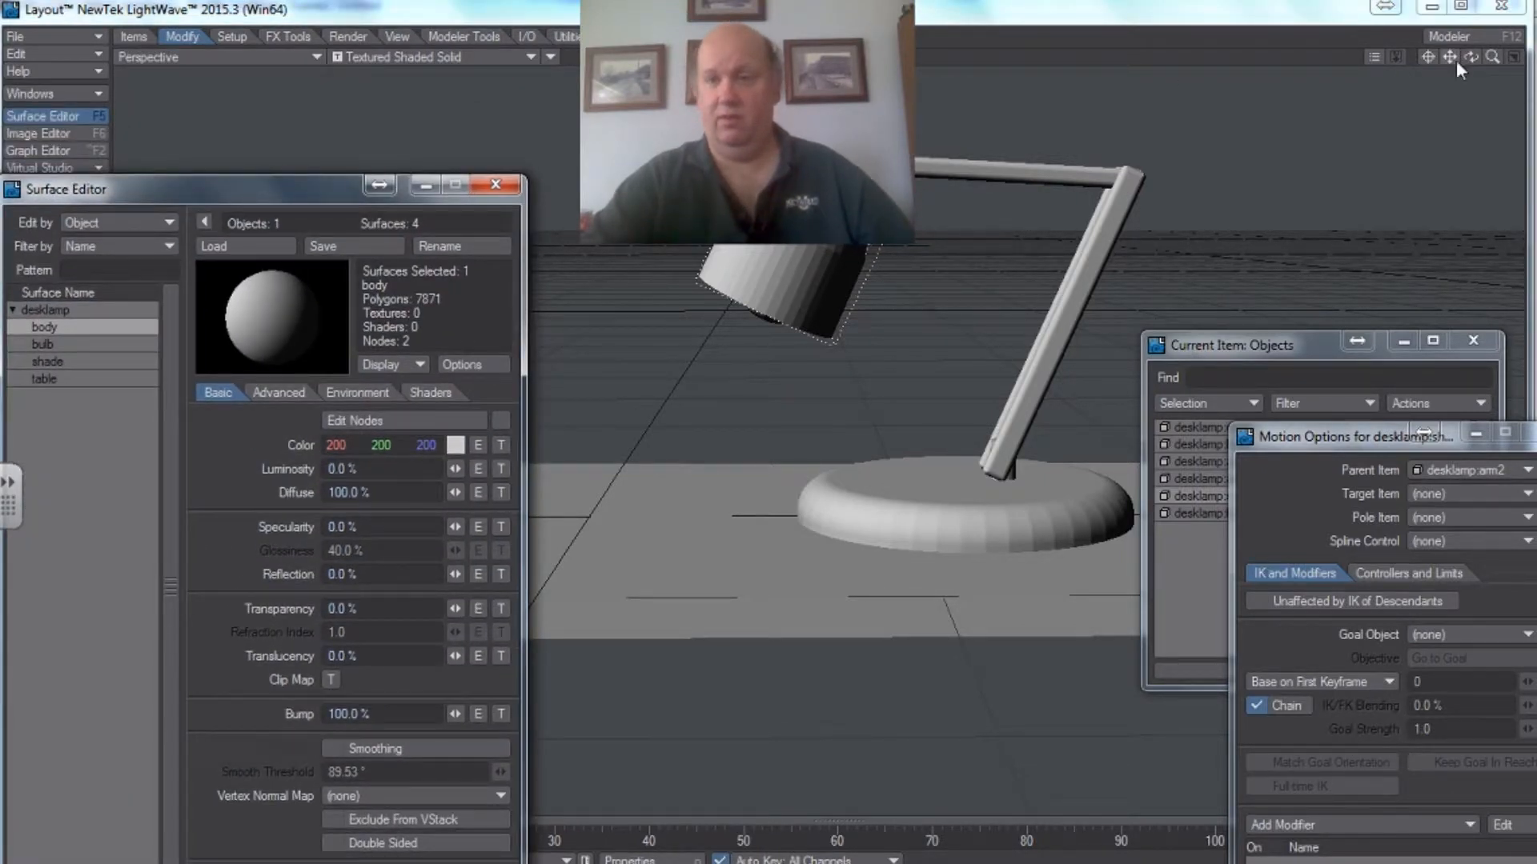
drag(1452, 55, 1452, 104)
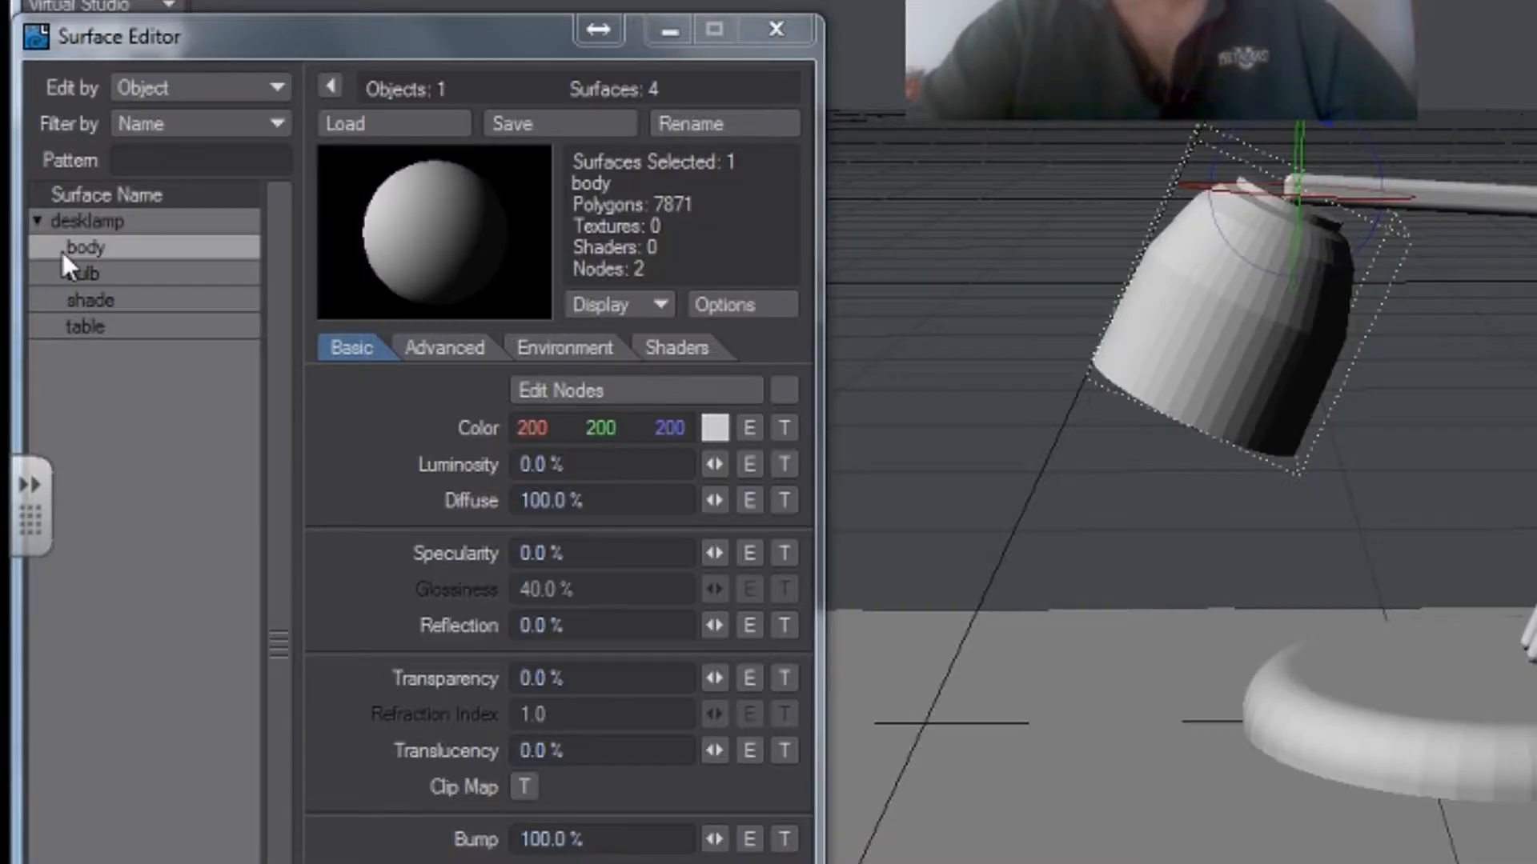
click(716, 429)
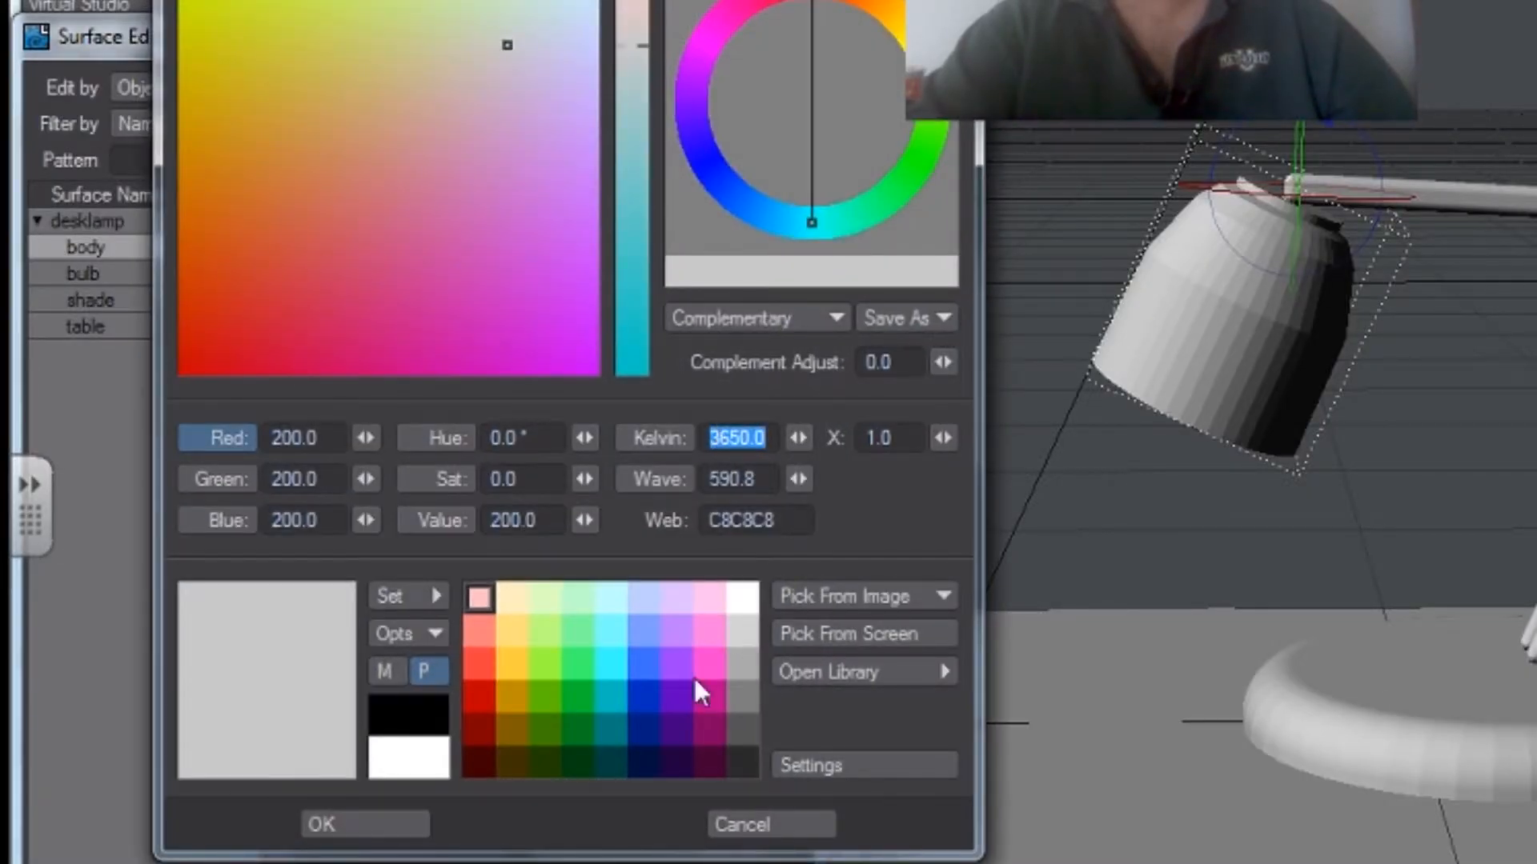
click(642, 697)
click(384, 820)
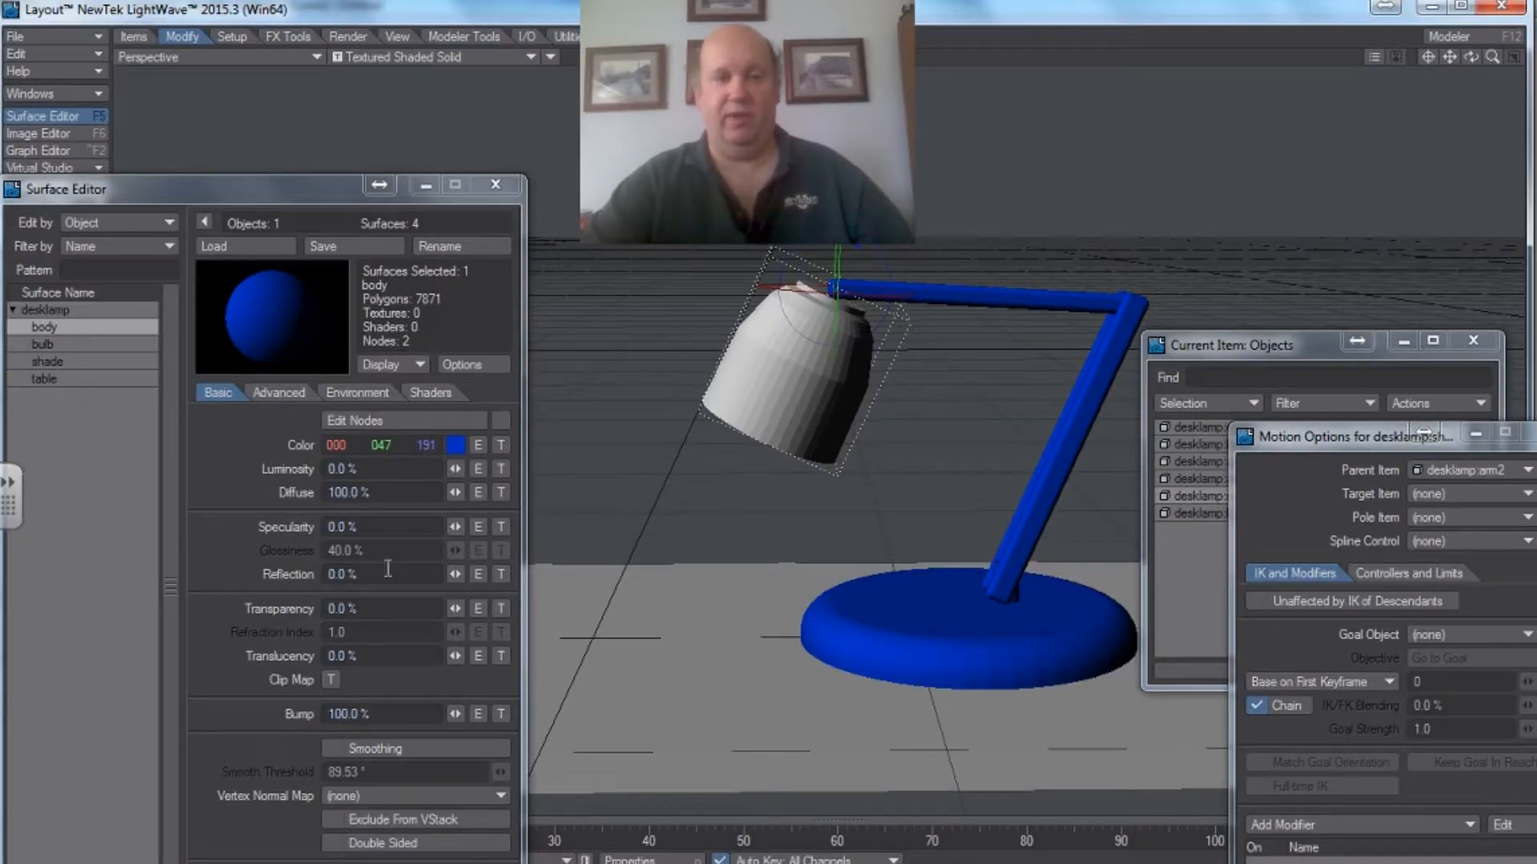
drag(453, 527, 516, 527)
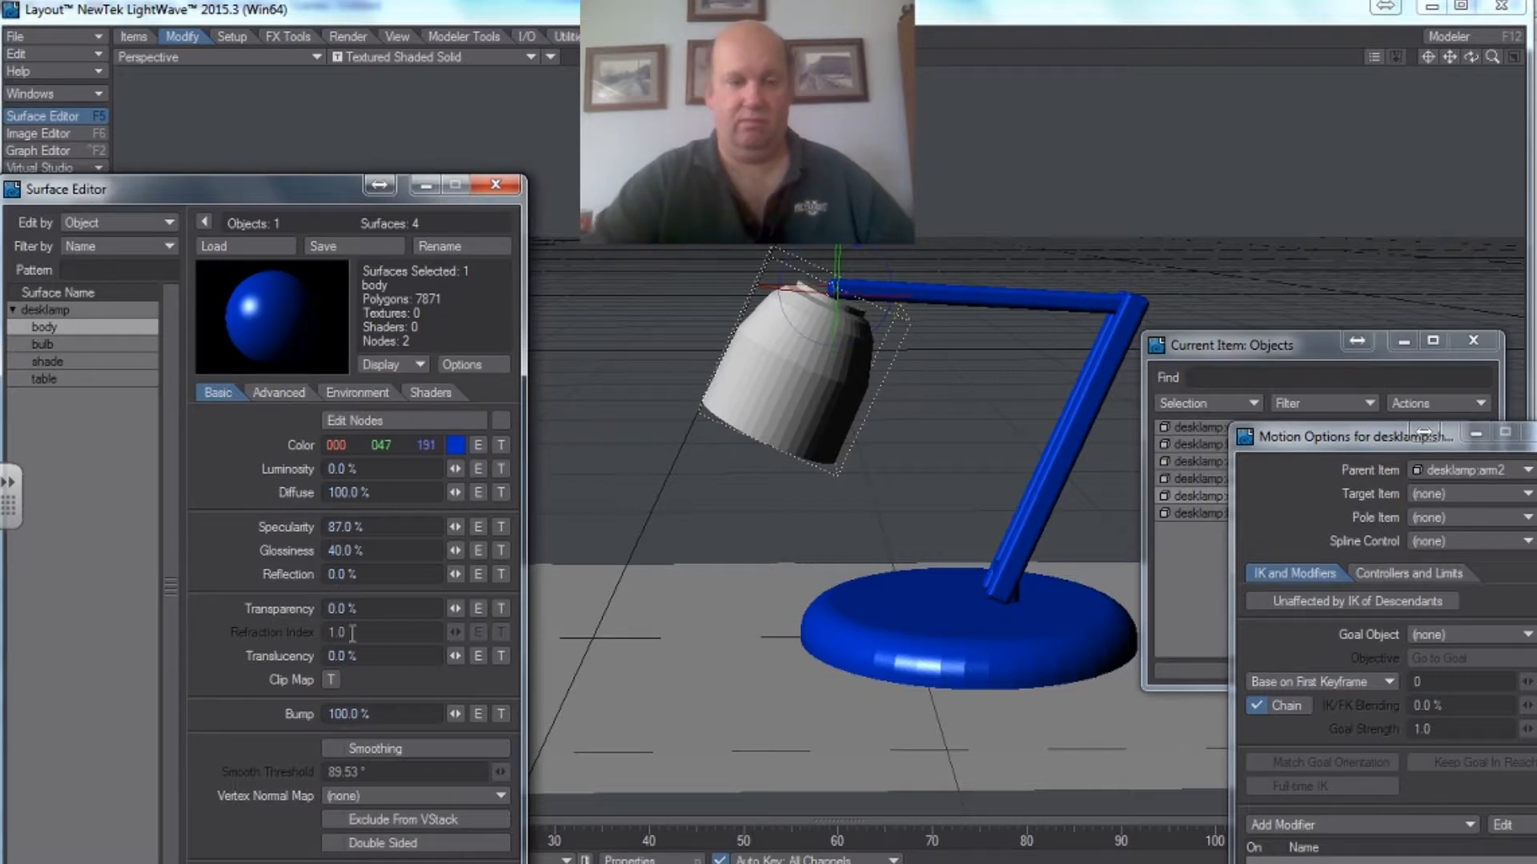
click(329, 749)
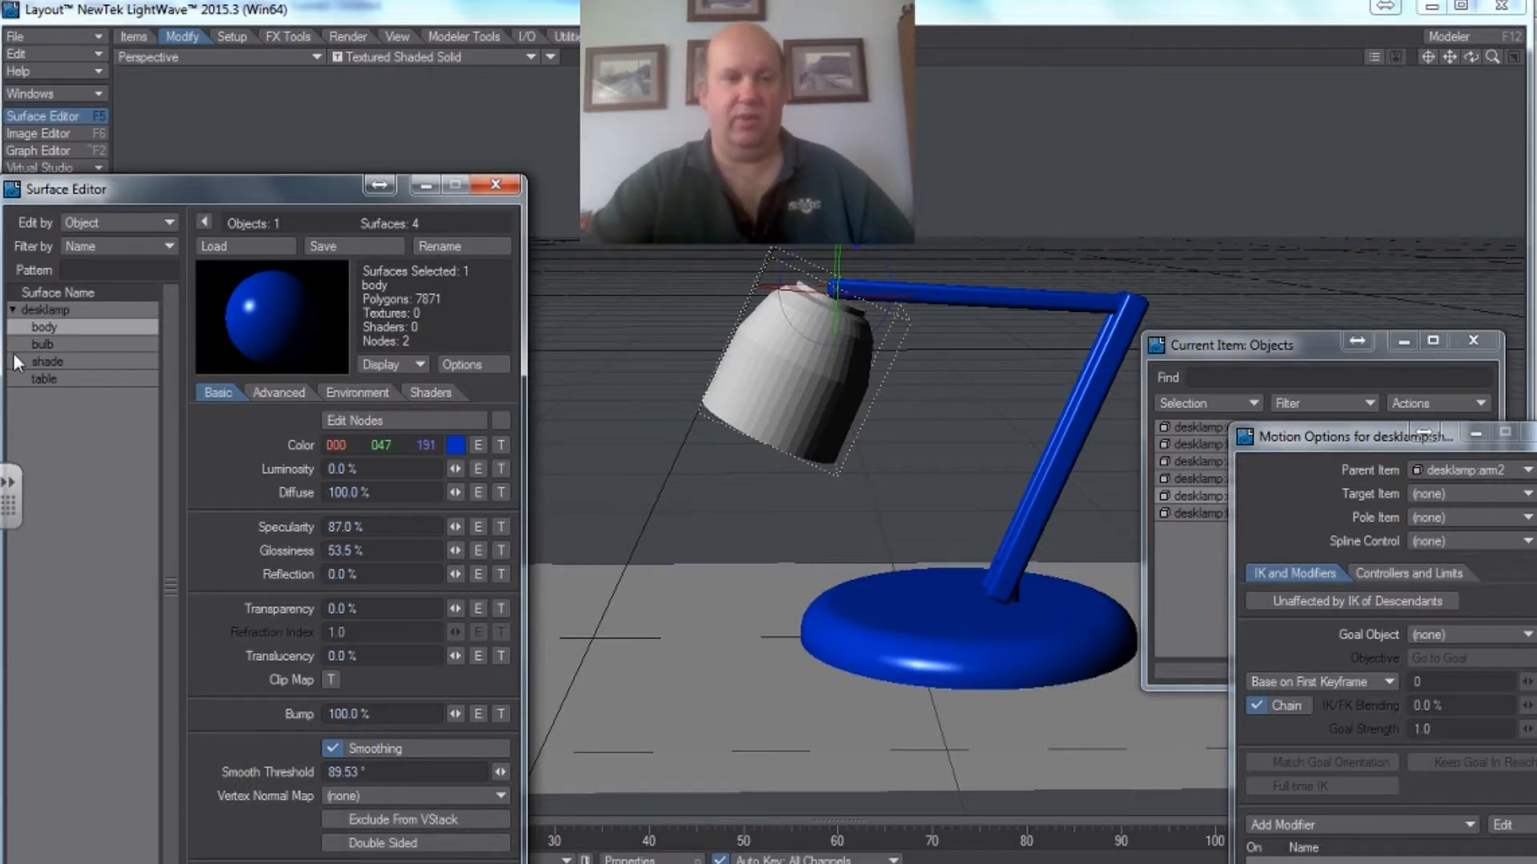
- Give the shade surface the same blue (0, 47, 191) with smoothing, 49% specularity and 51.5% glossiness, and close the Surface Editor
click(59, 362)
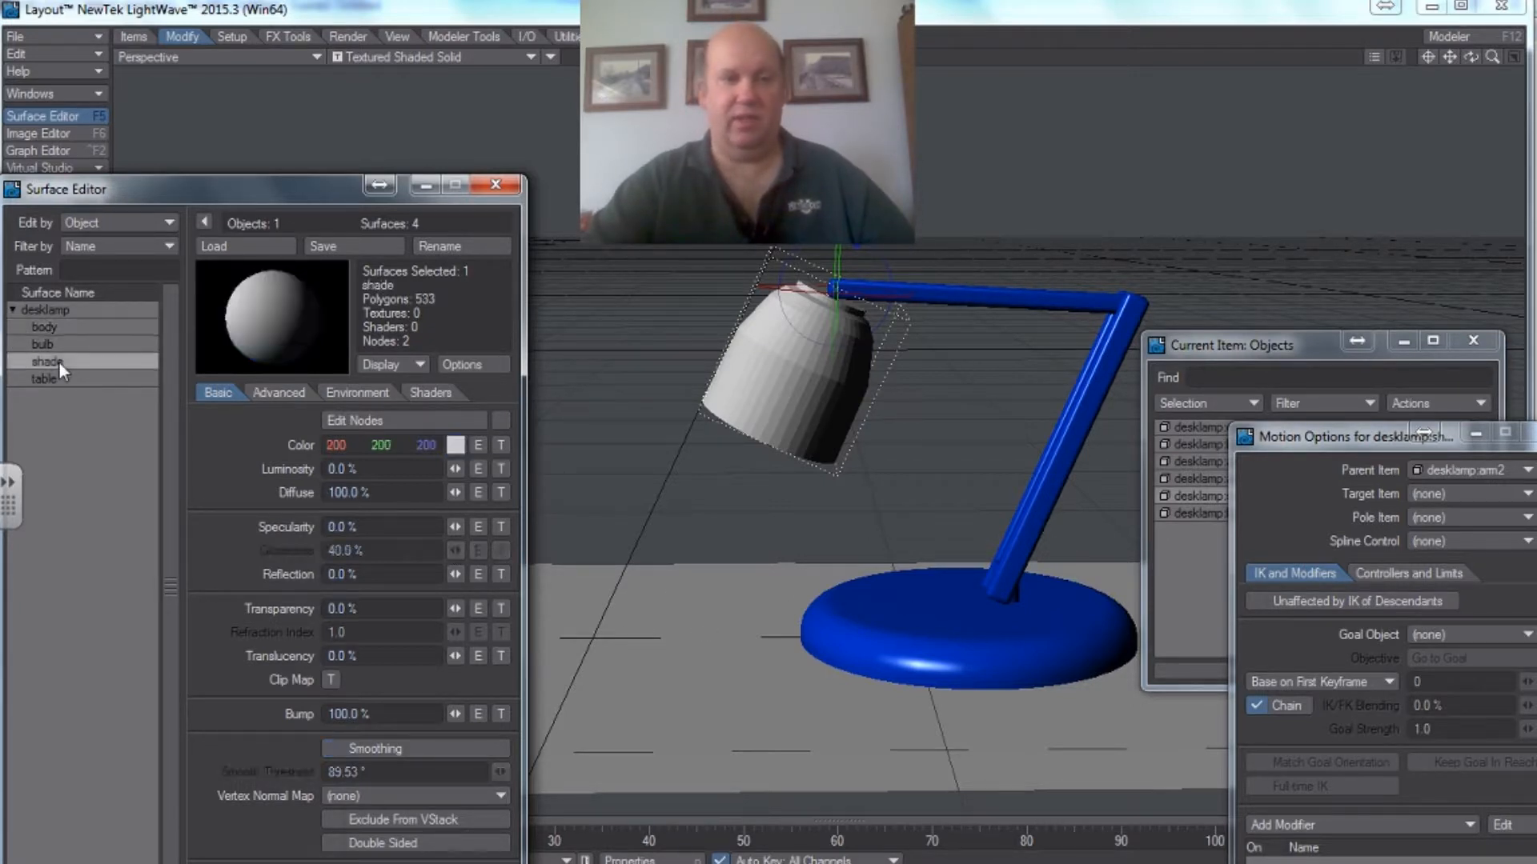
click(456, 446)
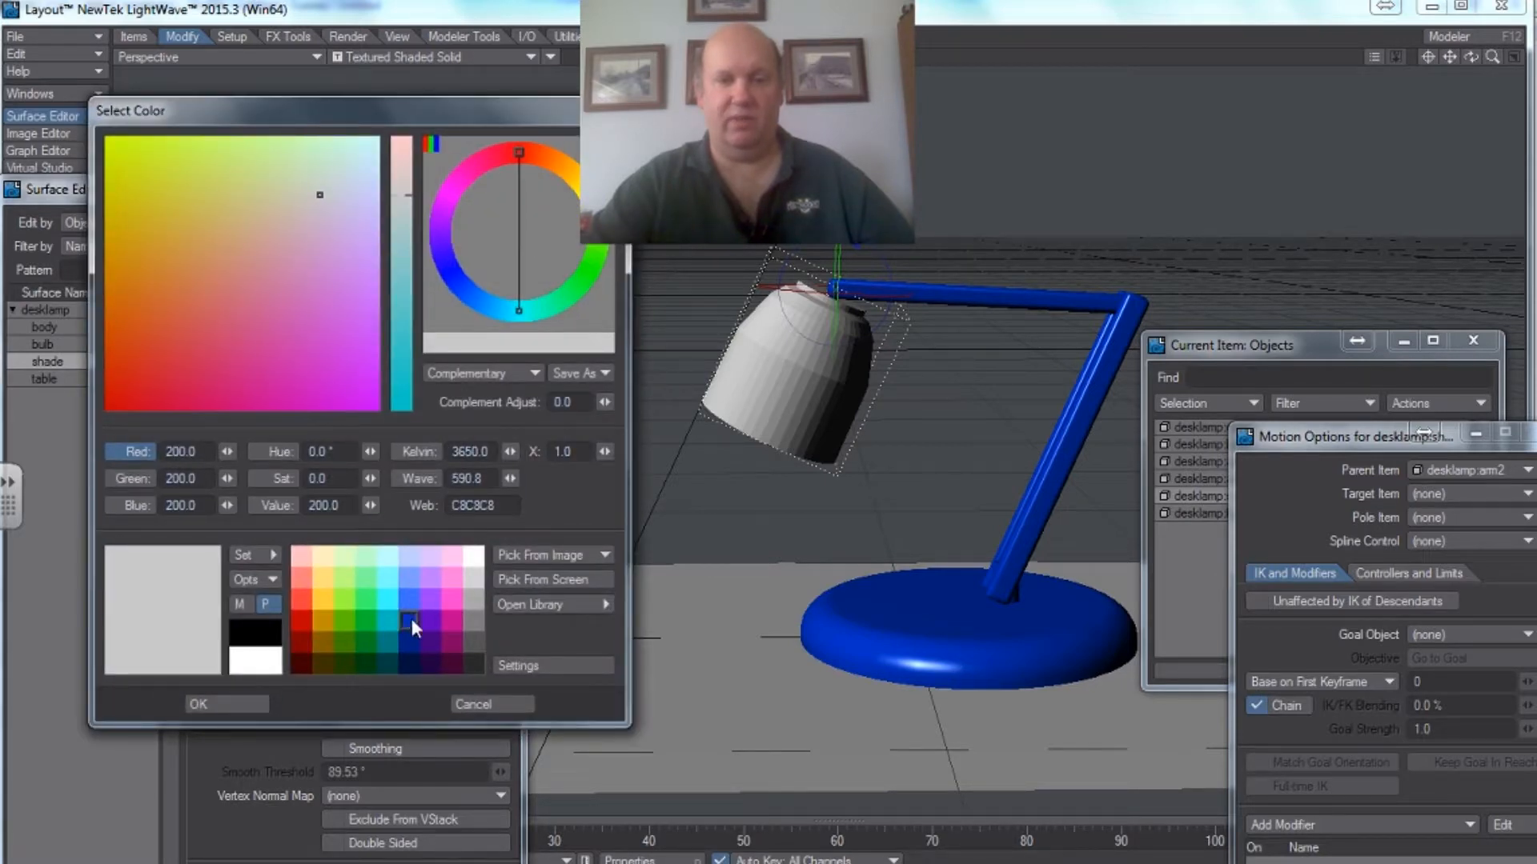
click(410, 621)
click(256, 708)
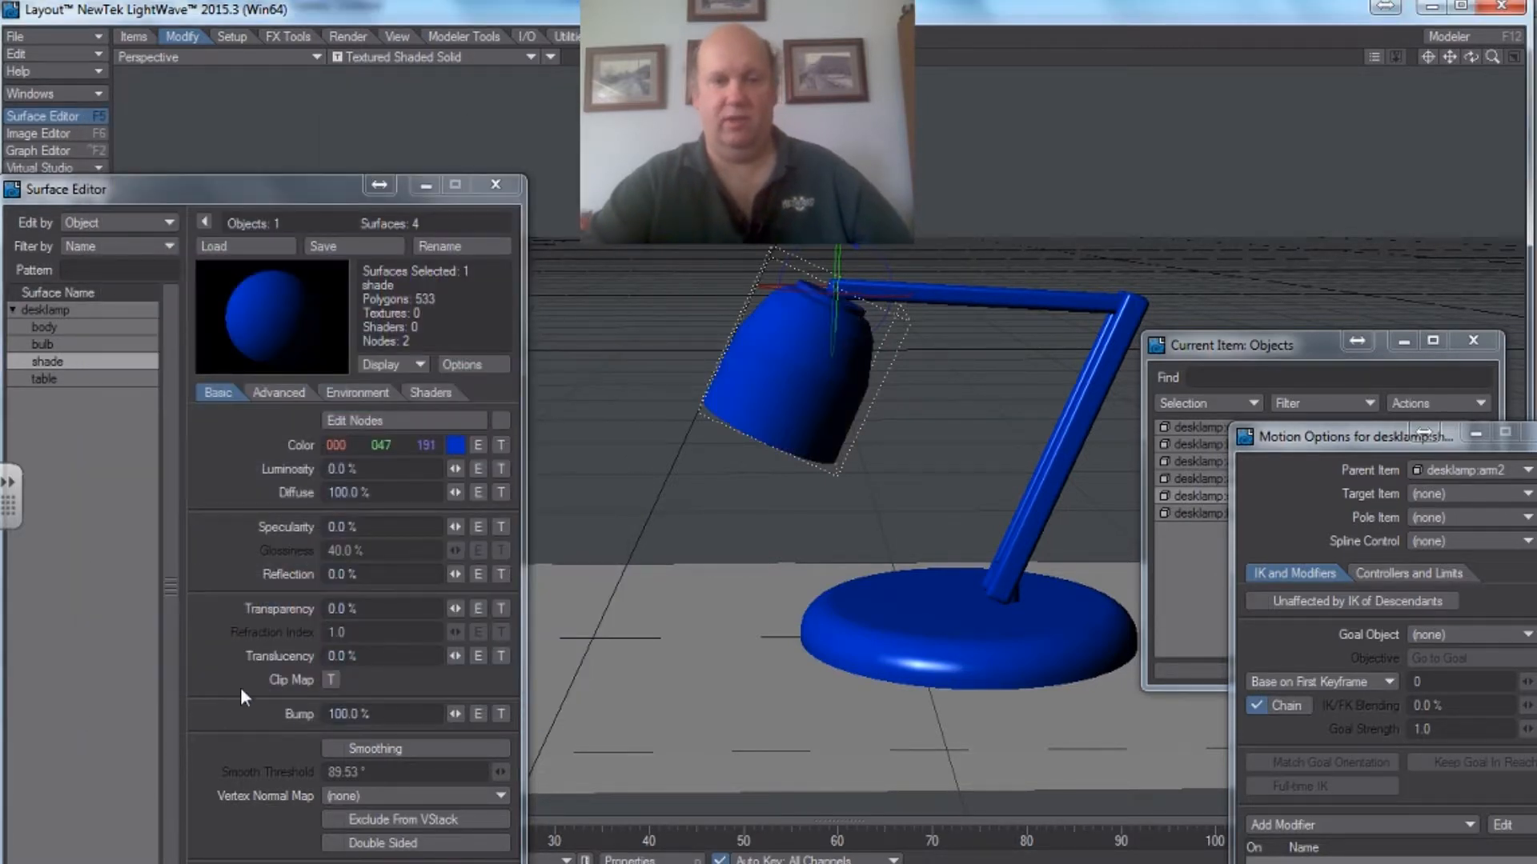
click(330, 748)
drag(457, 528, 434, 557)
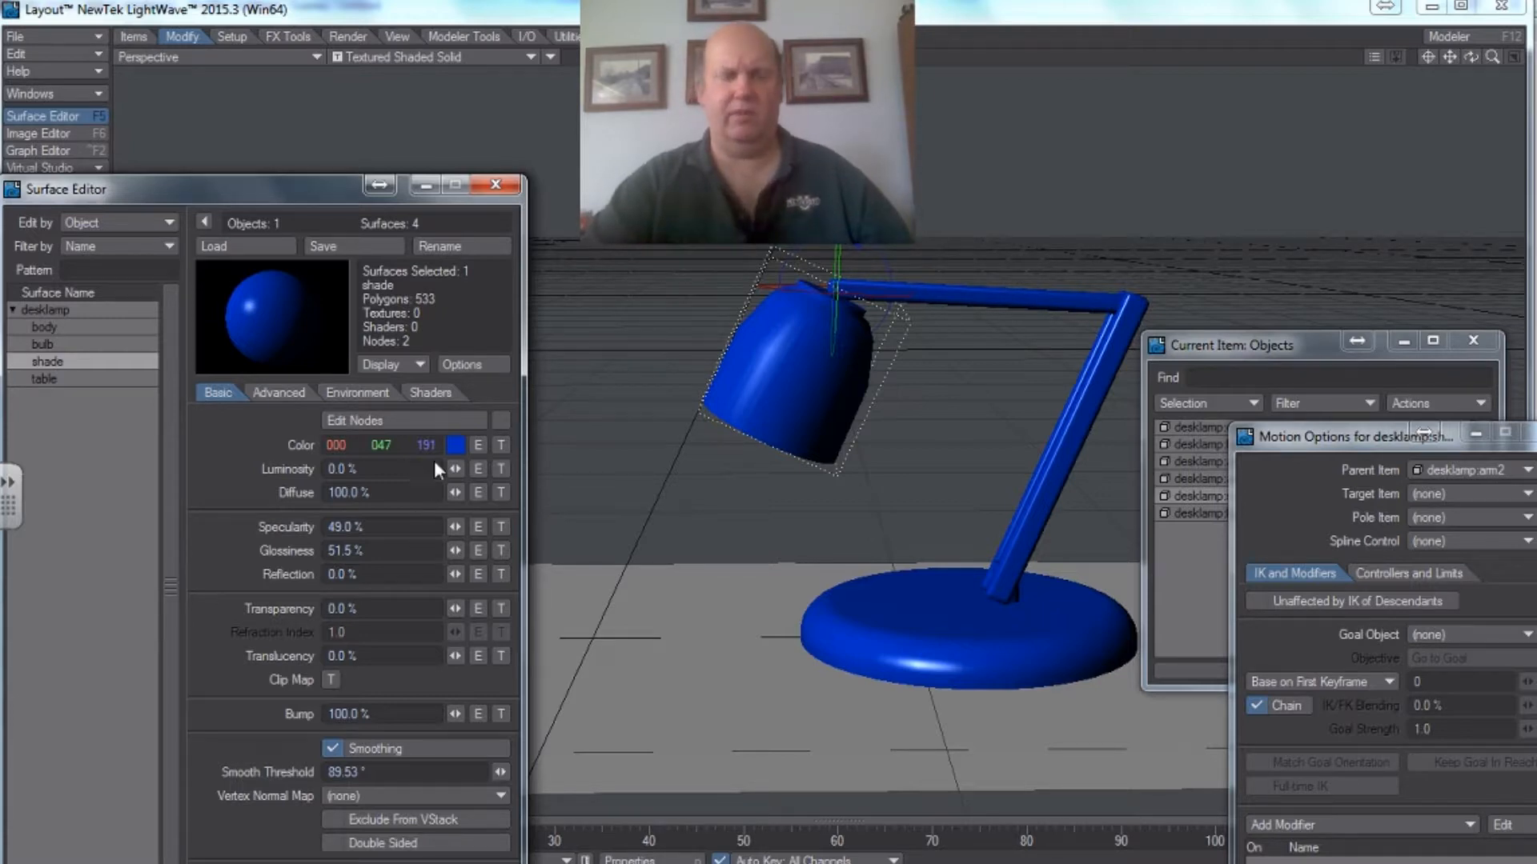
click(495, 184)
- Look through the current camera and move it closer to frame the lamp, at about 5.55 m in X and 4.925 m in Y
click(225, 57)
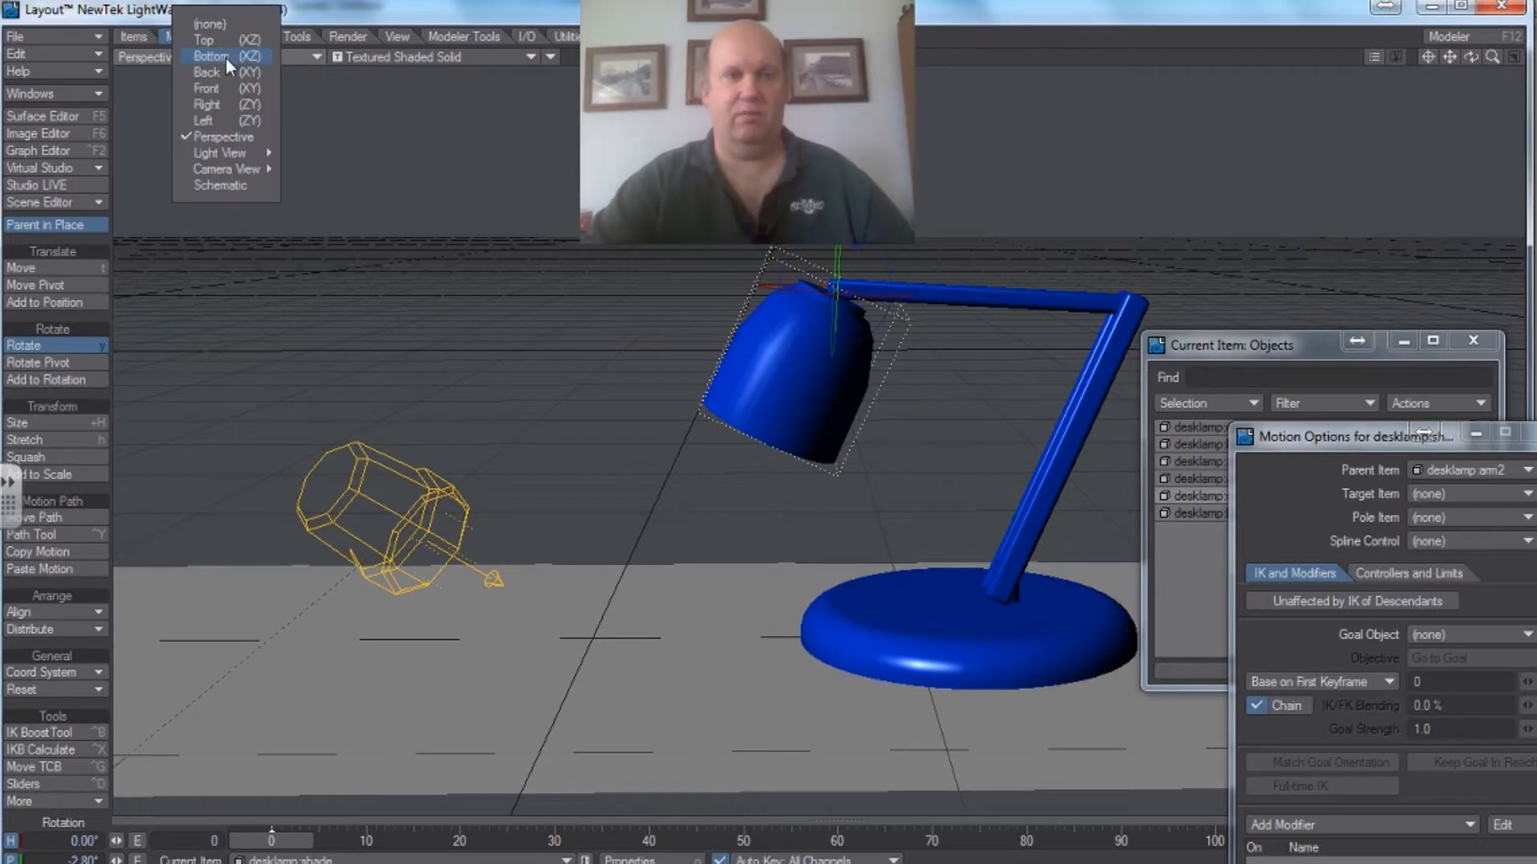
click(230, 160)
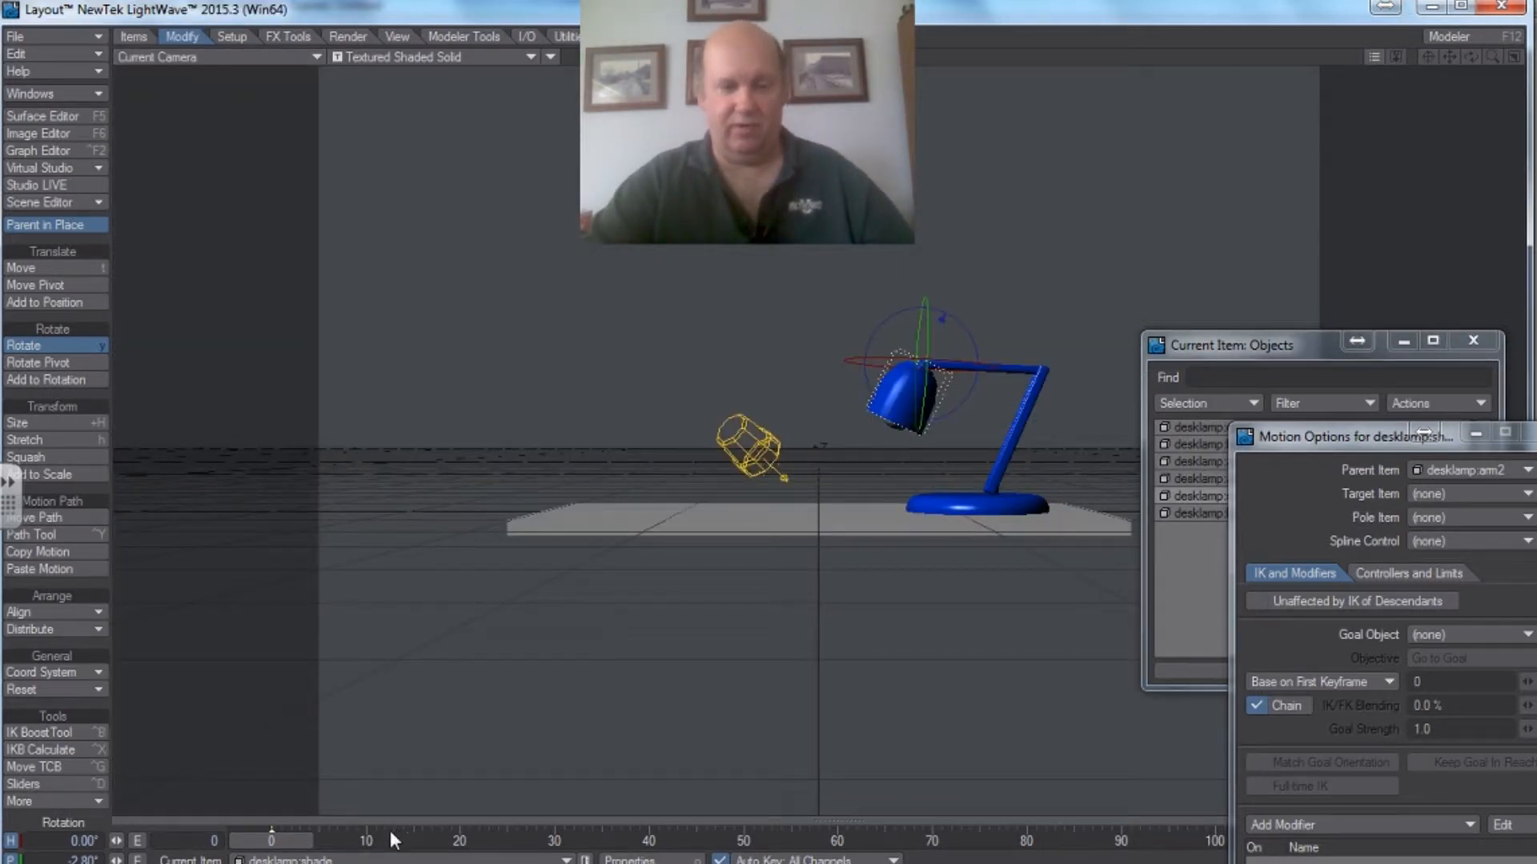
key(shift+c)
drag(781, 716, 893, 693)
right_drag(782, 719, 782, 633)
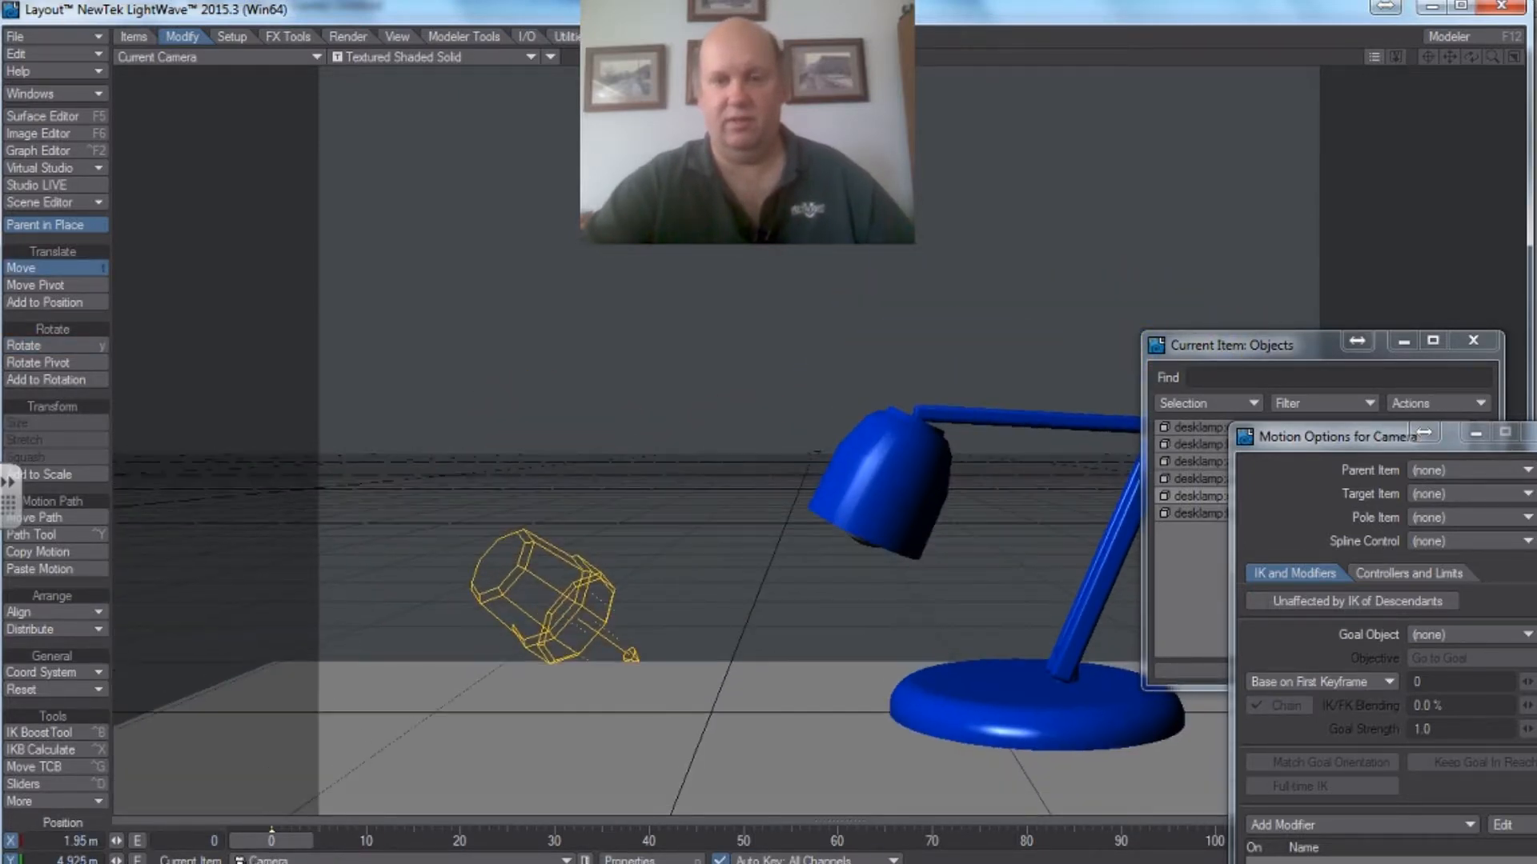
drag(565, 730, 662, 729)
drag(502, 737, 359, 737)
drag(275, 617, 362, 615)
- Raise the light above the camera's view, to about -4.23 m in X and 13.36 m in Y
key(shift+l)
right_drag(315, 621, 315, 32)
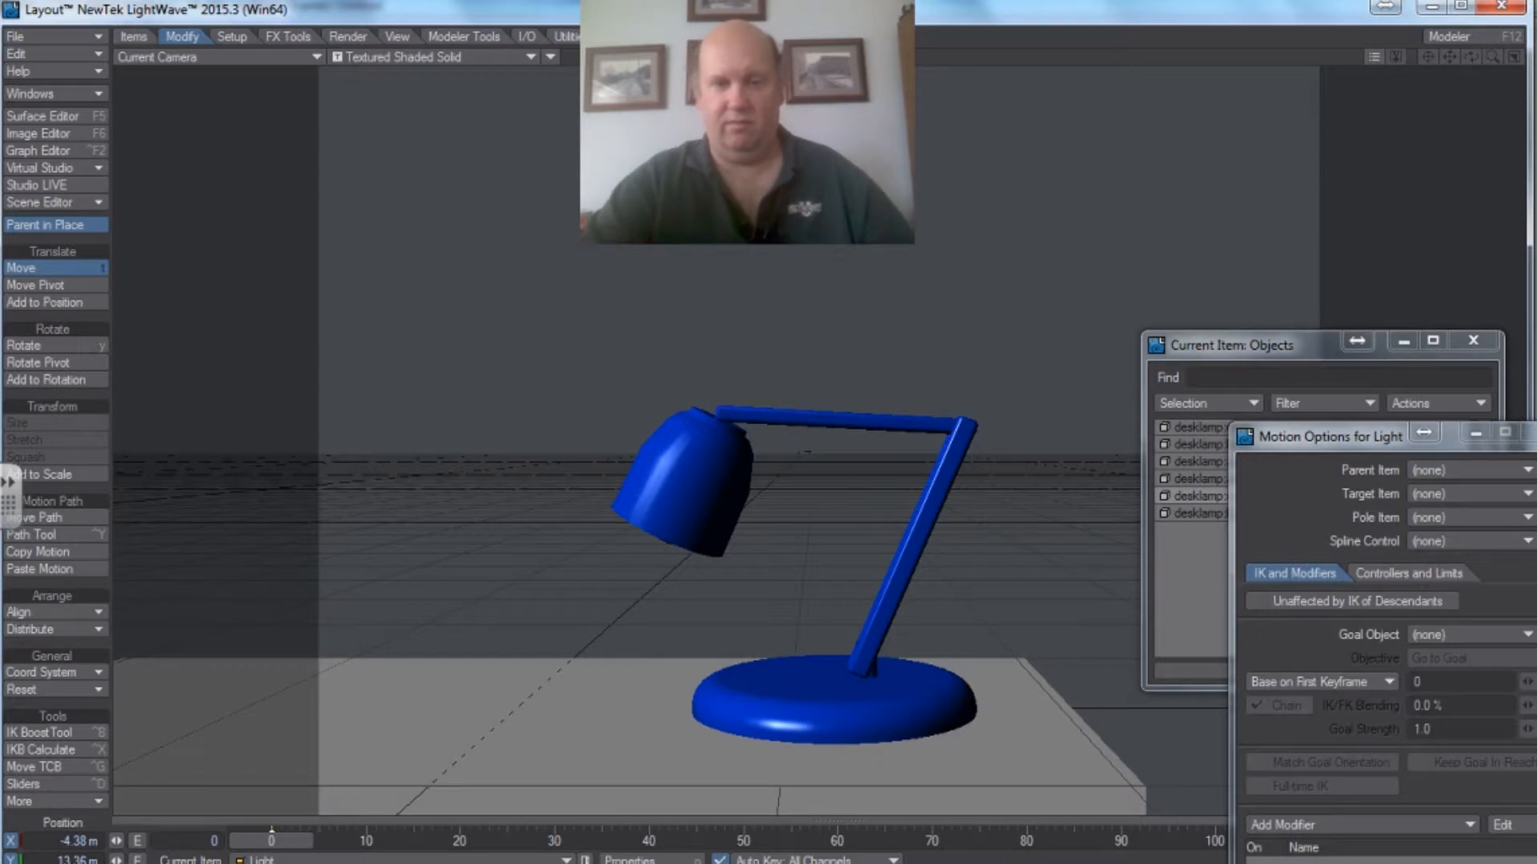
drag(548, 697, 553, 697)
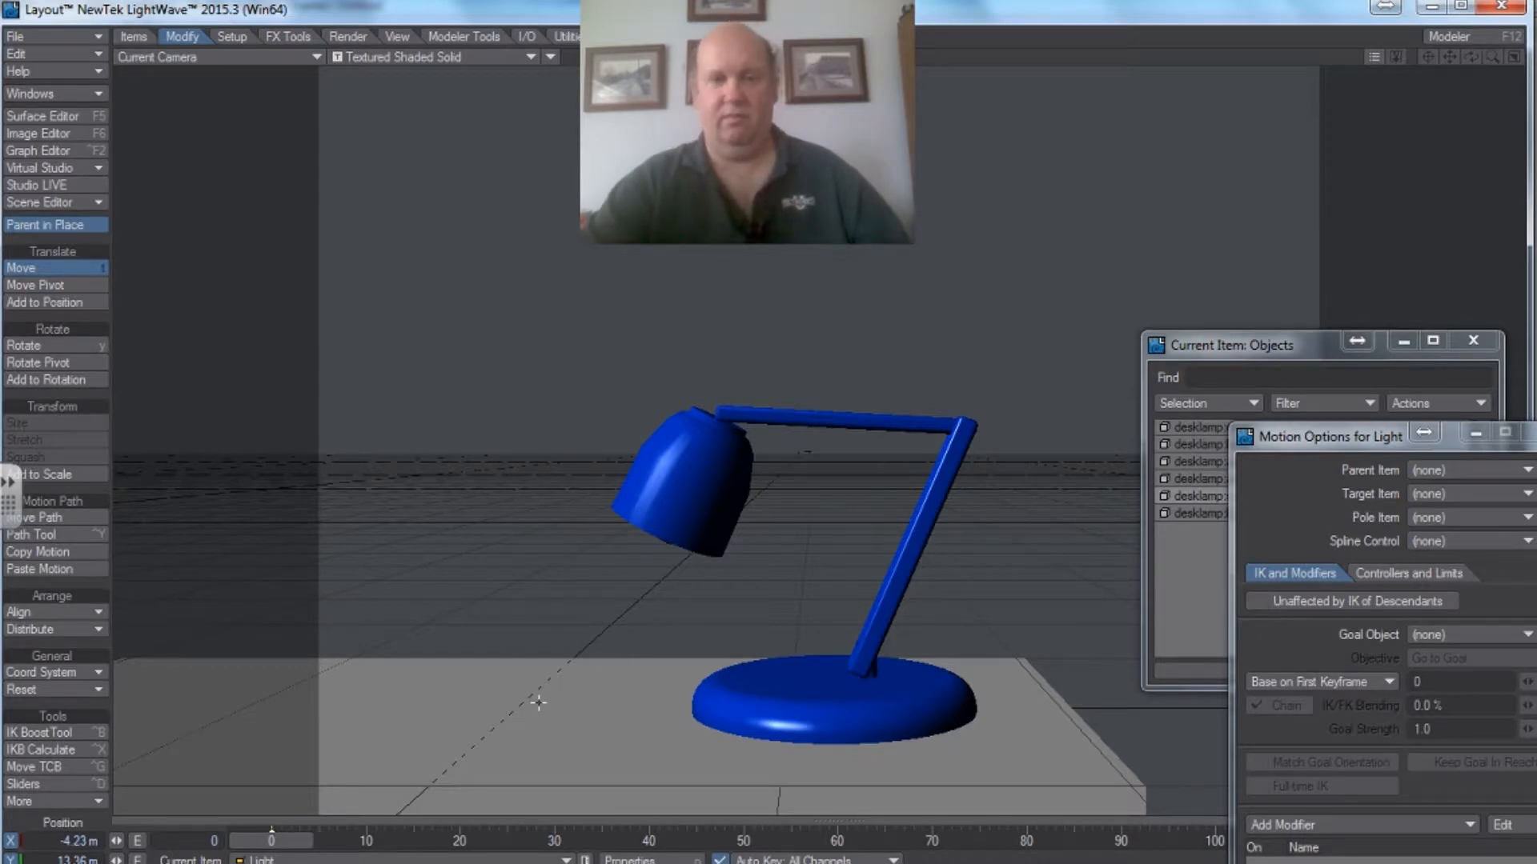
- Rotate the lamp shade toward the camera to expose the bulb inside its opening
click(671, 479)
key(y)
mouse_move(729, 437)
mouse_down()
mouse_move(690, 436)
mouse_move(719, 394)
mouse_move(718, 475)
mouse_move(719, 442)
mouse_up()
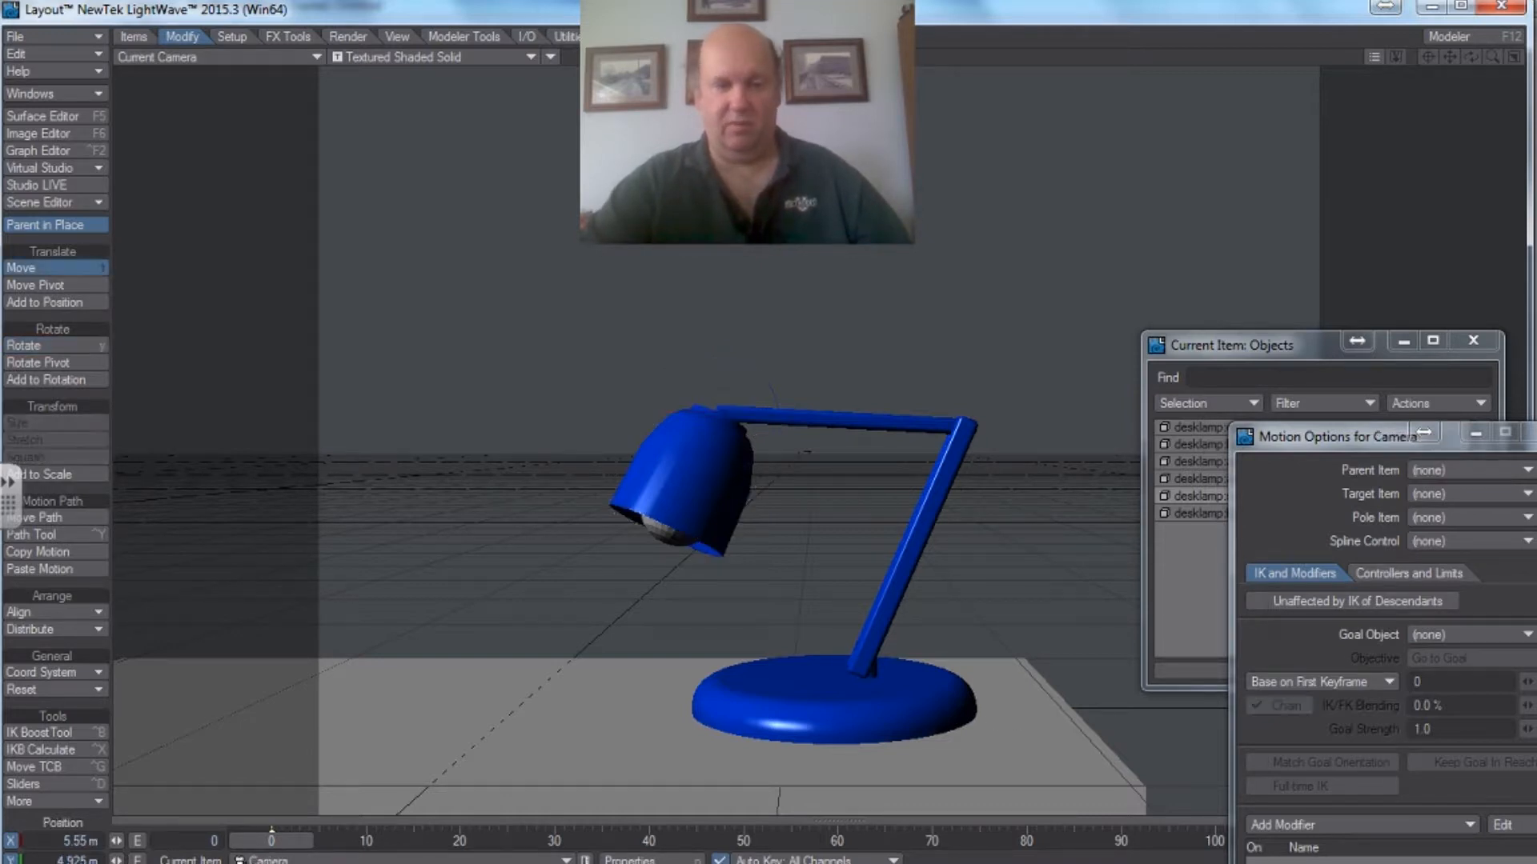
- Reframe the lamp by moving the camera to about 6.575 m X, 4.45 m Y and -20.243 m Z, and test-render frame 0
key(shift+c)
key(t)
drag(800, 688, 889, 716)
drag(636, 733, 636, 723)
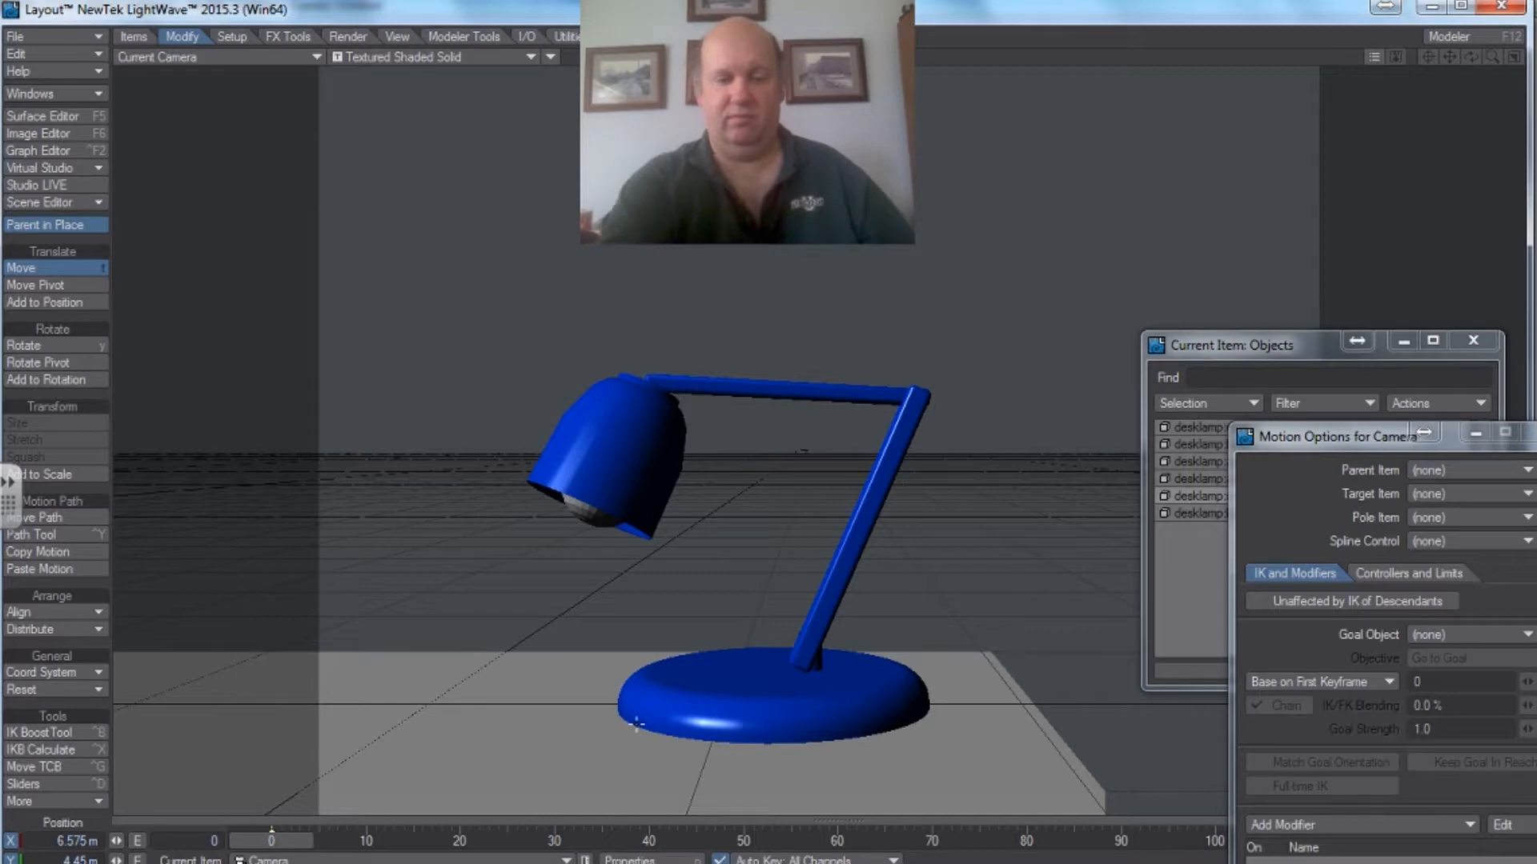
key(F9)
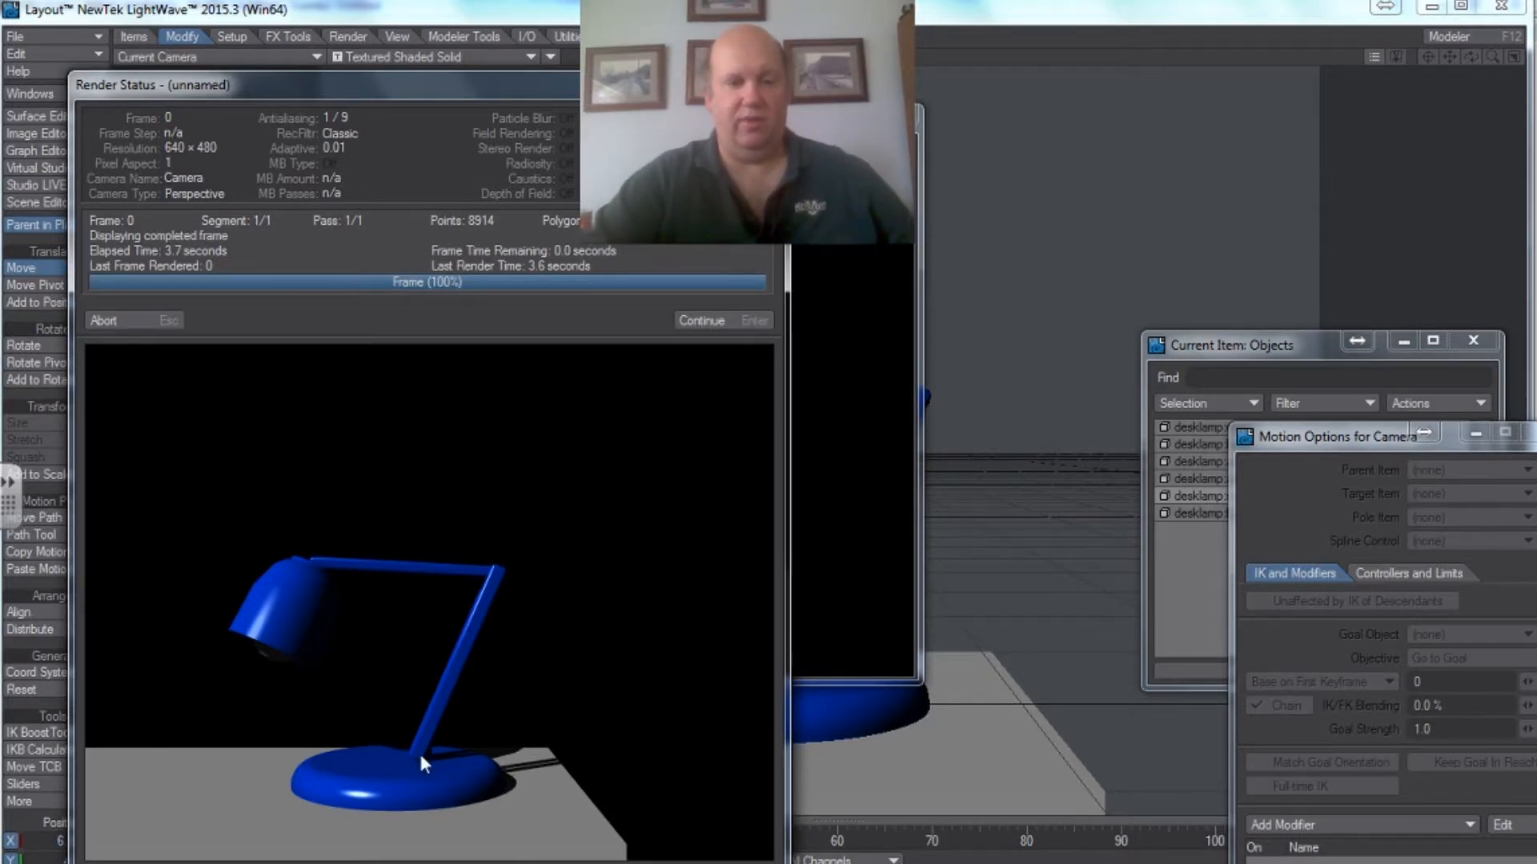
click(697, 321)
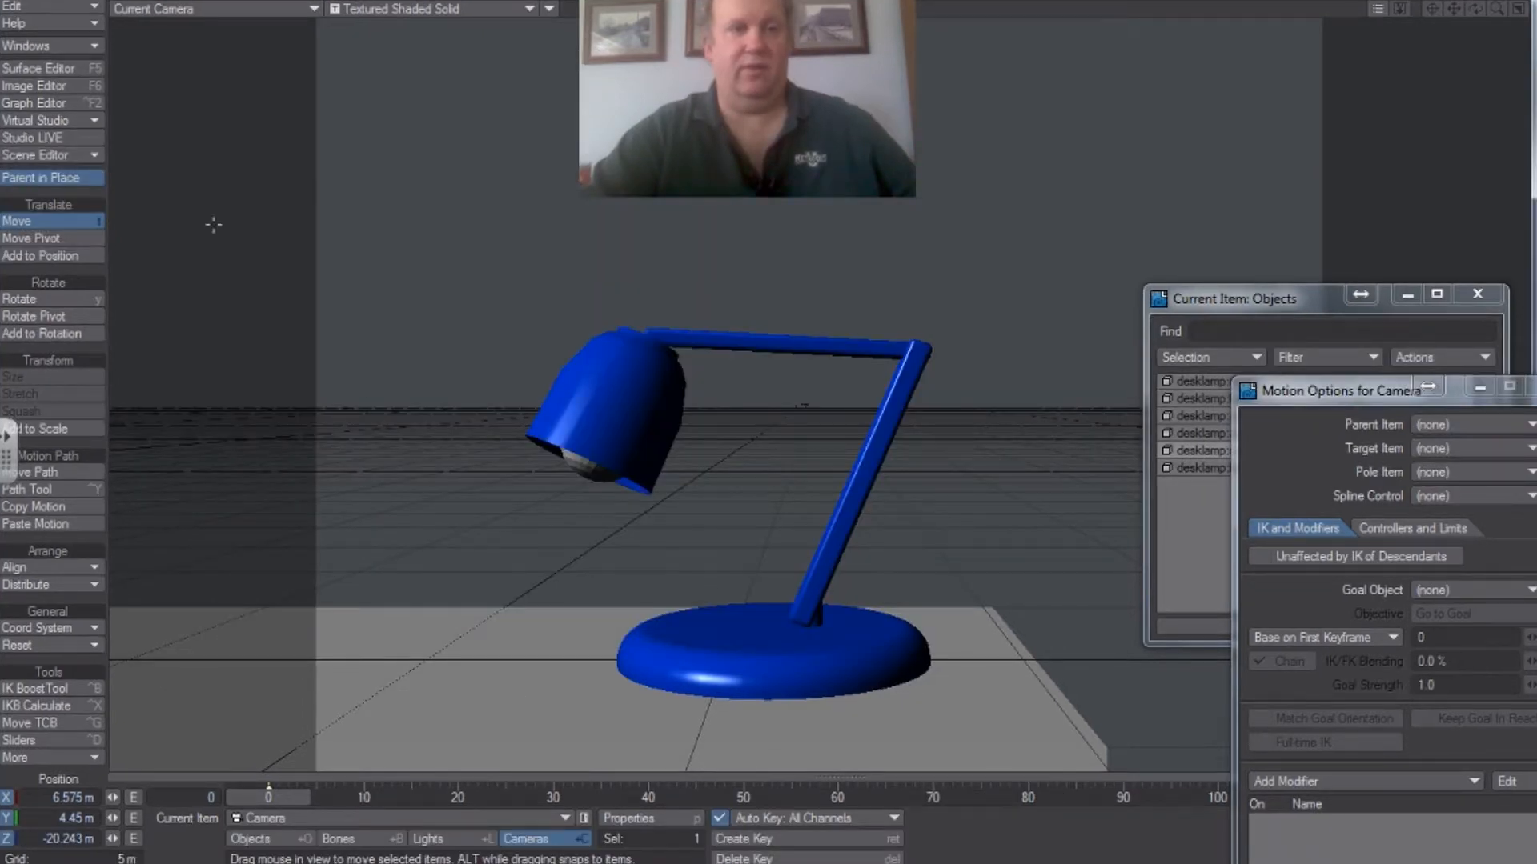
- Add a planar image map to the table surface's color and load 9436-Matte-Woodgrain-Matte.jpg as its image
click(44, 68)
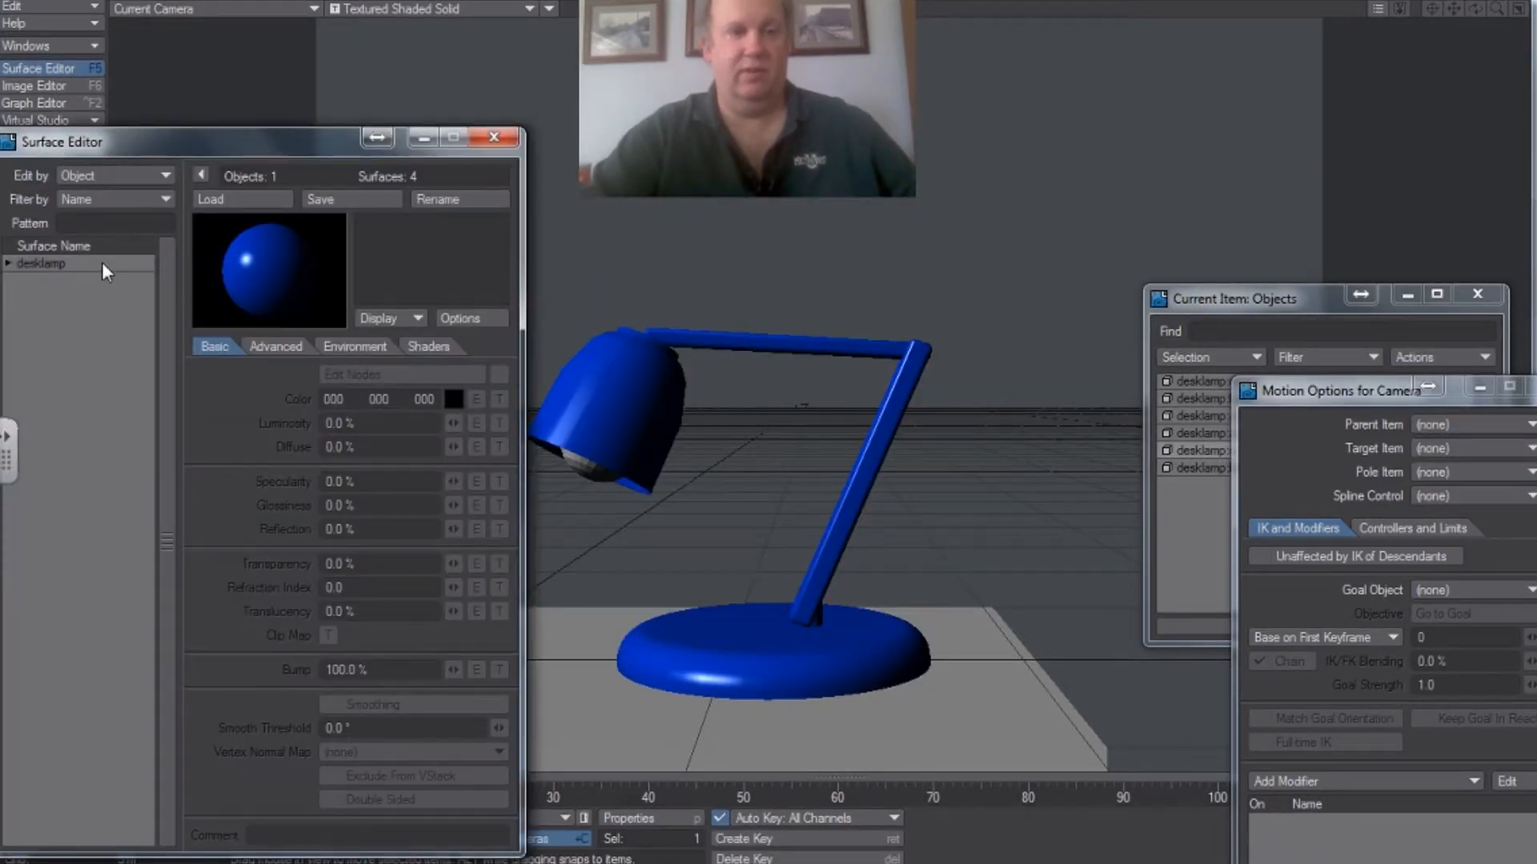
click(7, 263)
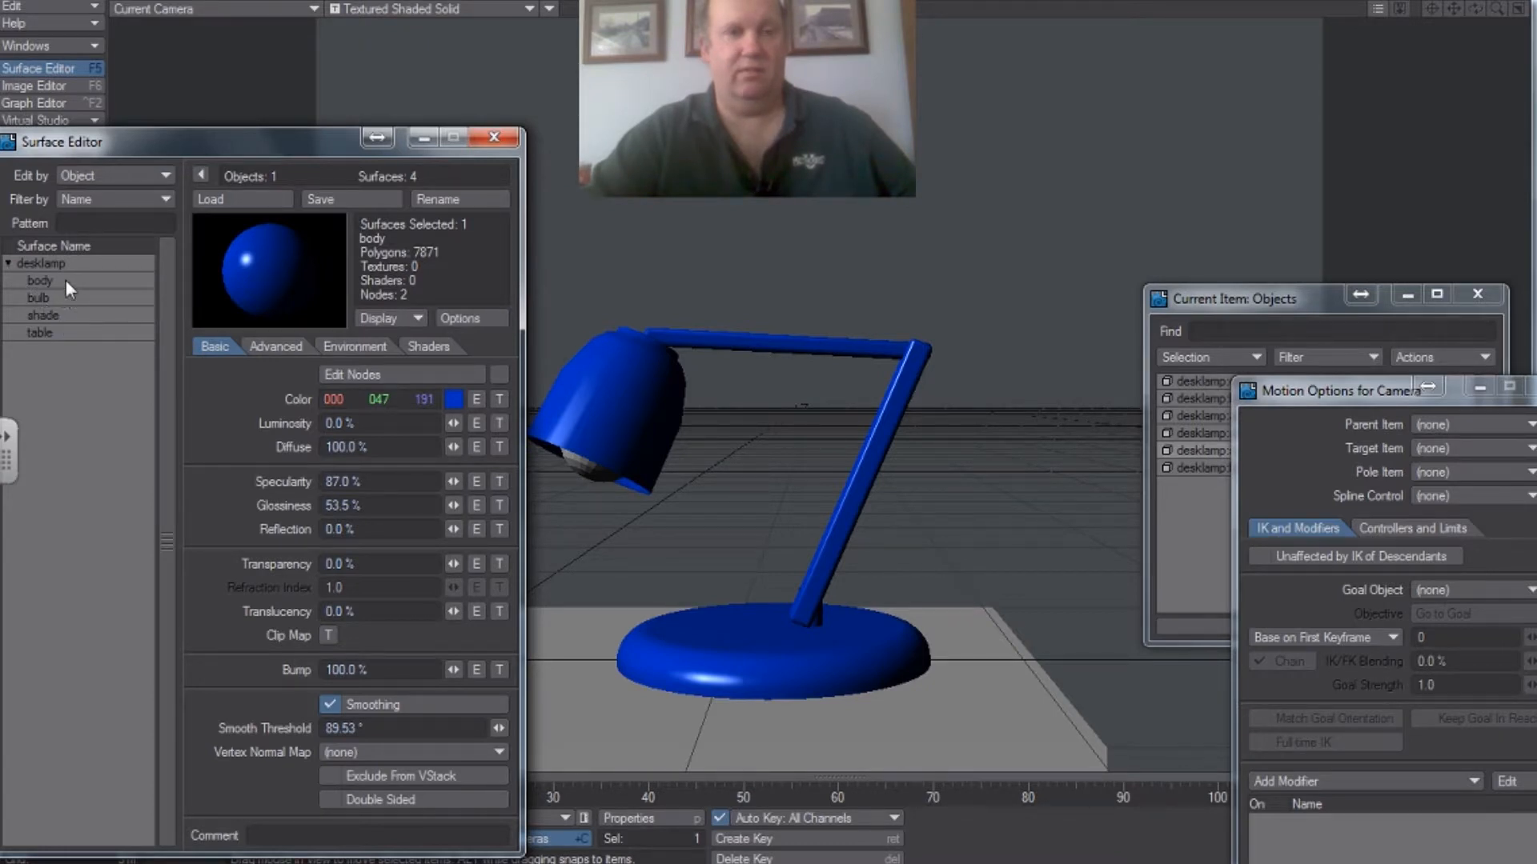
click(56, 329)
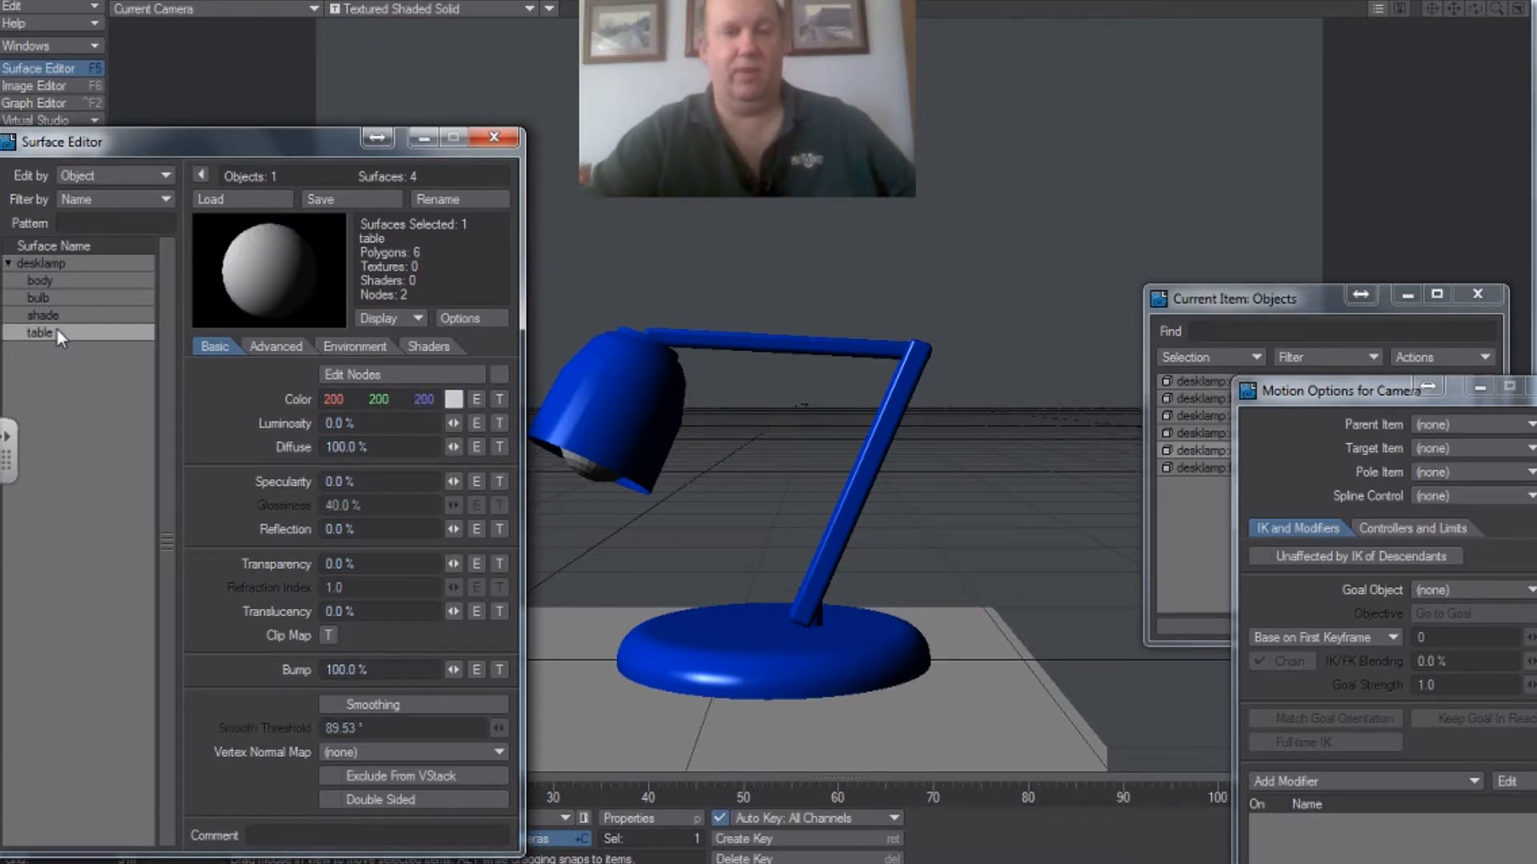
click(498, 400)
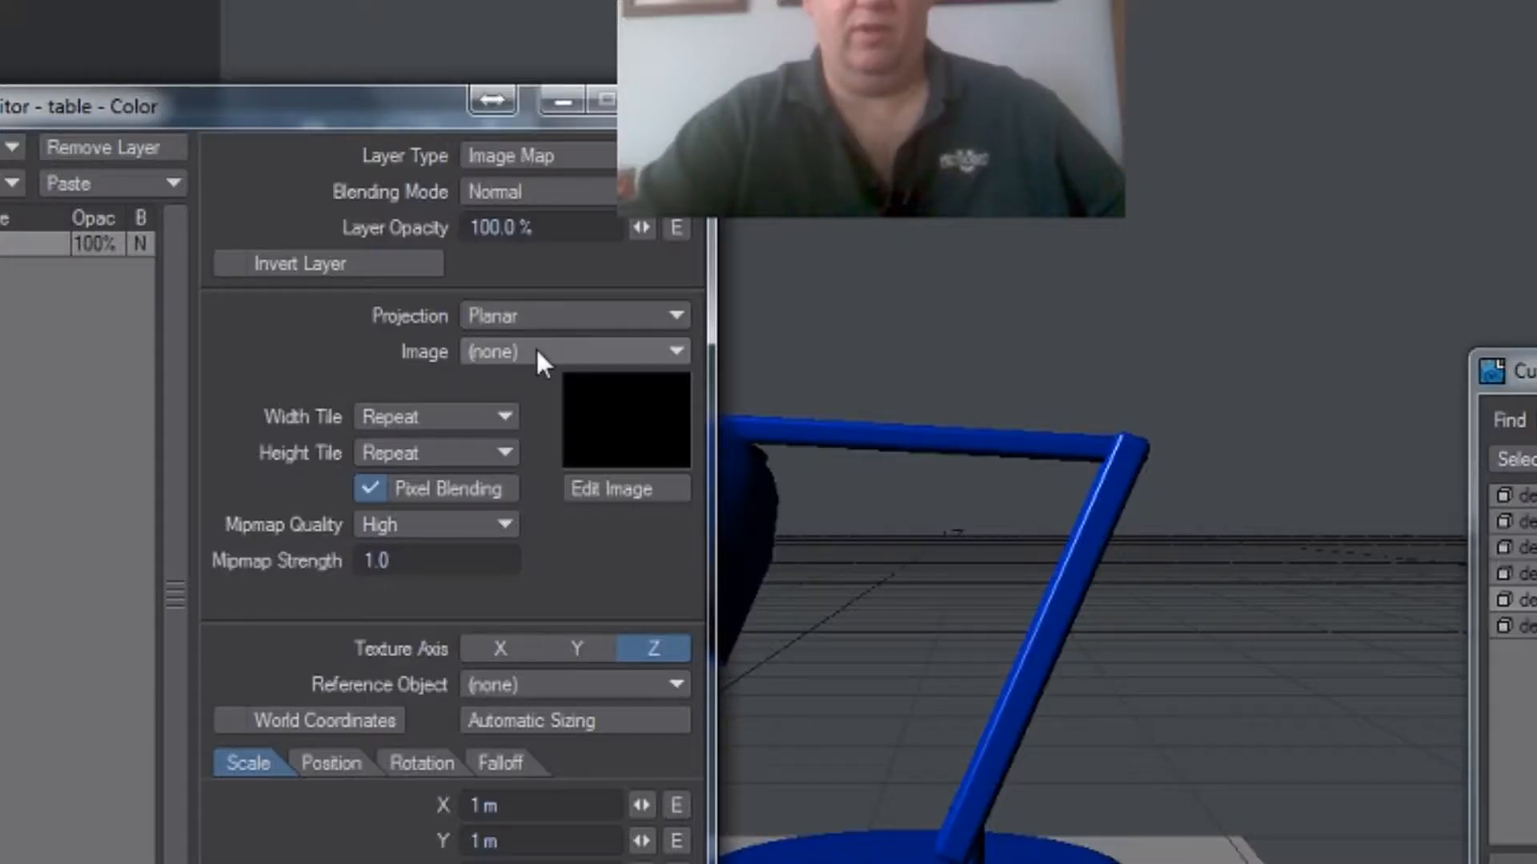
click(524, 284)
click(541, 373)
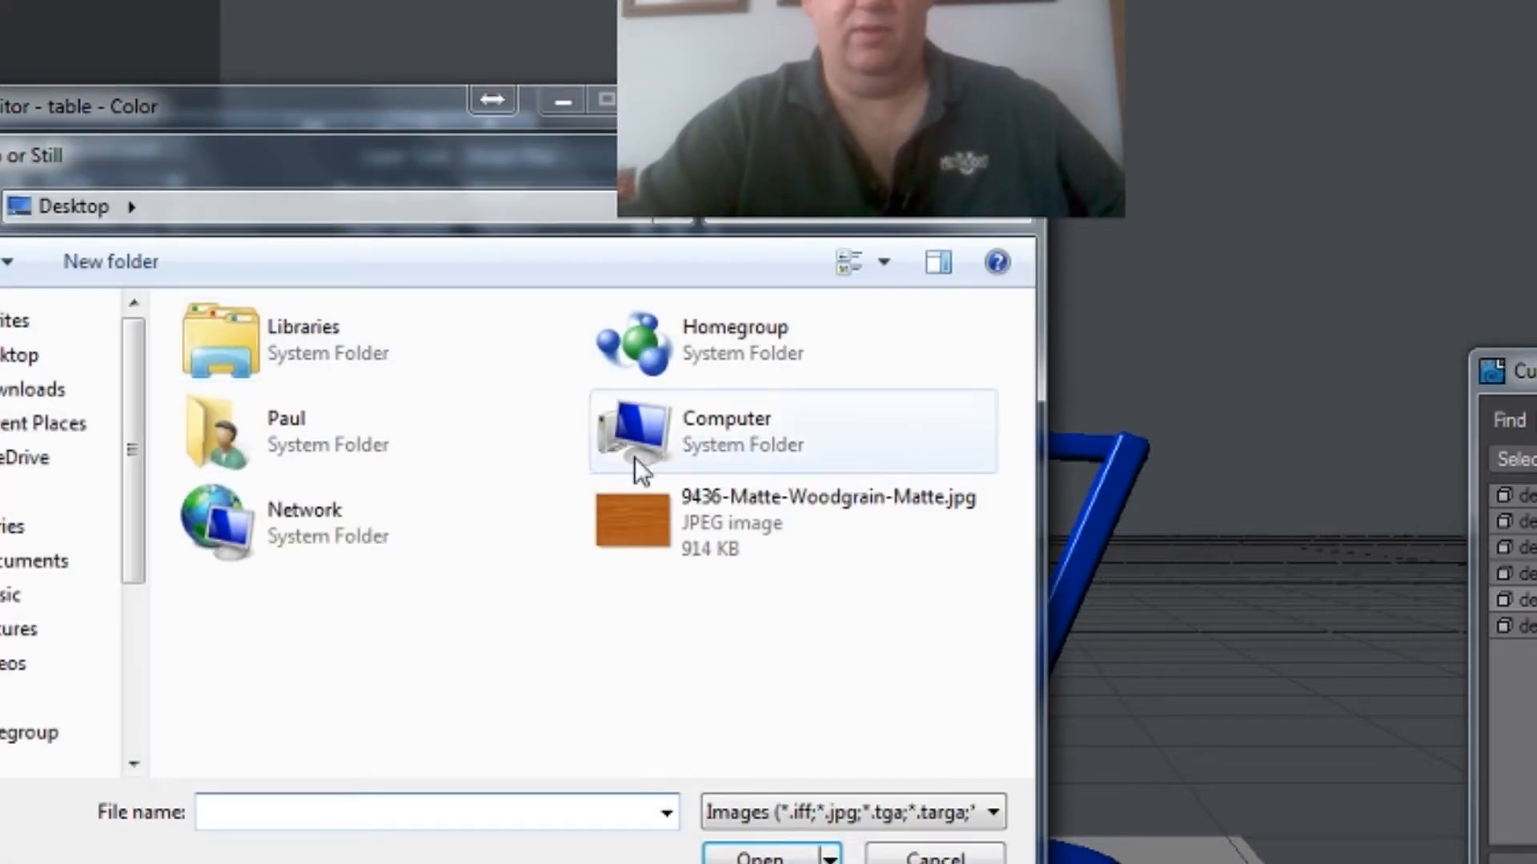
click(661, 515)
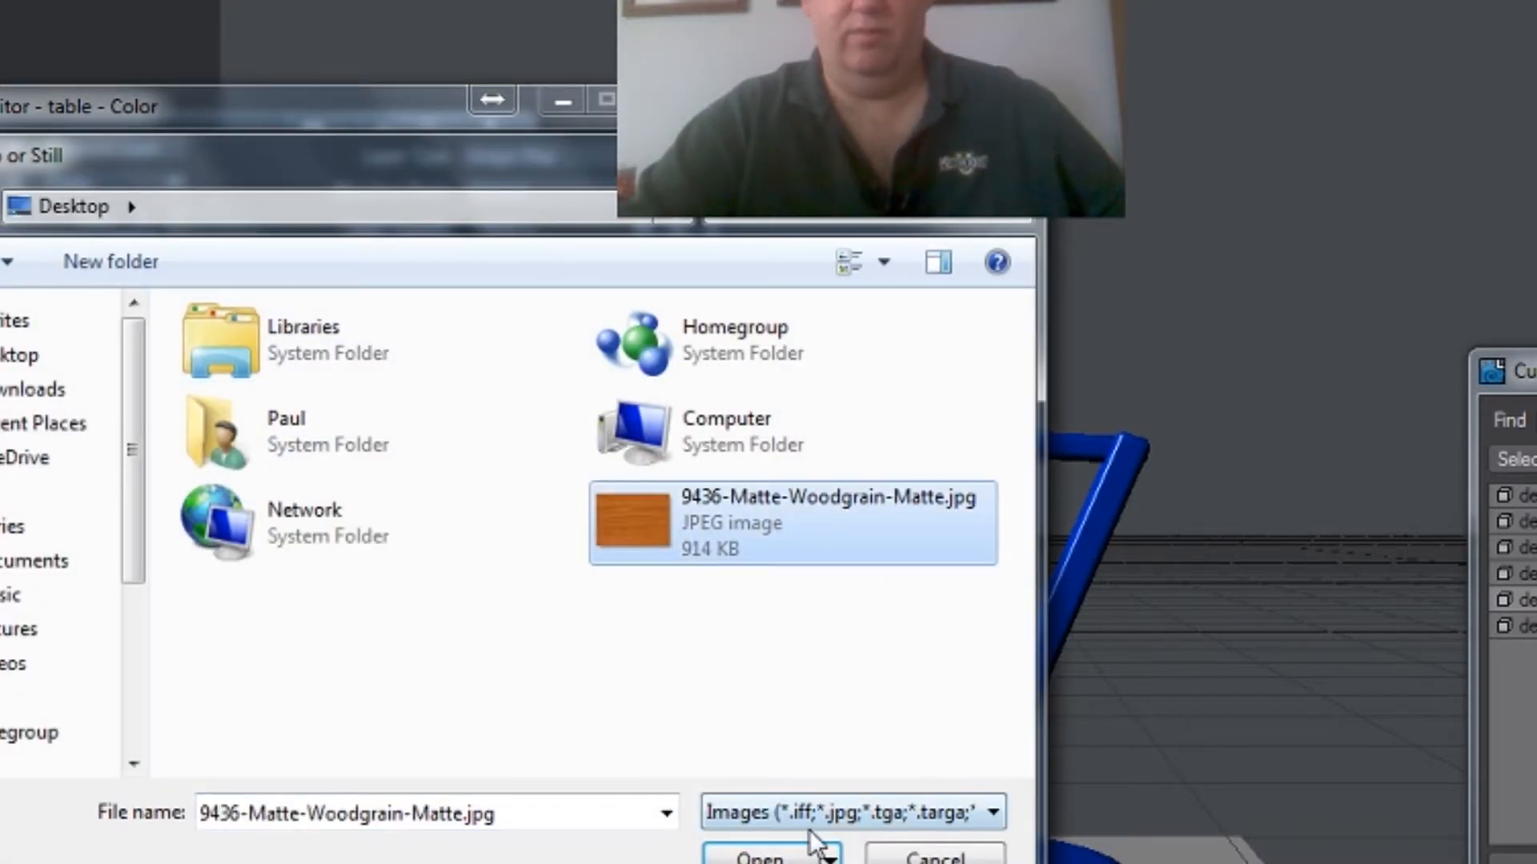
click(789, 856)
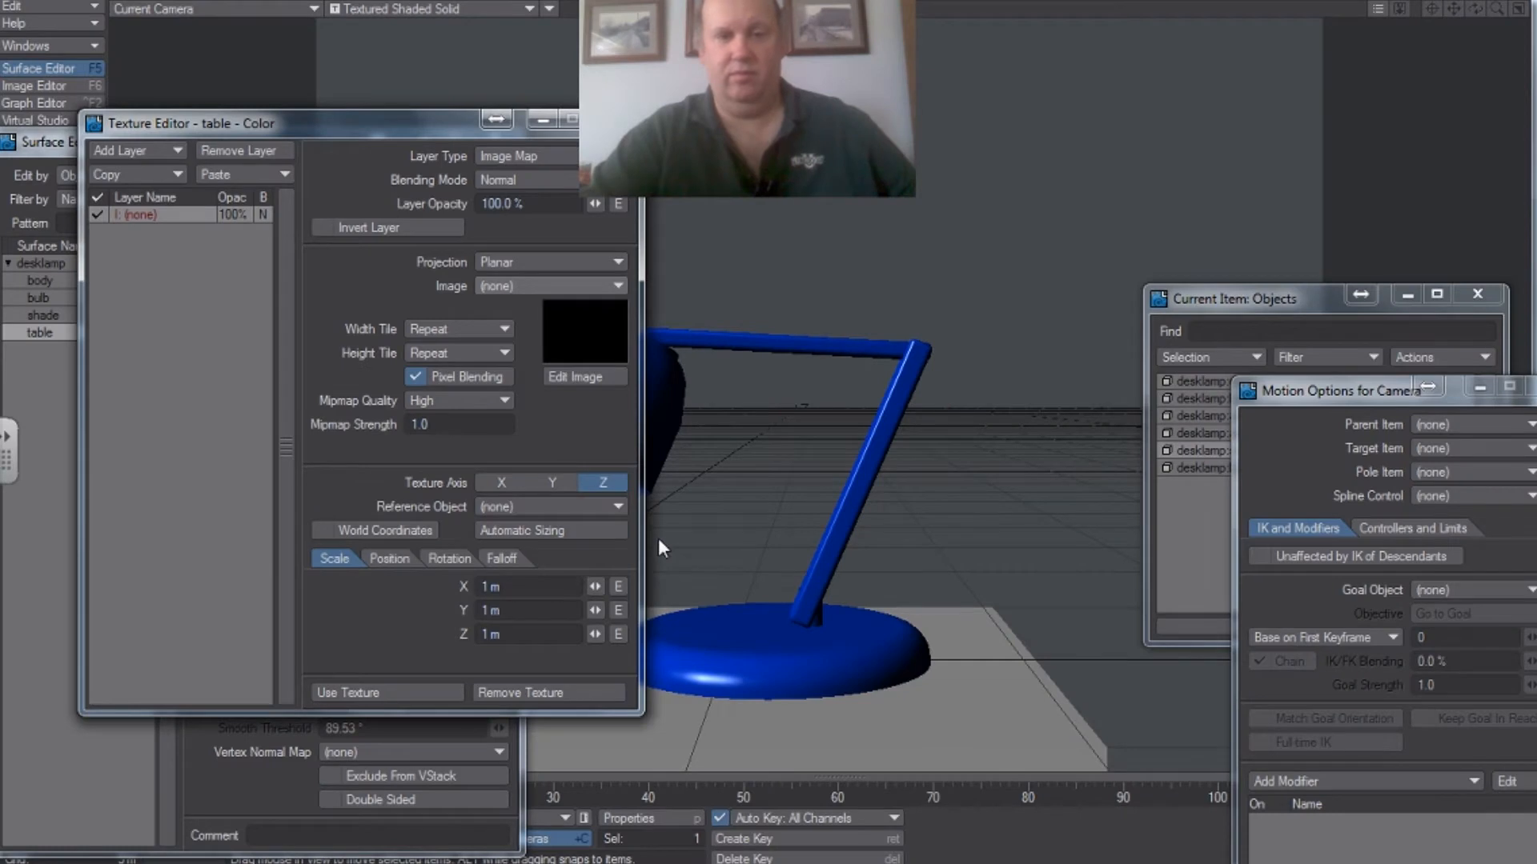
- Fit the woodgrain image to the table with automatic sizing and set its texture axis to Y
click(553, 483)
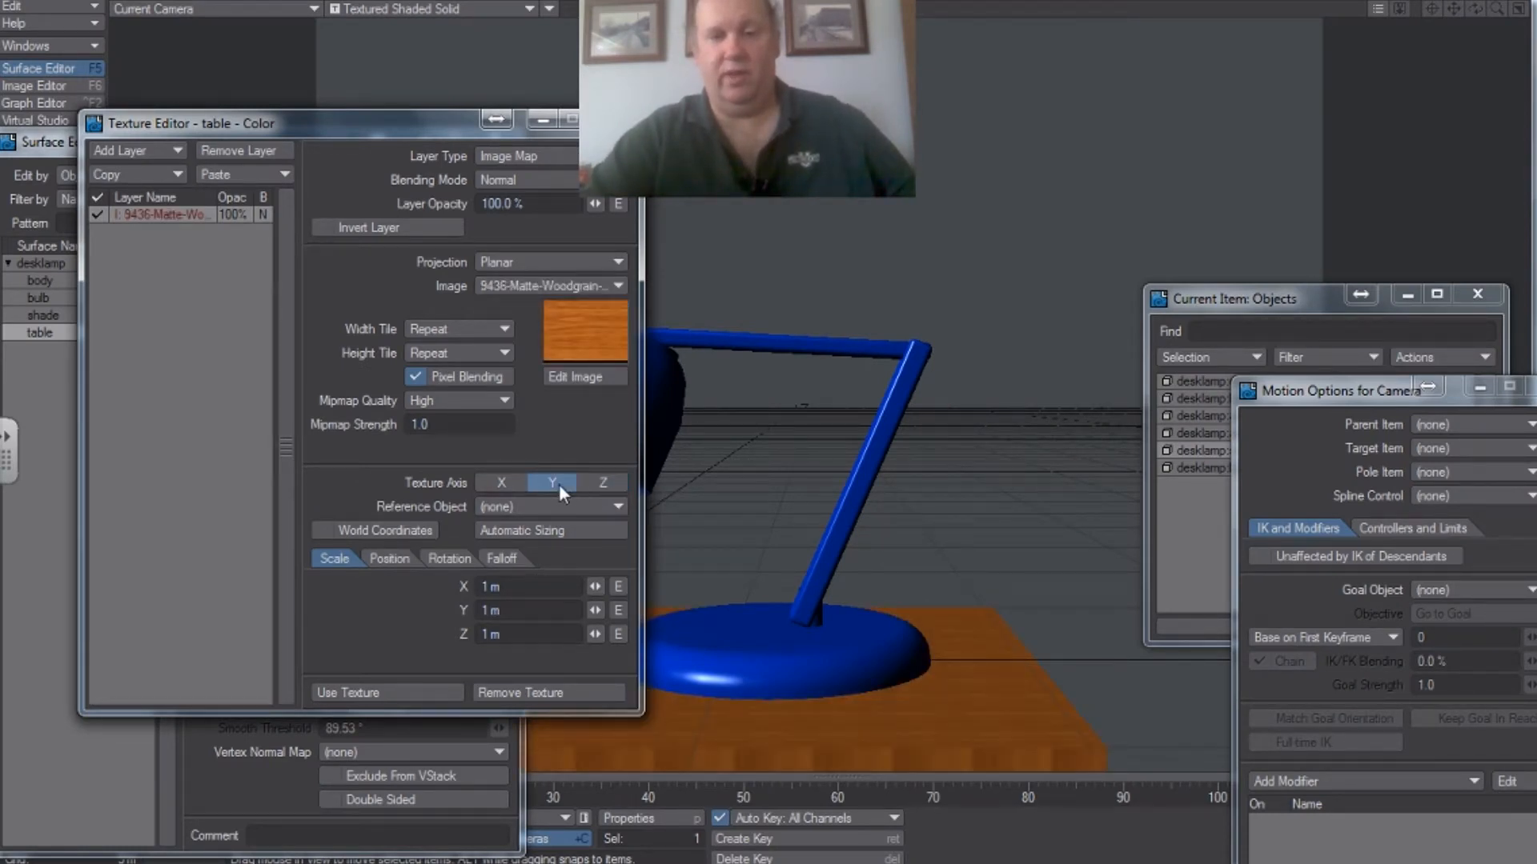
click(507, 480)
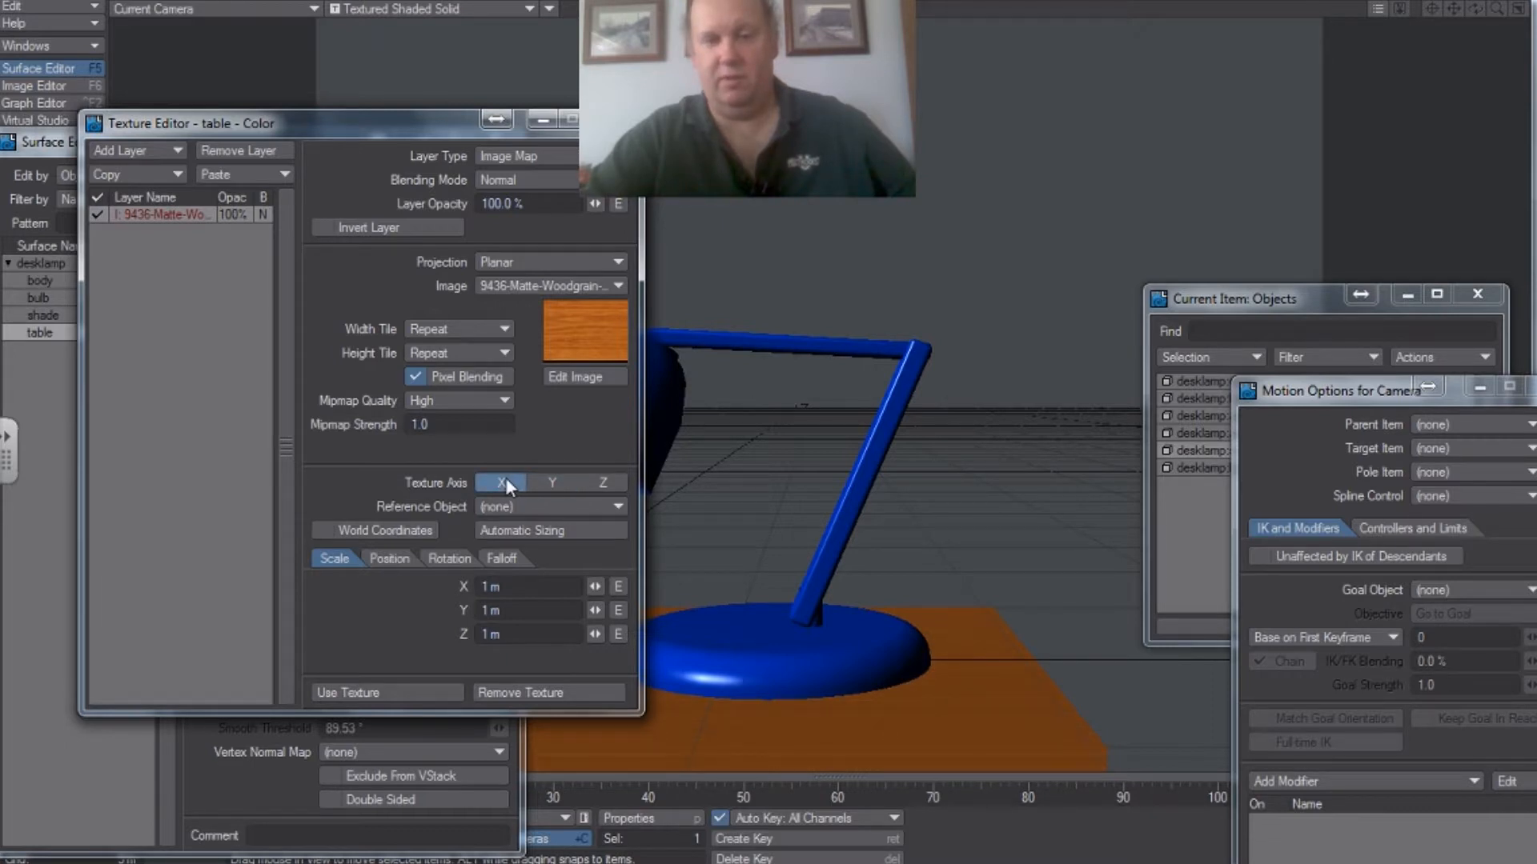
drag(425, 138, 294, 143)
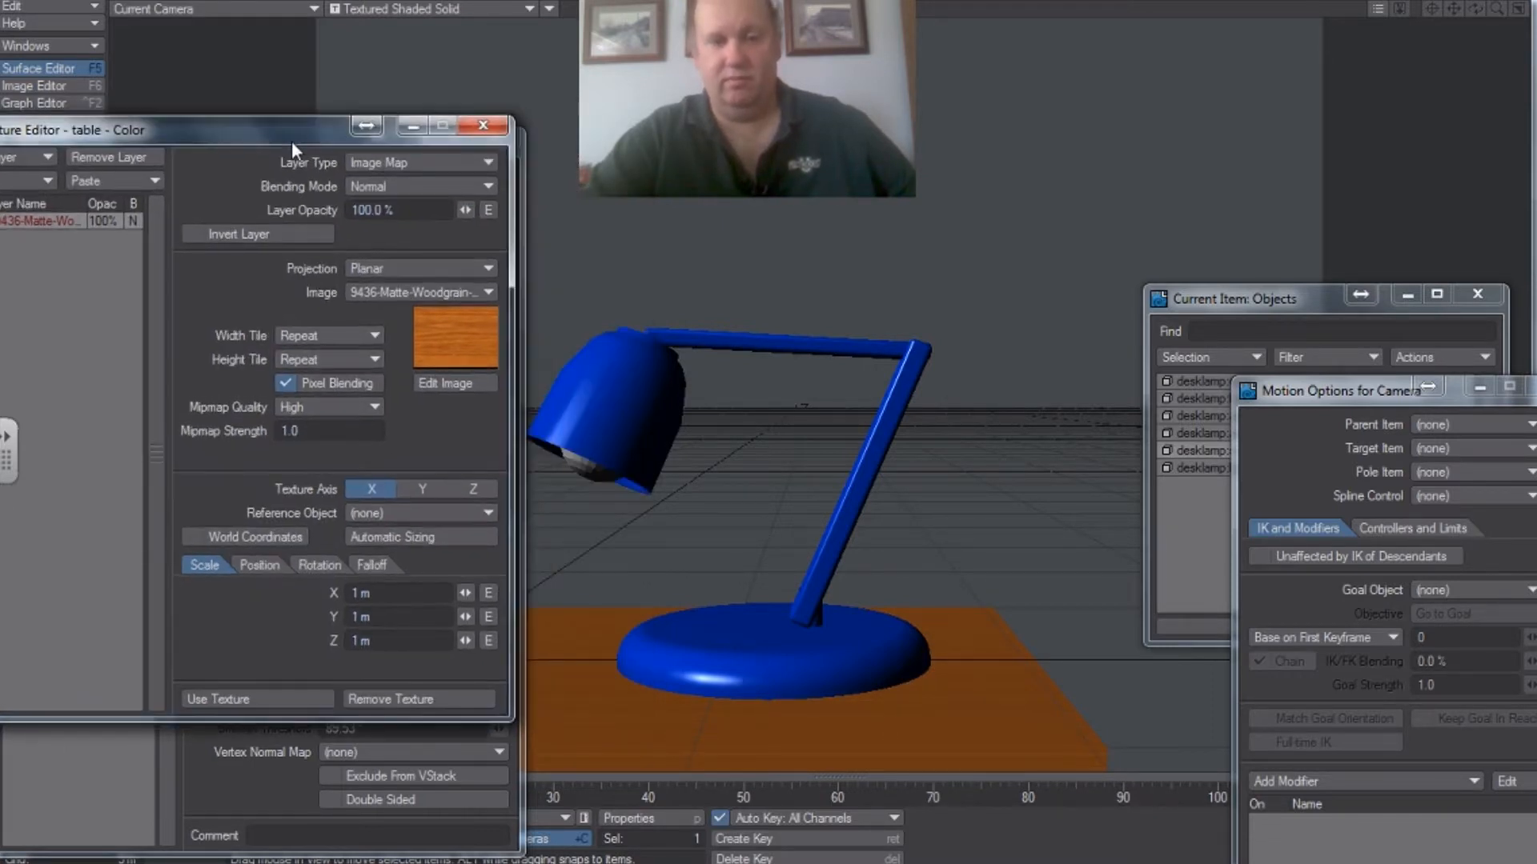
click(445, 533)
click(418, 489)
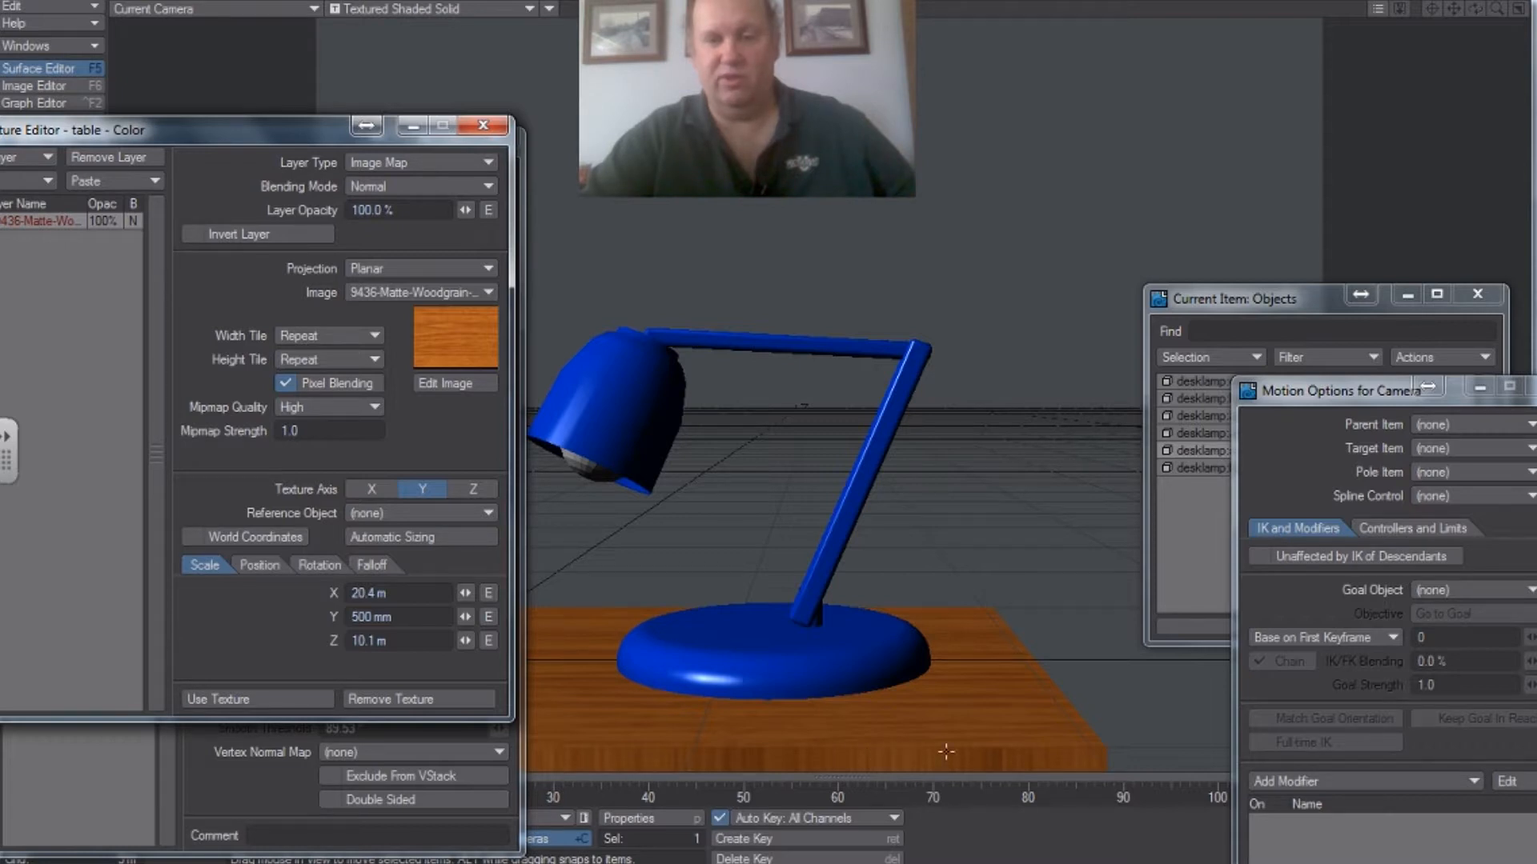
- Change the table's woodgrain projection to Cubic, and close the texture and surface editors
click(368, 271)
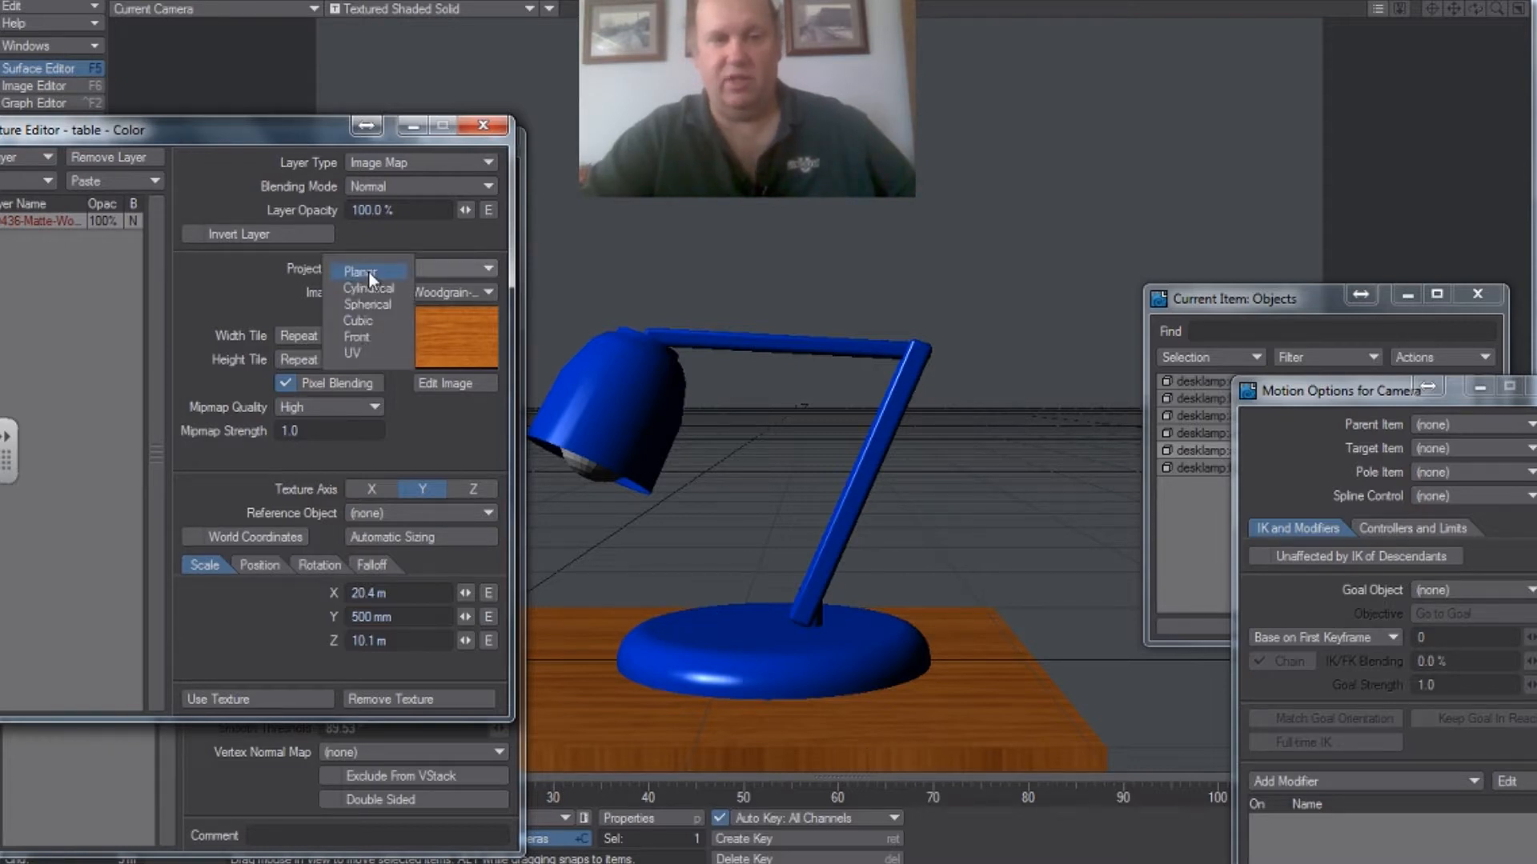
click(371, 317)
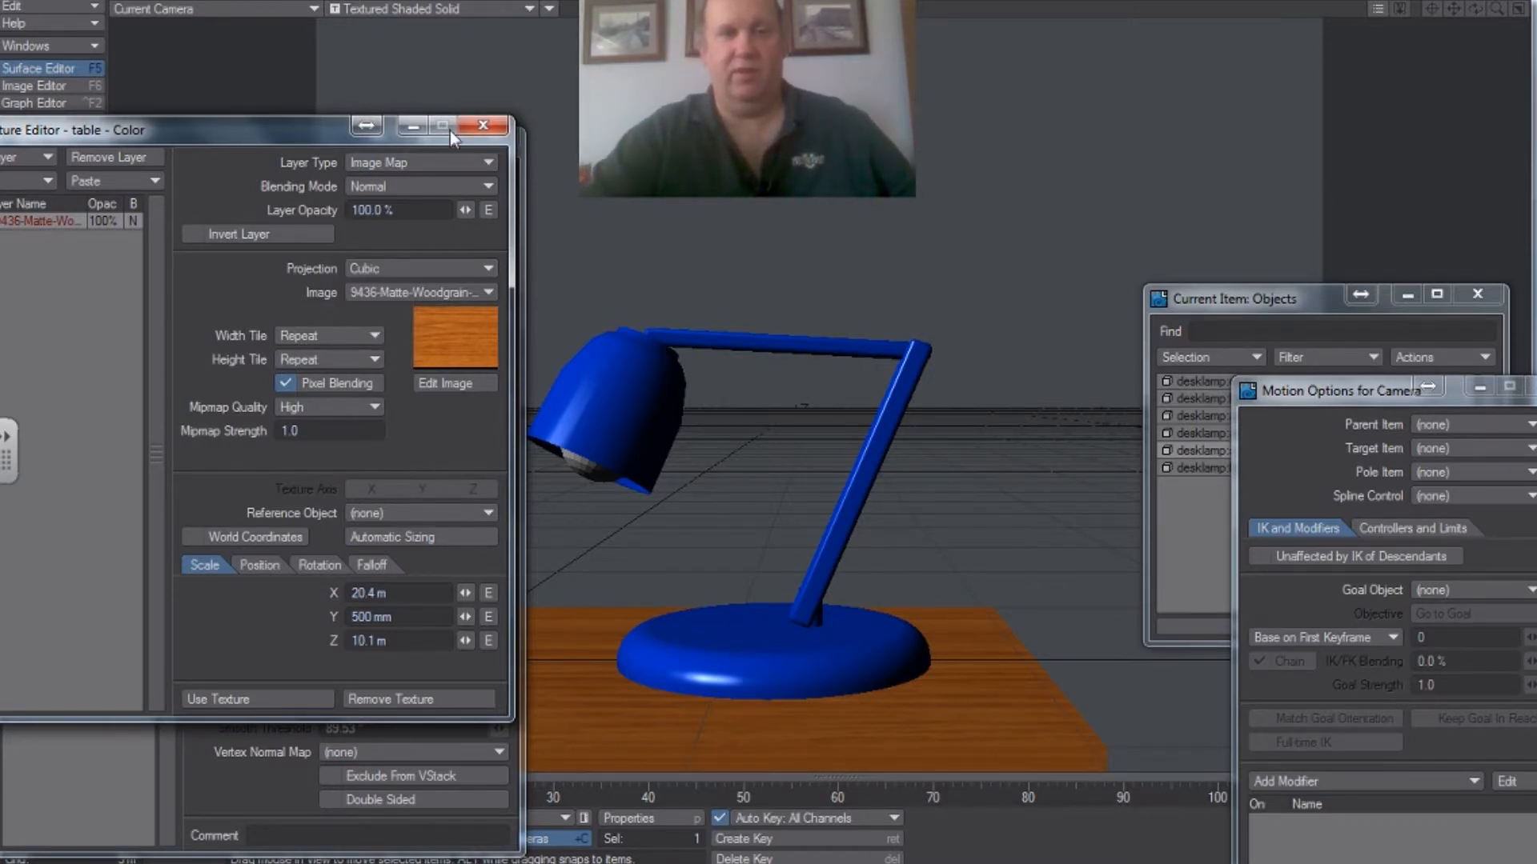
drag(268, 143, 251, 206)
click(454, 191)
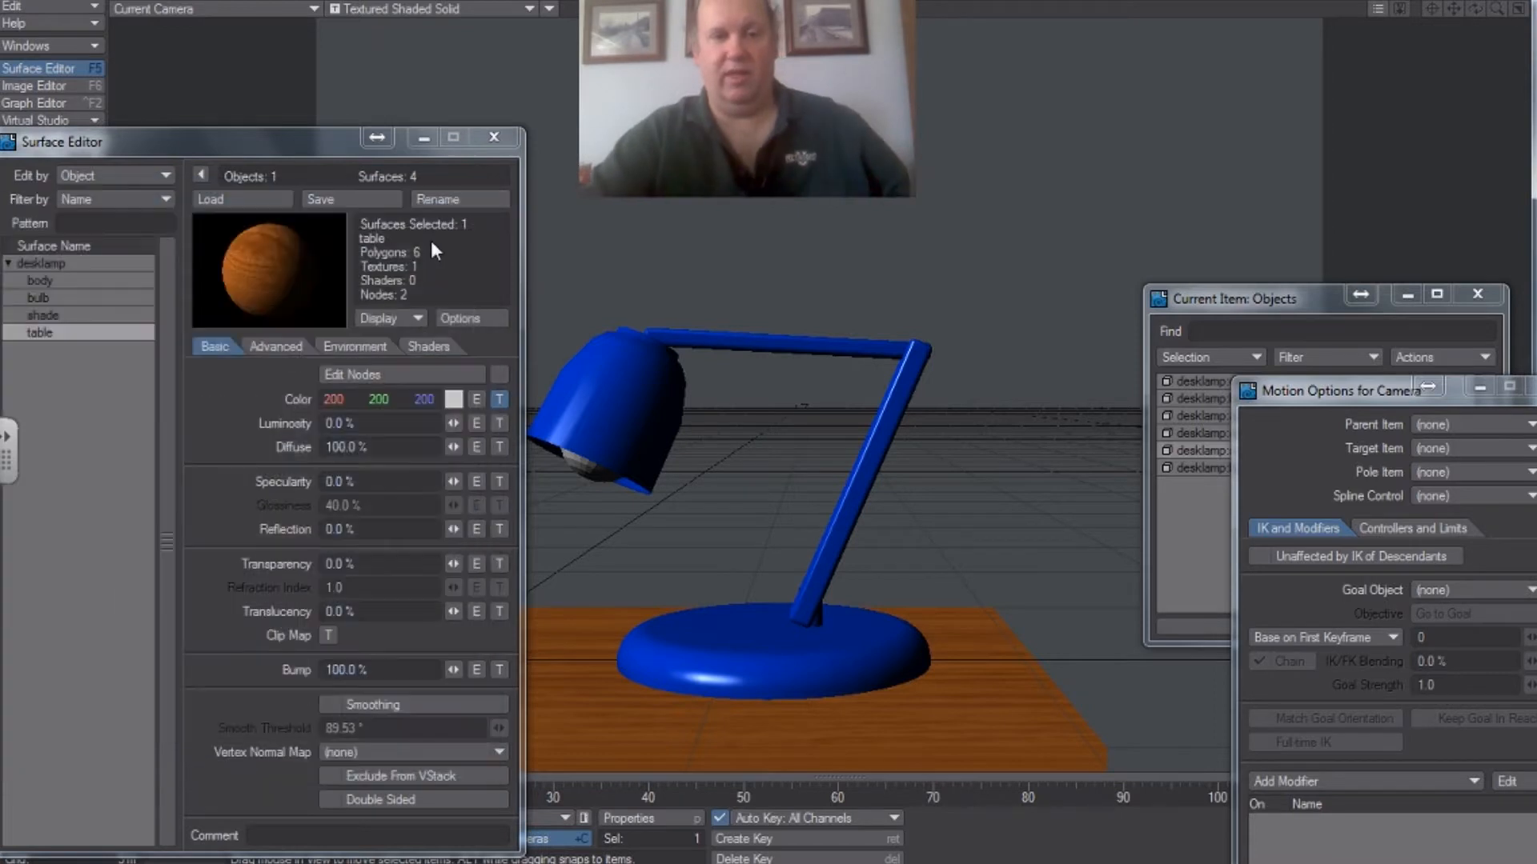
click(494, 136)
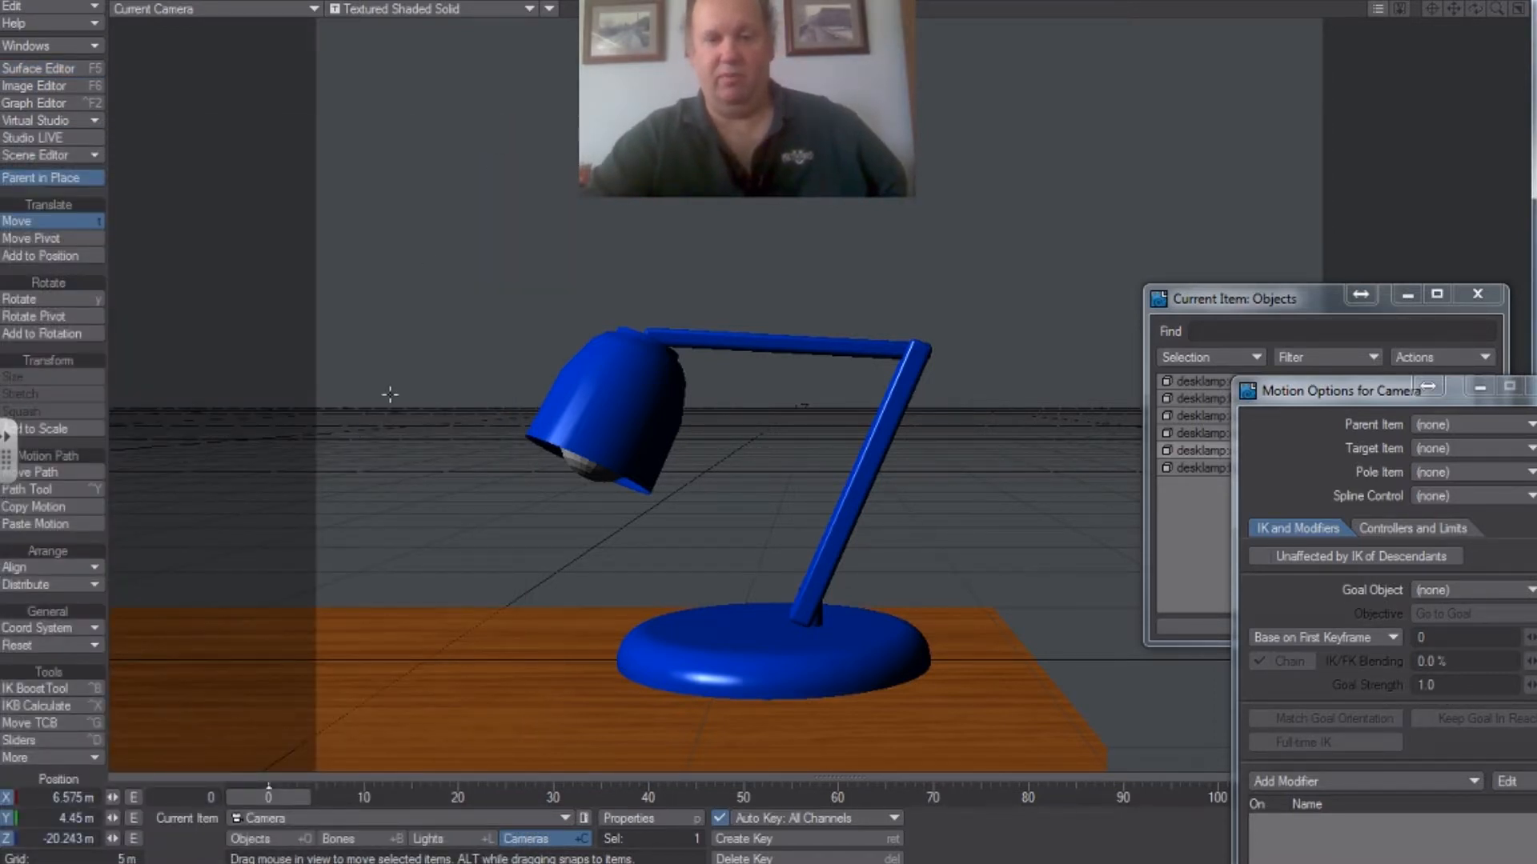
- Set the bulb surface's luminosity to 100% and turn on its smoothing
click(591, 473)
key(y)
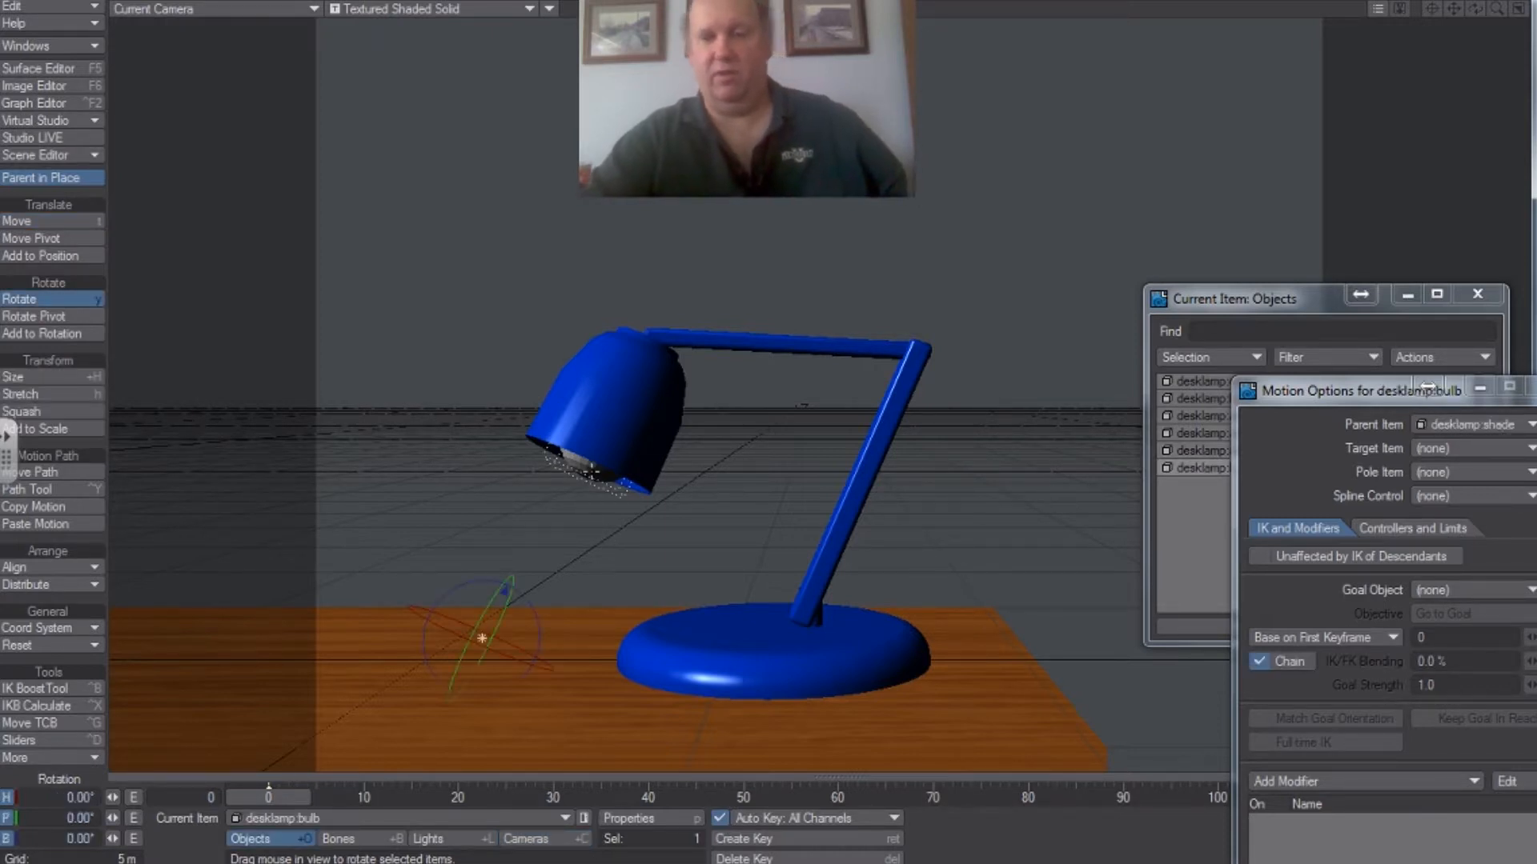
click(83, 68)
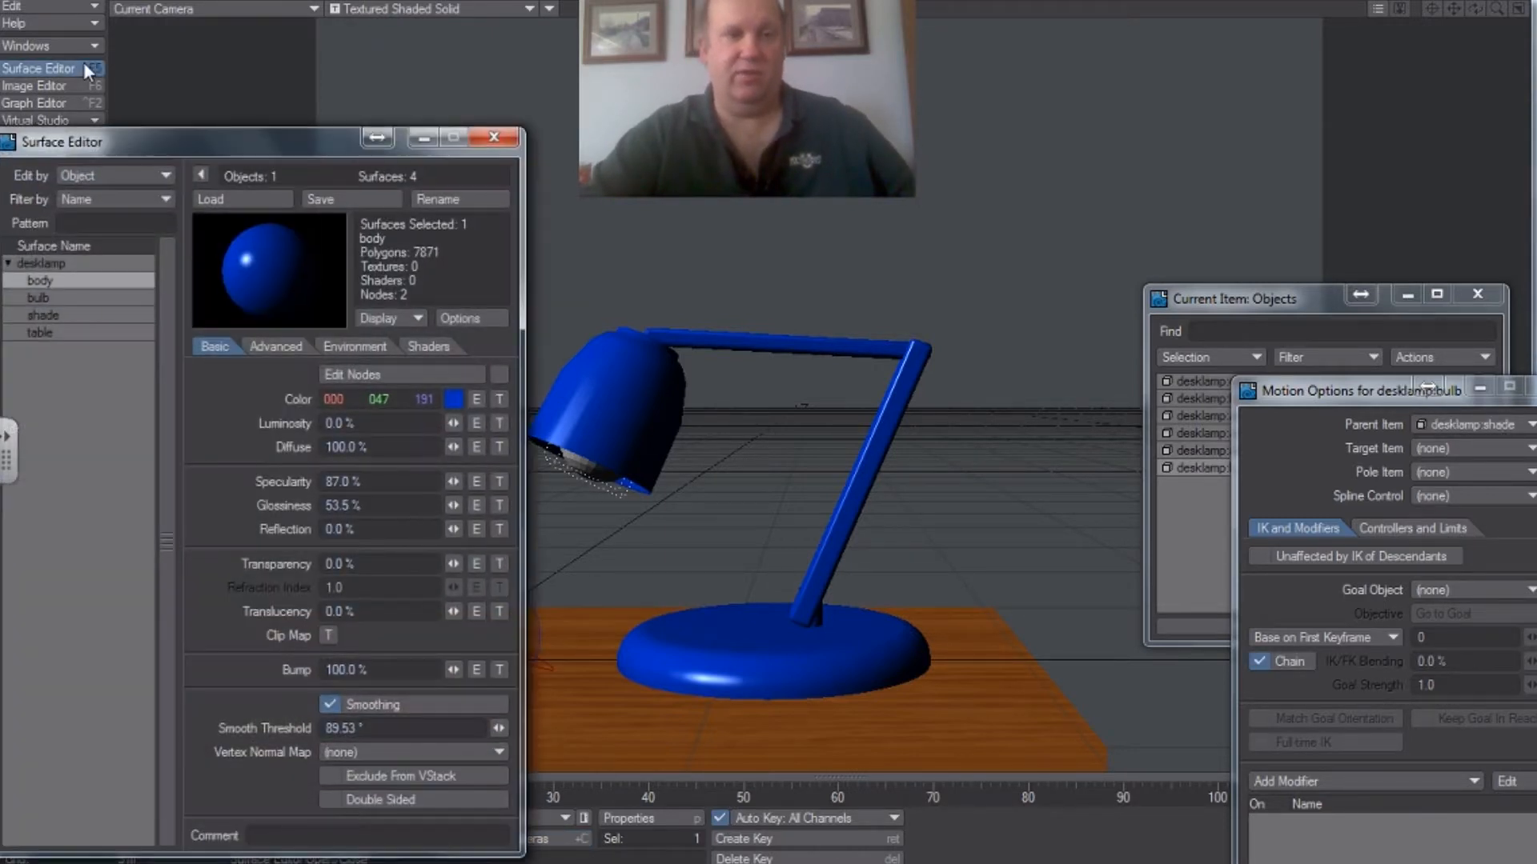
click(32, 297)
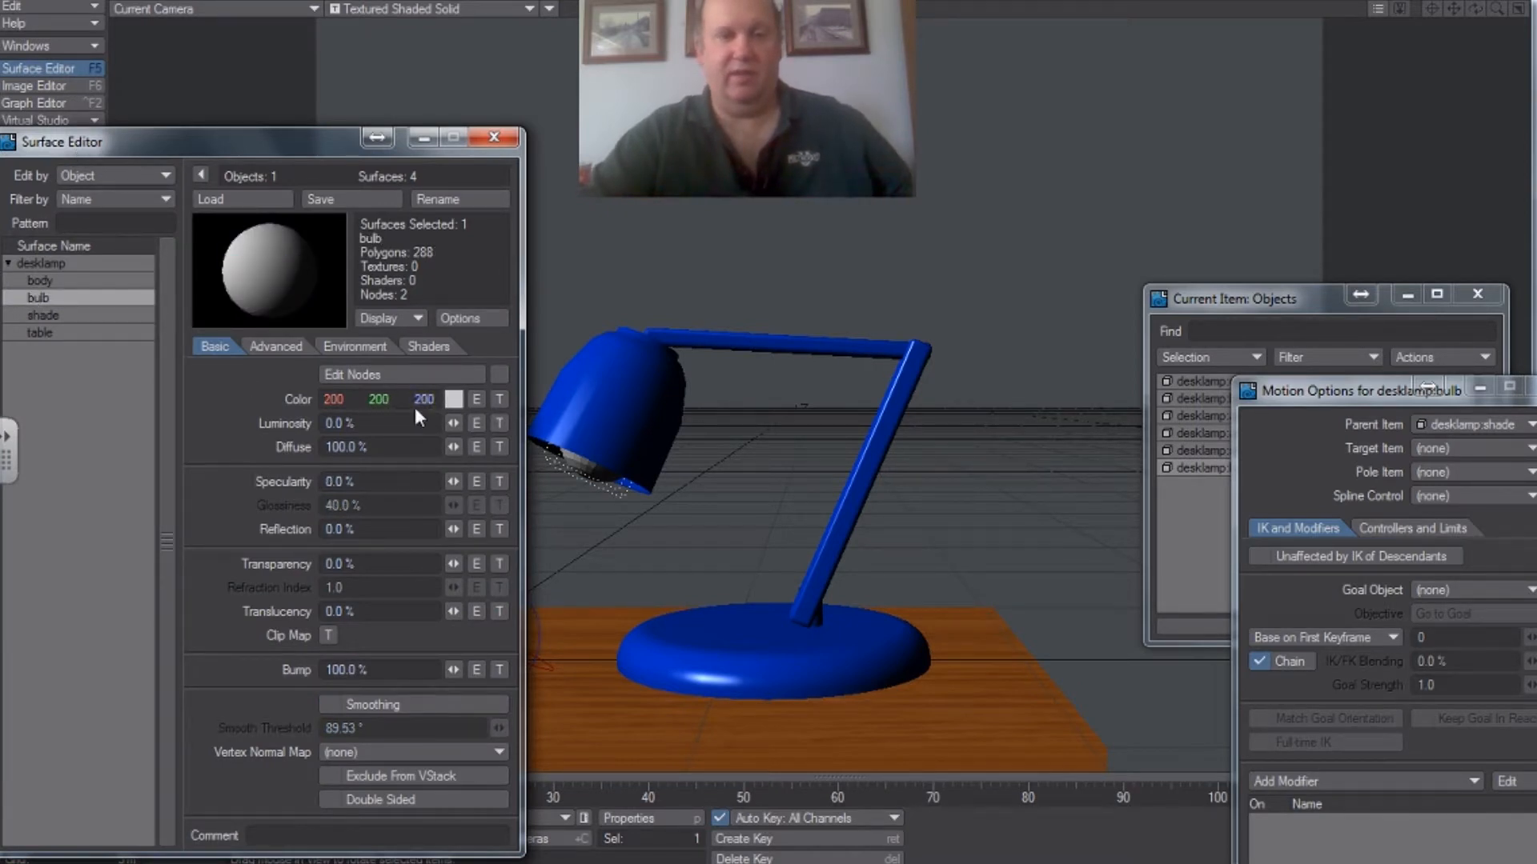
drag(453, 426, 512, 426)
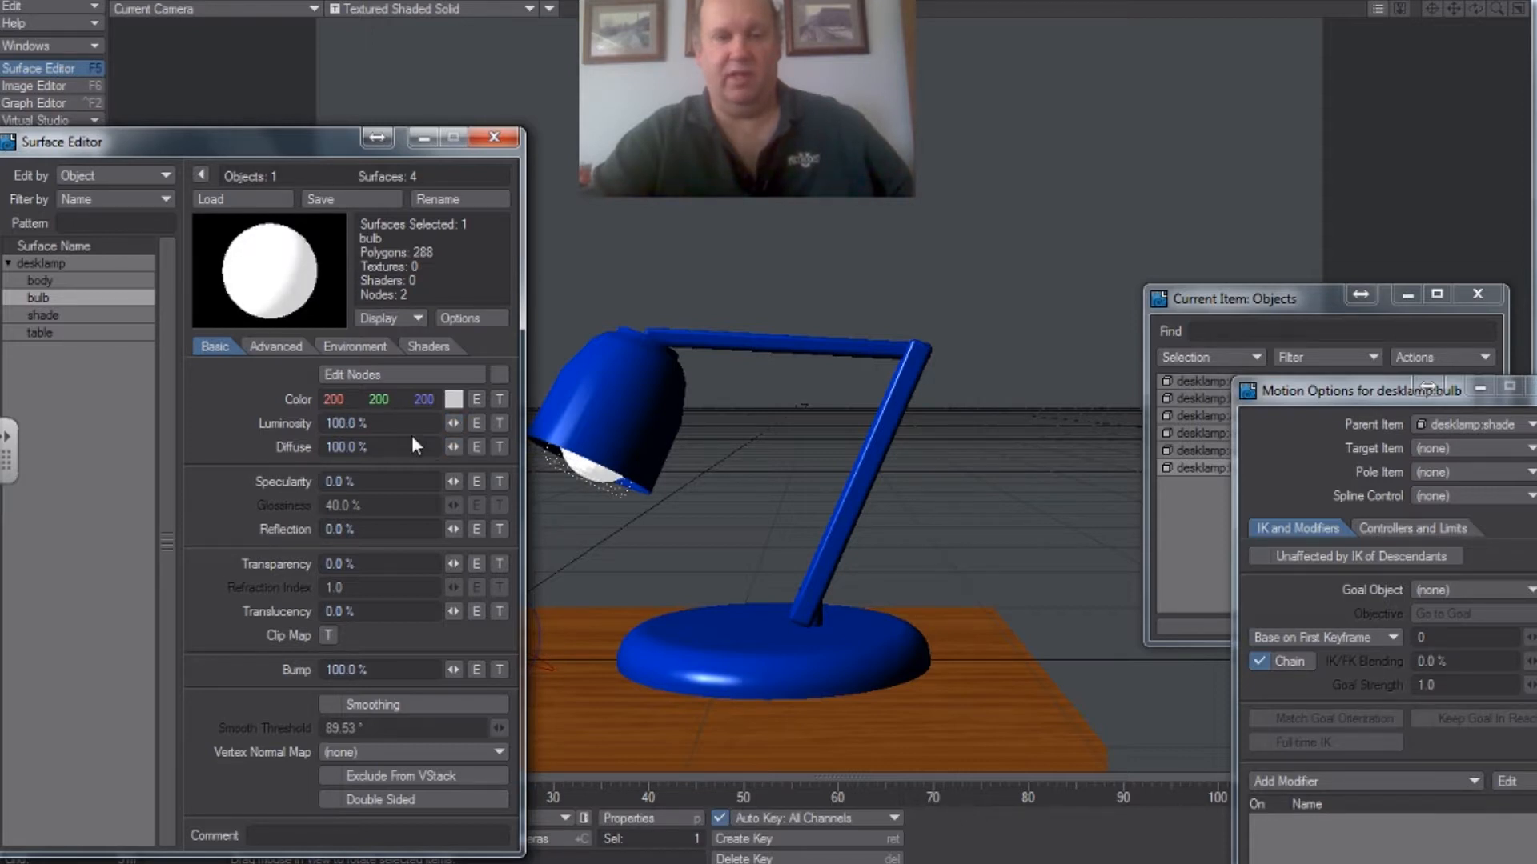
click(328, 704)
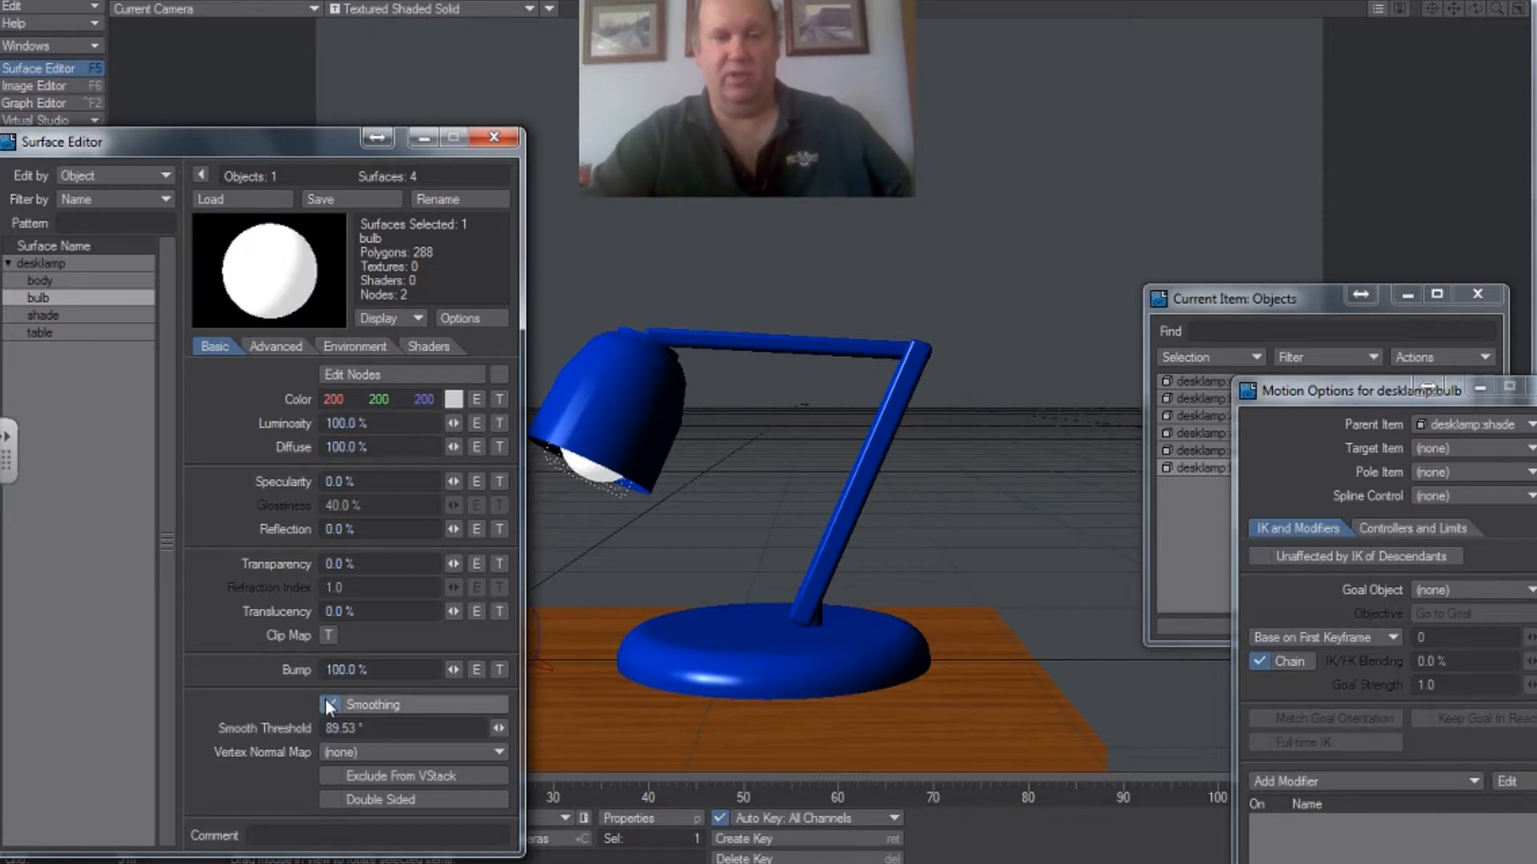
click(485, 134)
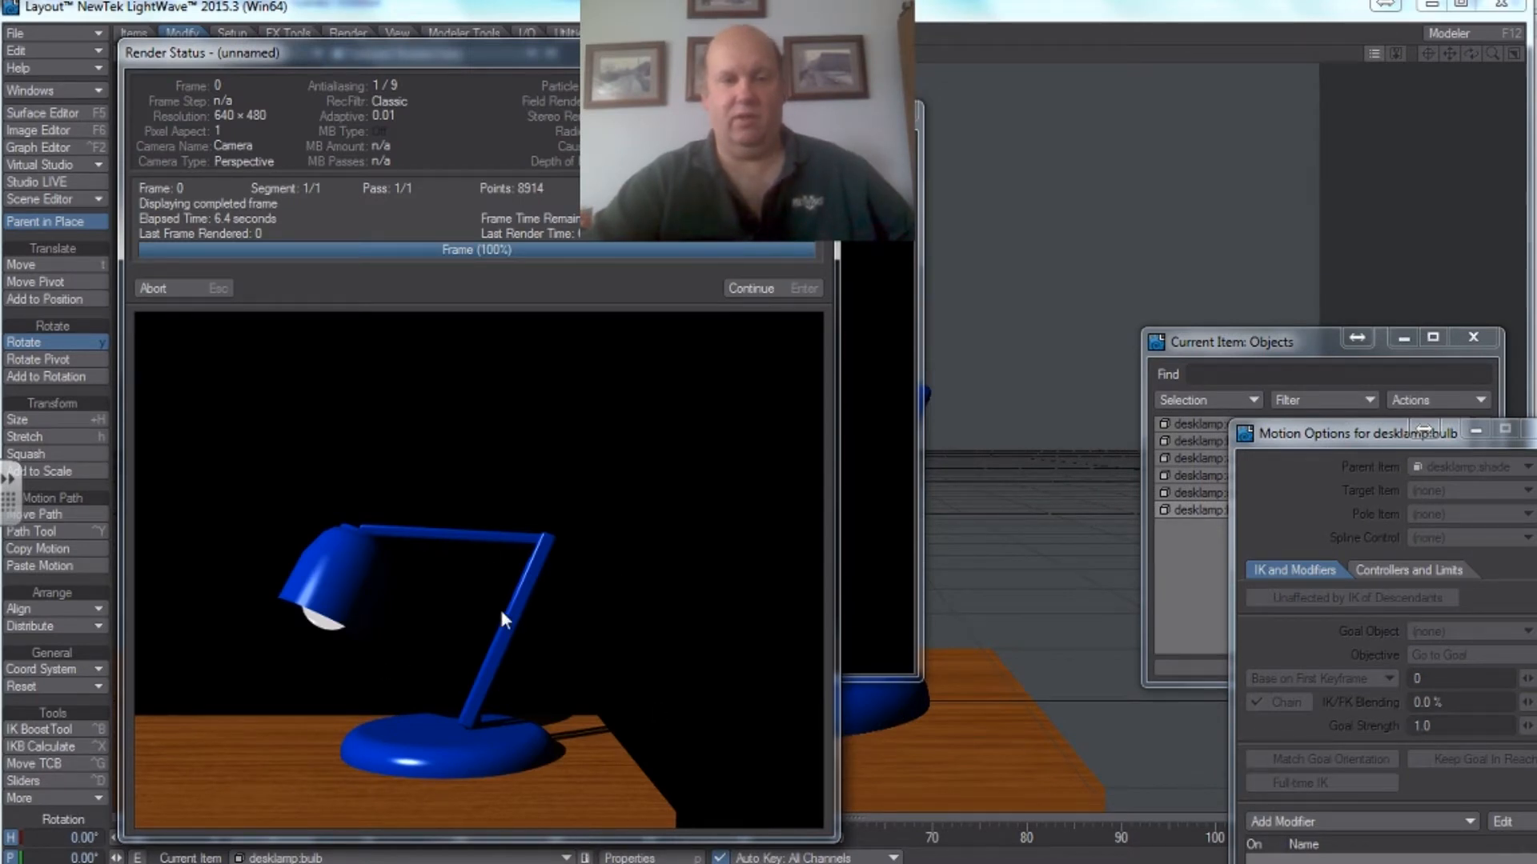
- Test-render frame 0 to examine the glowing bulb and woodgrain table, and close the rendered image
click(750, 289)
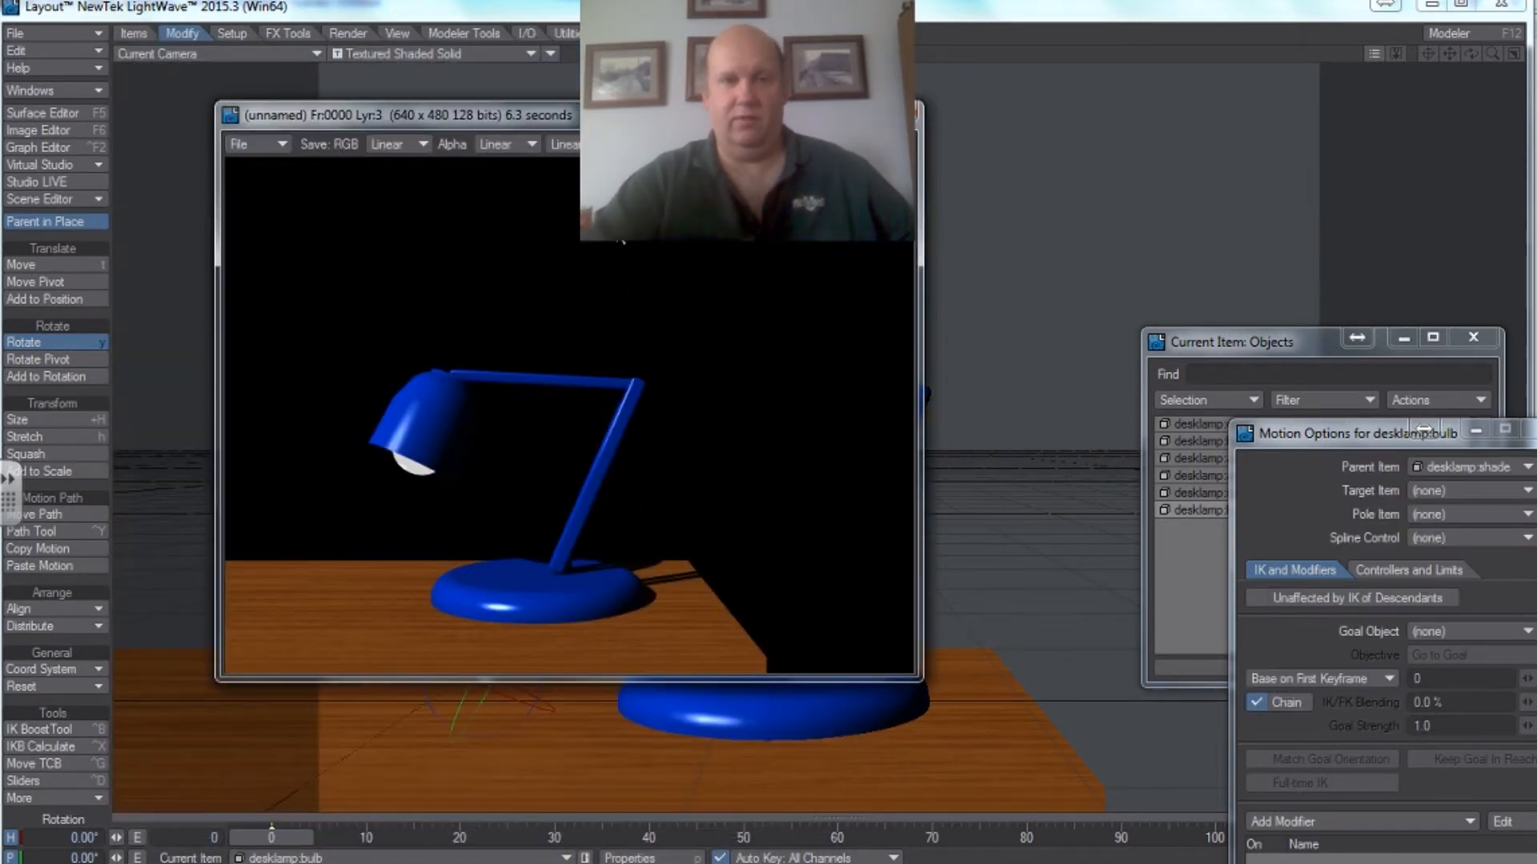
drag(610, 112, 564, 152)
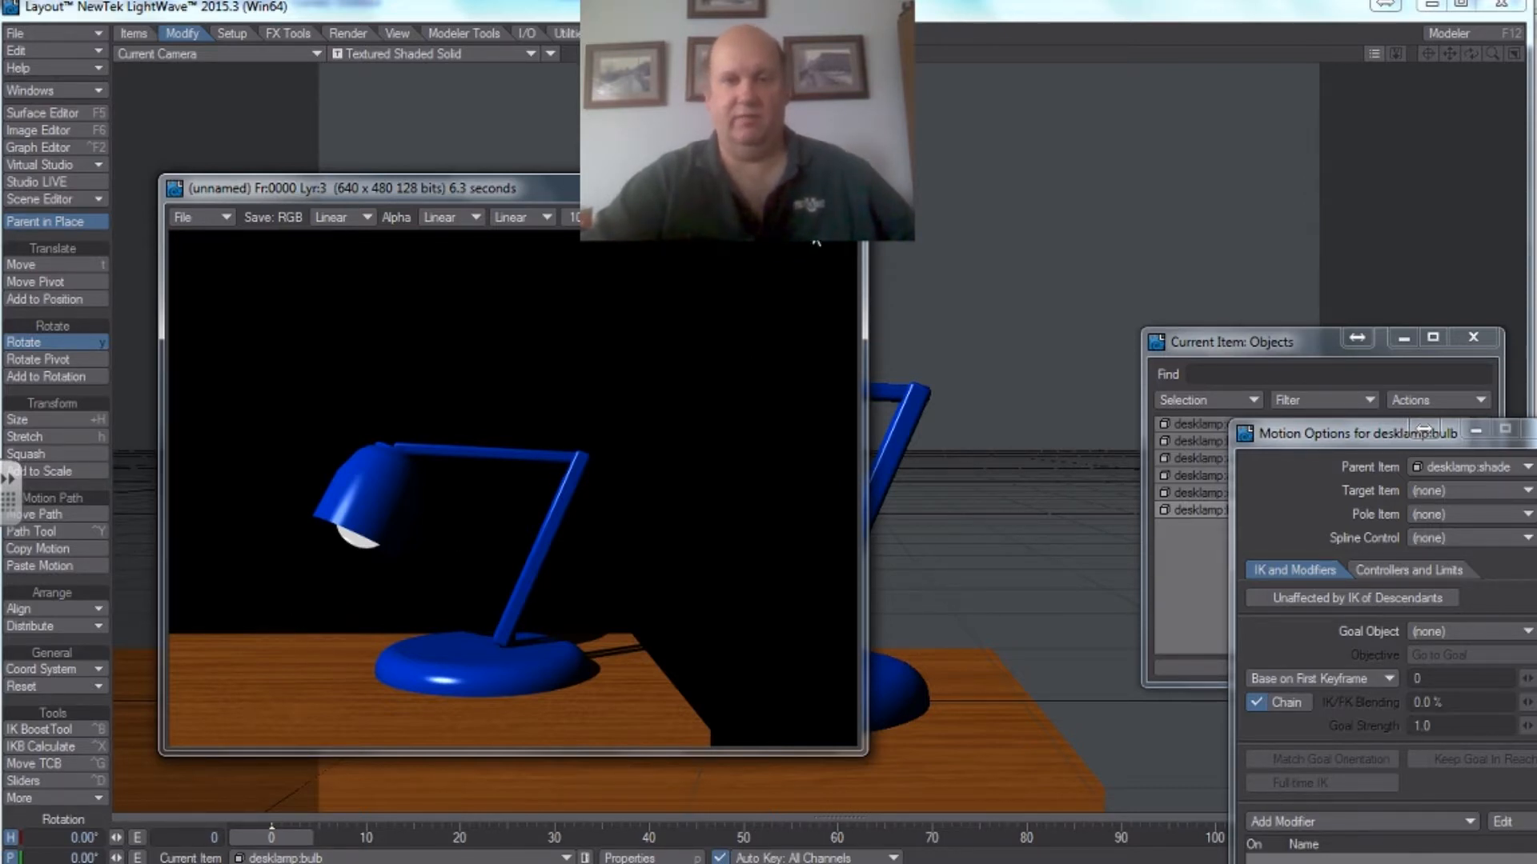
click(853, 188)
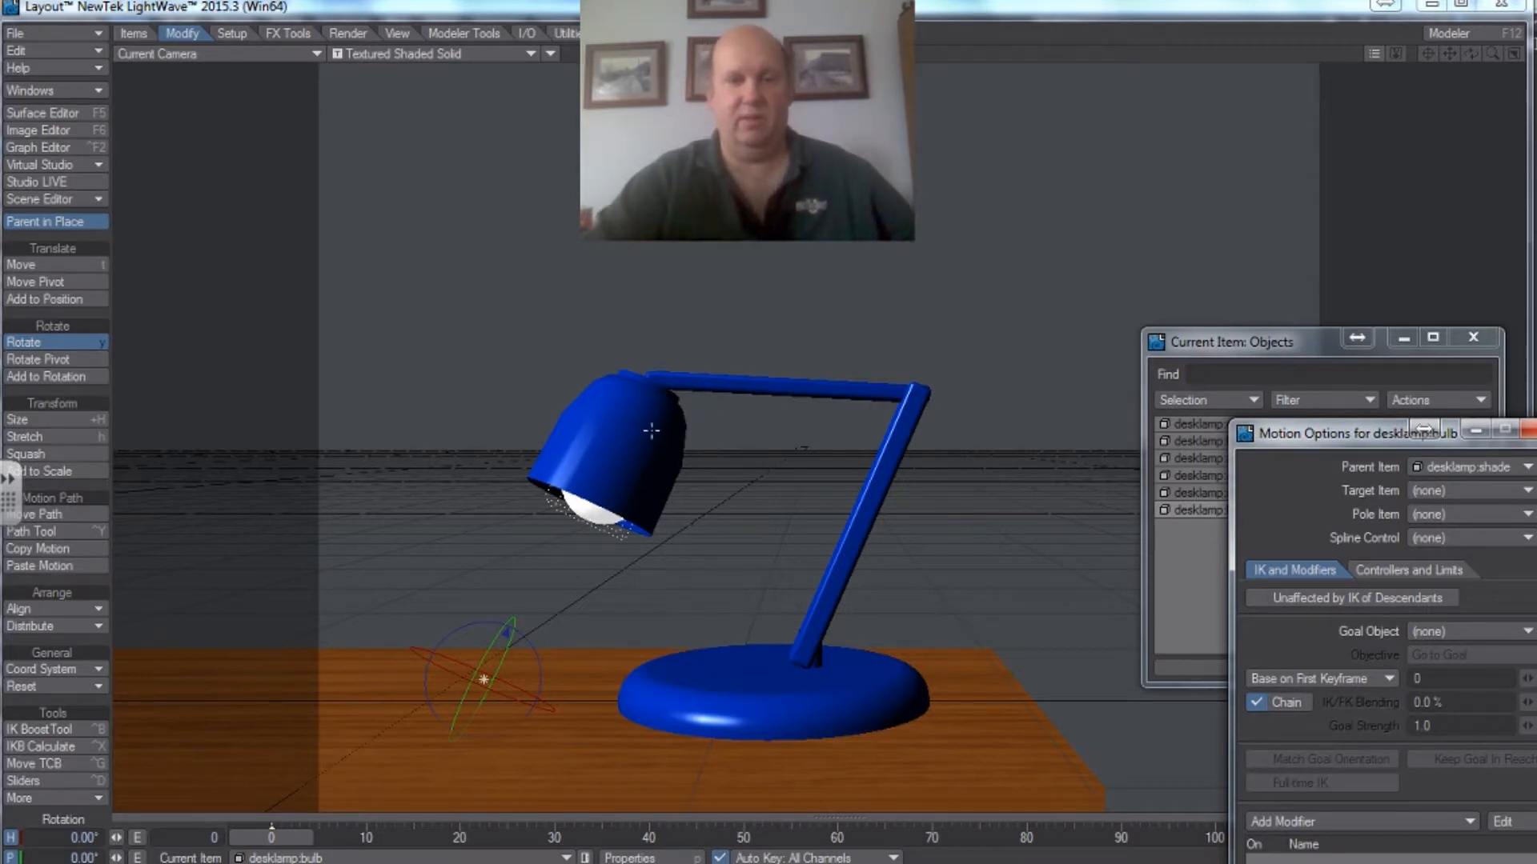
- Add a spotlight named desklamp to the scene
click(133, 34)
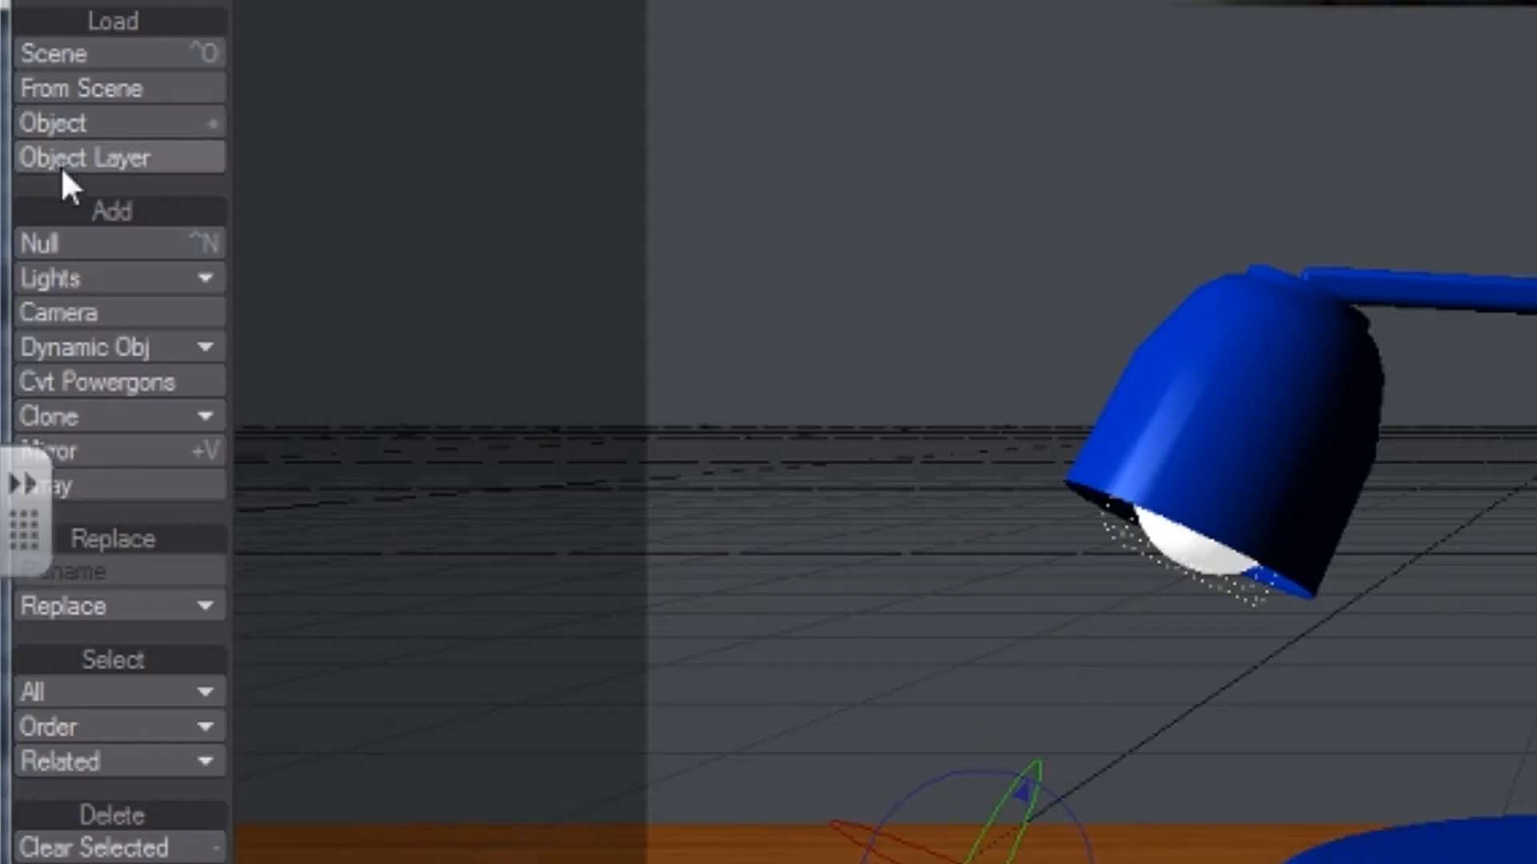
click(131, 278)
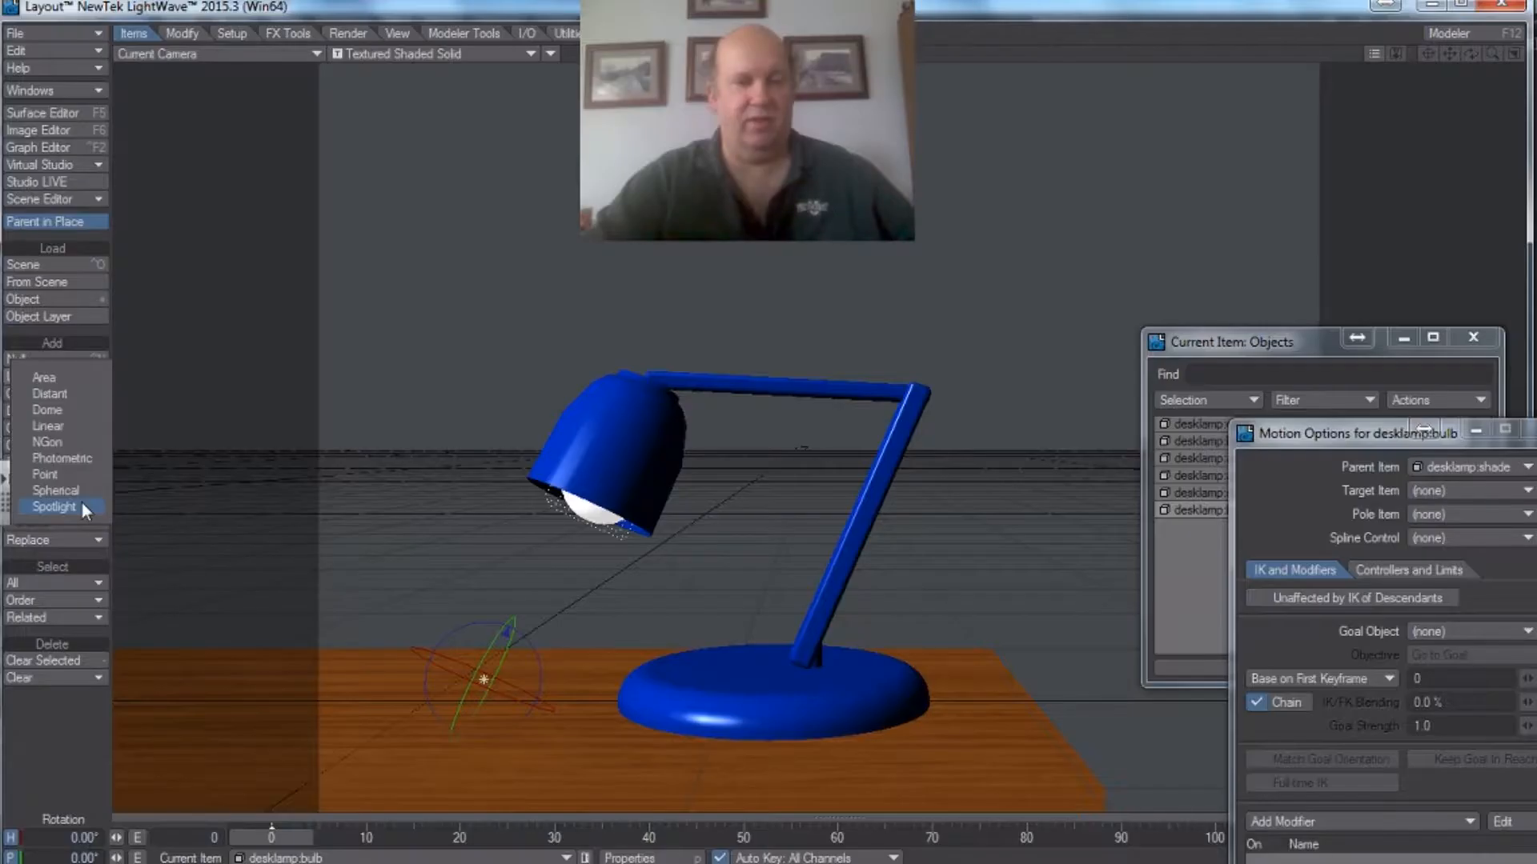
click(82, 502)
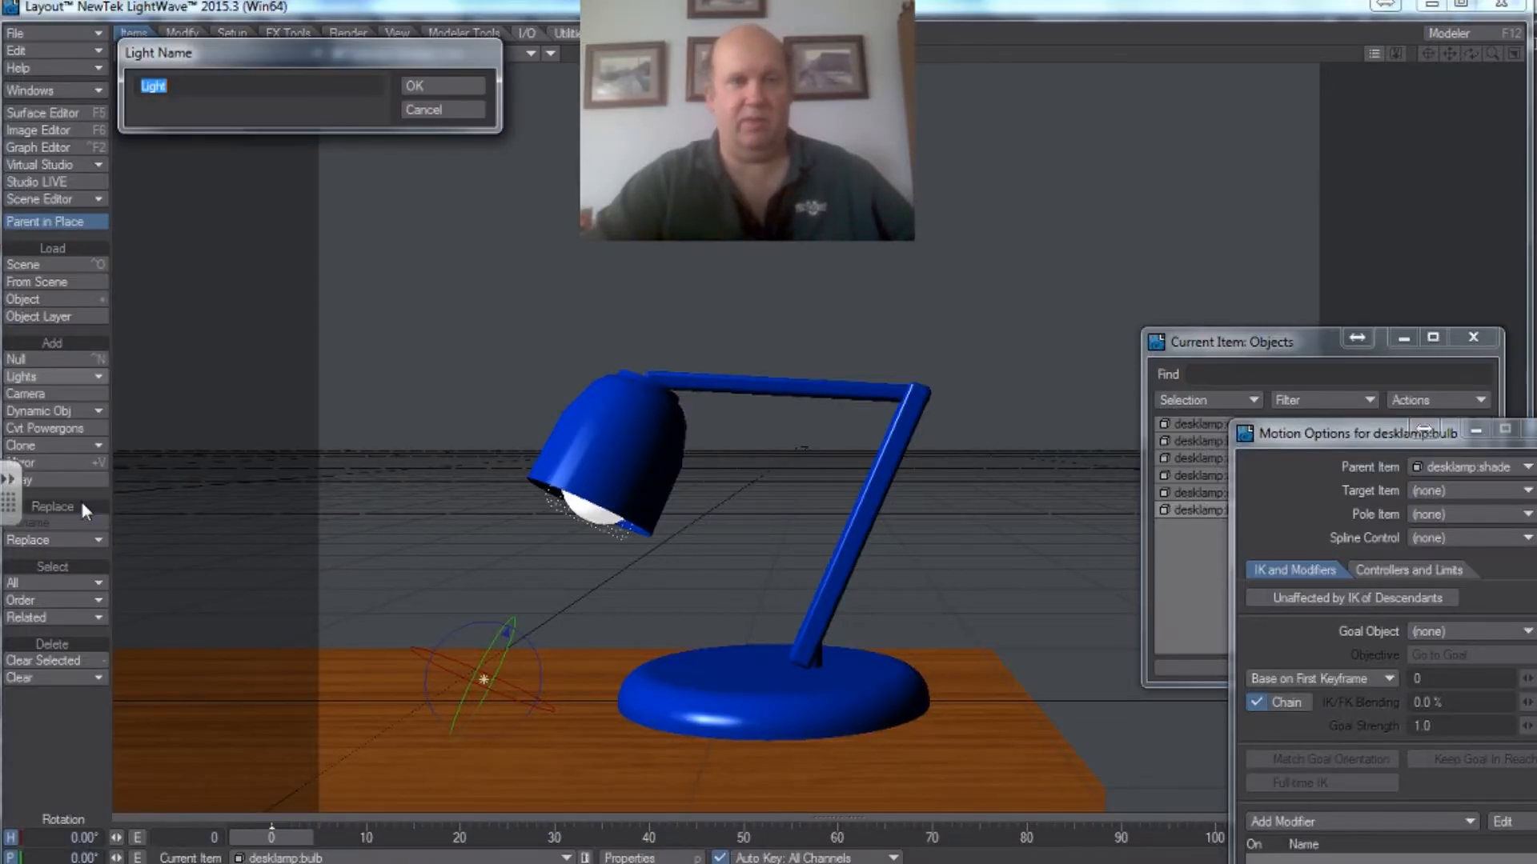
drag(293, 55, 296, 272)
text(desklamp)
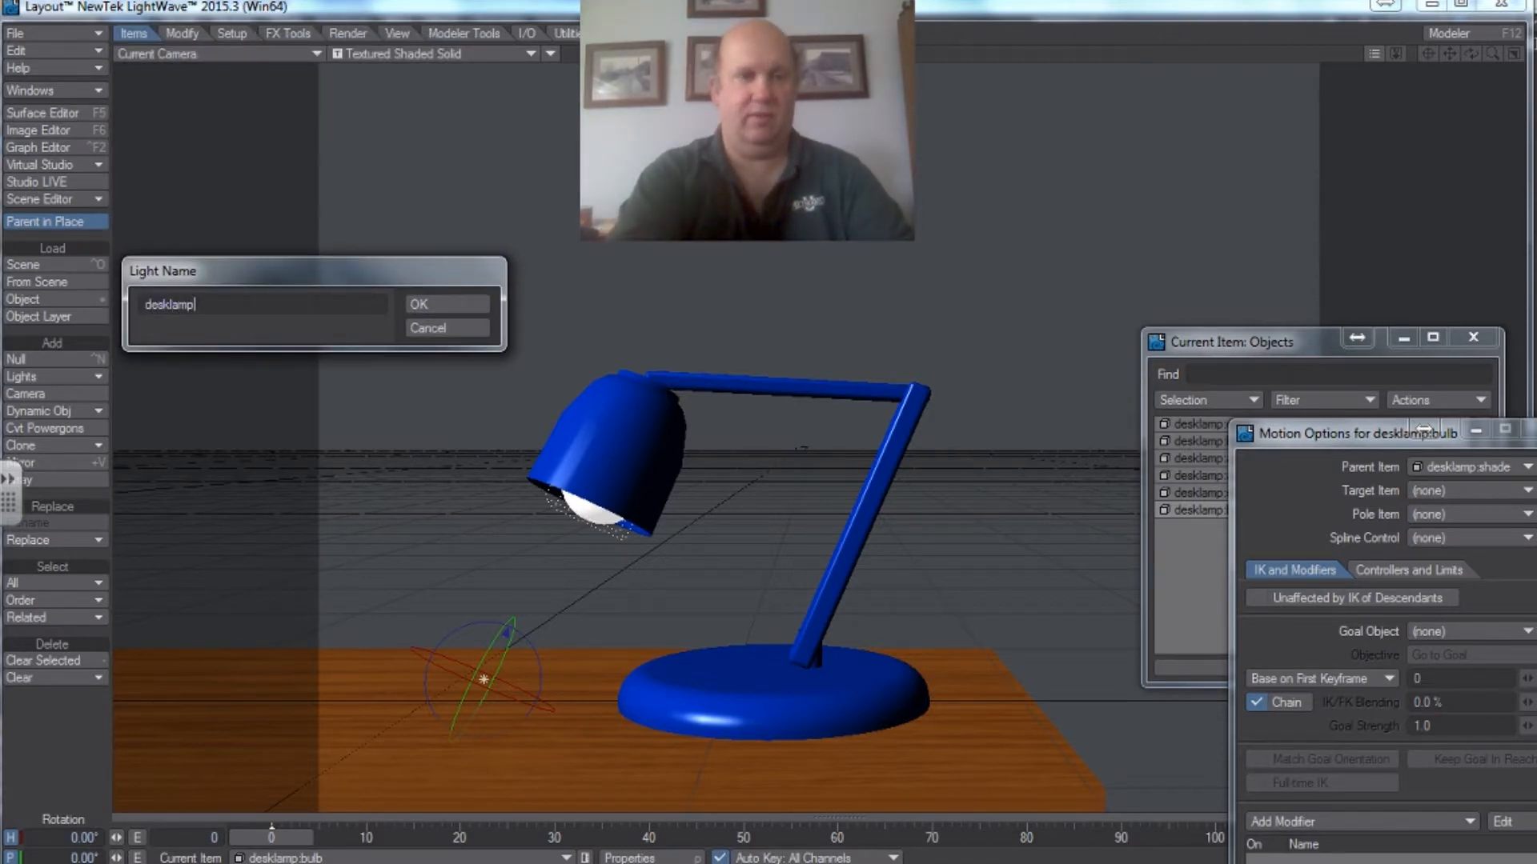
click(427, 305)
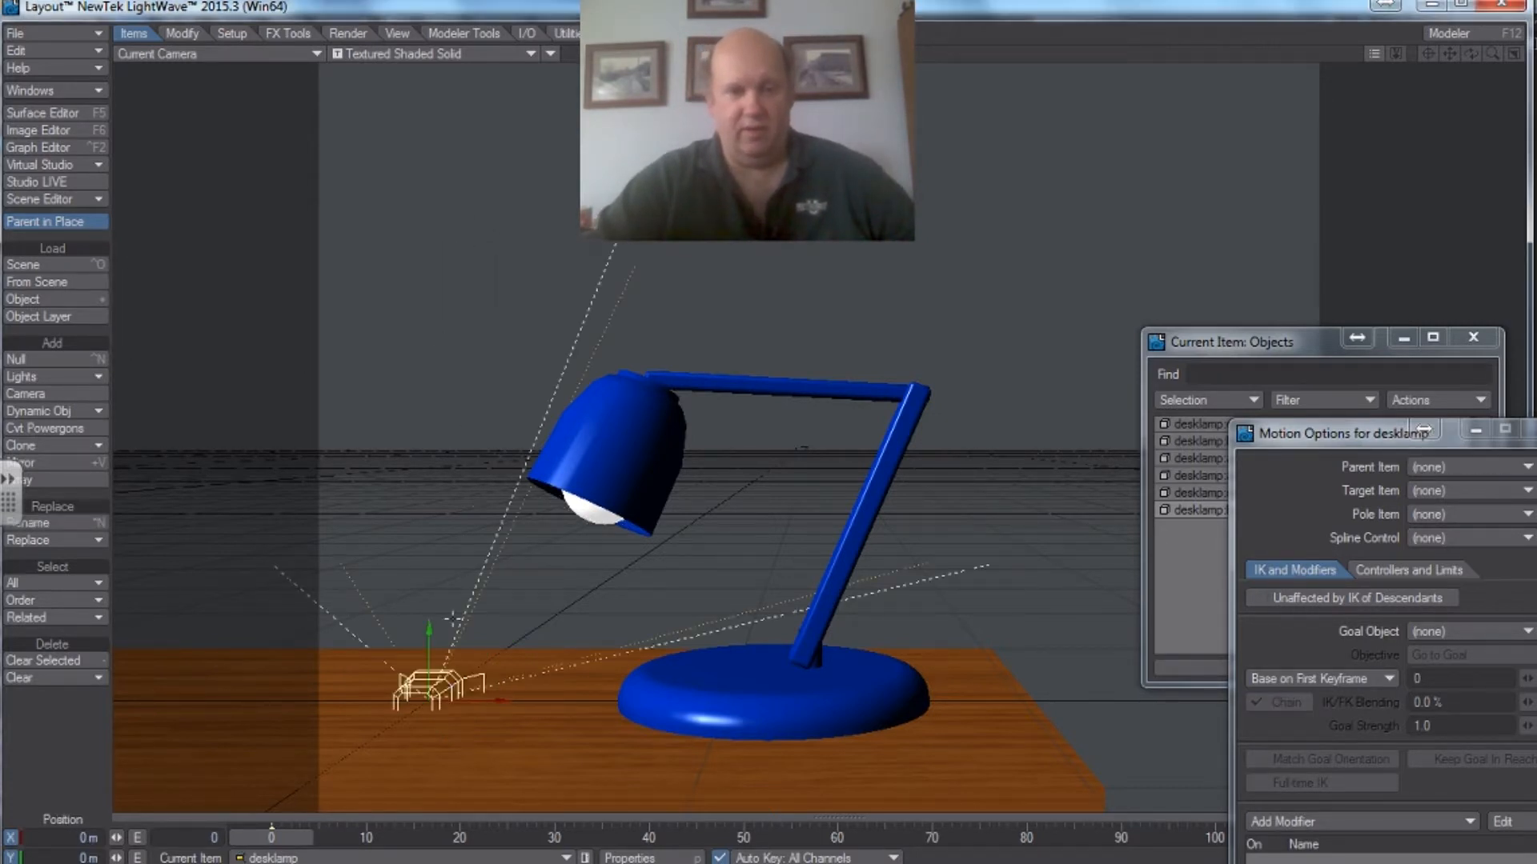
- Raise the desklamp spotlight to about 2.64 m in Y and aim it down at the table, about -99.4° heading and 59.7° pitch
drag(430, 630, 430, 531)
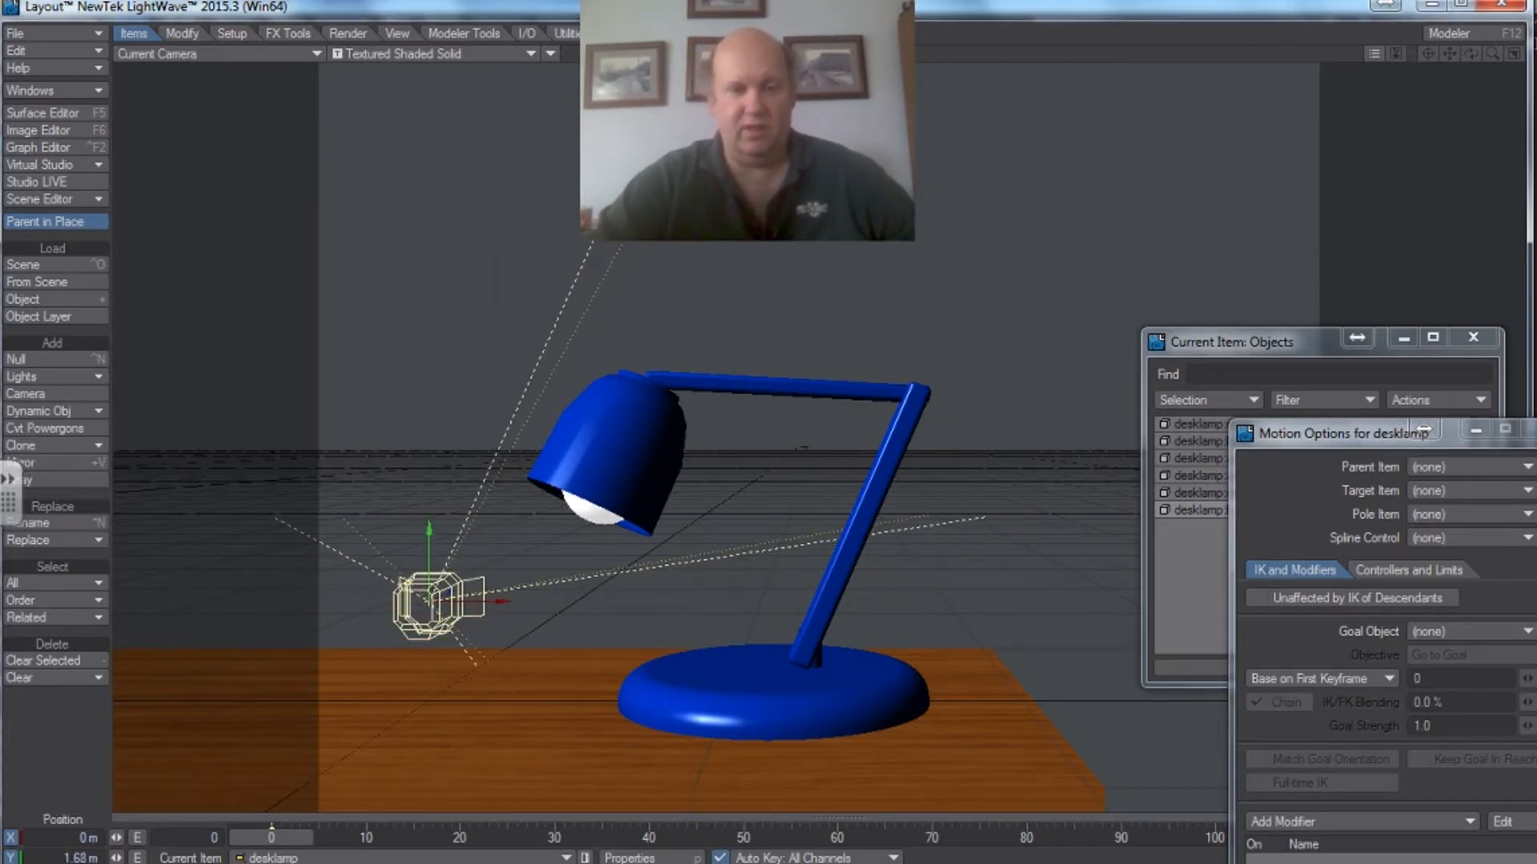
drag(297, 587, 297, 531)
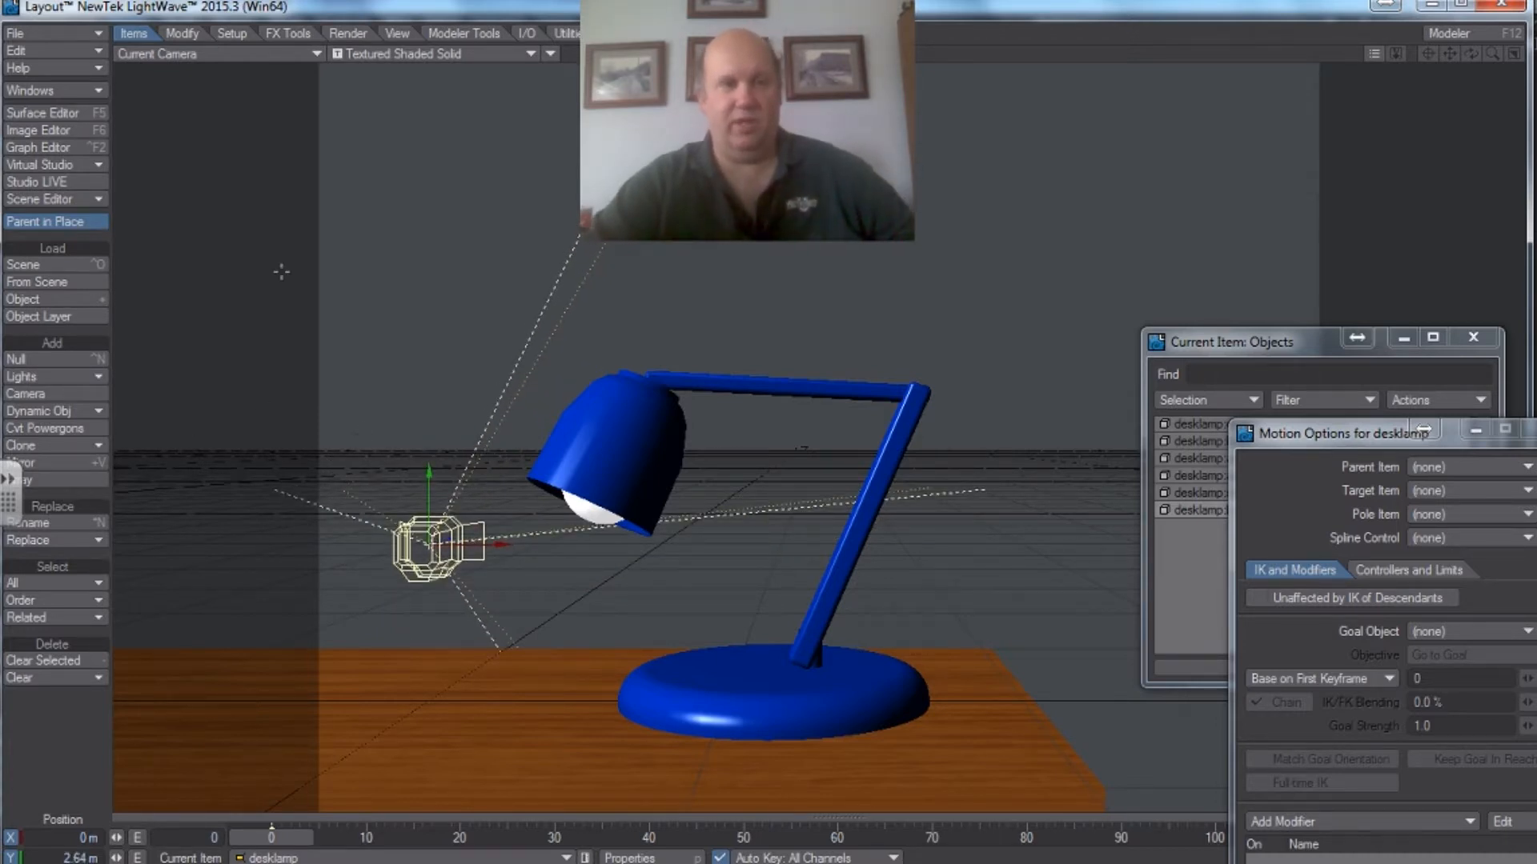
click(183, 34)
click(54, 343)
drag(367, 550, 212, 550)
drag(499, 533, 490, 453)
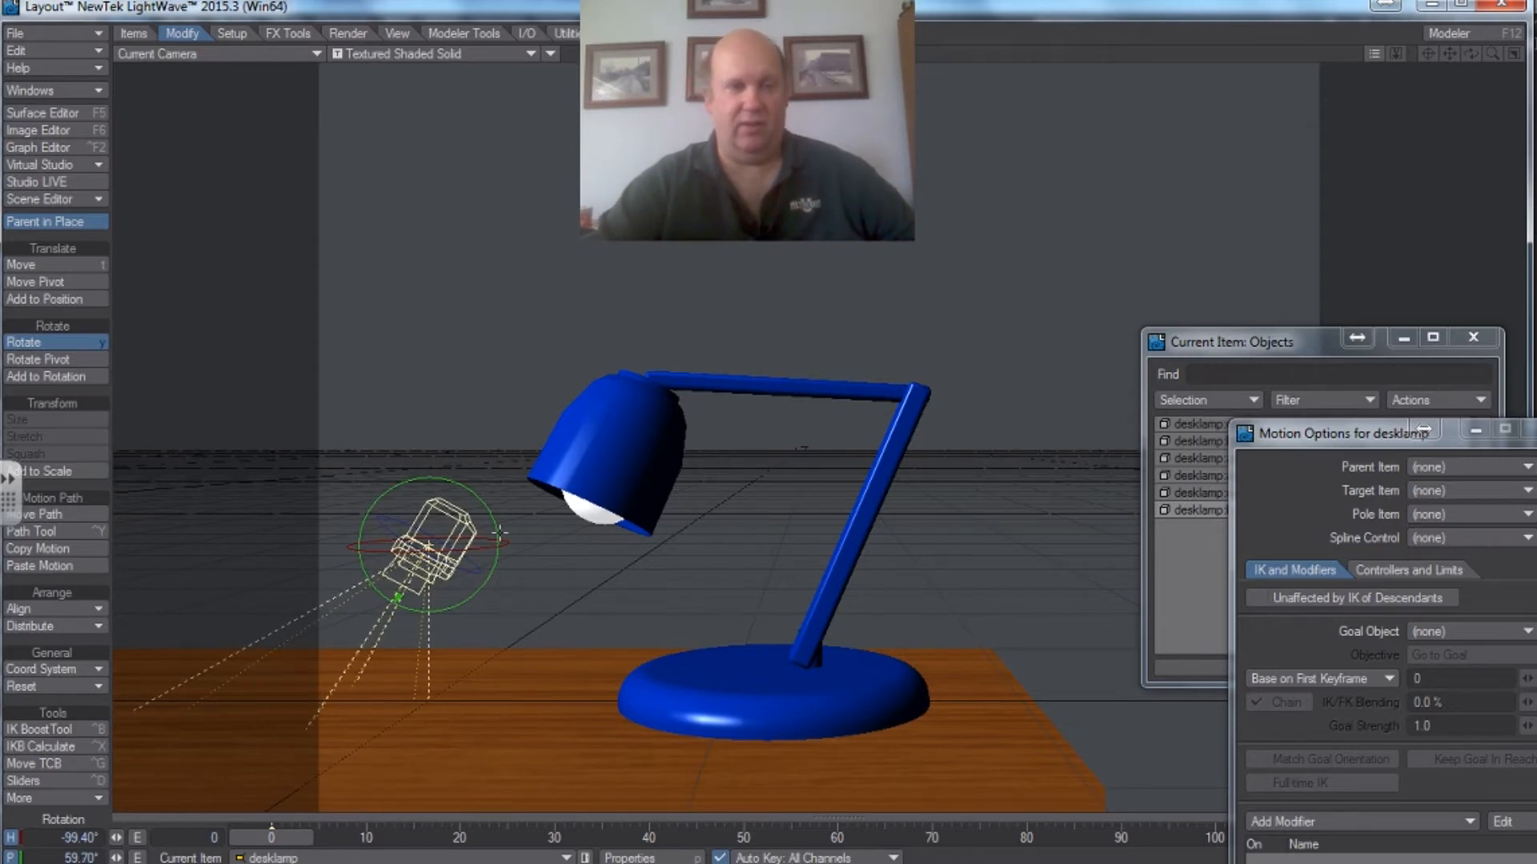
- Move the desklamp spotlight into the lamp shade, to about 2.975 m in X and 3.84 m in Y
click(32, 265)
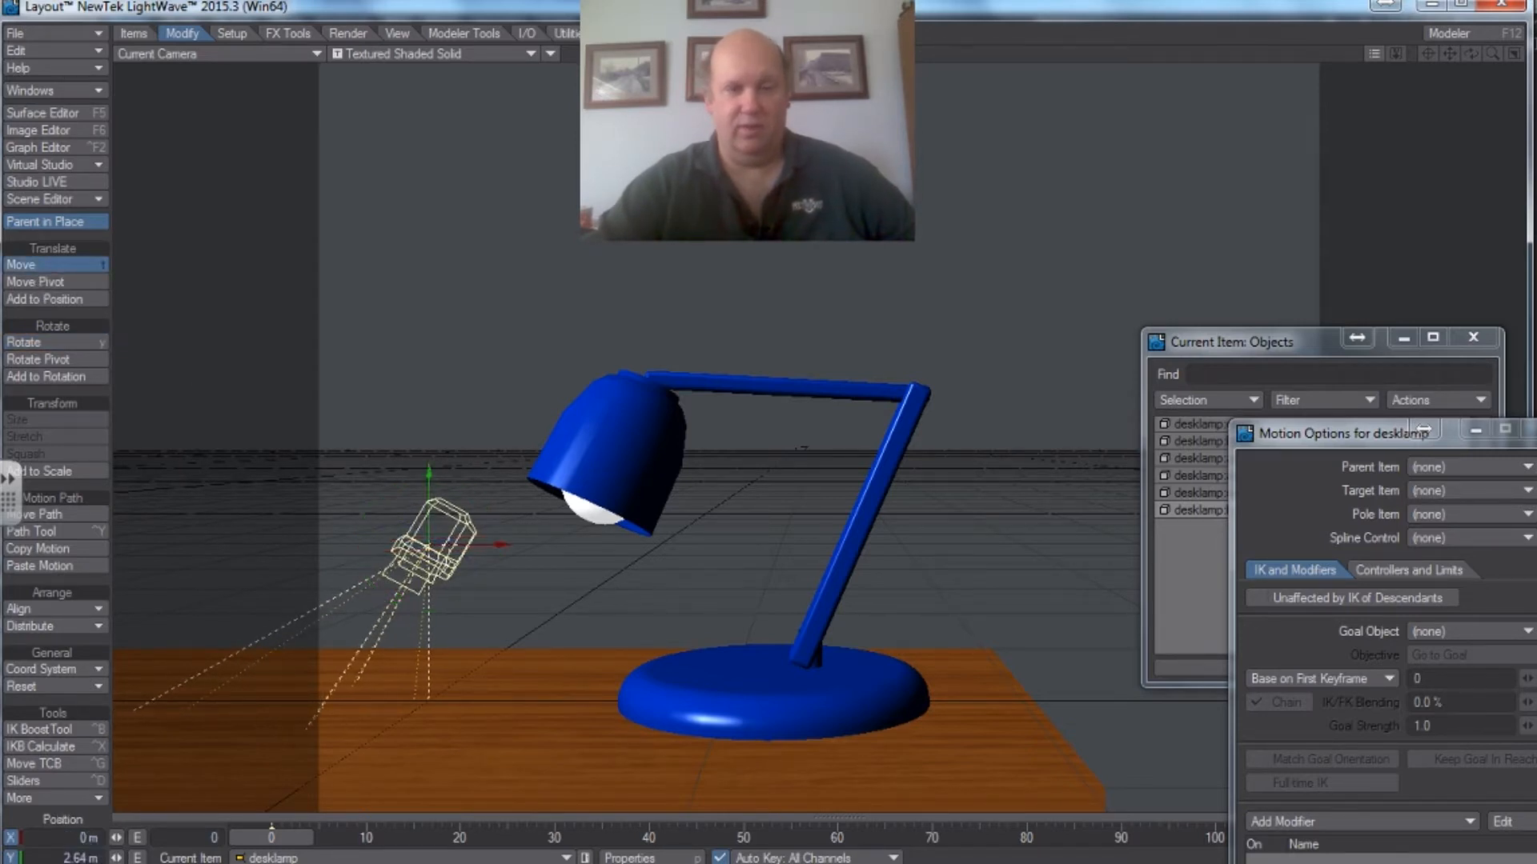
drag(496, 545, 650, 546)
drag(583, 495, 612, 439)
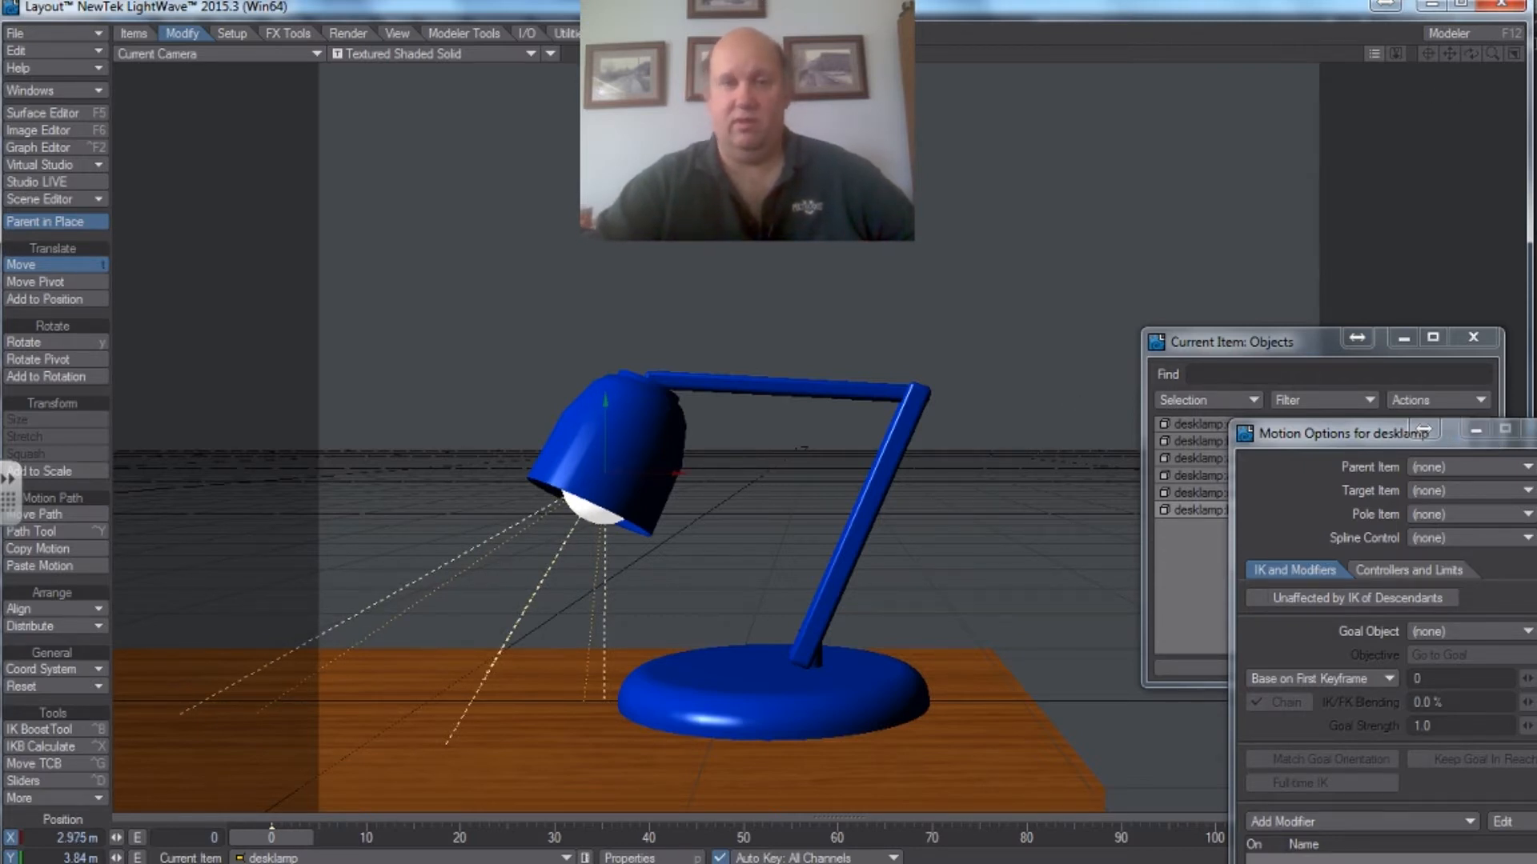
- Align the spotlight with the shade's opening in the Perspective view, rotating it to about -107.2° heading and 62.7° pitch
click(196, 54)
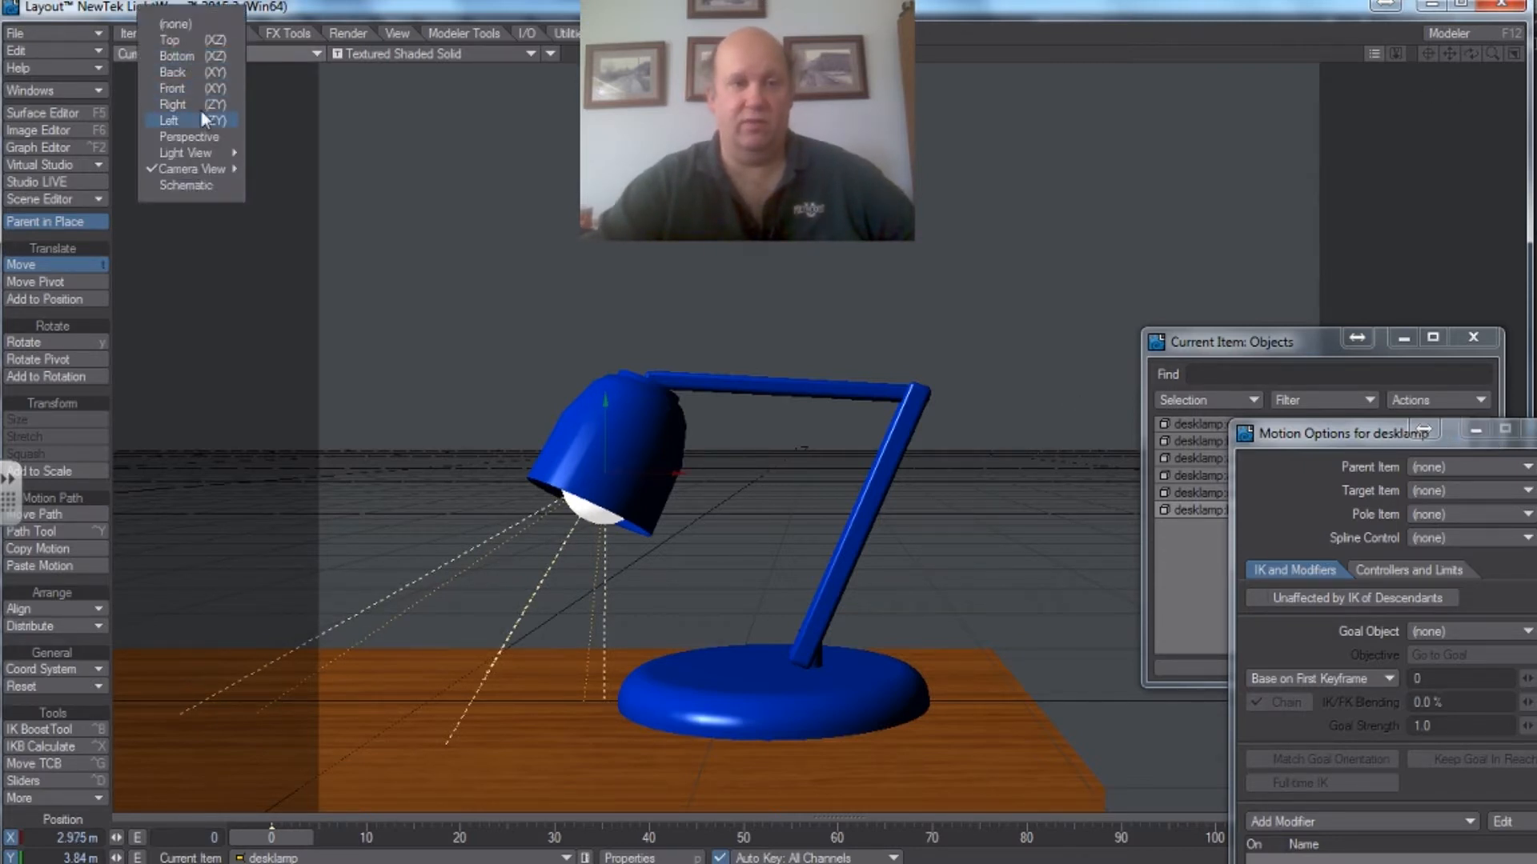
click(210, 140)
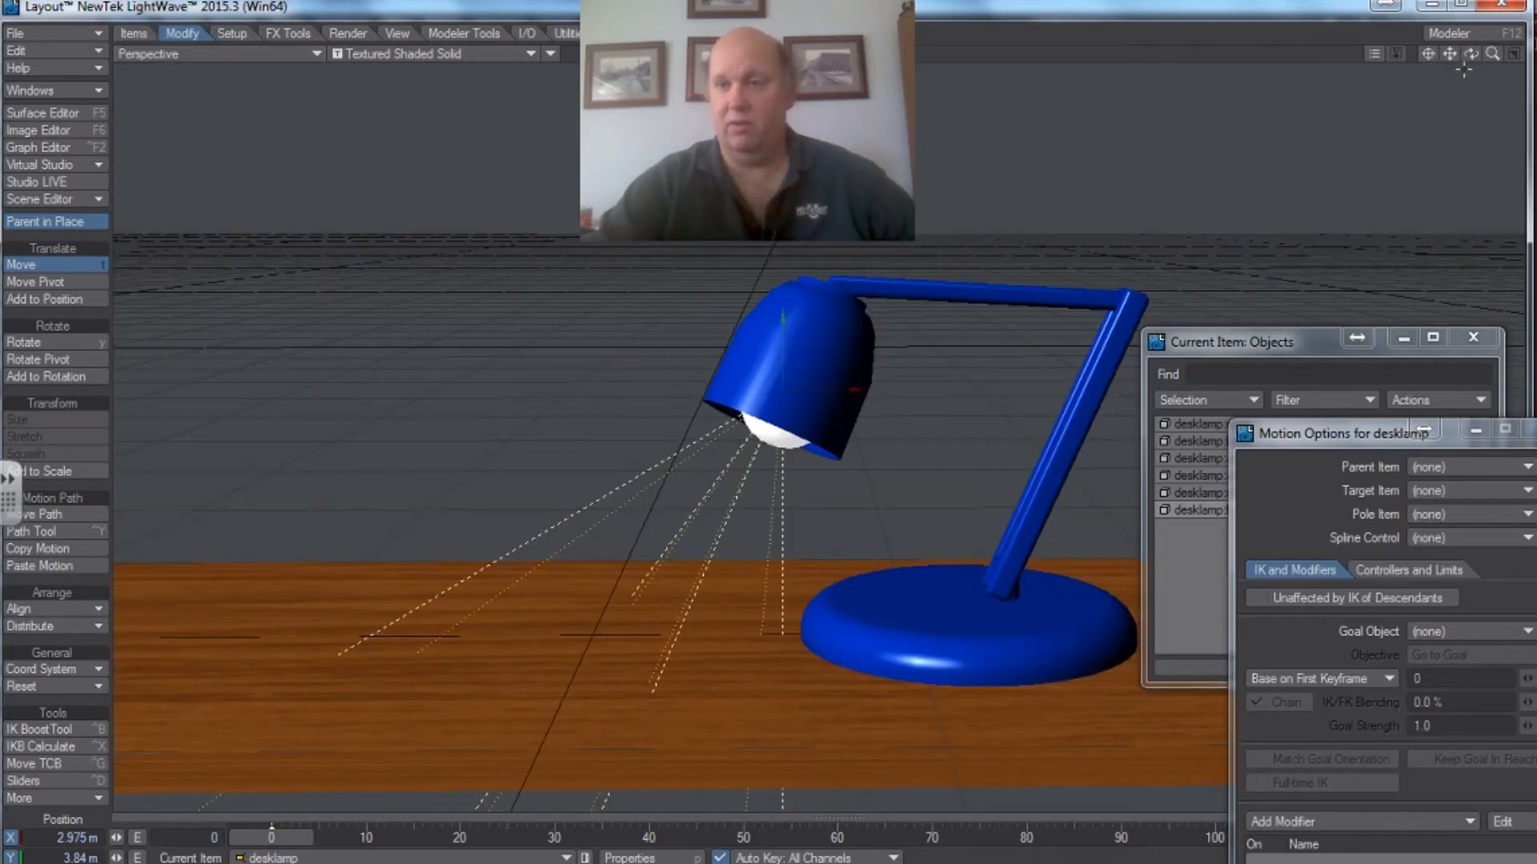
drag(1470, 54, 1414, 54)
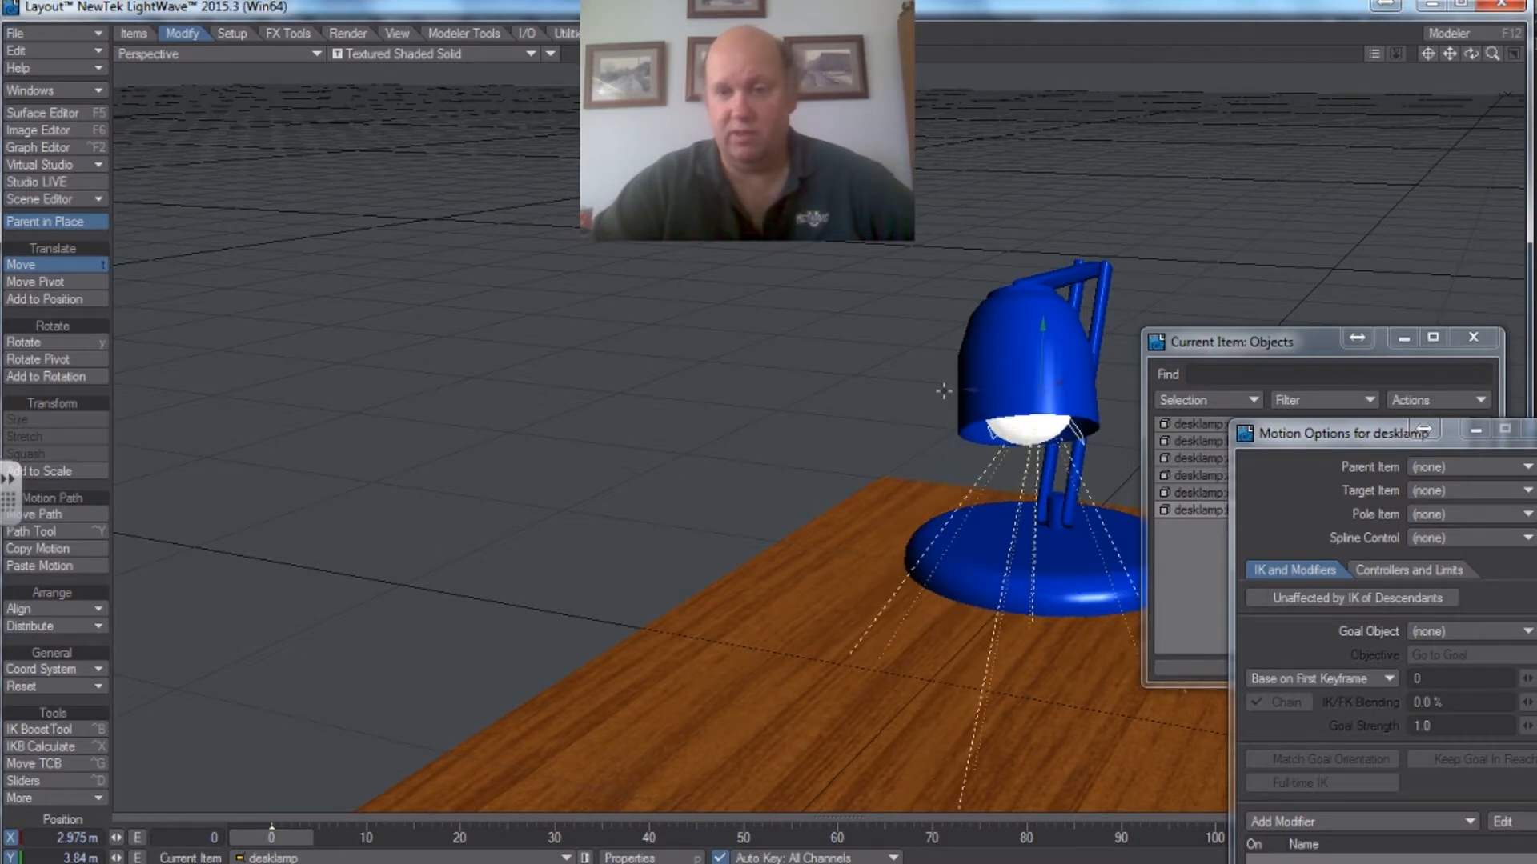
drag(1476, 55, 1523, 54)
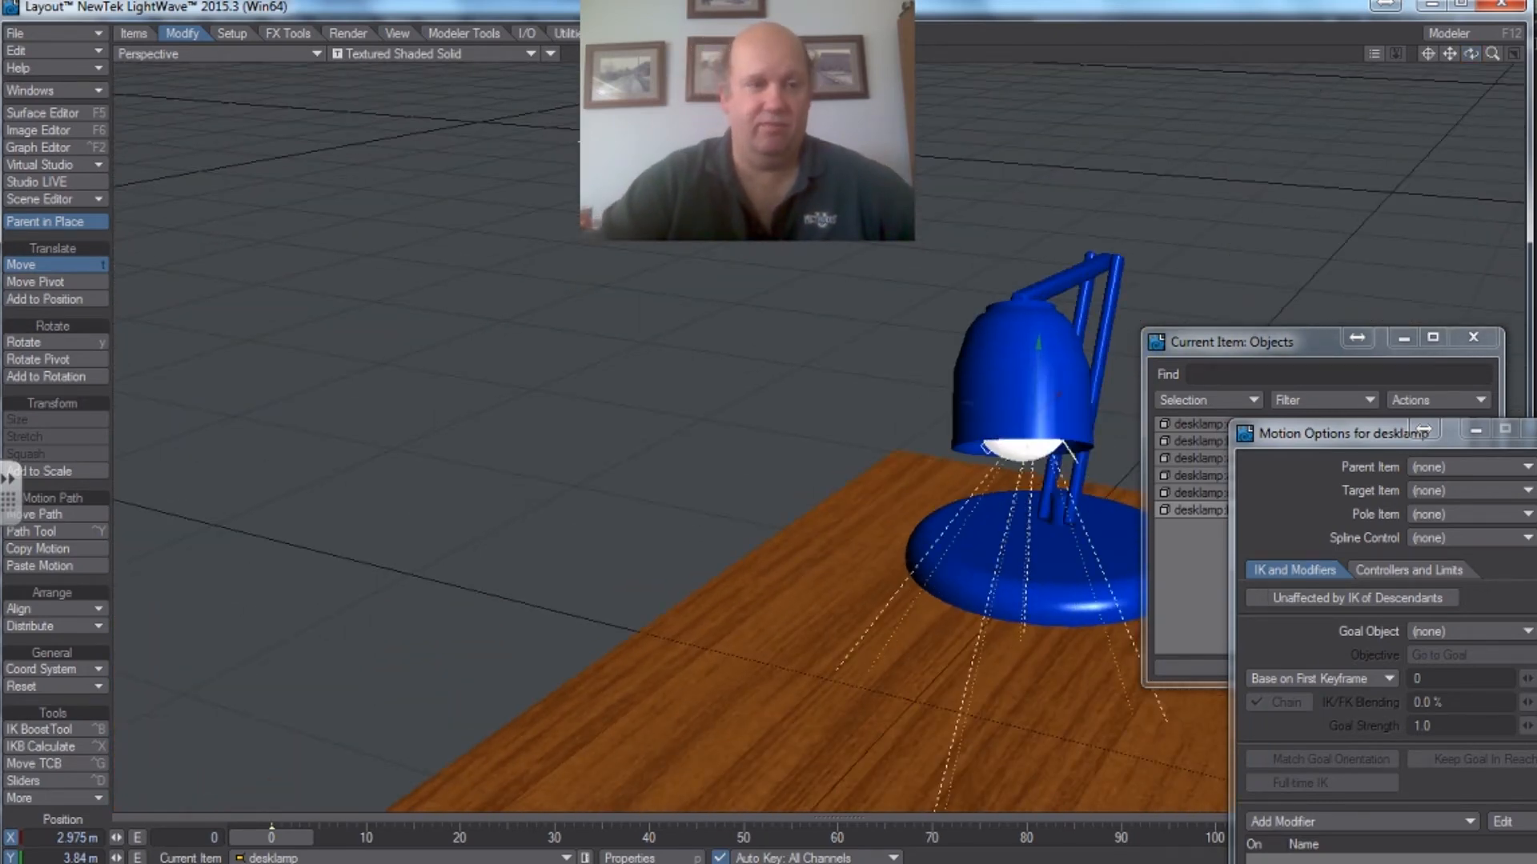
click(47, 339)
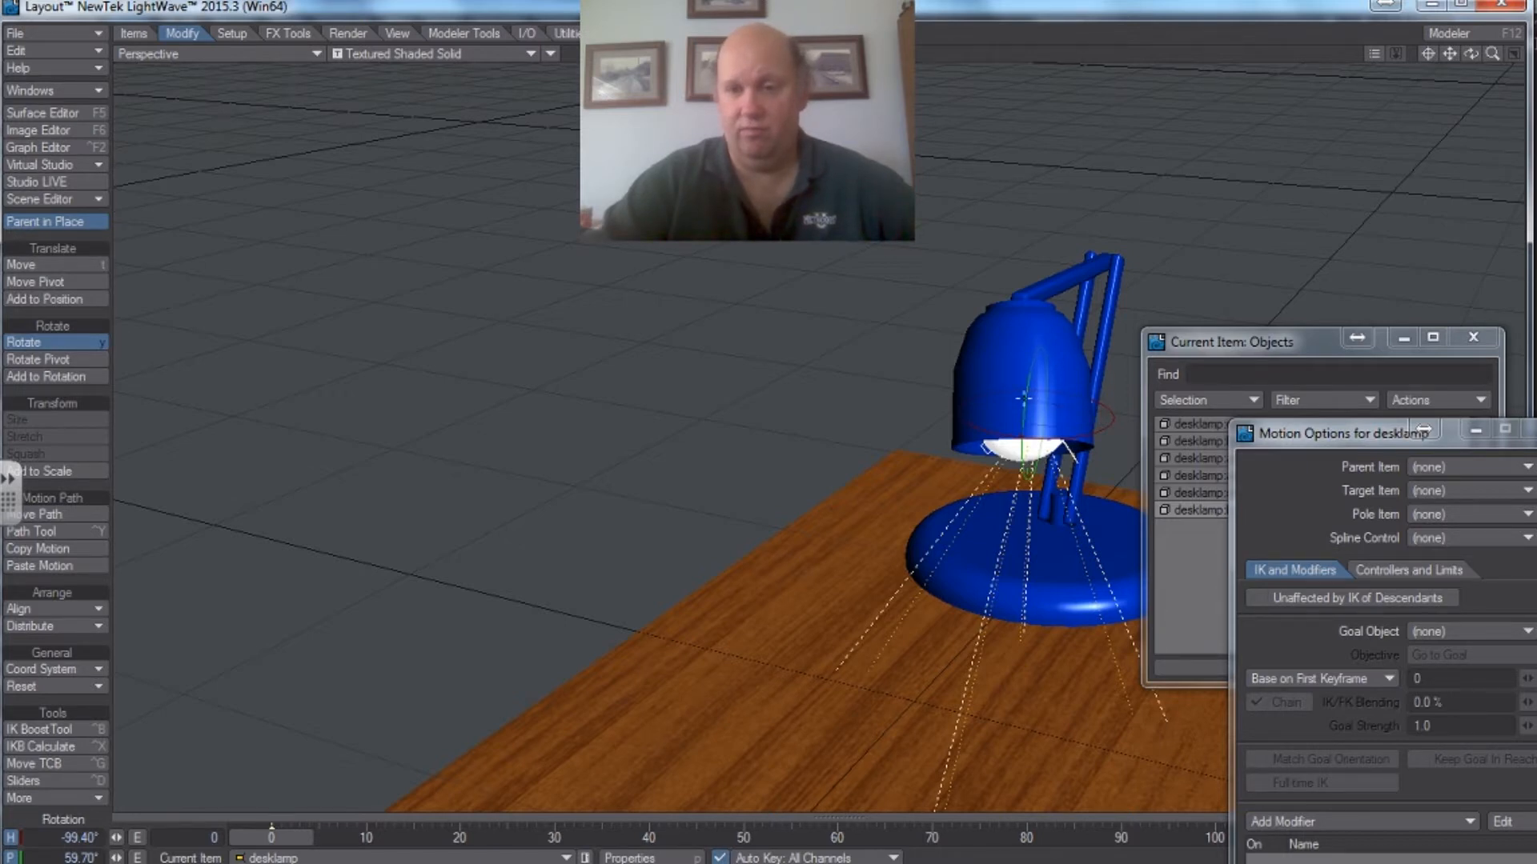
drag(1067, 446, 1053, 397)
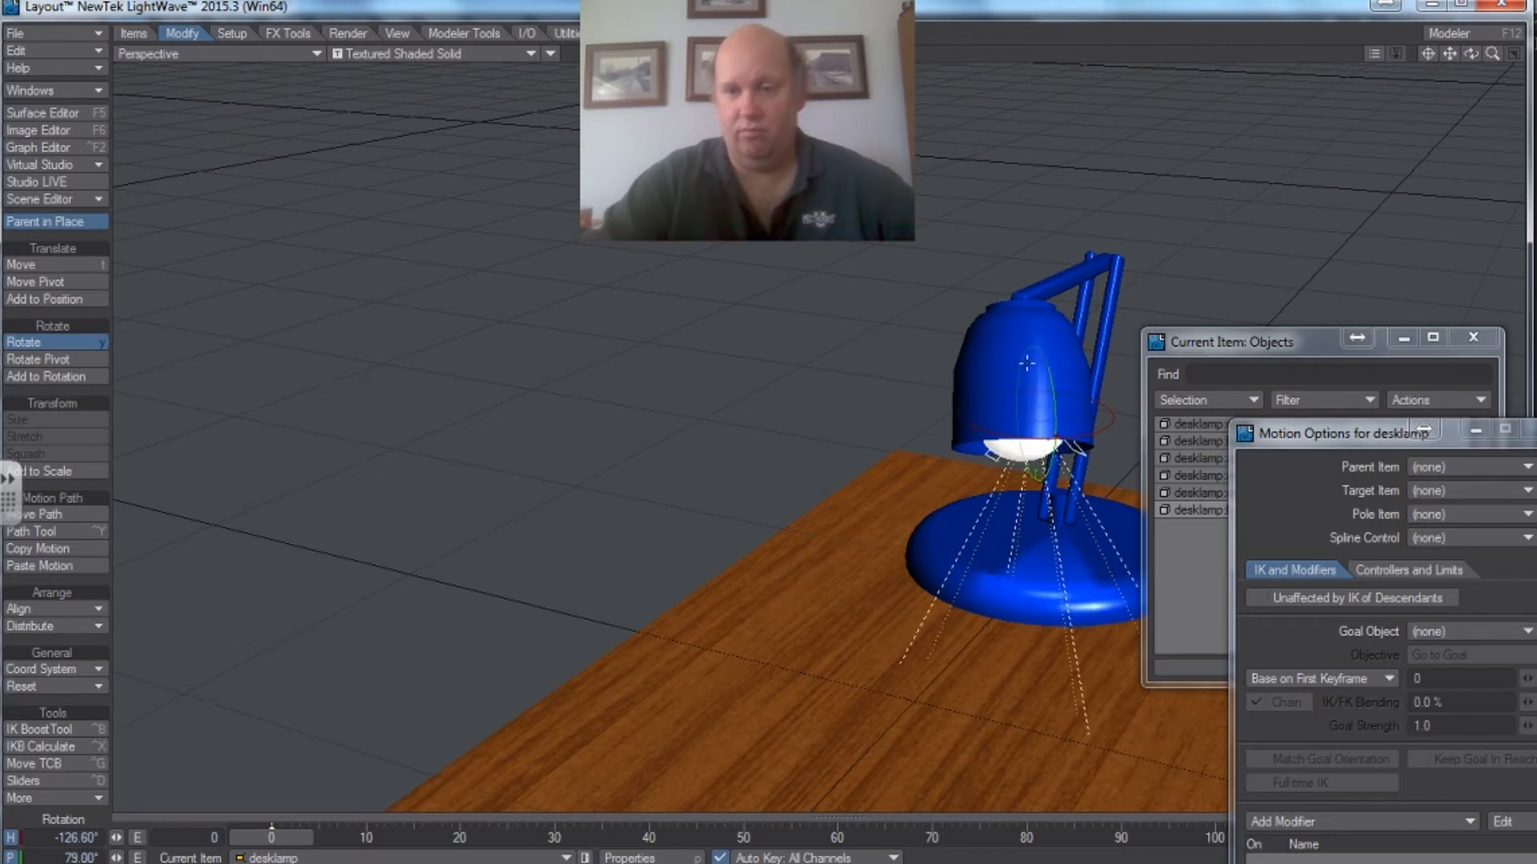
drag(1076, 445, 1430, 251)
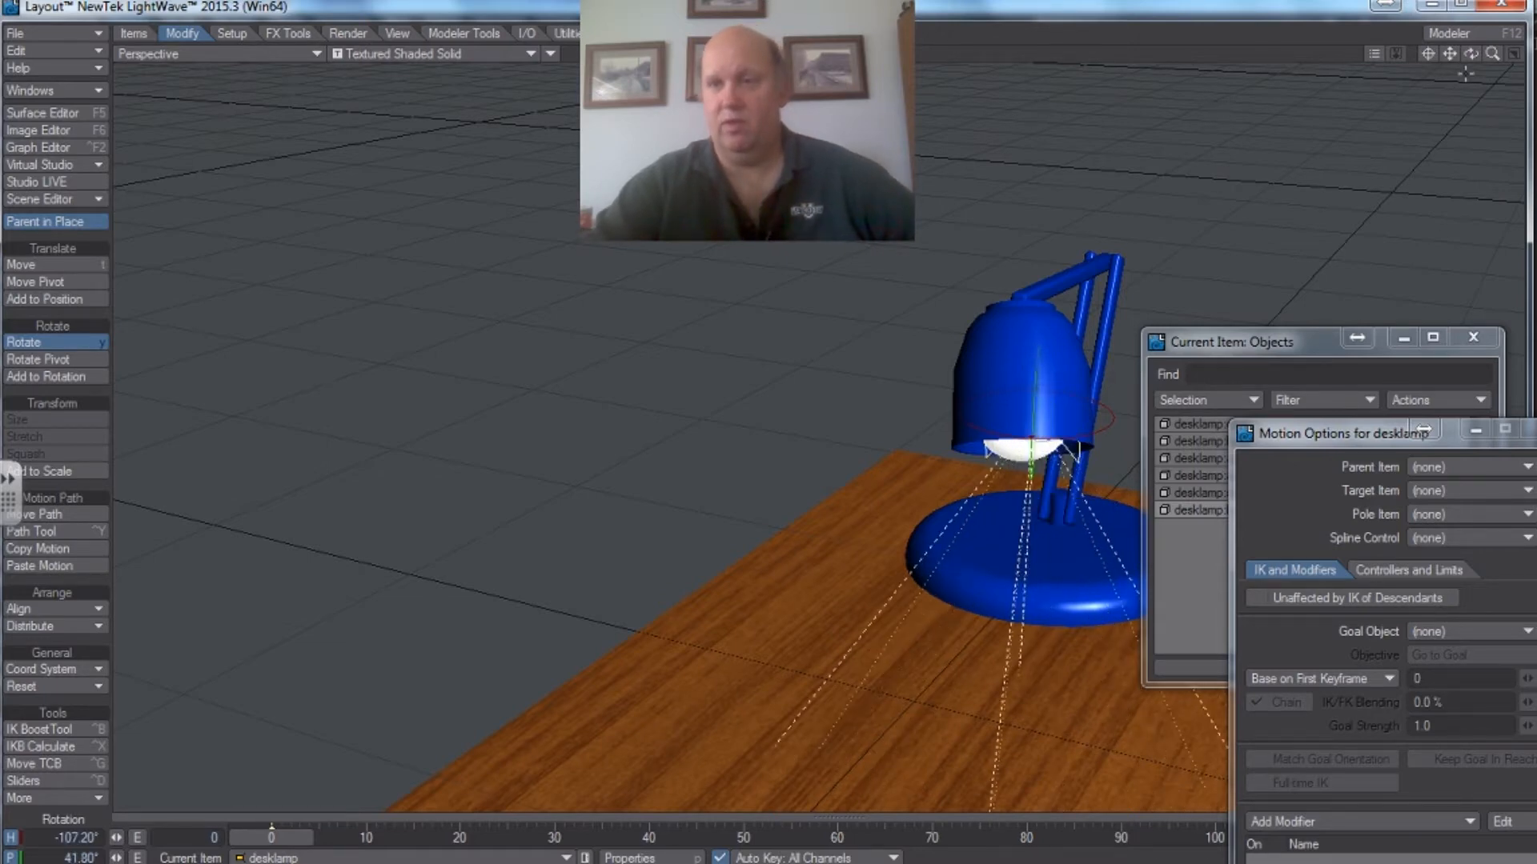
drag(1471, 50, 1421, 142)
drag(815, 339, 814, 295)
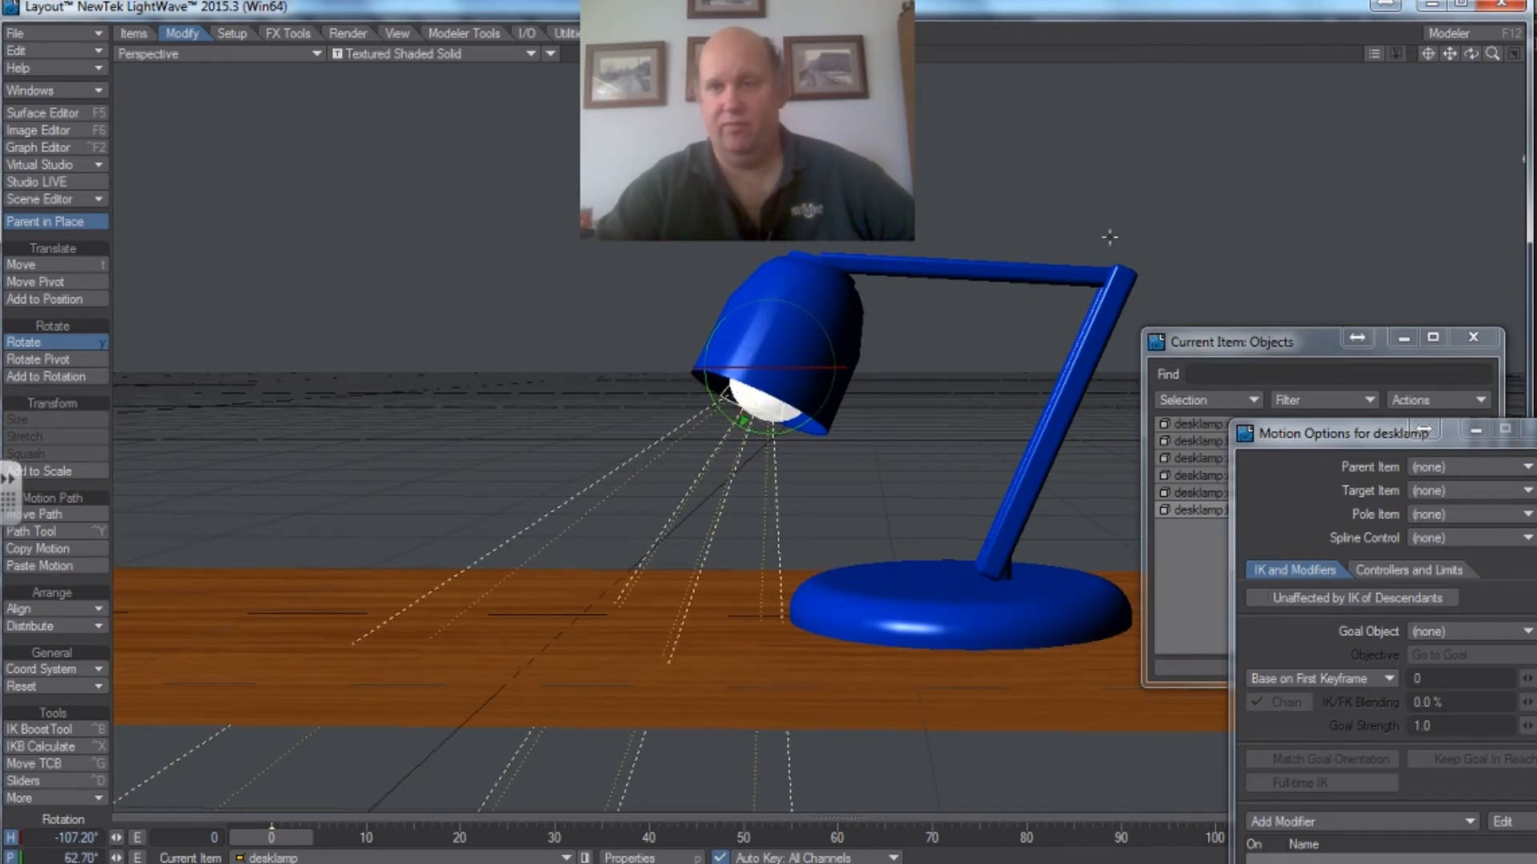
- Narrow the desklamp spotlight's cone angle to 21.0° and its soft edge angle to 0.0057°
mouse_move(1472, 53)
mouse_down()
mouse_move(1404, 58)
mouse_move(1471, 36)
mouse_move(1453, 55)
mouse_up()
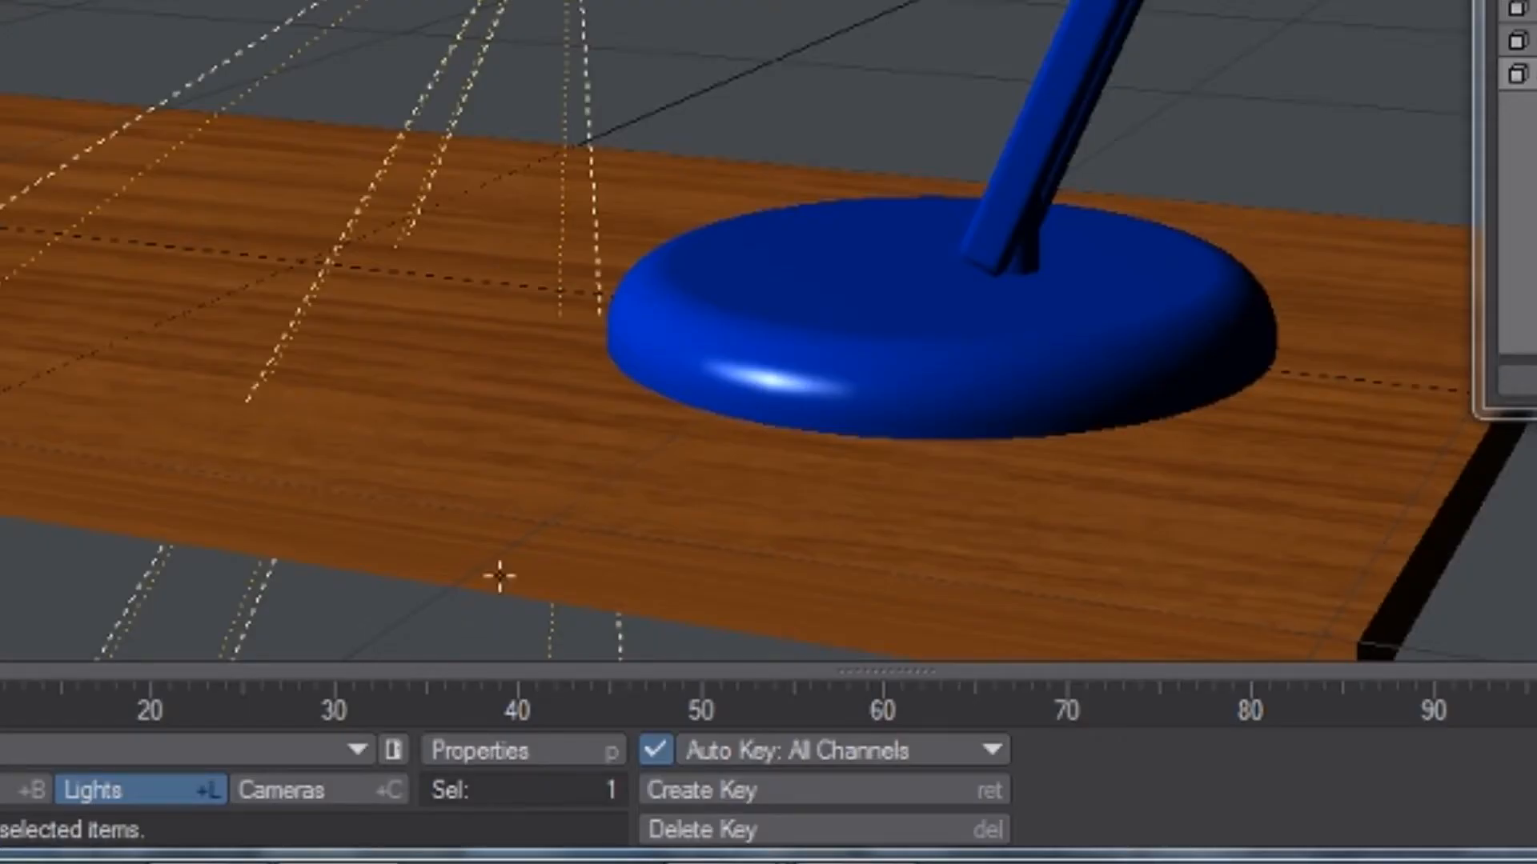
click(498, 752)
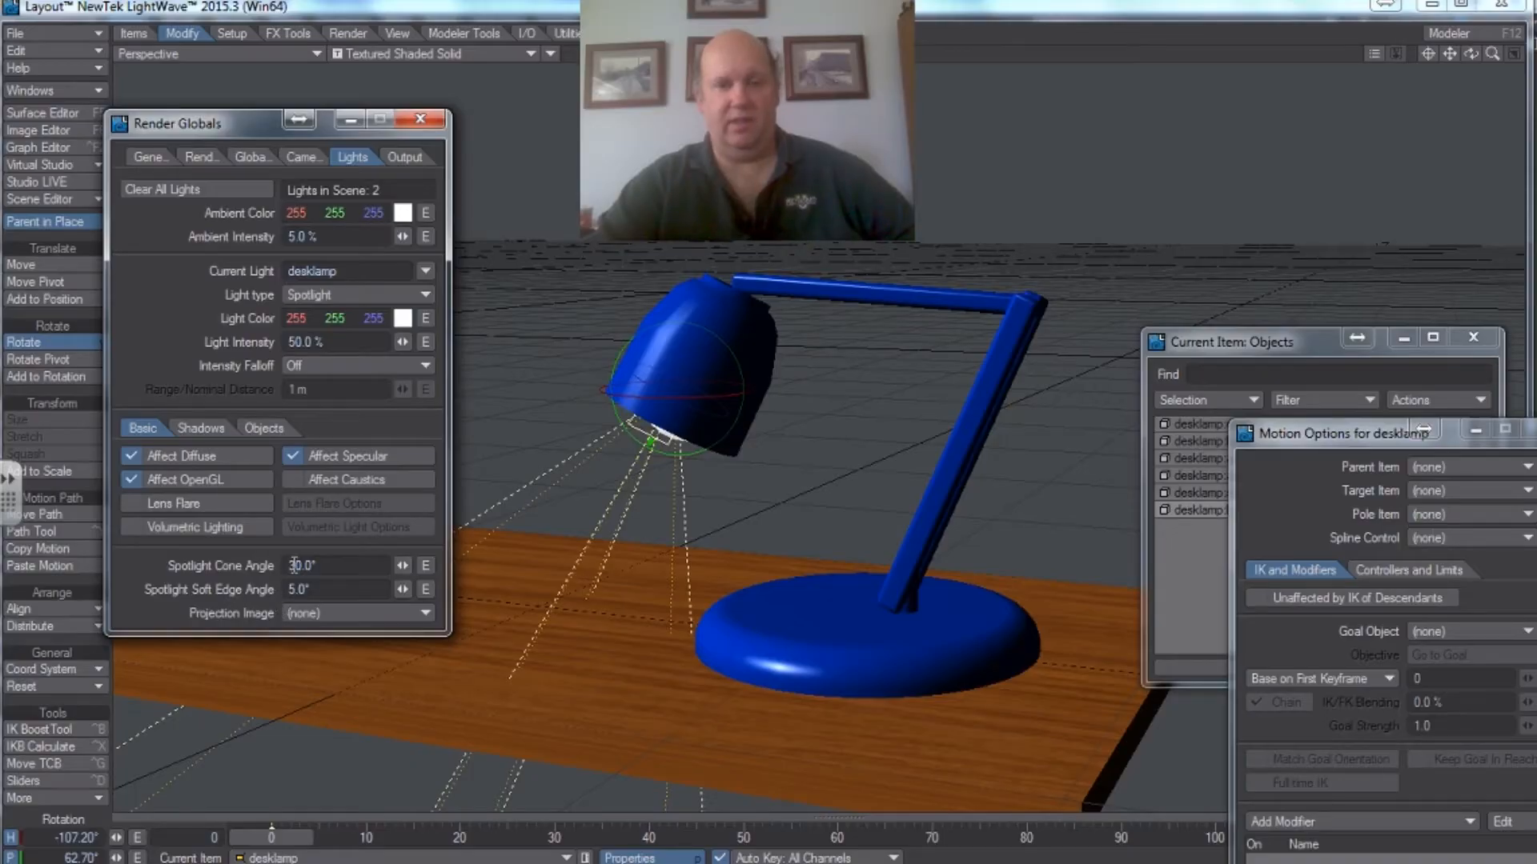
mouse_move(403, 566)
mouse_down()
mouse_move(432, 566)
mouse_move(375, 566)
mouse_move(390, 566)
mouse_up()
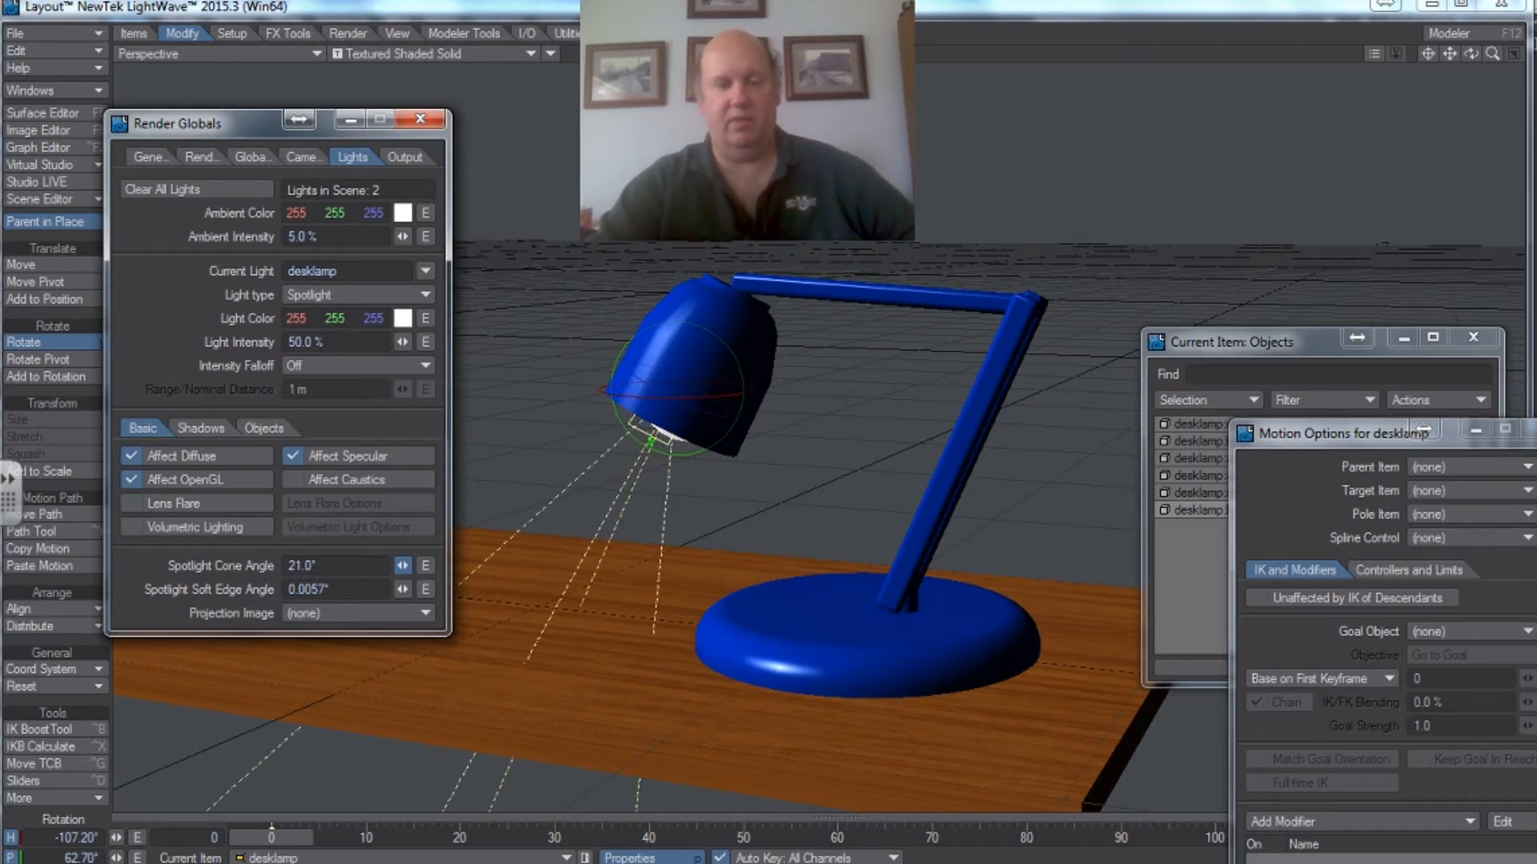
click(437, 124)
- Render the current frame to check the spotlight's effect on the table, and dismiss the rendered image
key(F9)
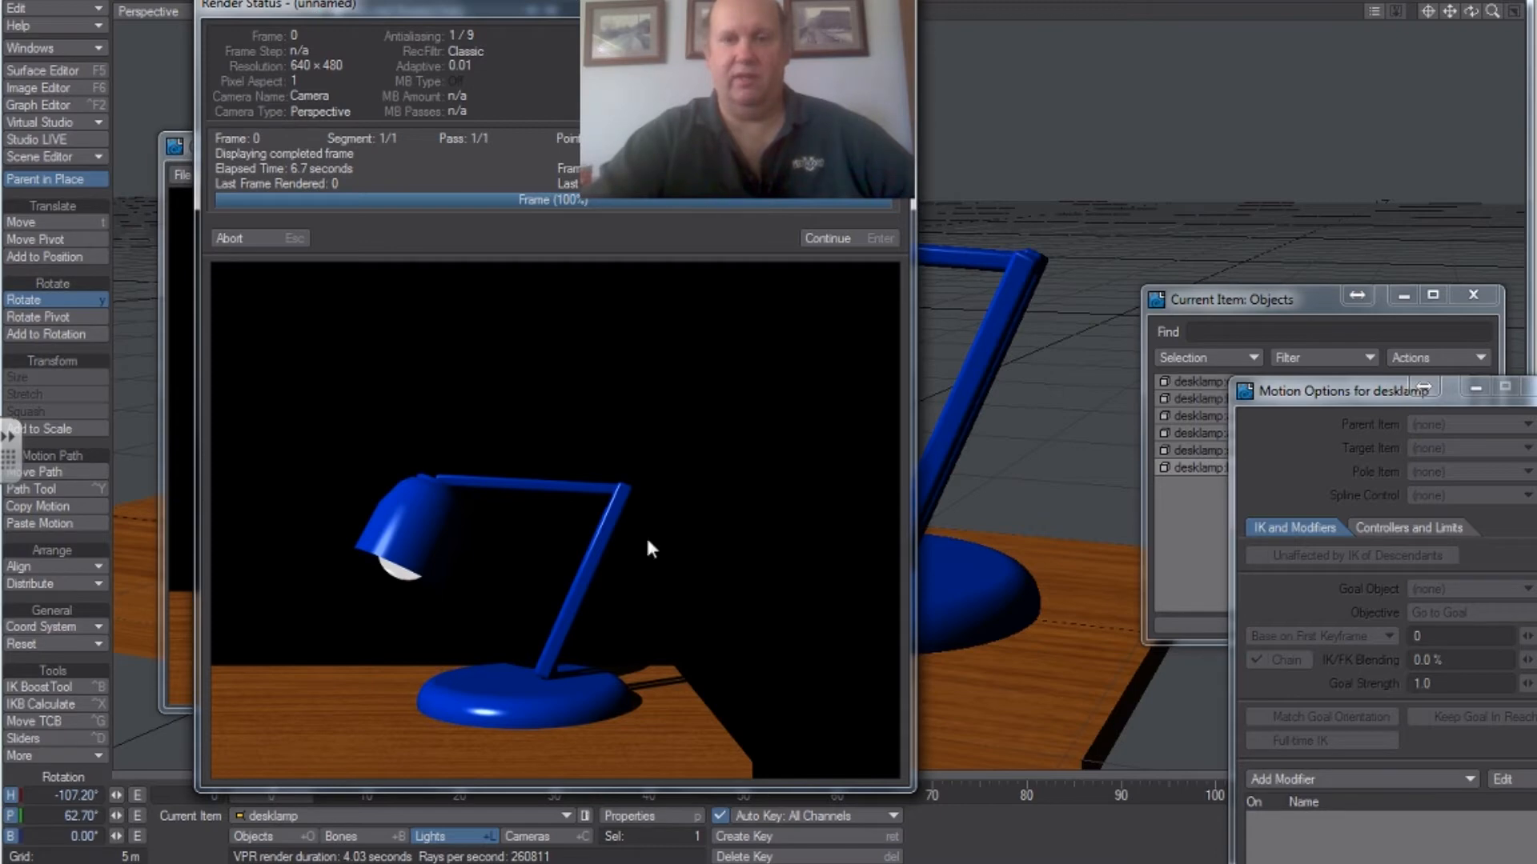
click(811, 239)
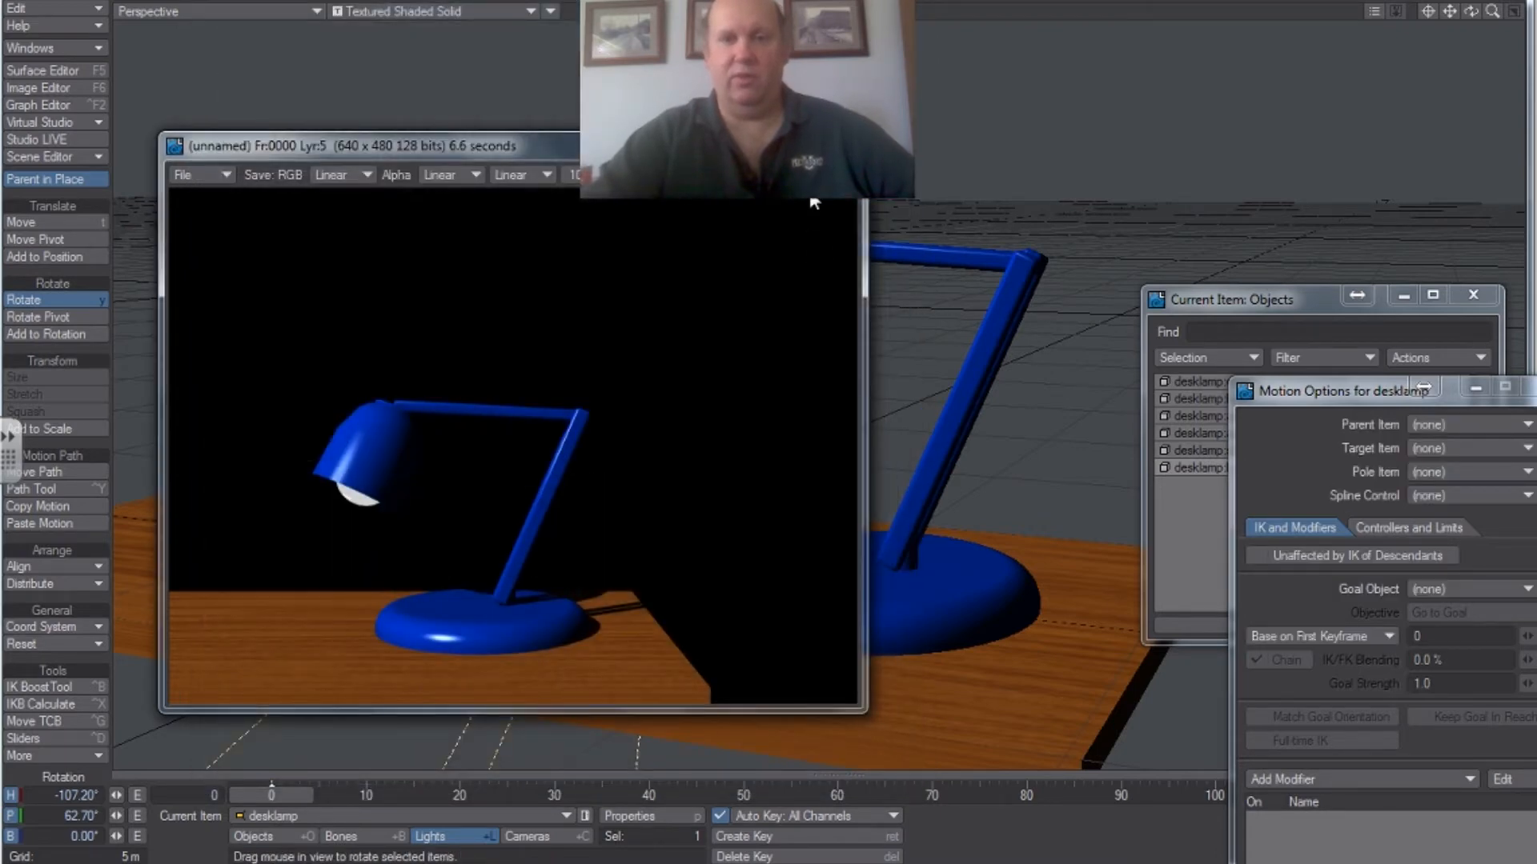
click(835, 141)
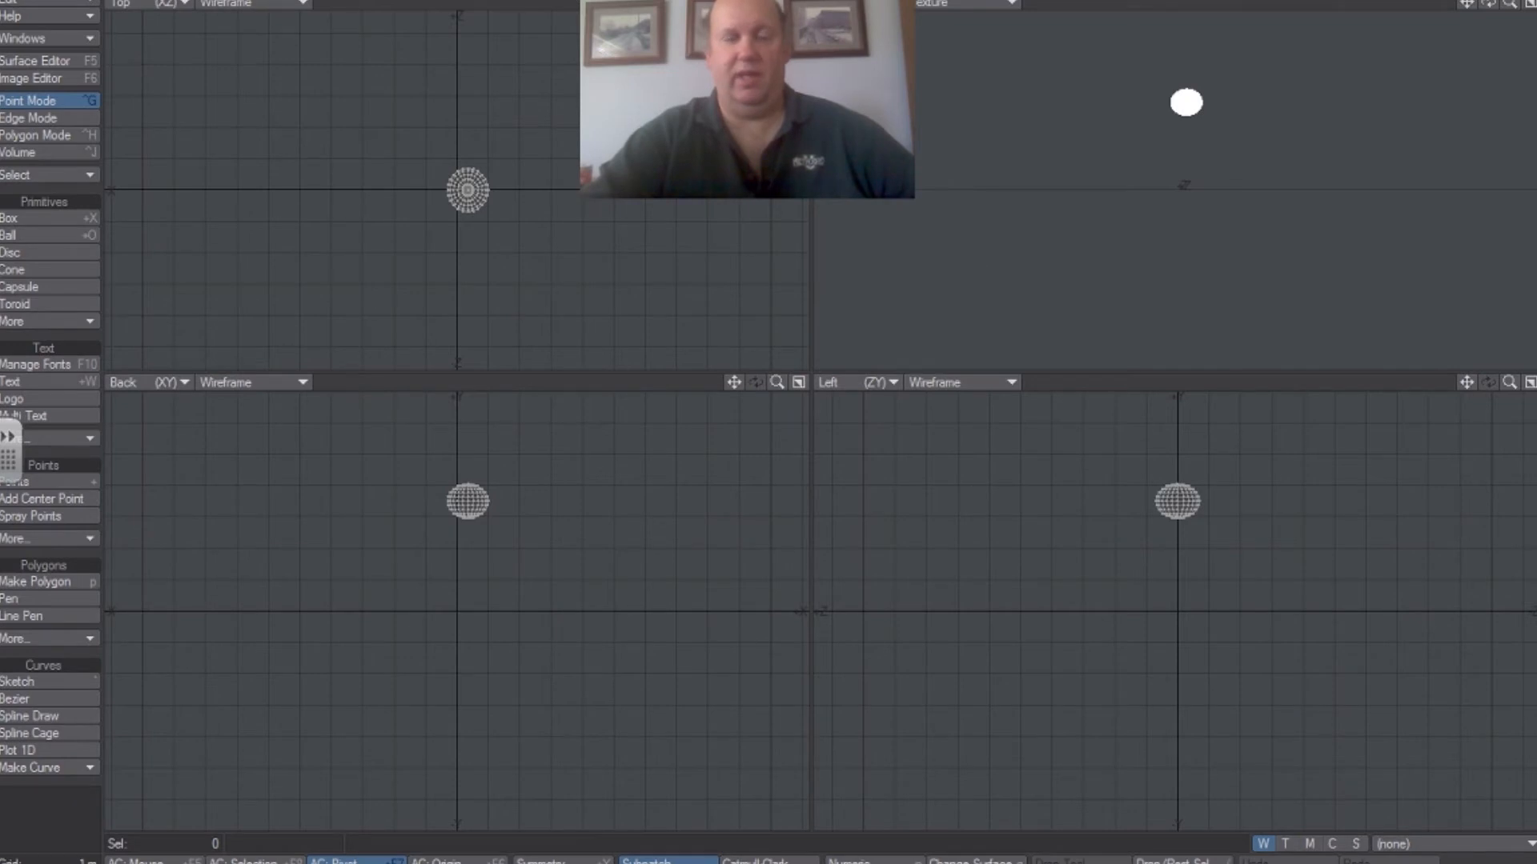
- Switch to Modeler, select all of the bulb's polygons and save the object
mouse_move(407, 134)
right_down()
mouse_move(529, 120)
mouse_move(410, 124)
right_up()
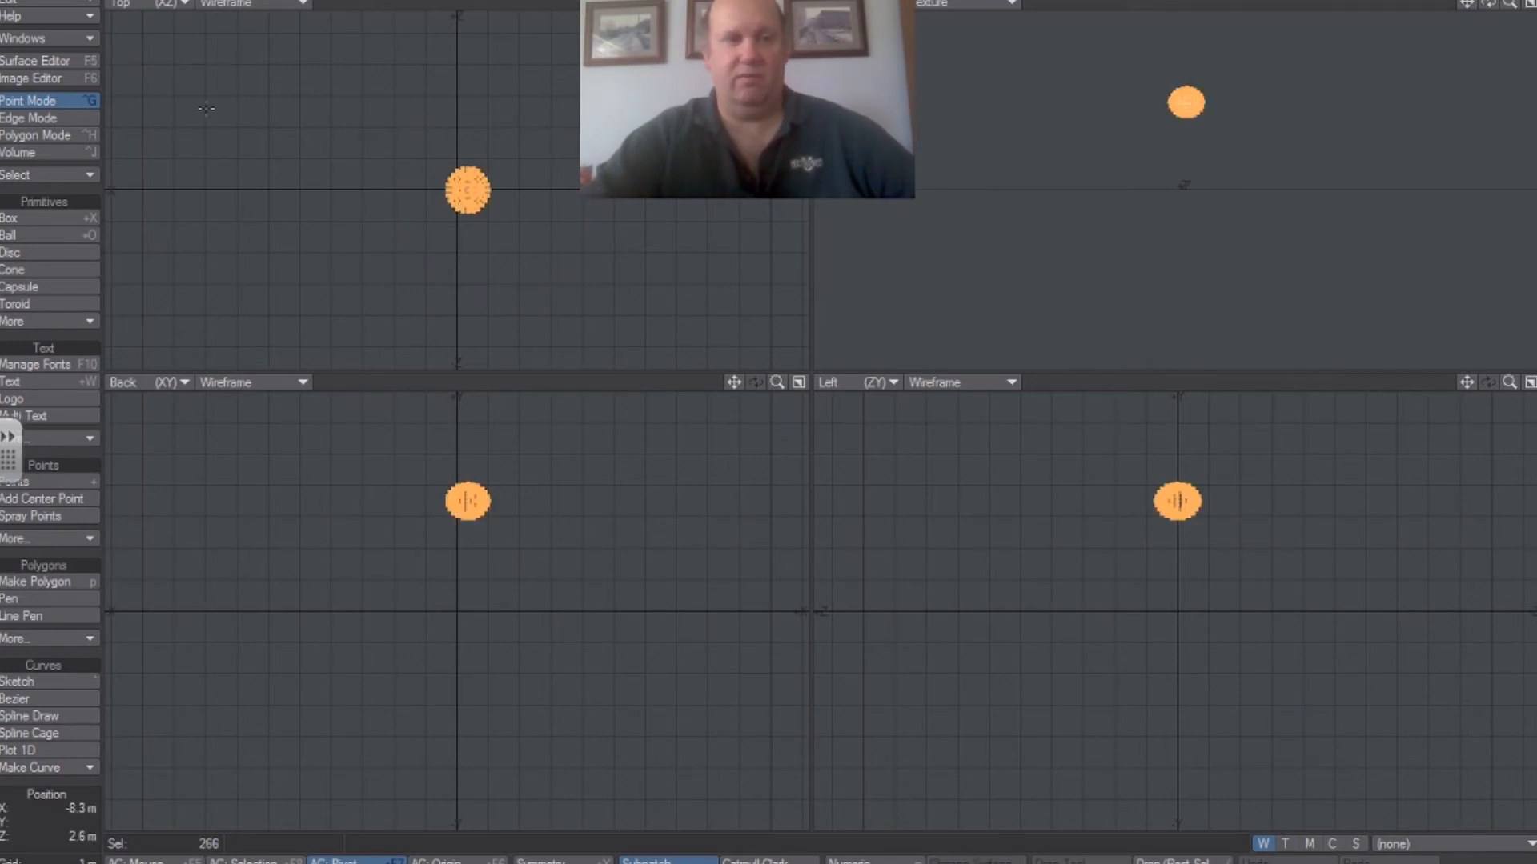
click(54, 136)
mouse_move(368, 115)
right_down()
mouse_move(531, 247)
mouse_move(381, 172)
right_up()
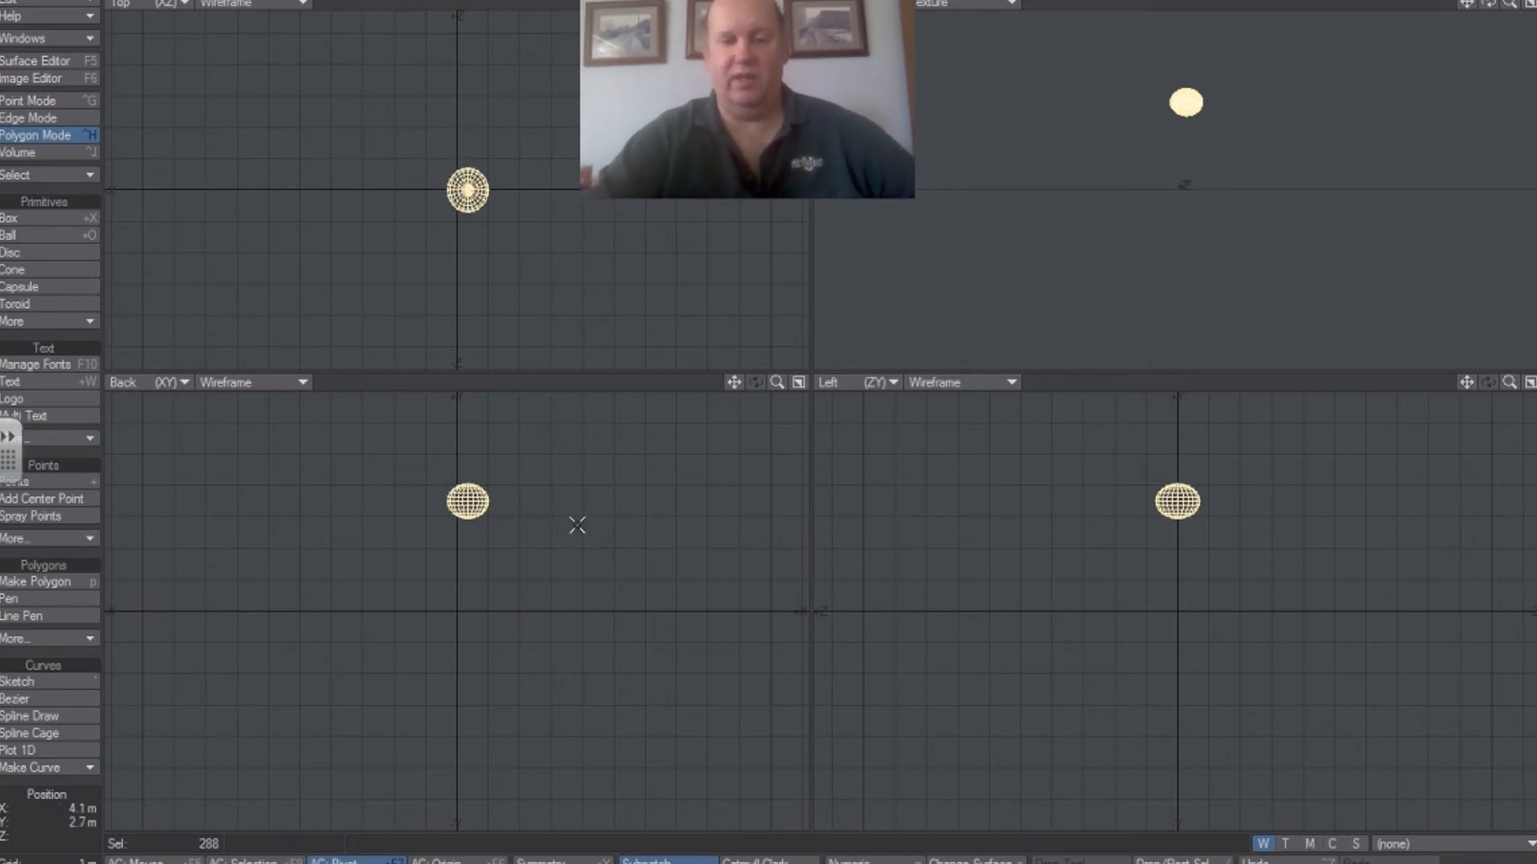
click(48, 1)
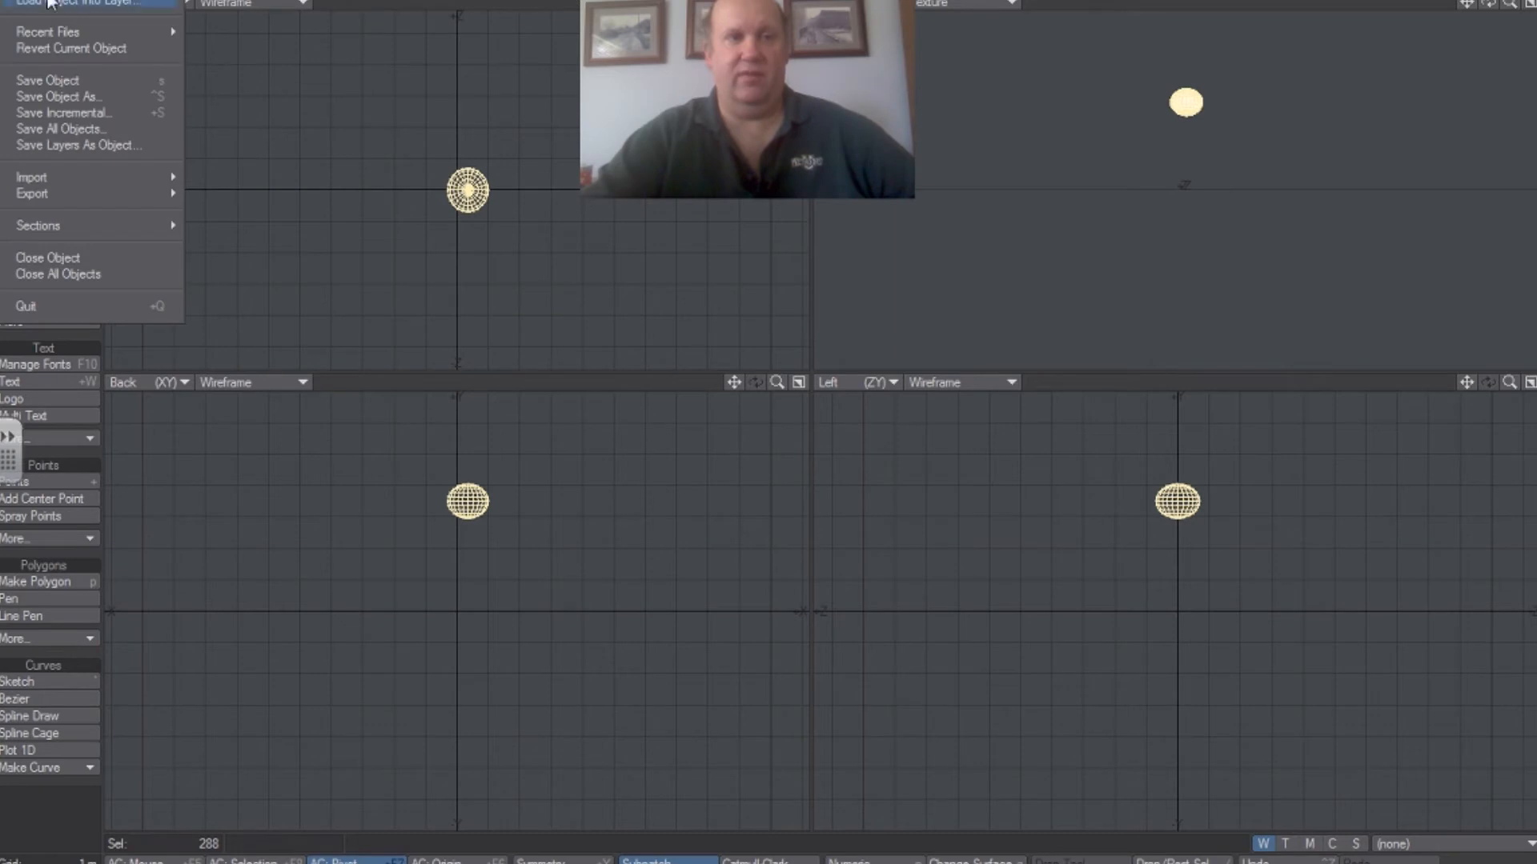
click(59, 79)
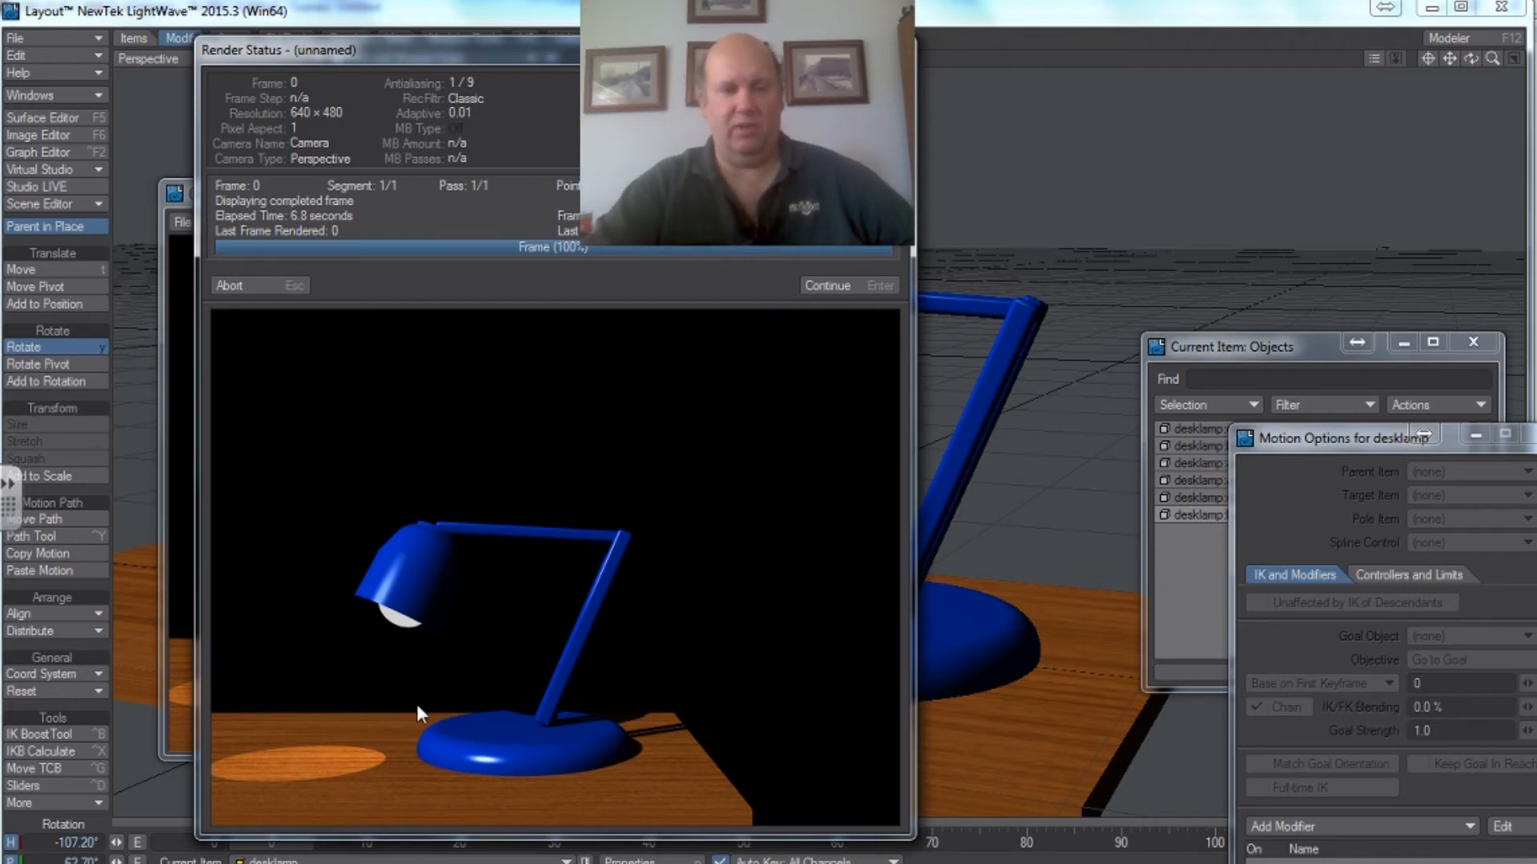
- Check the light on the table in a fresh Layout render and dismiss the image
click(818, 285)
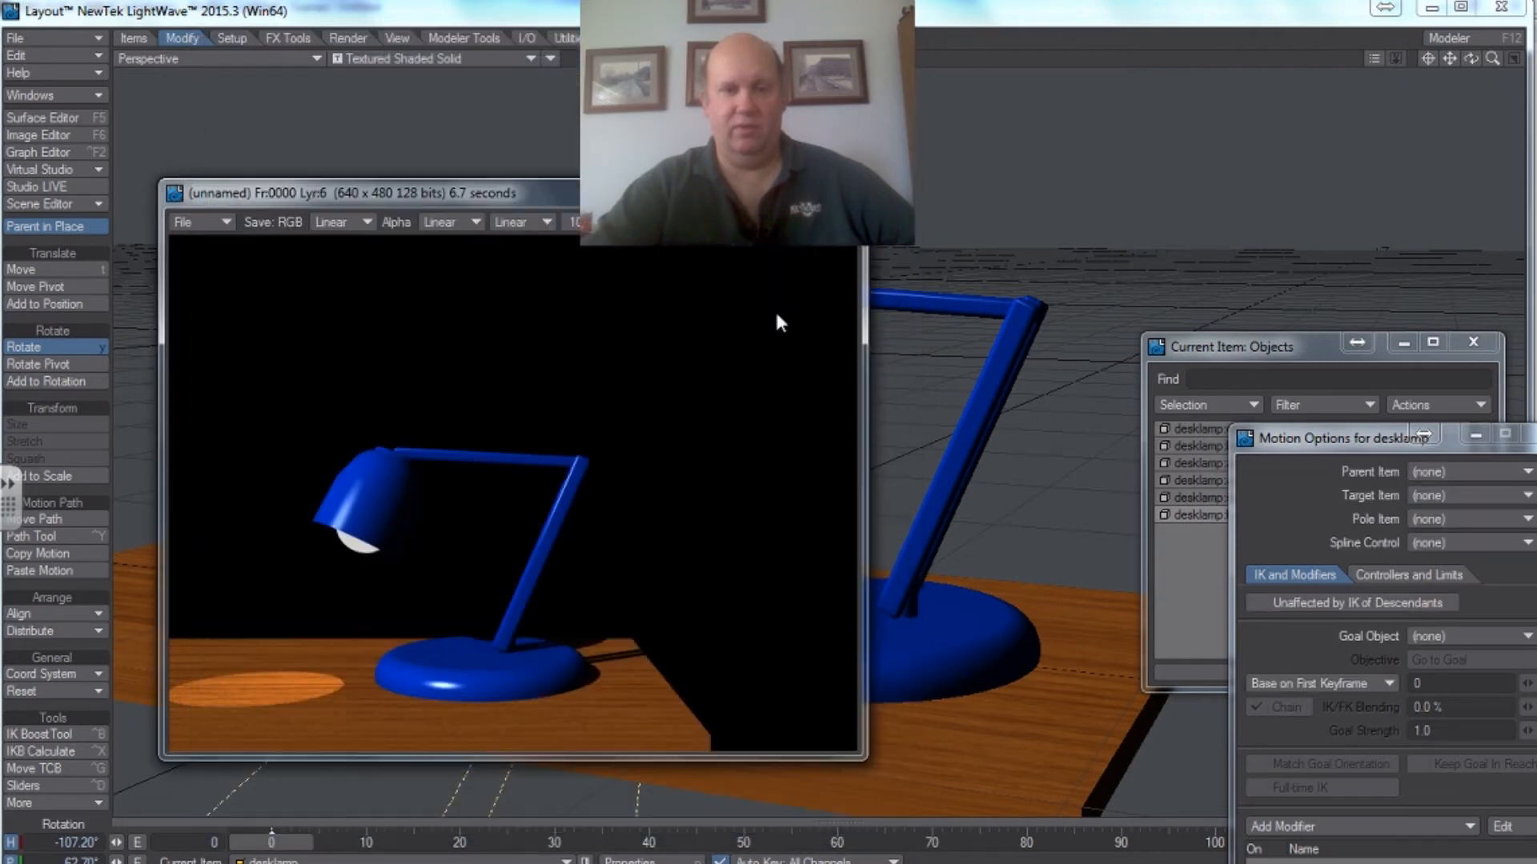
click(835, 188)
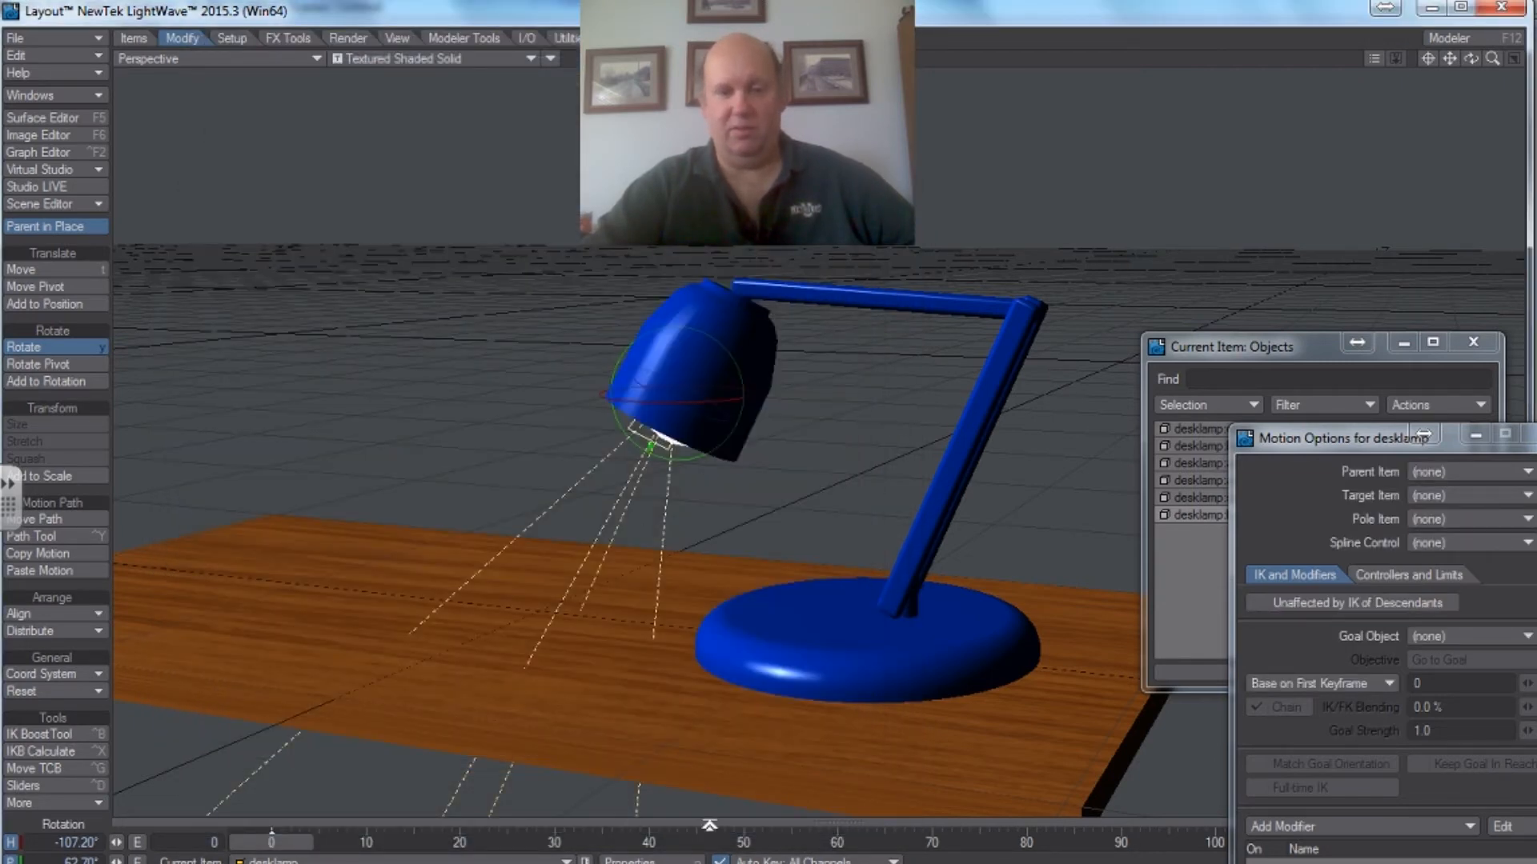
- Set the desklamp spotlight's cone angle and soft edge angle to 39.5° each, and test-render the frame
click(657, 861)
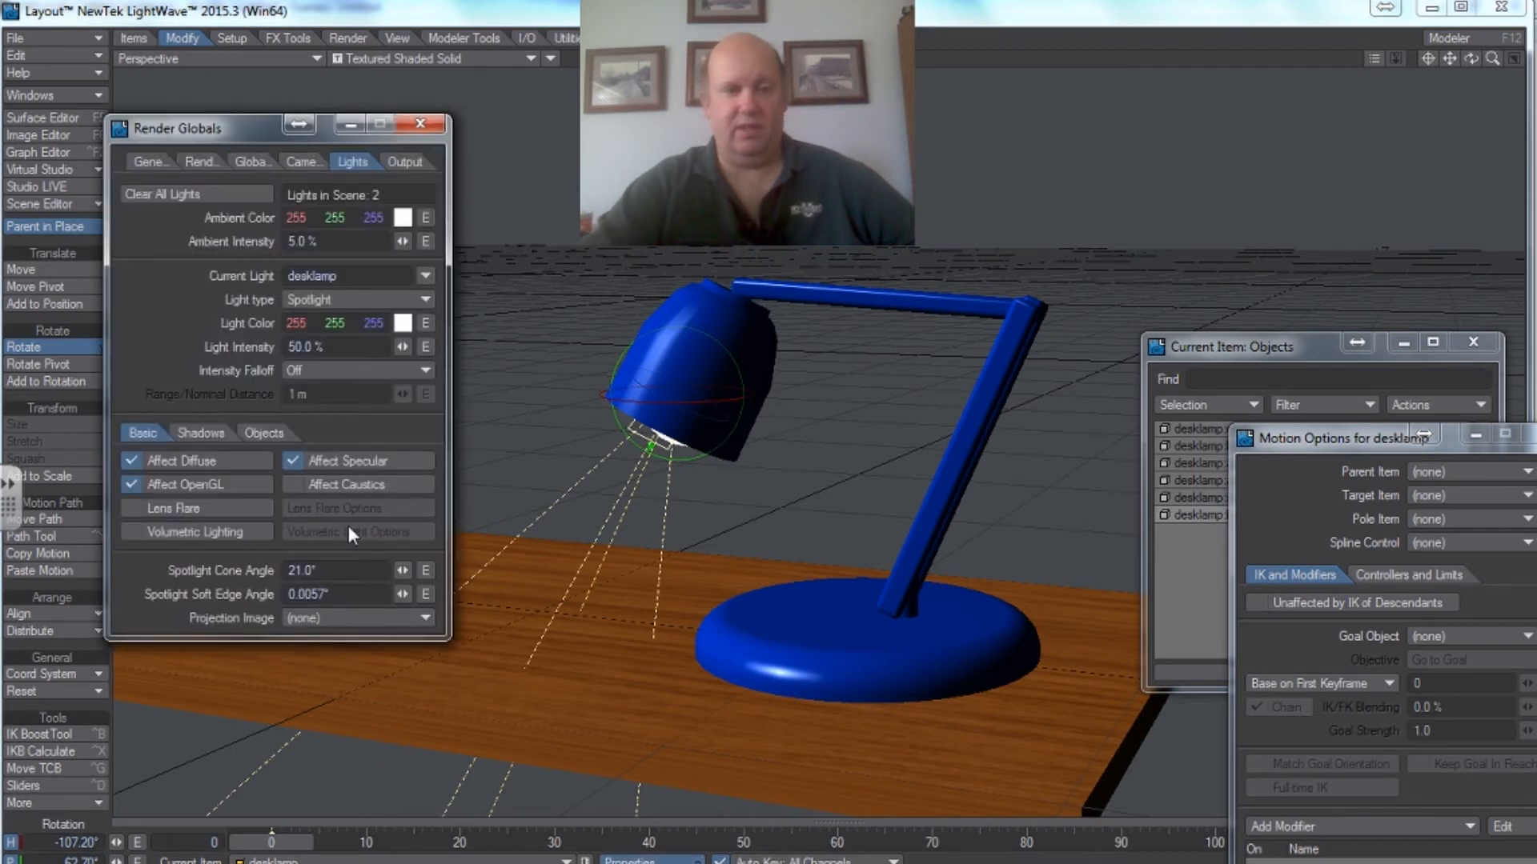
drag(402, 571, 432, 571)
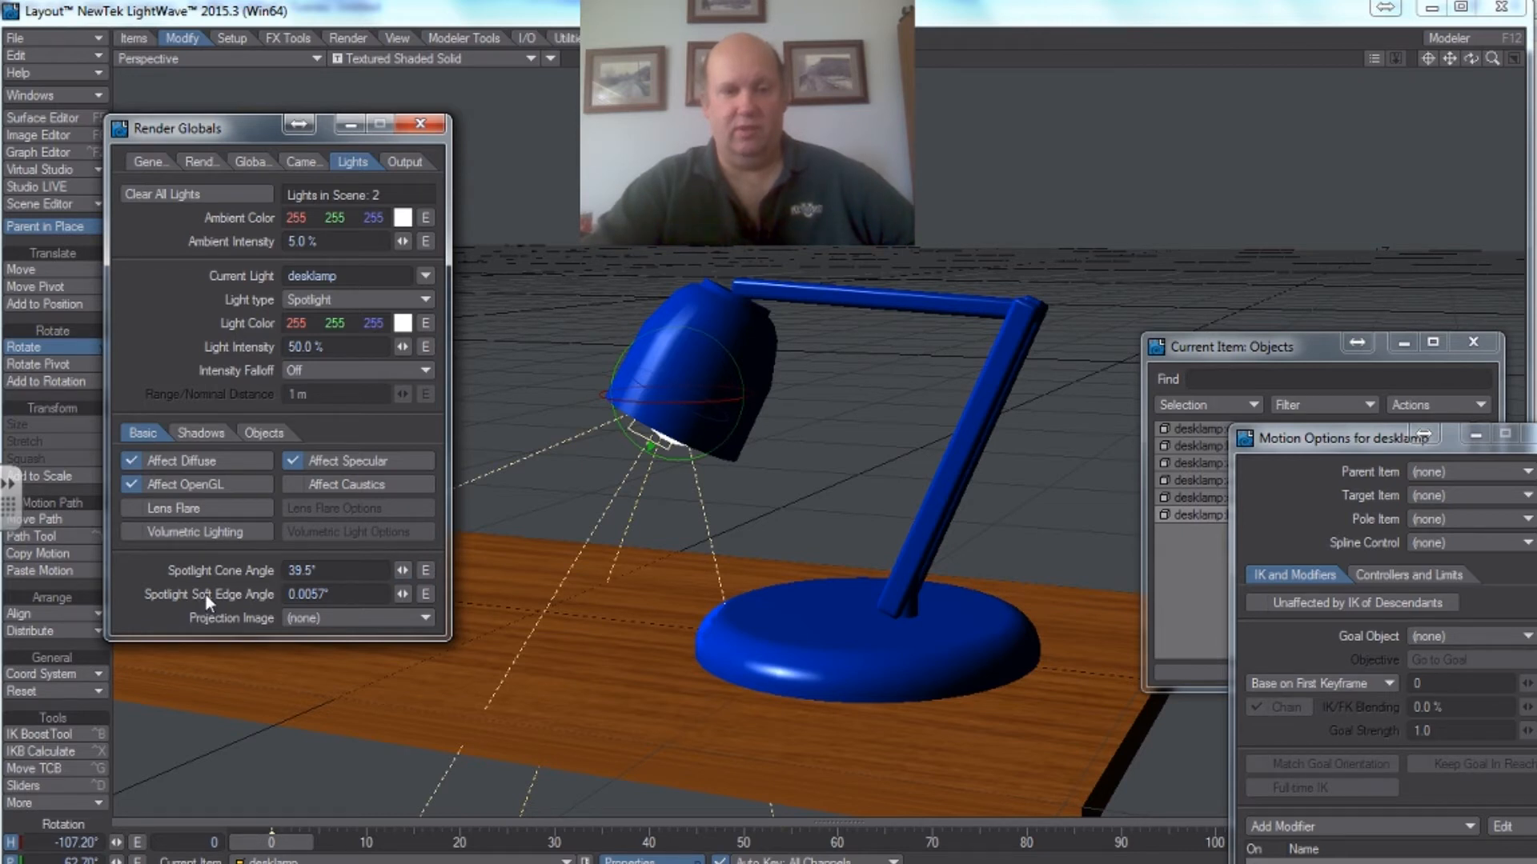
drag(402, 594, 376, 593)
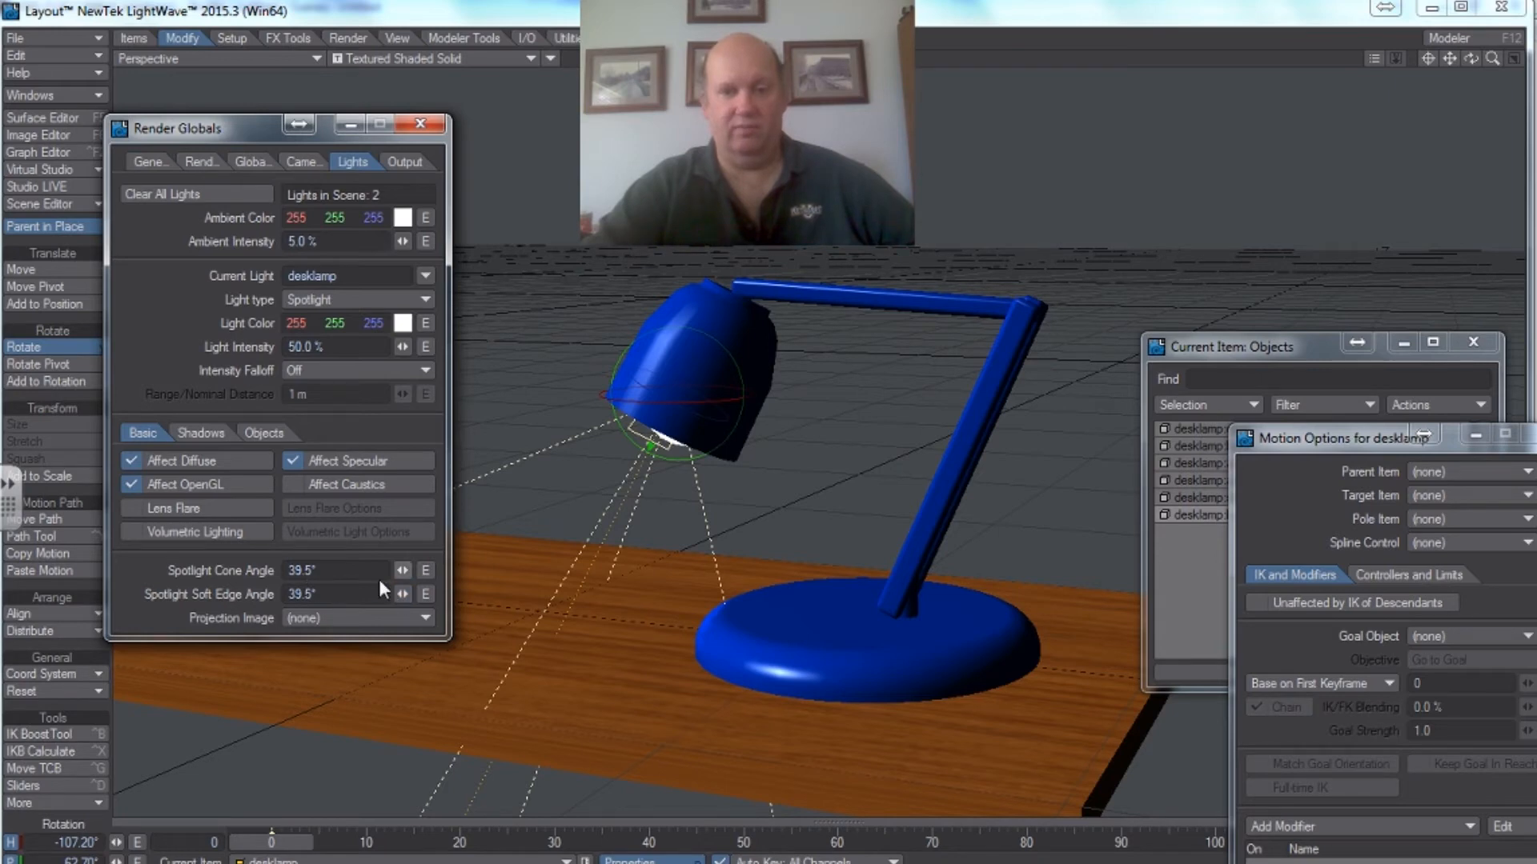
click(419, 124)
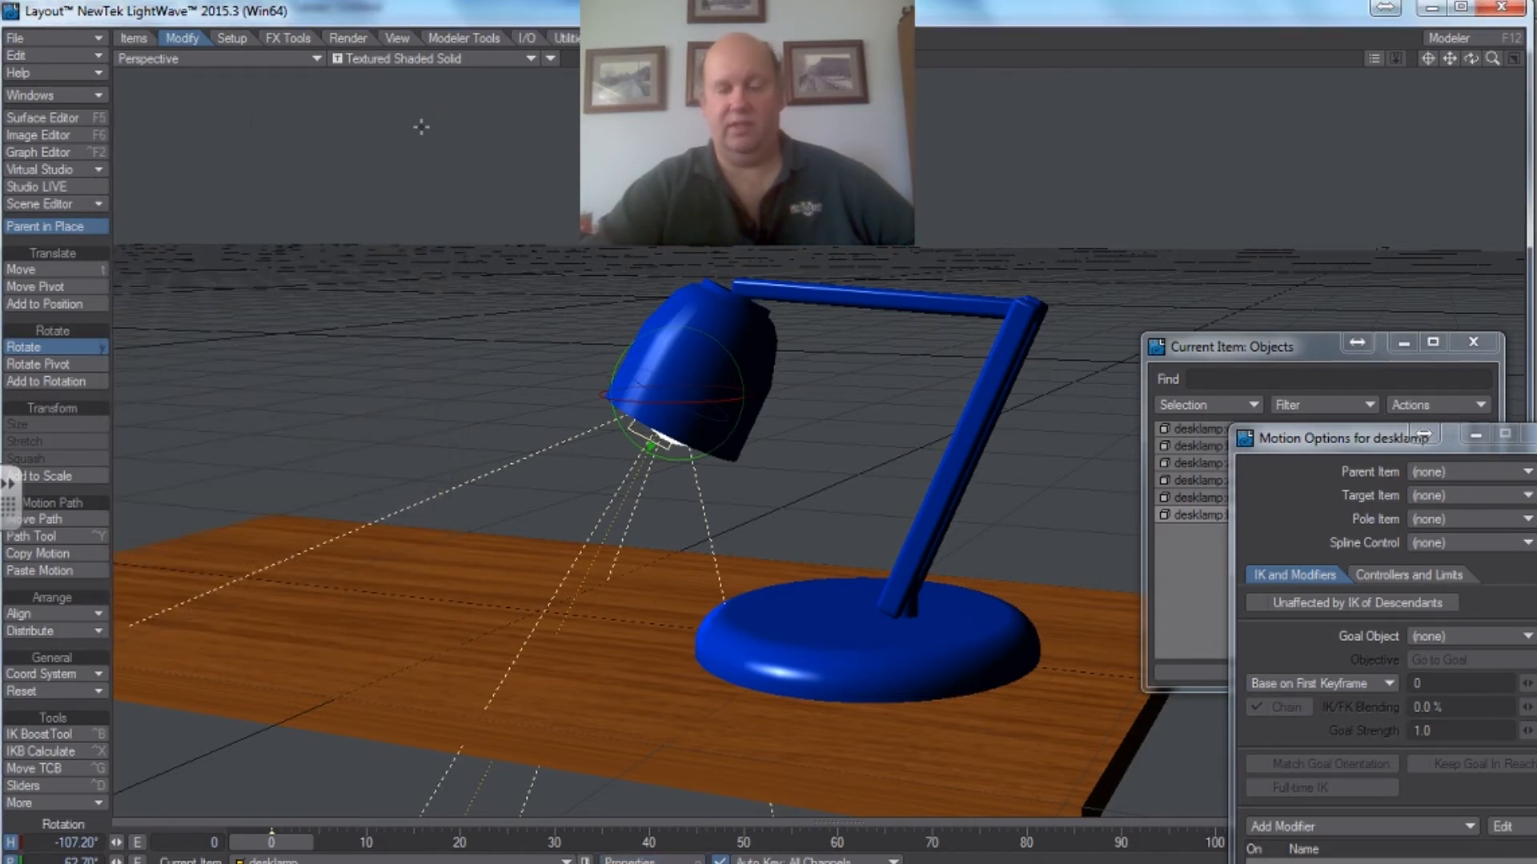
key(F9)
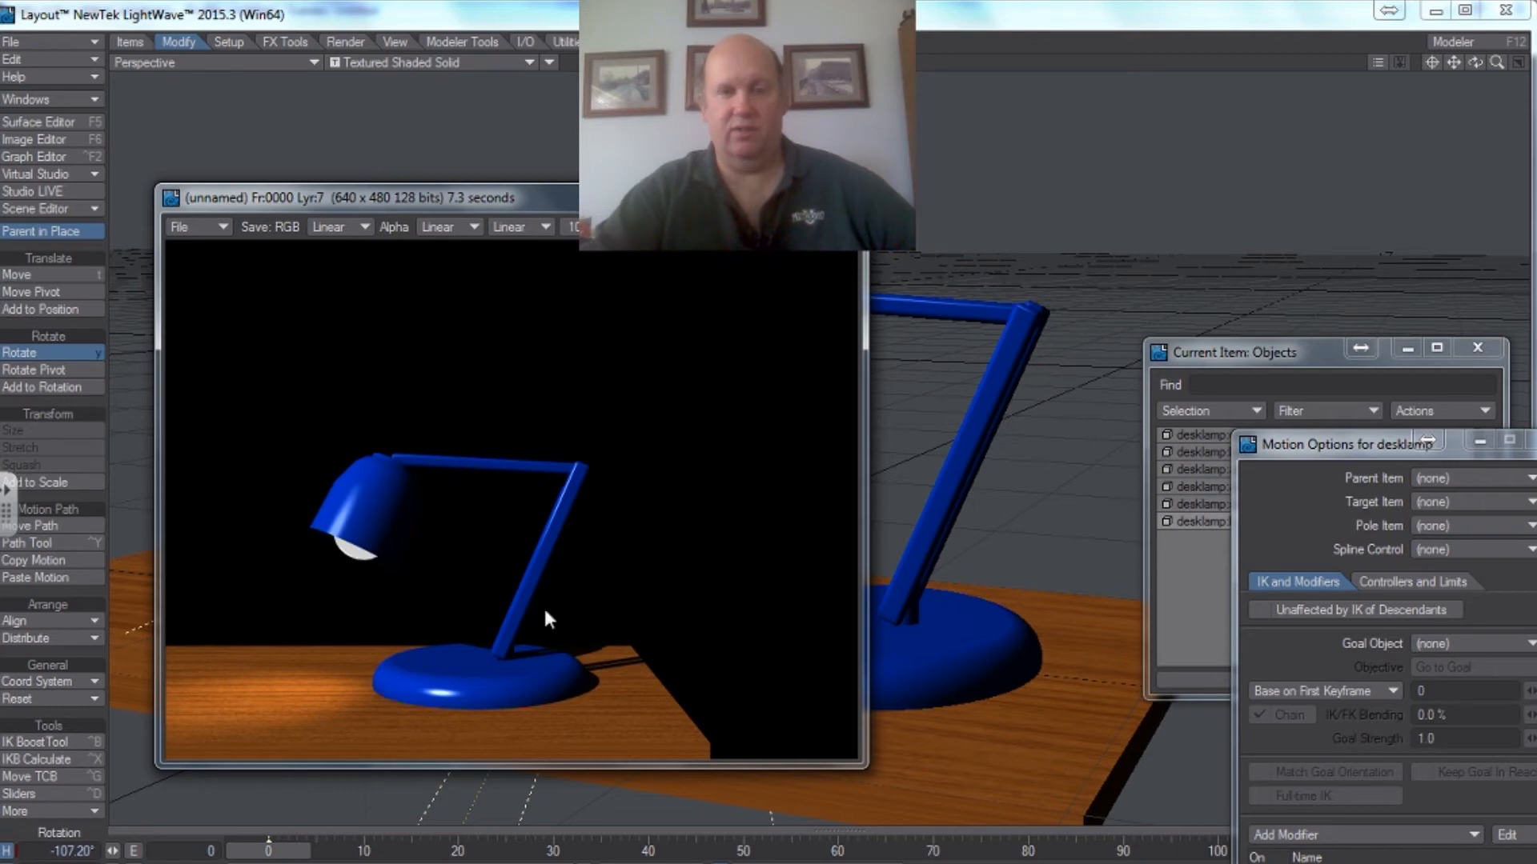
click(837, 193)
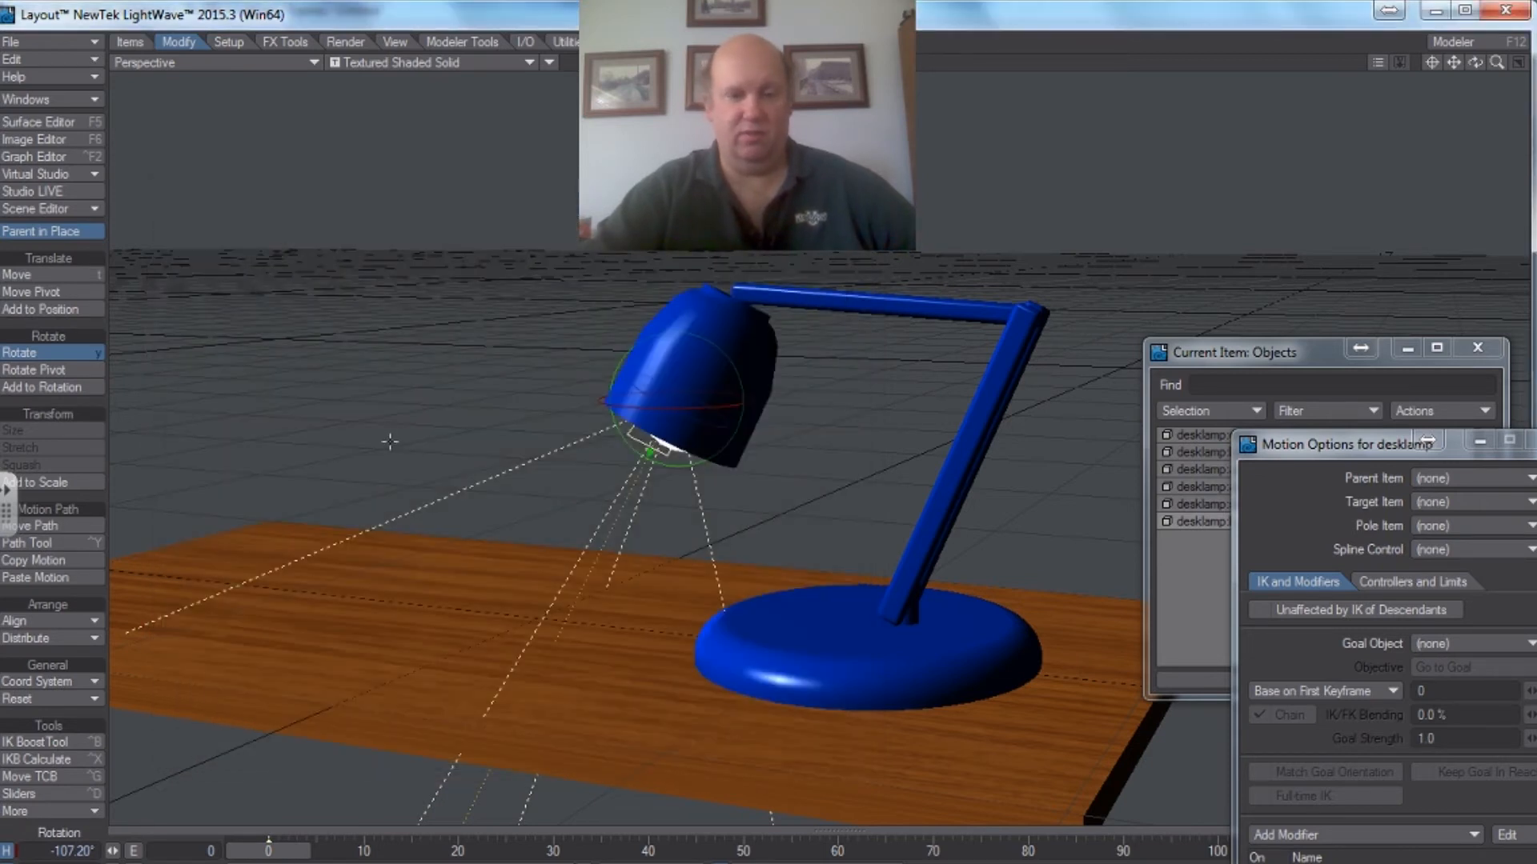
- Raise the desklamp spotlight's intensity to 100% and render the frame again
key(p)
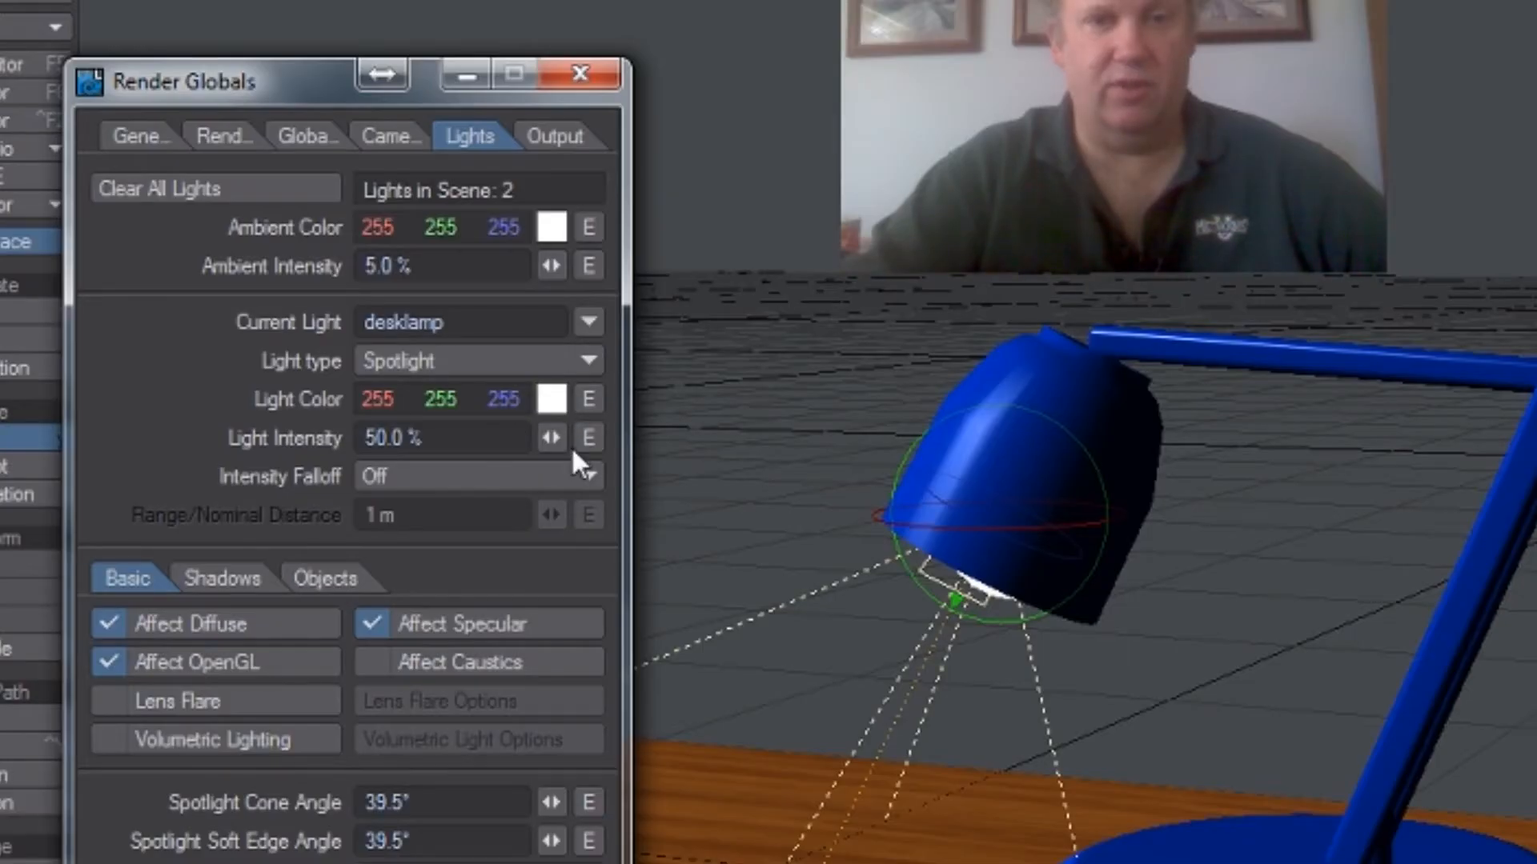
drag(552, 438, 525, 439)
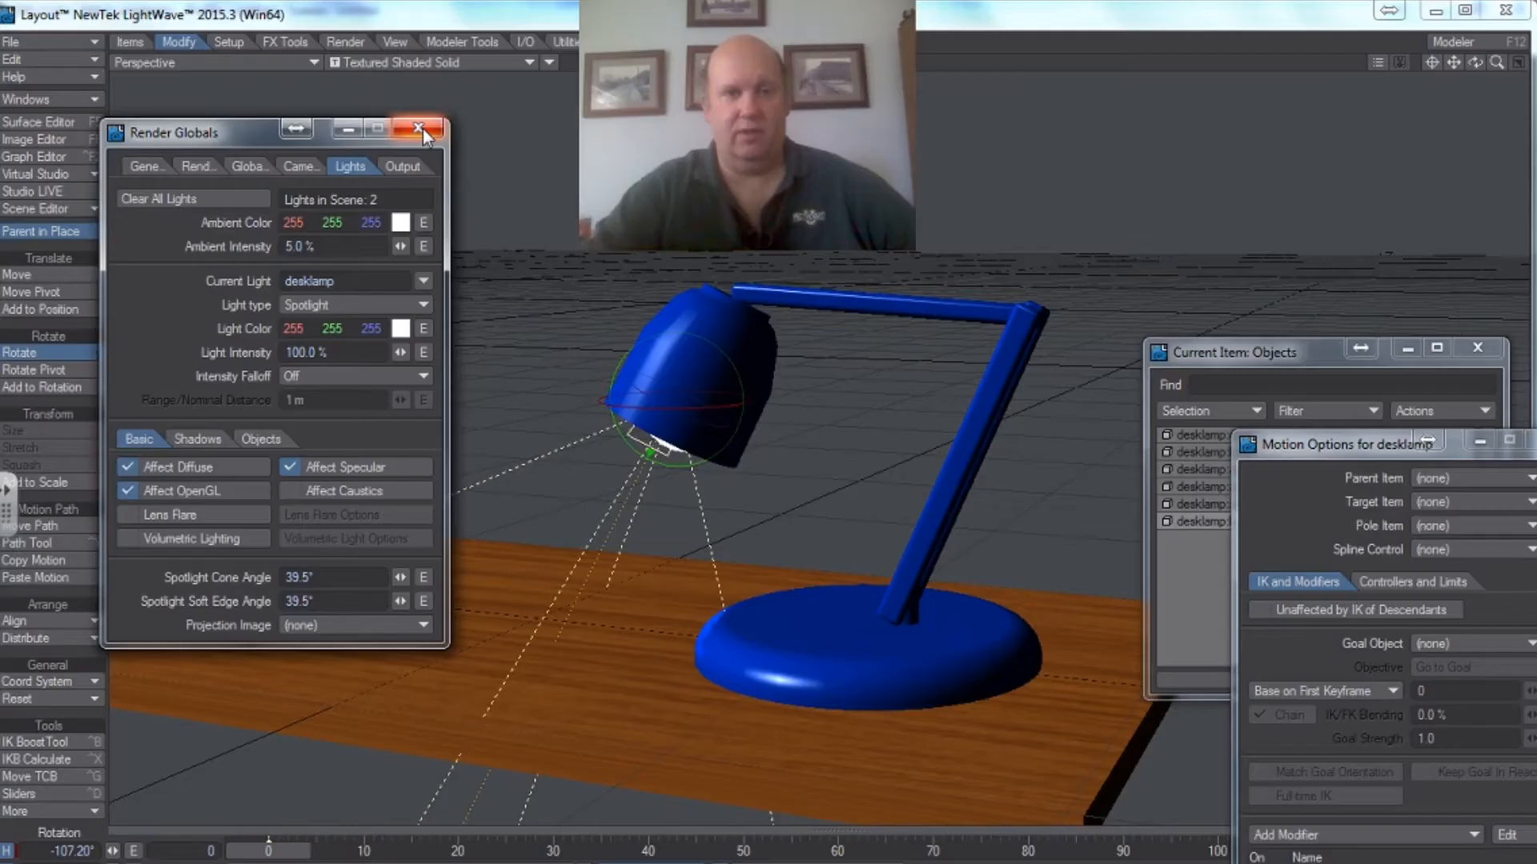
click(580, 74)
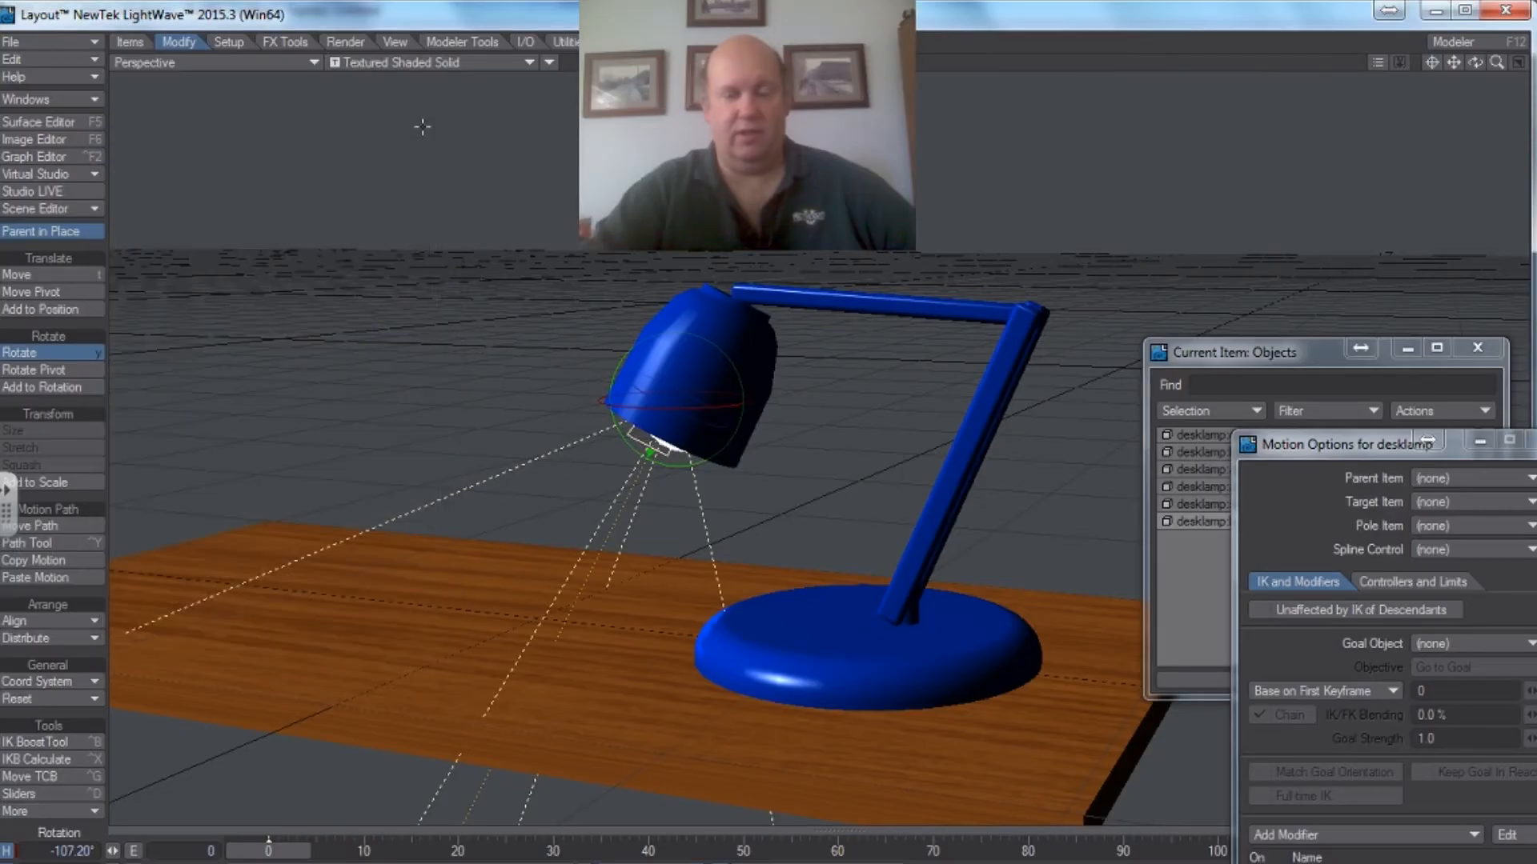
key(F9)
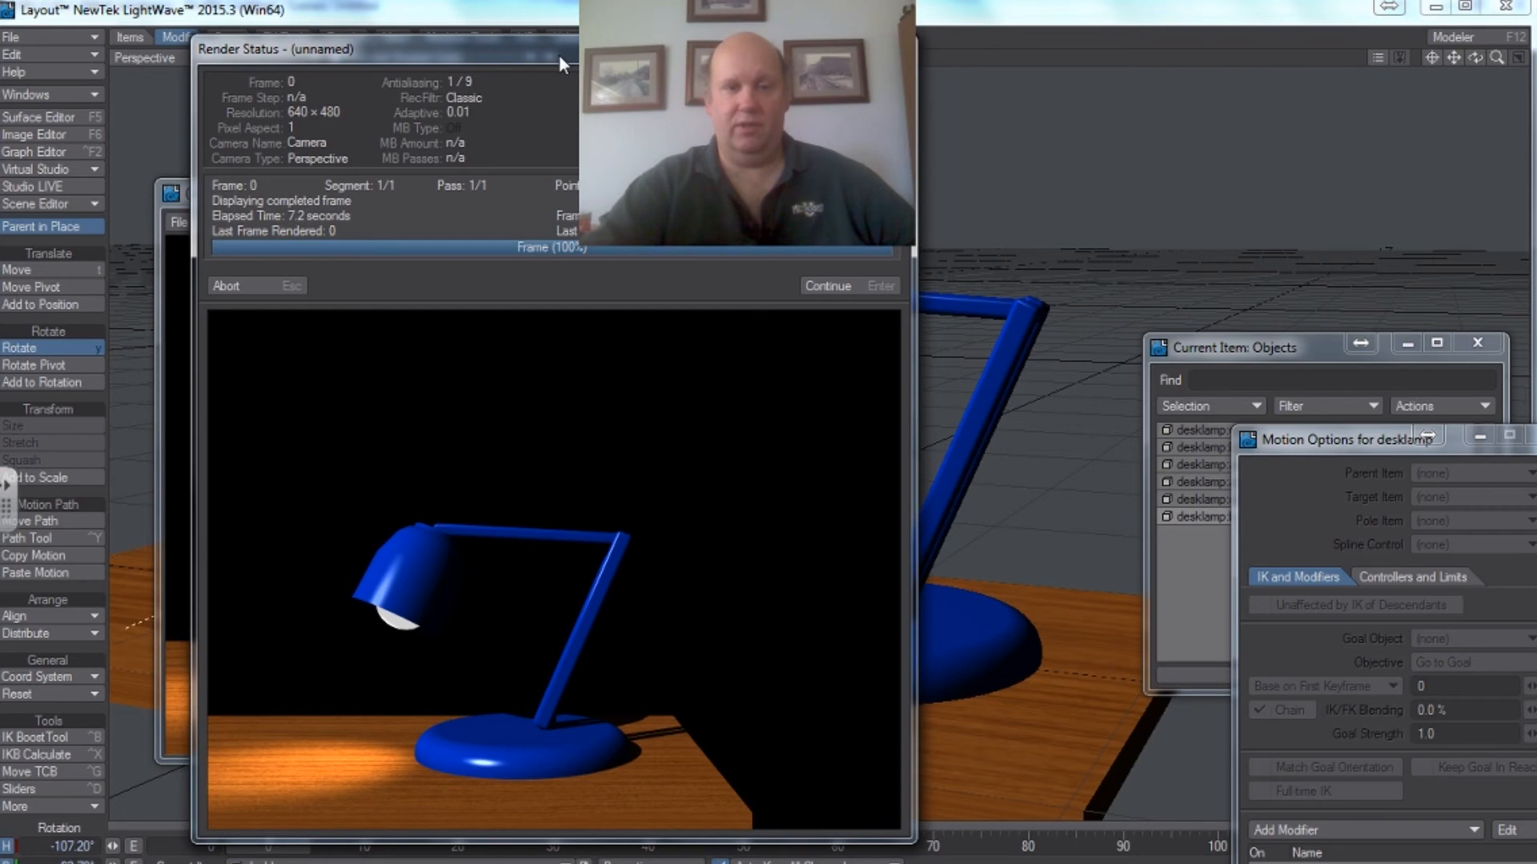
drag(559, 54, 696, 43)
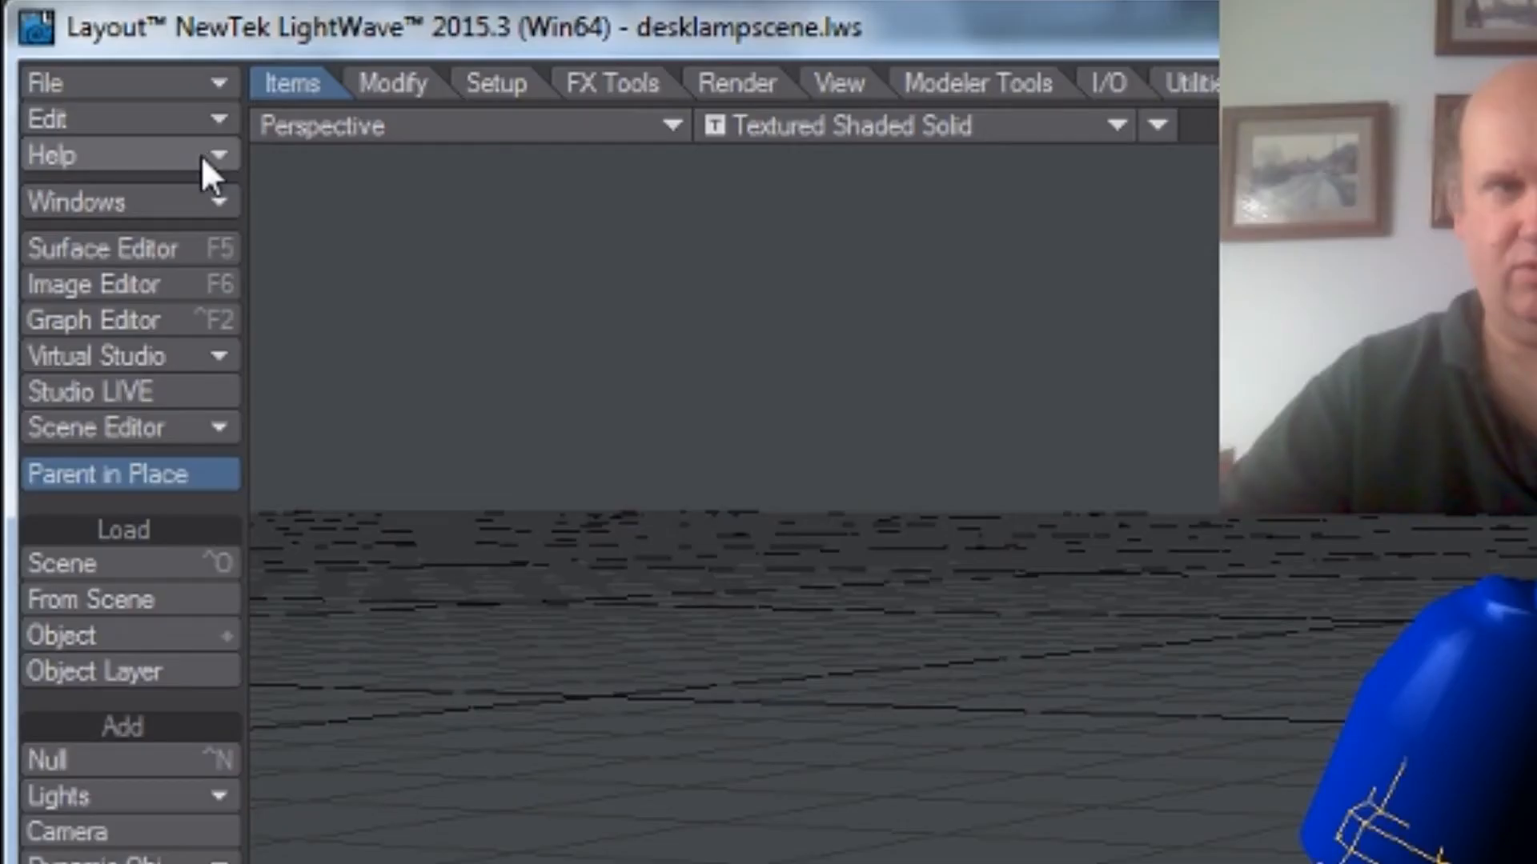
- Parent the desklamp spotlight to desklamp:shade in its Motion Options
click(97, 99)
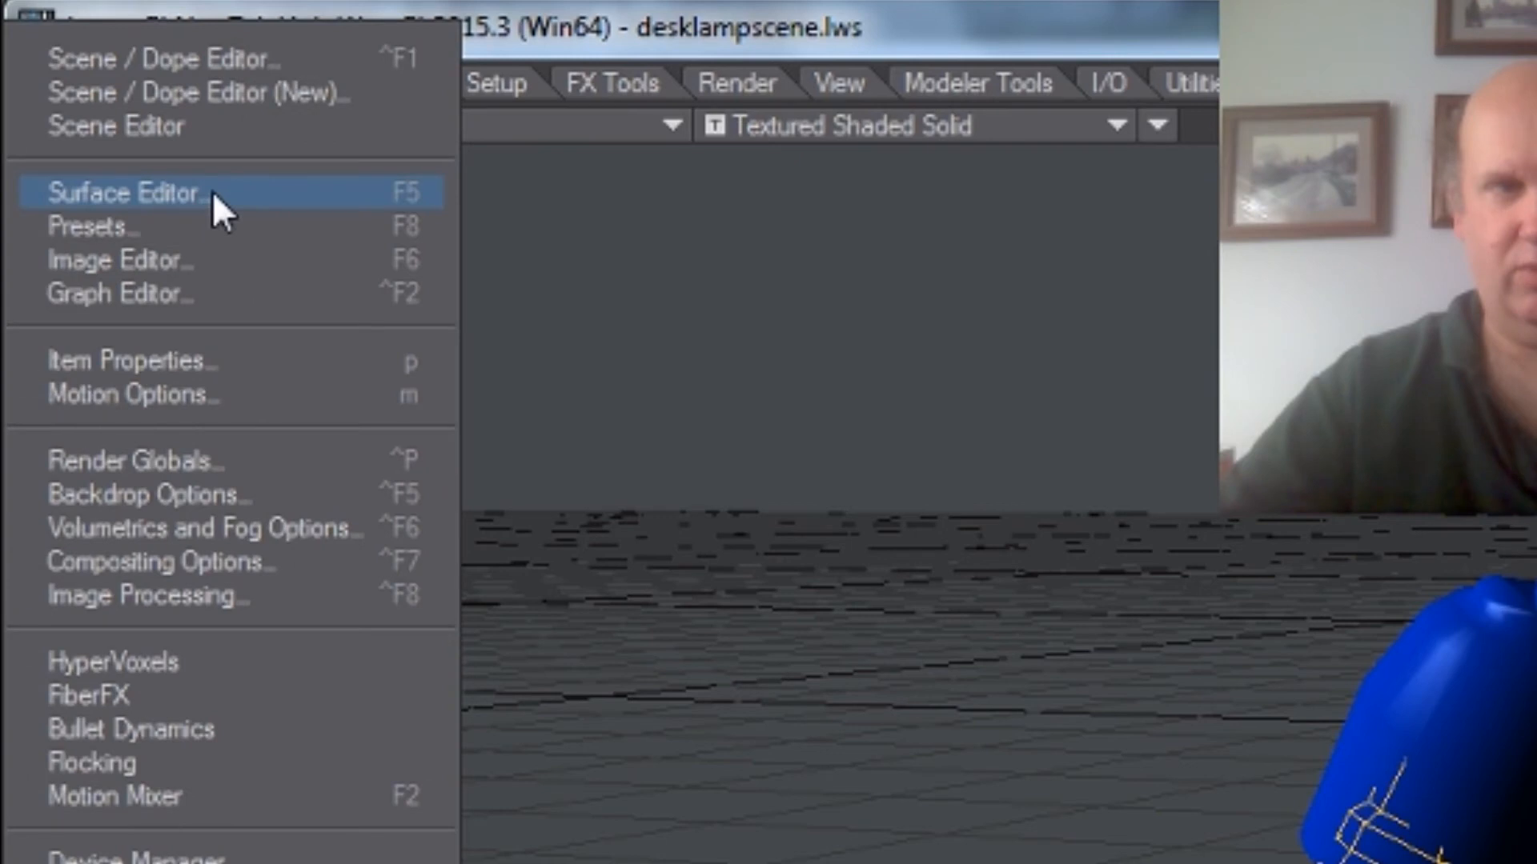
click(204, 394)
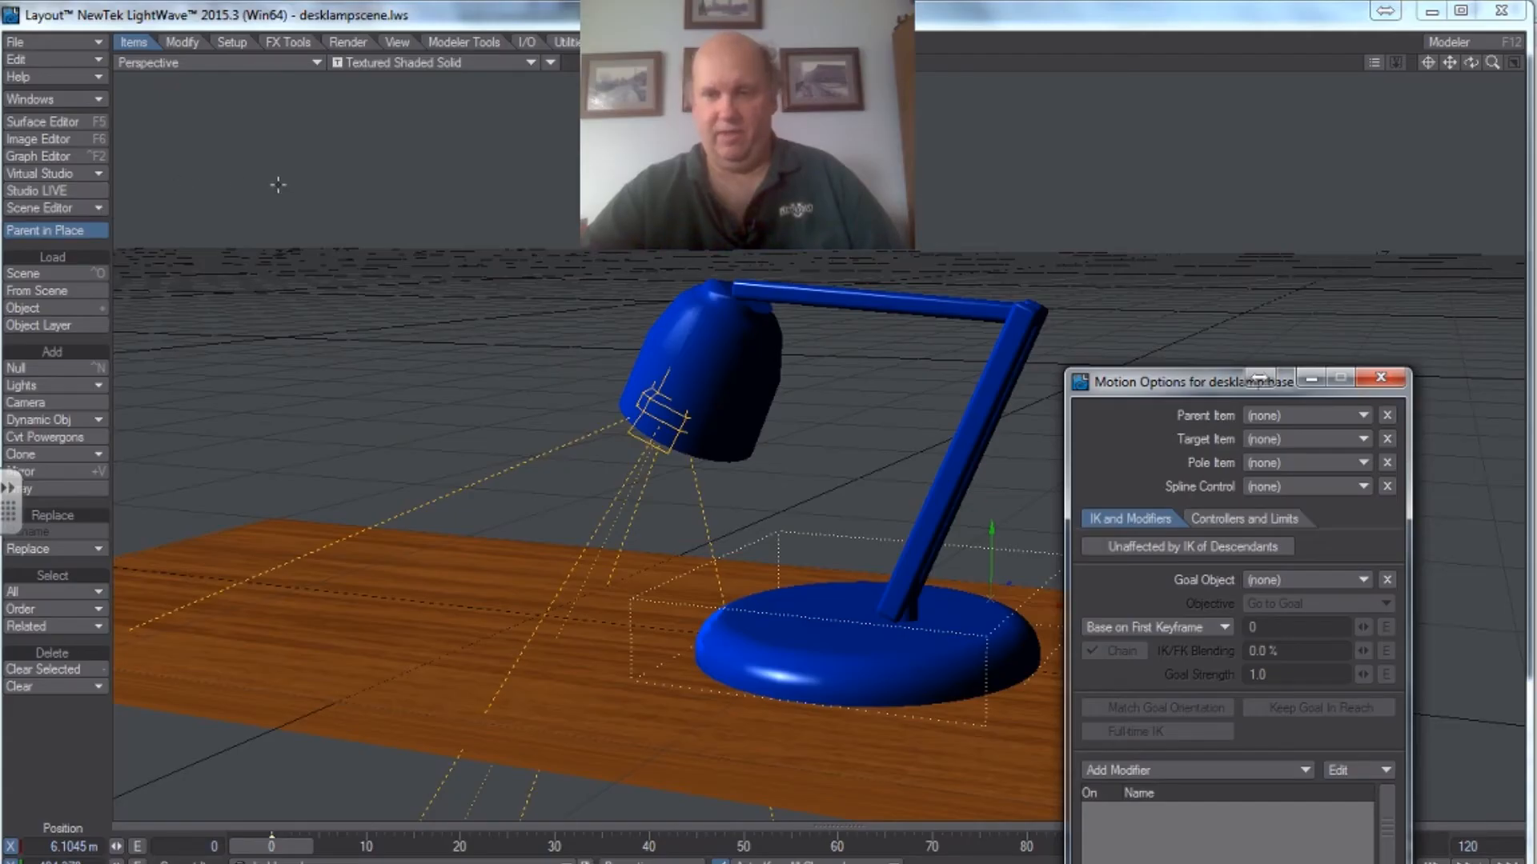
click(652, 443)
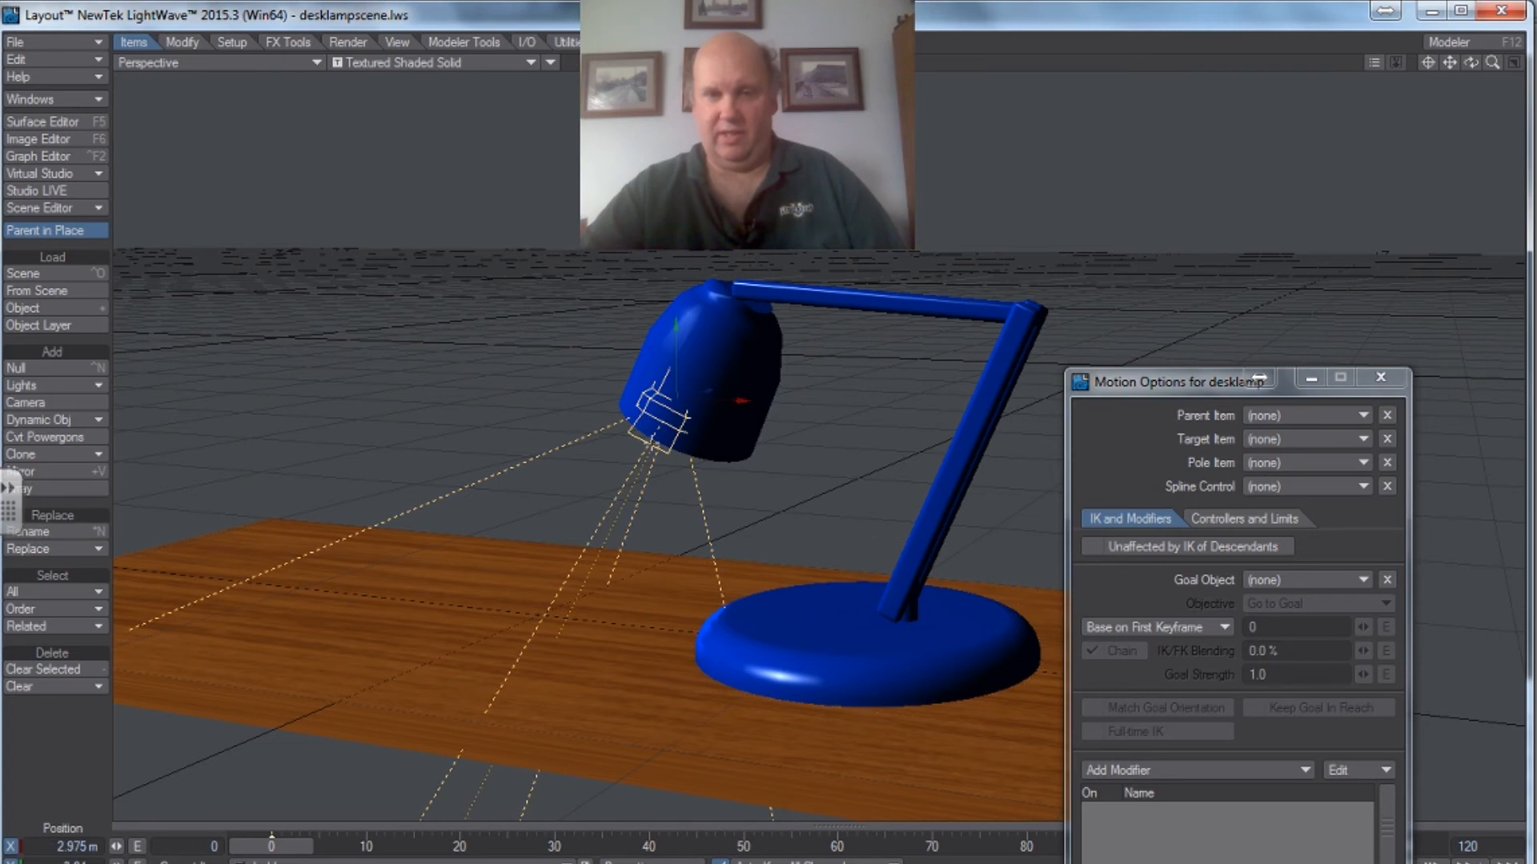
click(1367, 411)
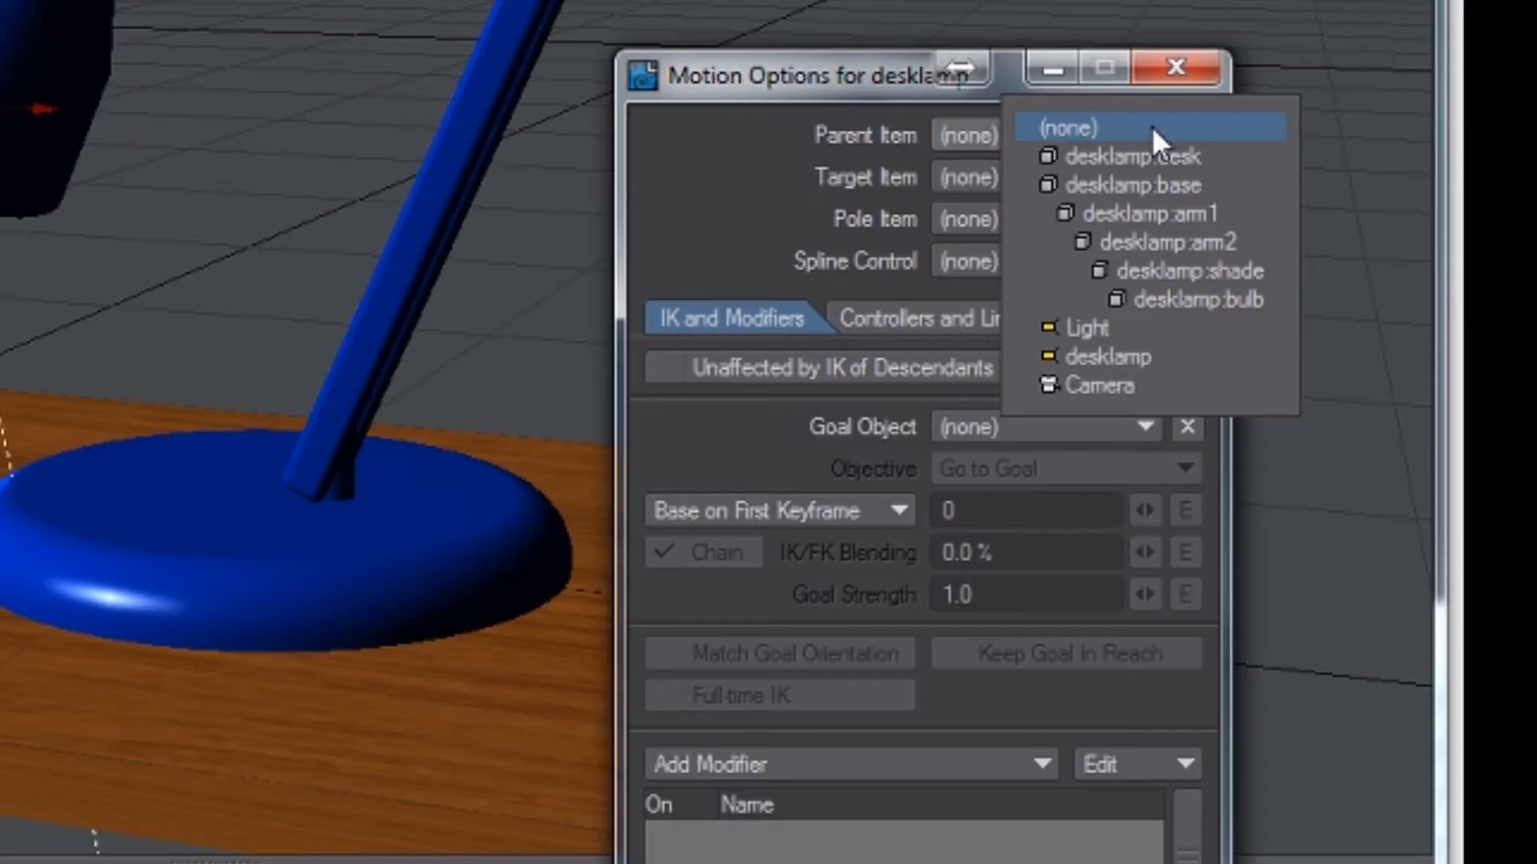
click(1154, 264)
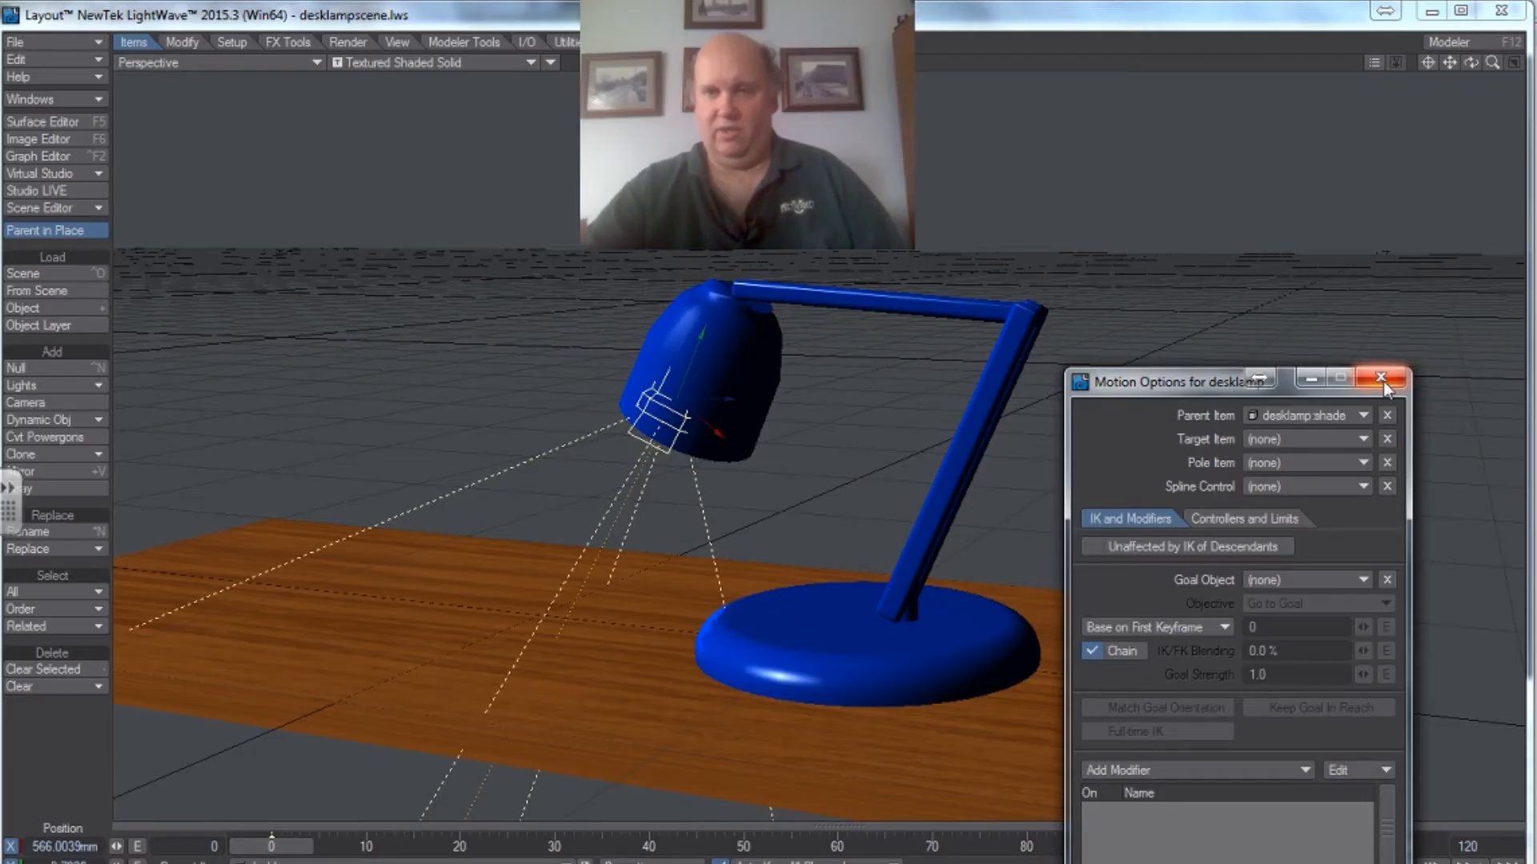
click(1381, 377)
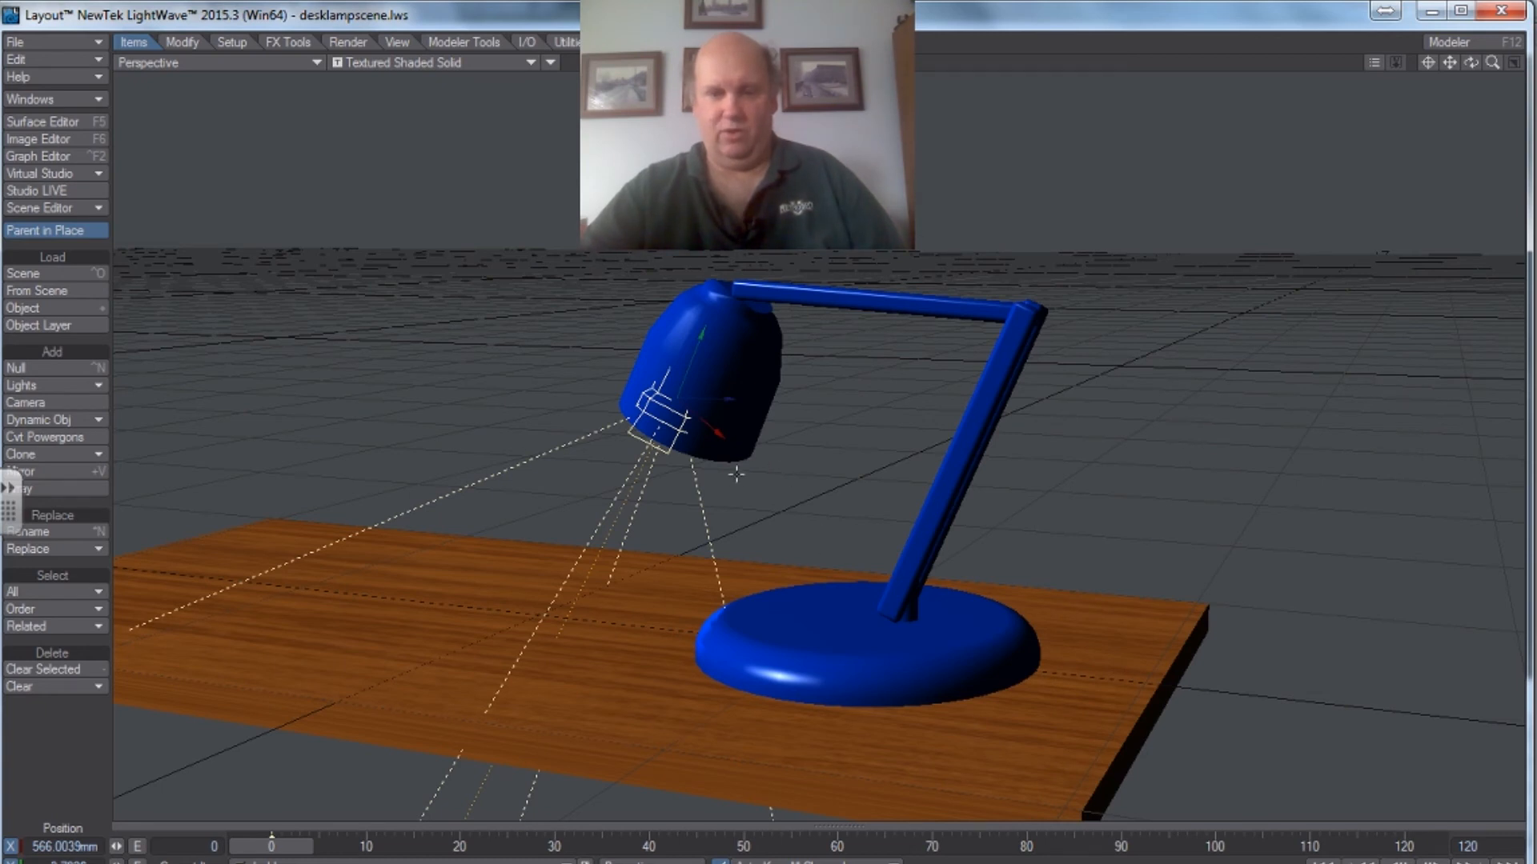
- Select the lamp shade and tilt it slightly with the Rotate tool
click(177, 41)
click(48, 354)
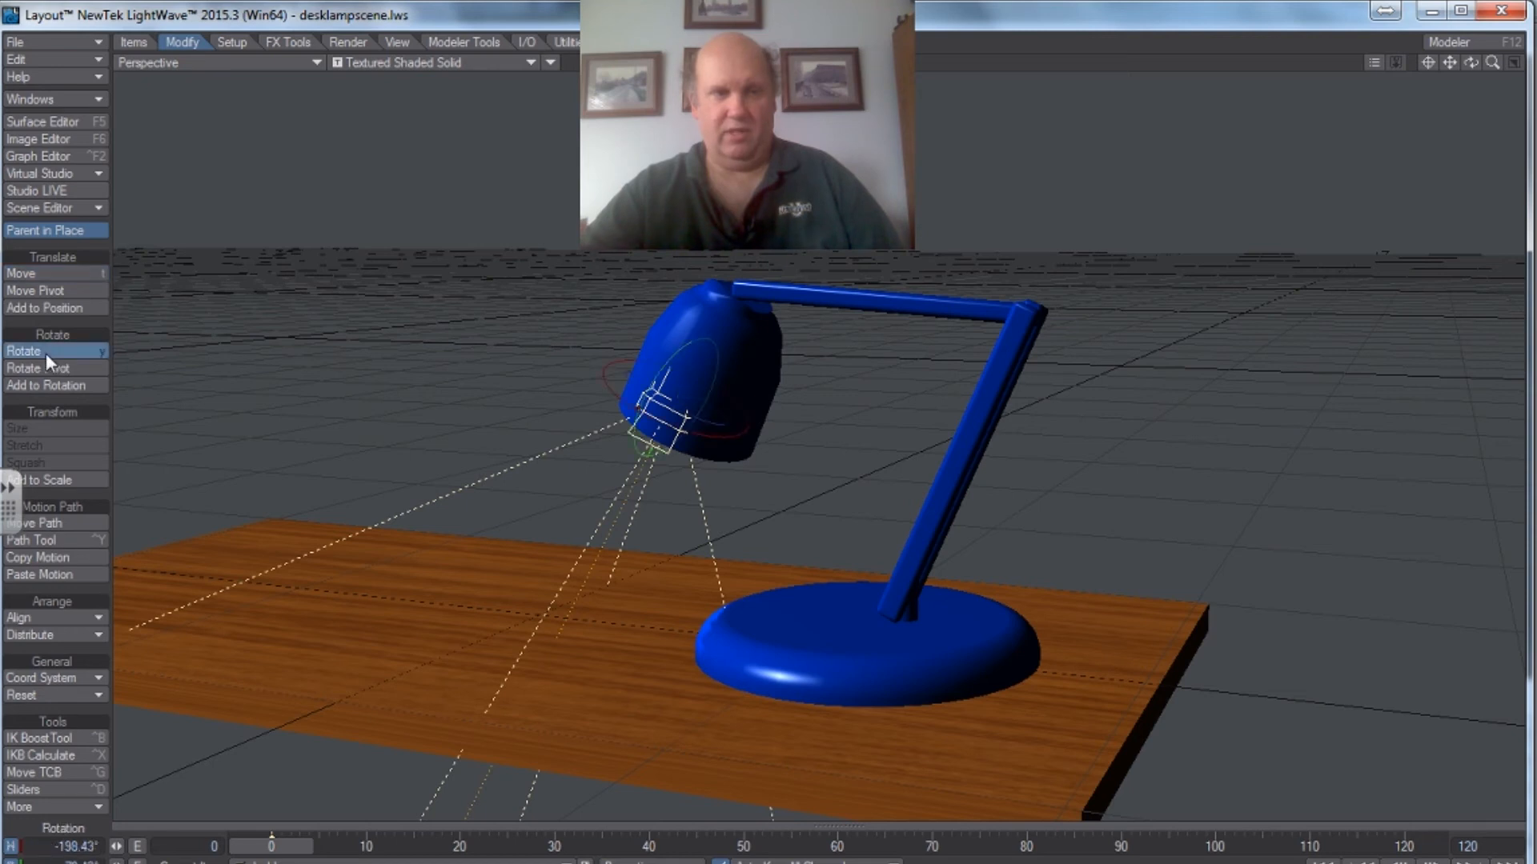
click(749, 352)
key(t)
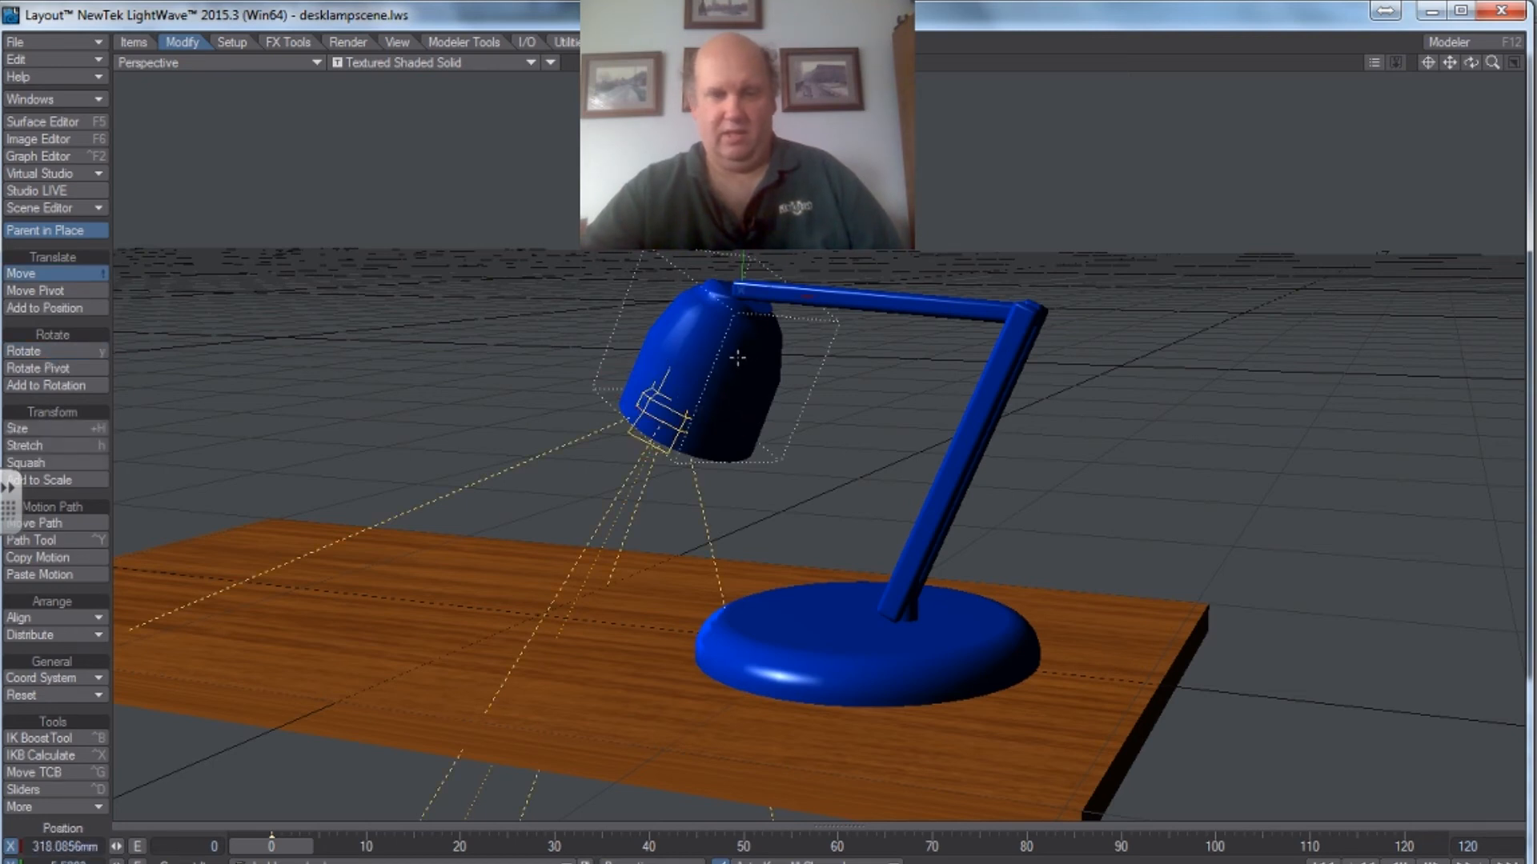
click(32, 356)
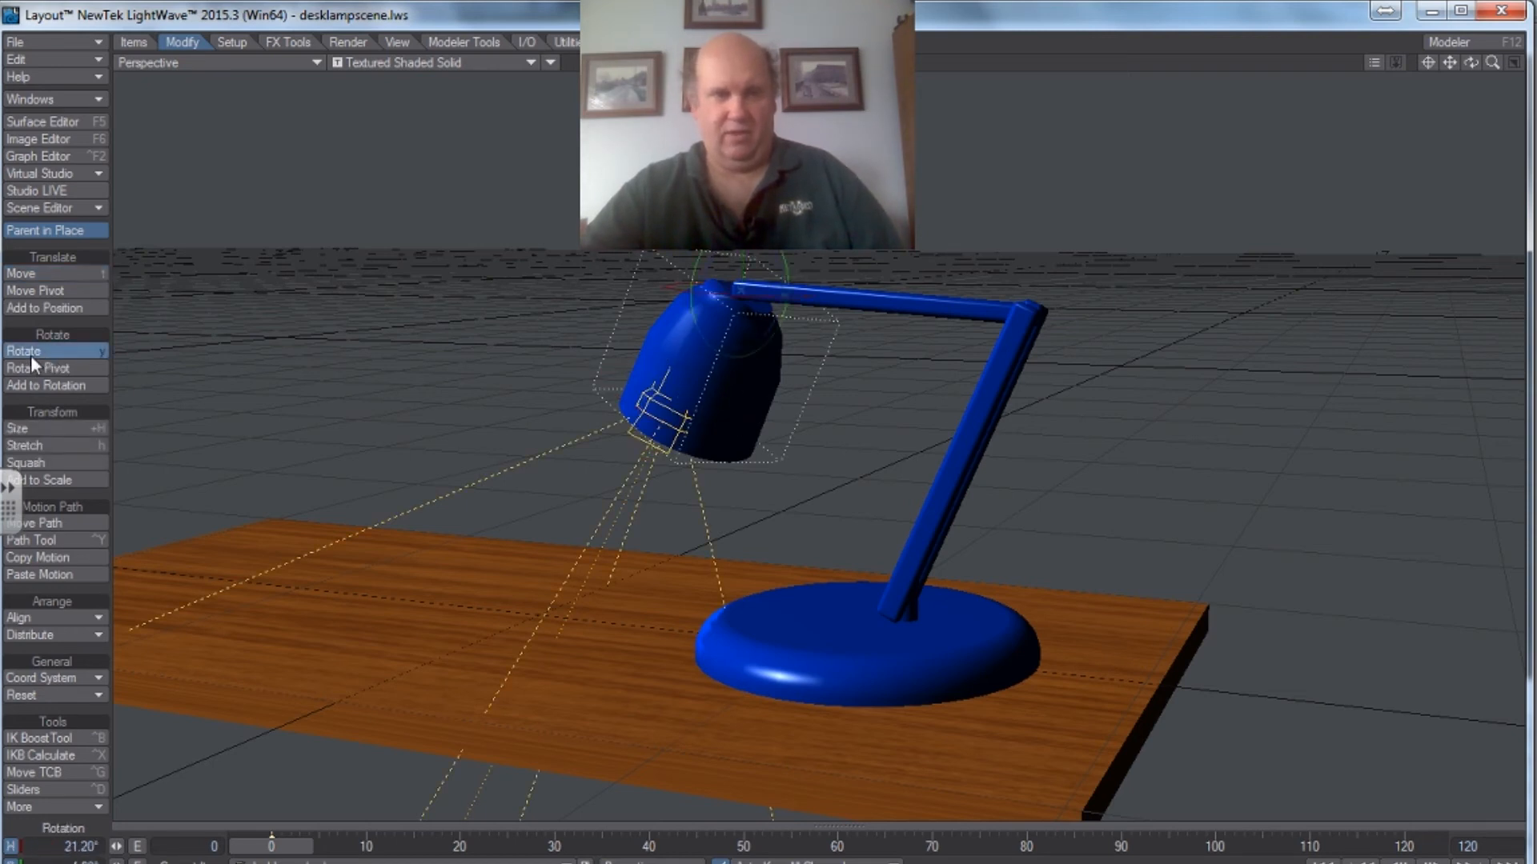
mouse_move(784, 282)
mouse_down()
mouse_move(774, 301)
mouse_move(787, 275)
mouse_move(784, 287)
mouse_up()
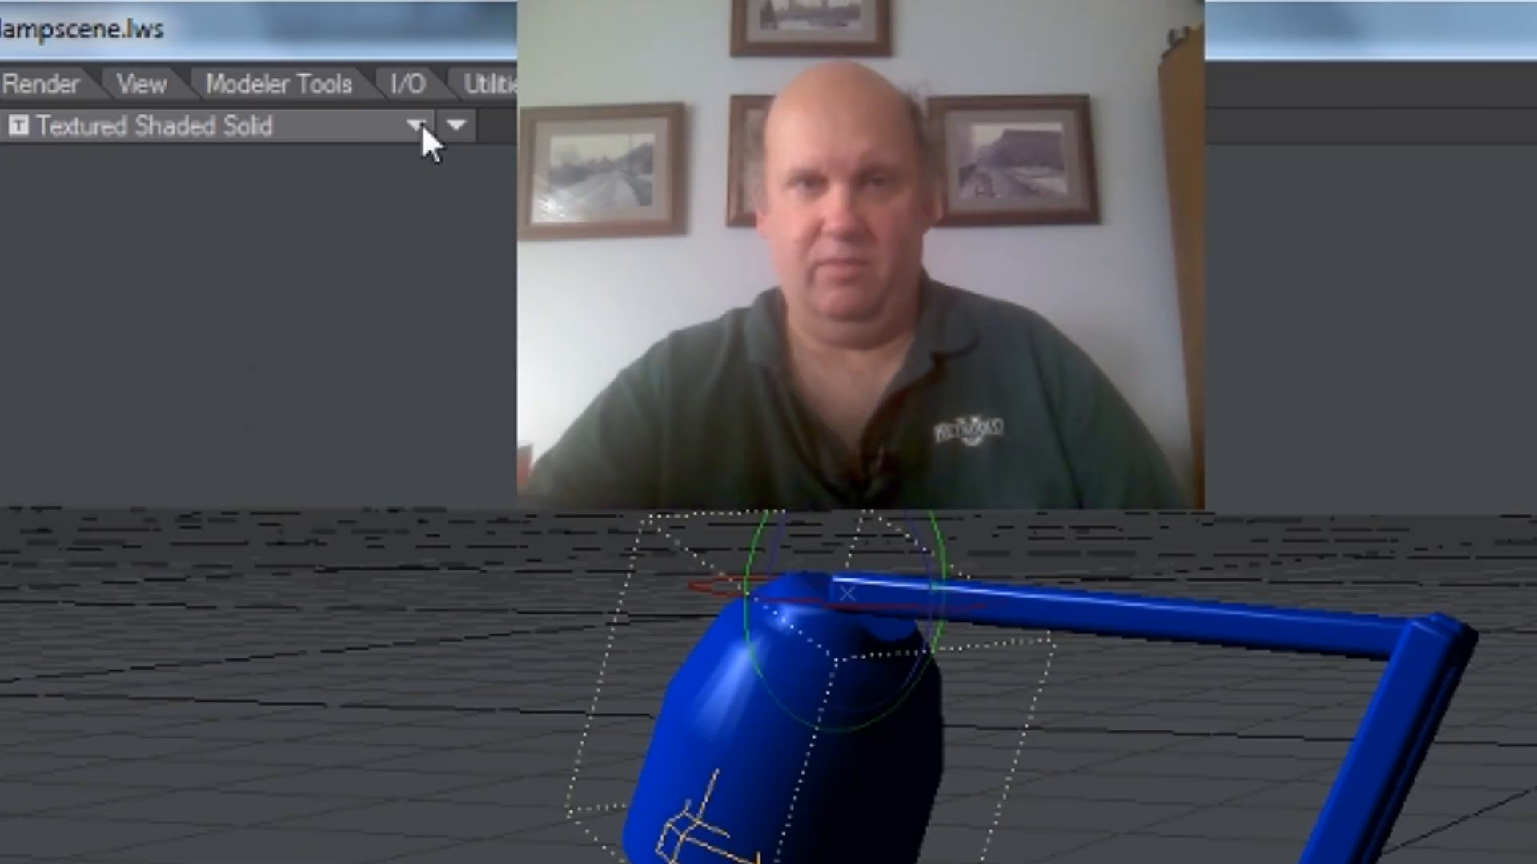
- Display the Perspective view in VPR mode to preview the lit lamp and table
click(531, 64)
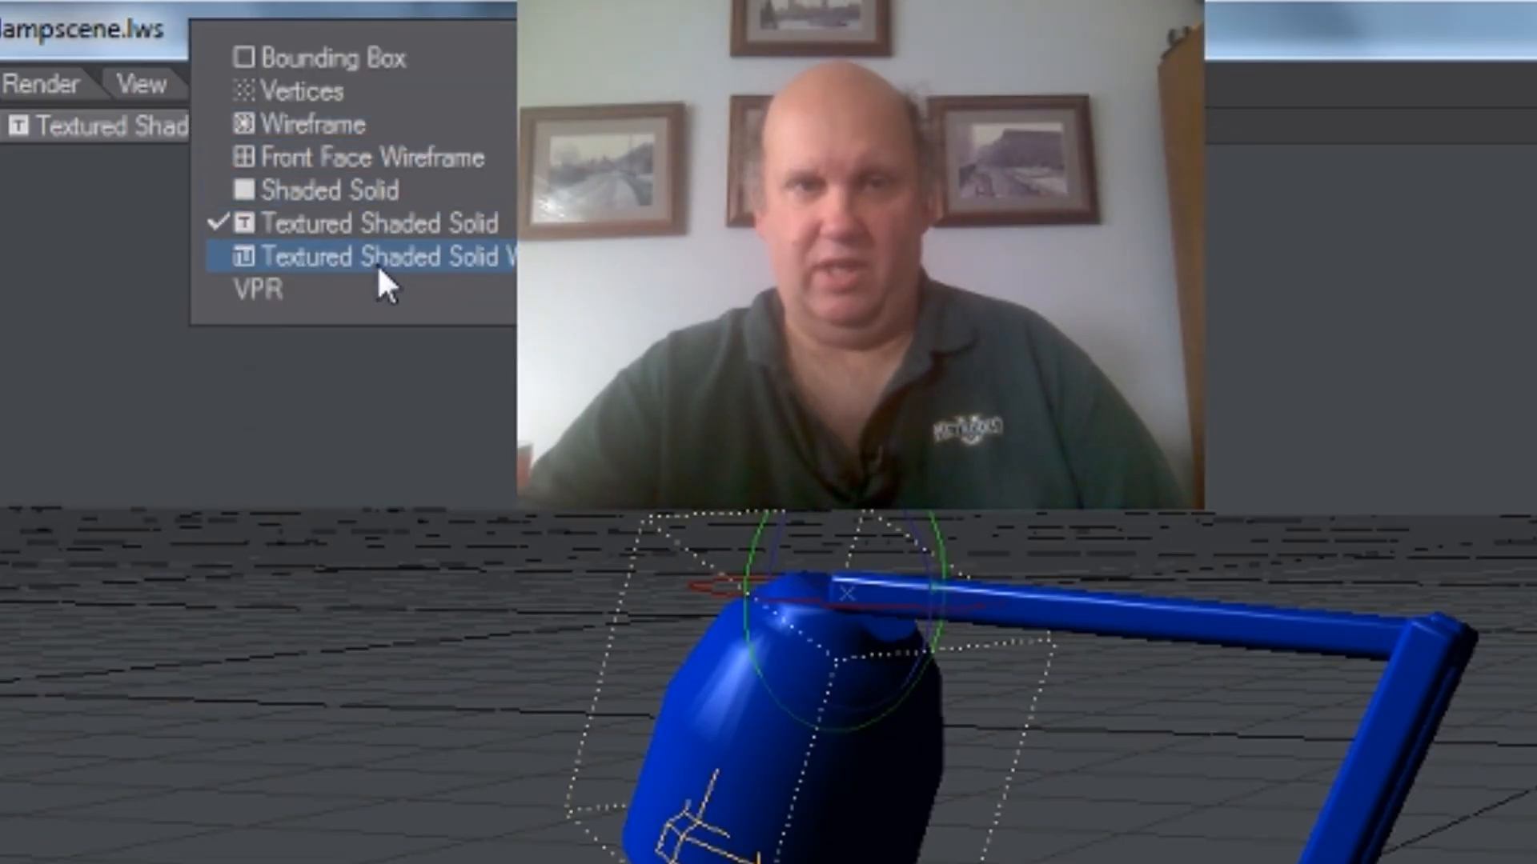
click(372, 290)
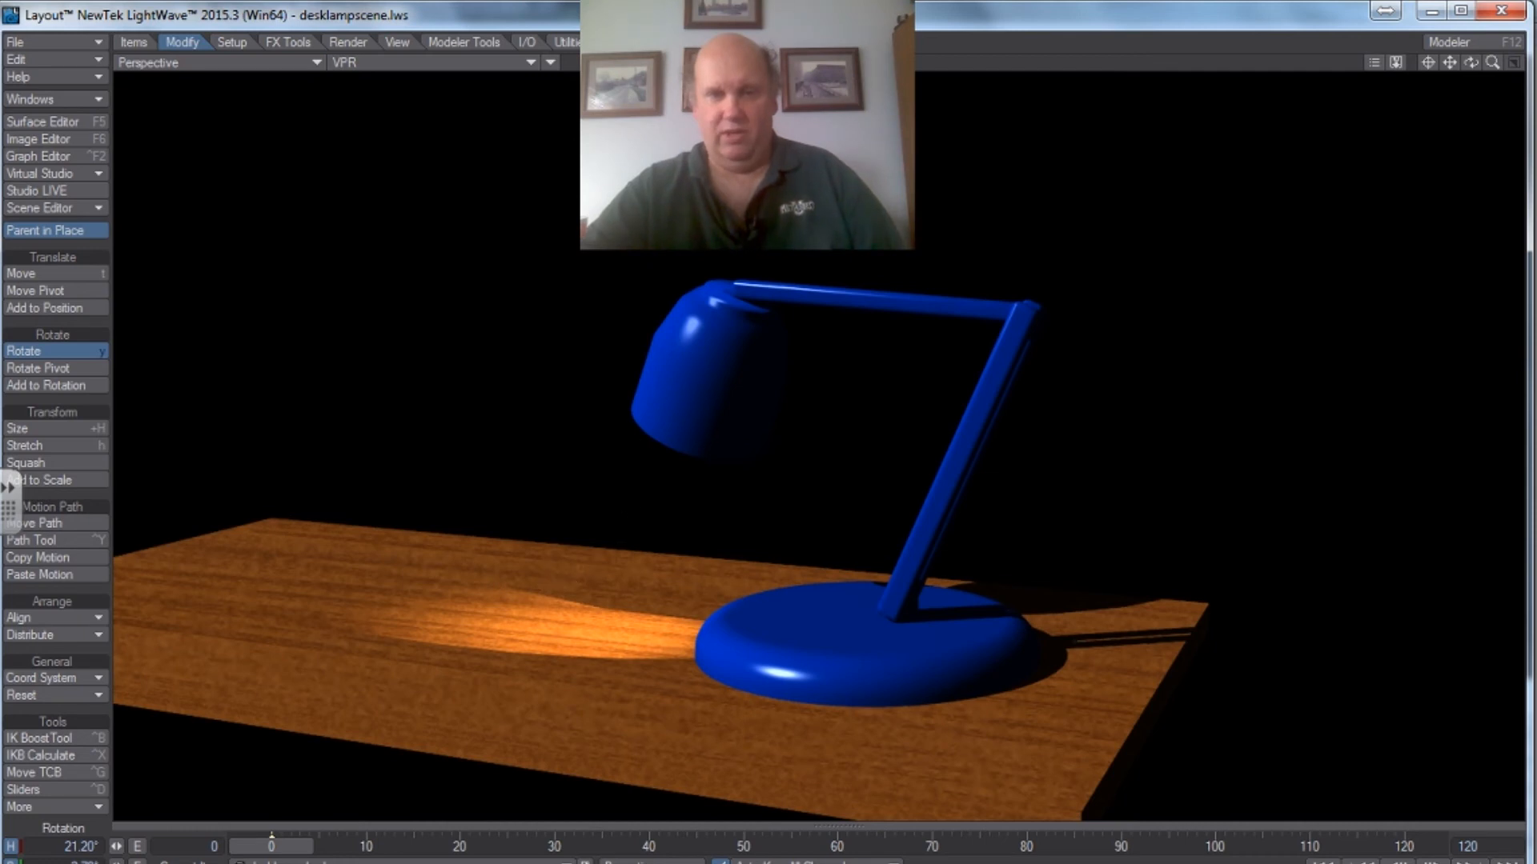
- Select the desklamp spotlight and rotate its heading to about -127°, adjusting the pool of light on the table
click(693, 368)
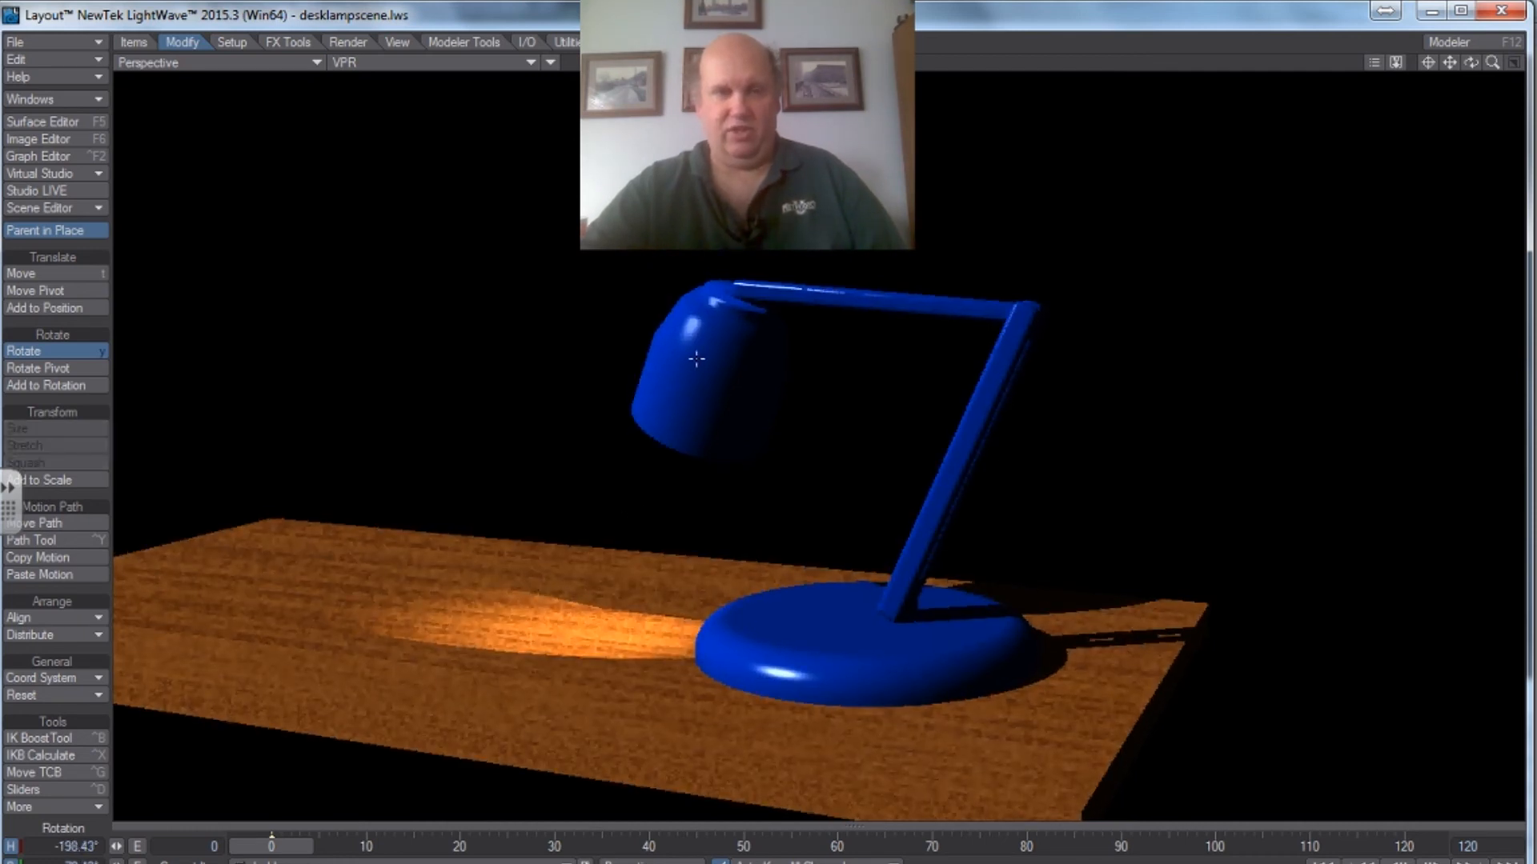
mouse_move(872, 400)
mouse_down()
mouse_move(889, 392)
mouse_move(872, 403)
mouse_up()
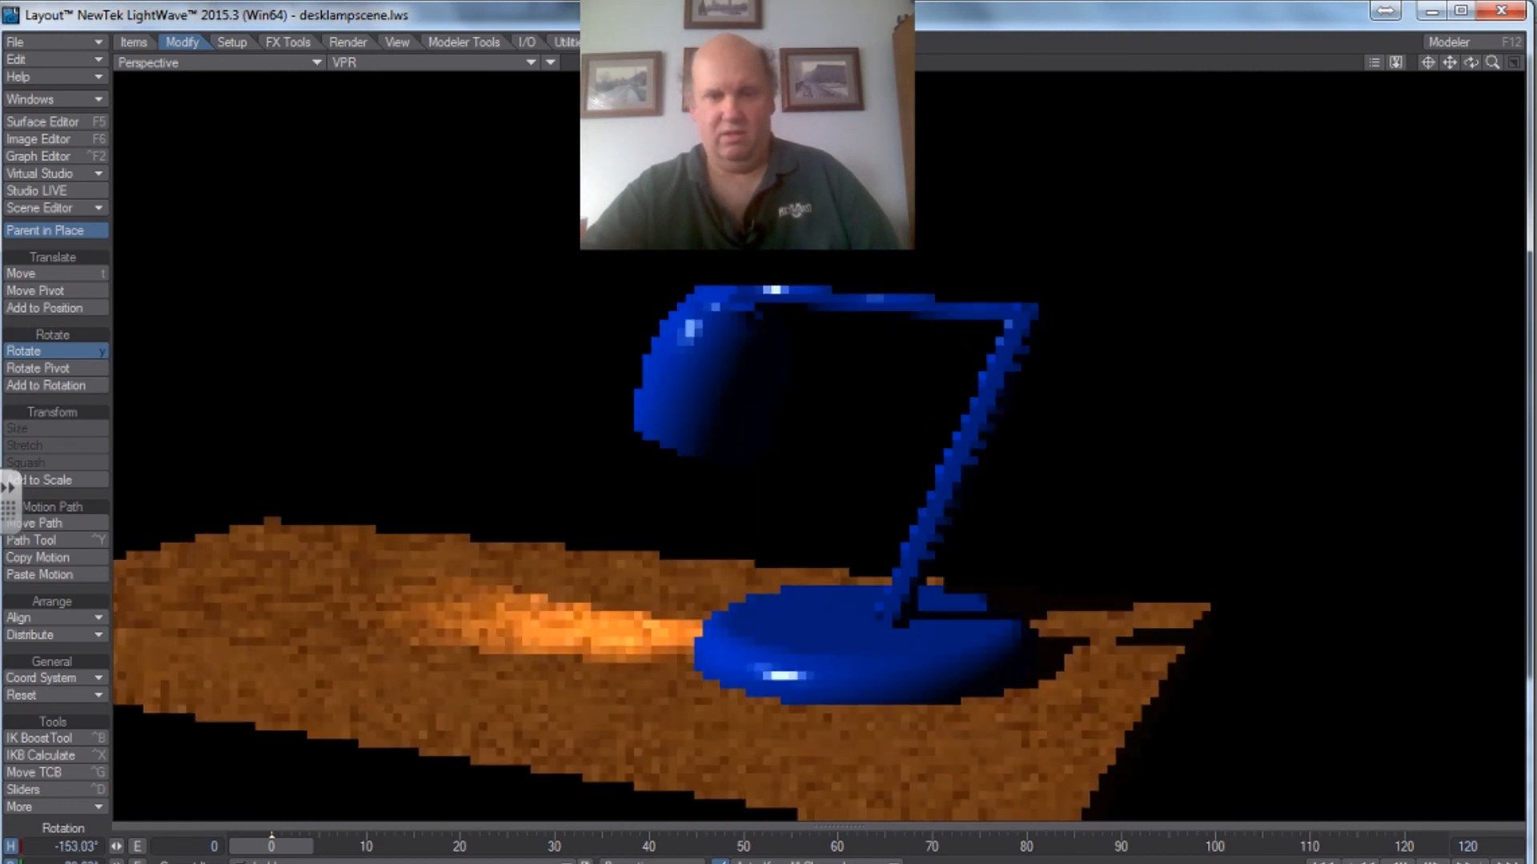
mouse_move(669, 304)
mouse_down()
mouse_move(705, 300)
mouse_move(654, 305)
mouse_move(690, 300)
mouse_up()
drag(733, 352, 830, 355)
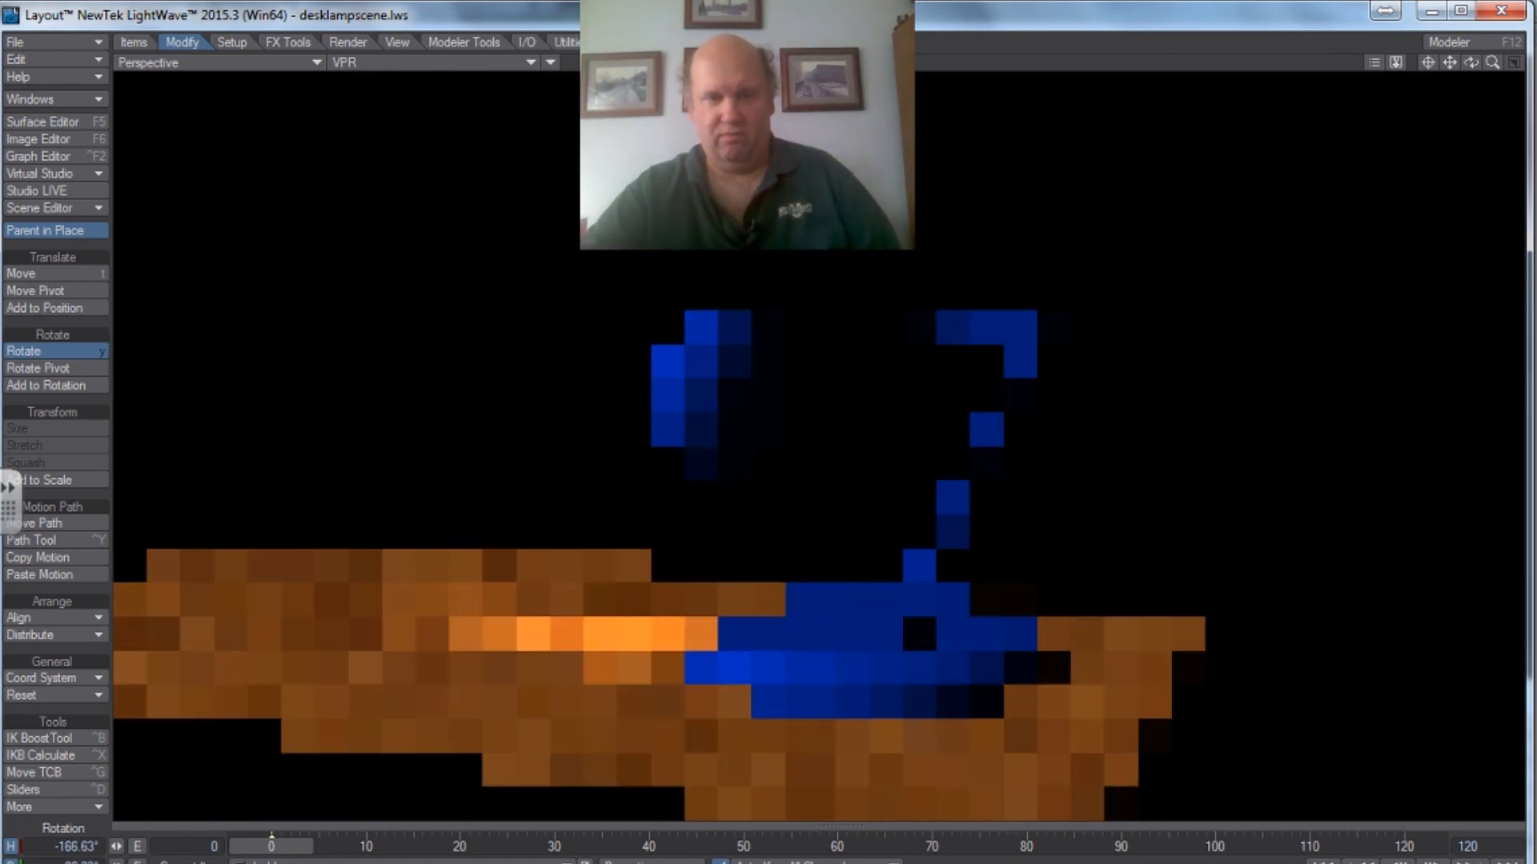
drag(939, 356, 1015, 356)
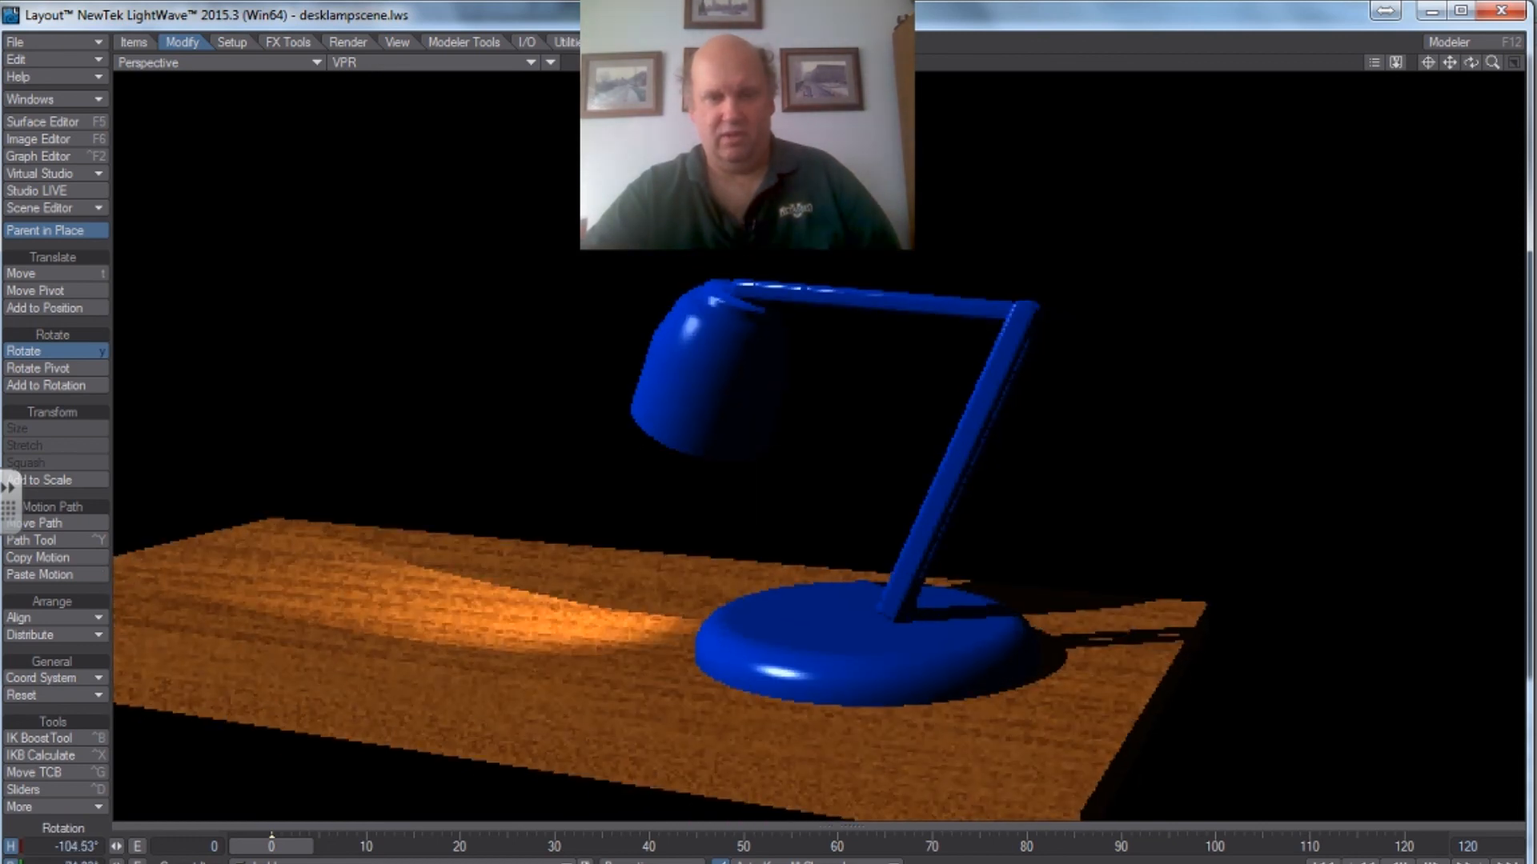
drag(1066, 357, 1043, 357)
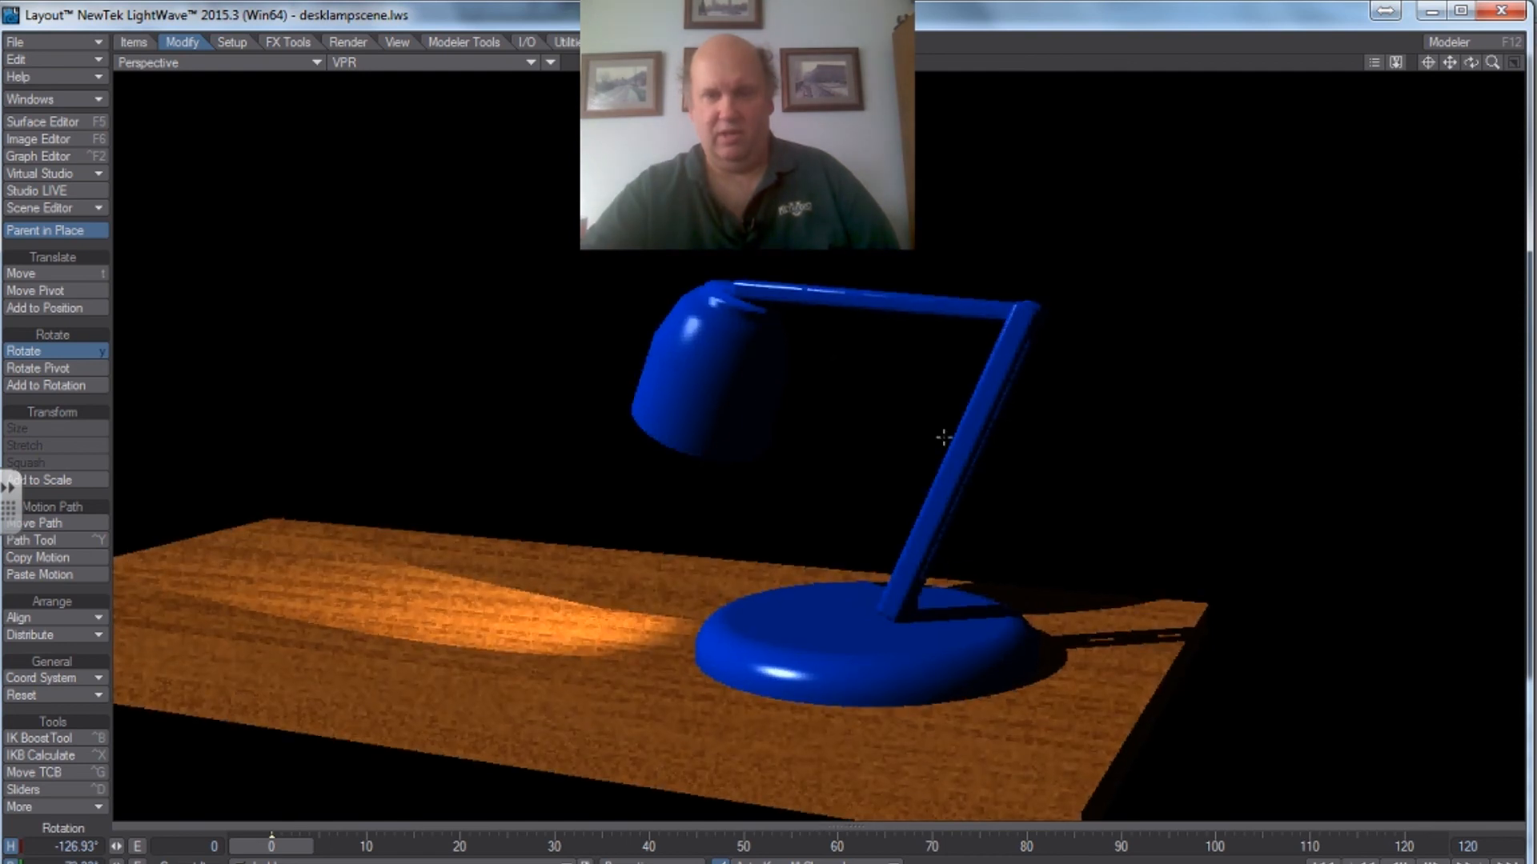
- Rotate the lamp's upper arm slightly upward, and tilt the shade back down so its light falls on the table beside the base
click(926, 305)
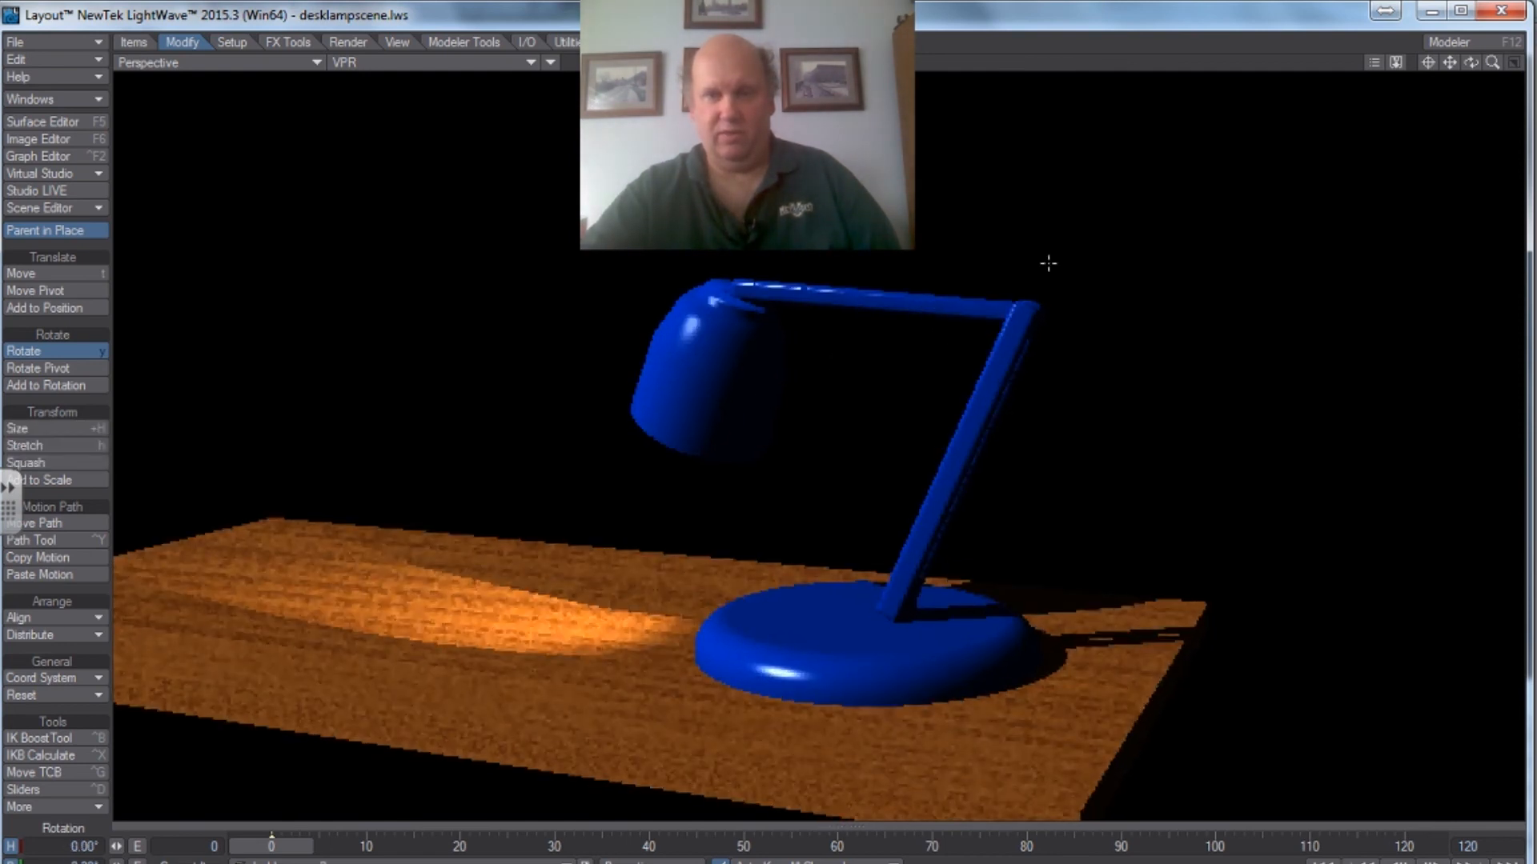
drag(117, 863, 264, 862)
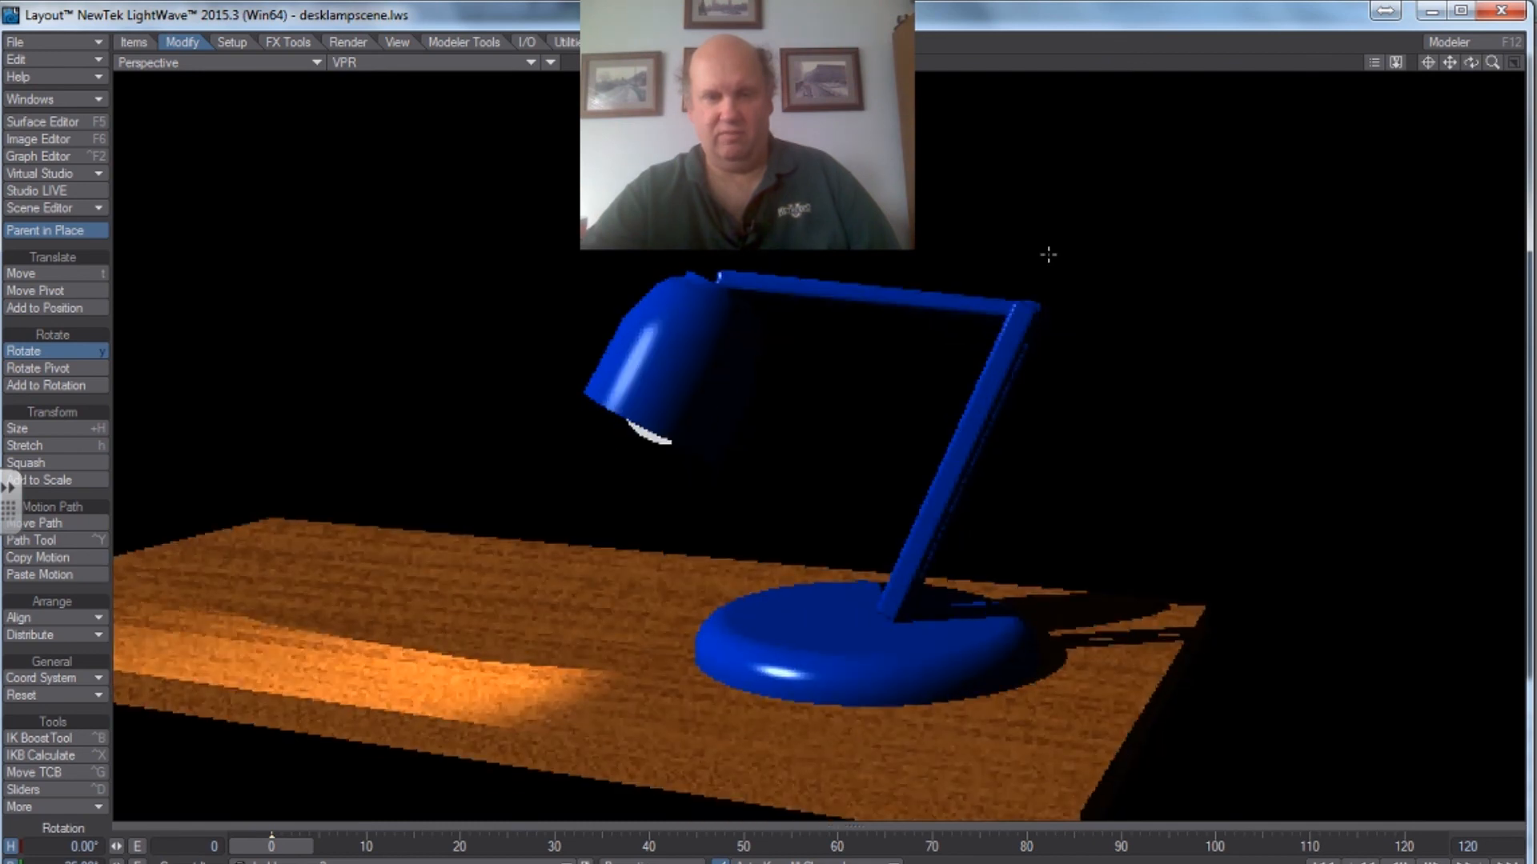
click(692, 271)
mouse_move(120, 863)
mouse_down()
mouse_move(105, 862)
mouse_move(138, 862)
mouse_up()
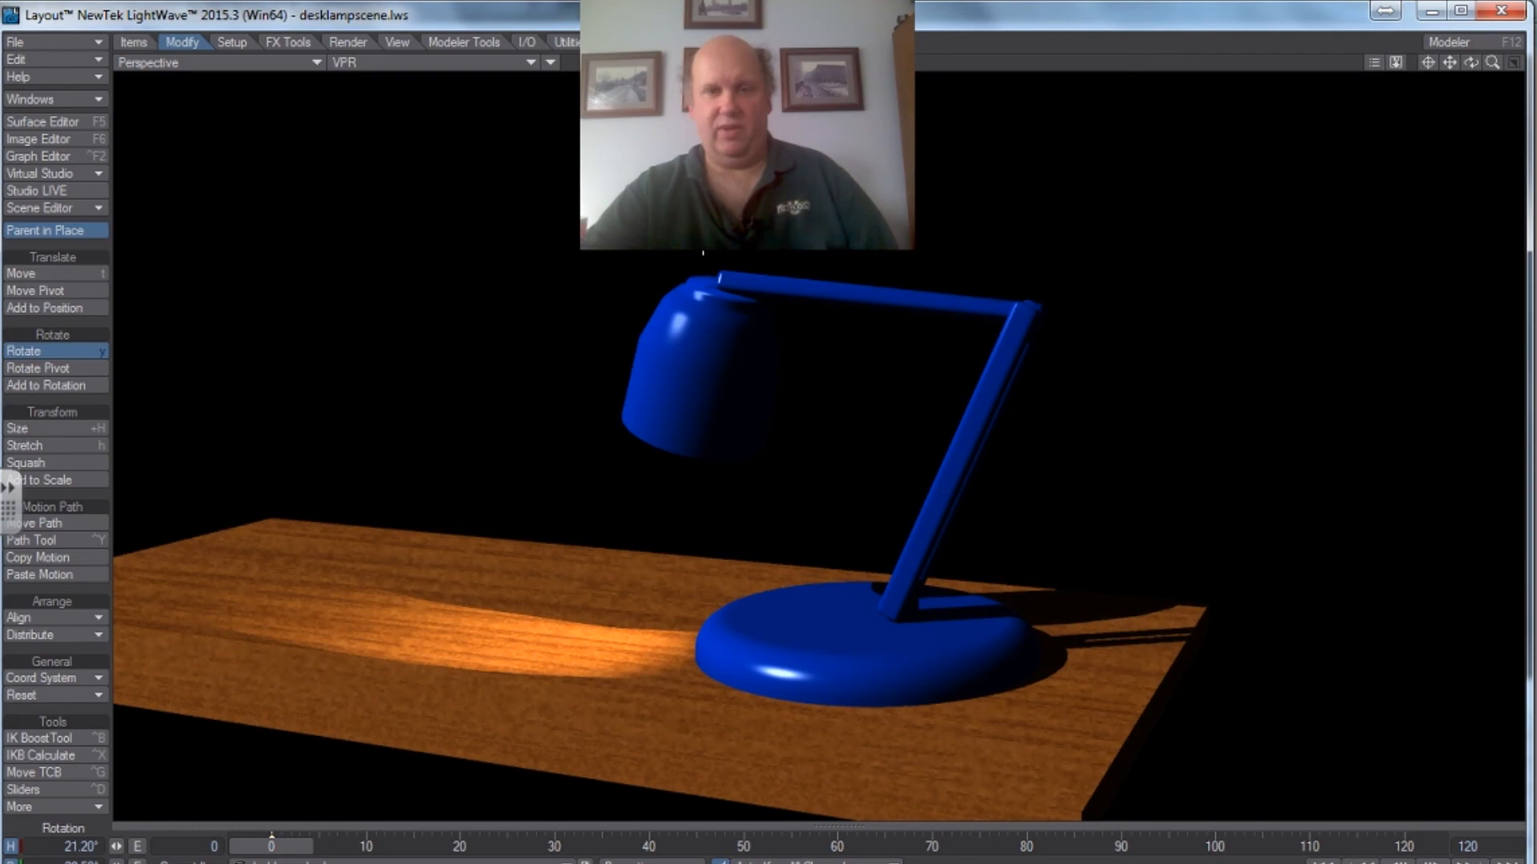
drag(712, 244, 707, 237)
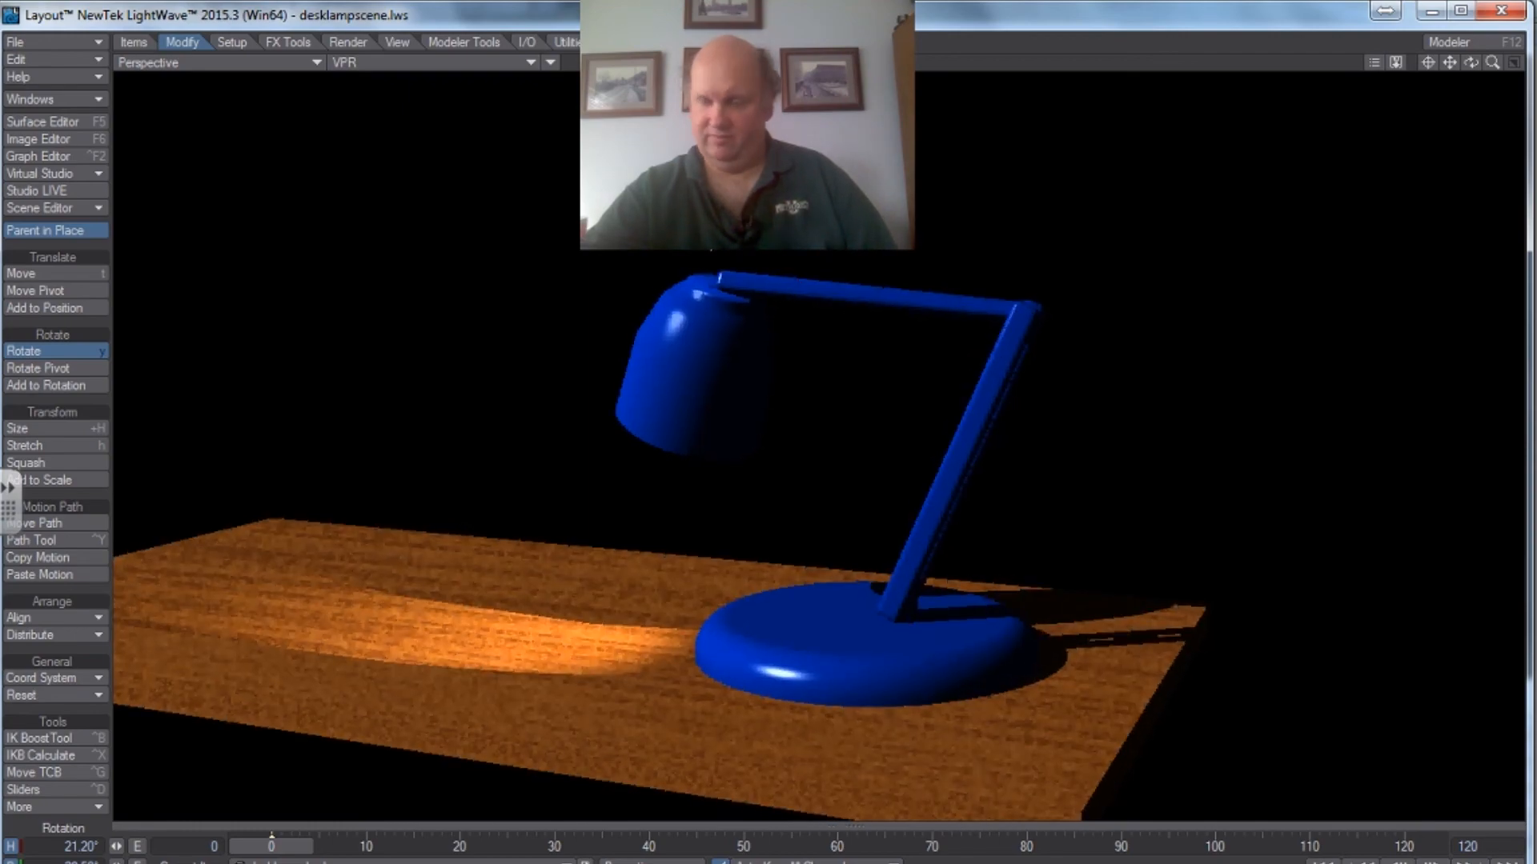